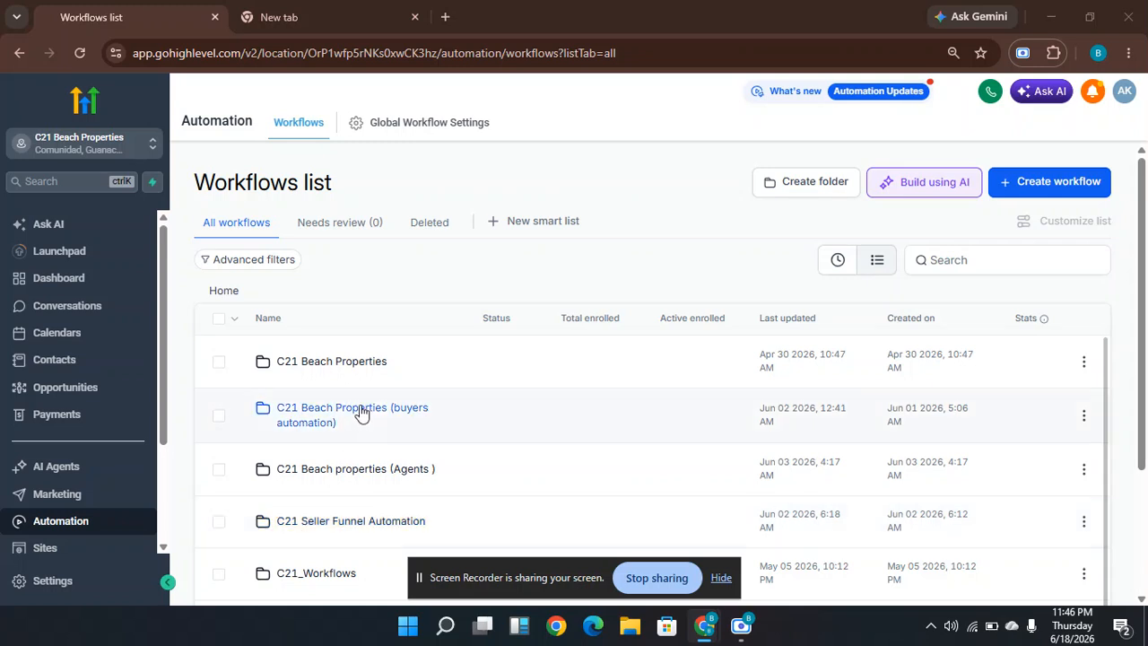
Open the WF-01 Lead Intake Router (Buyers) workflow from the C21 Beach Properties (buyers automation) folder in its own browser tab and close the empty tab.
left_click(315, 419)
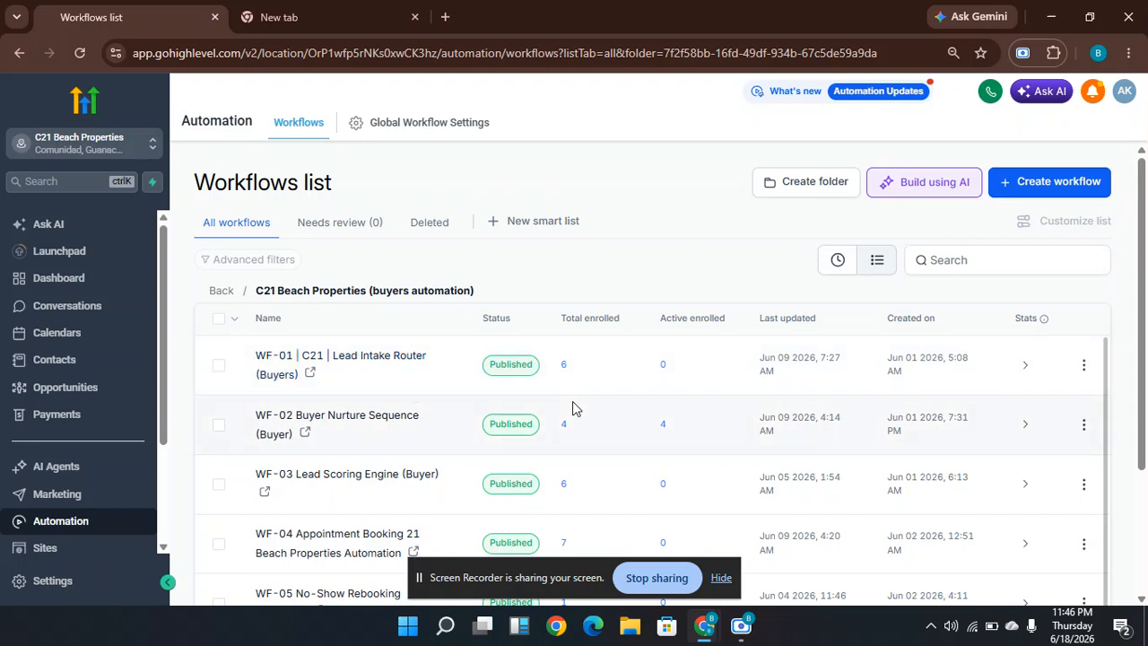
left_click(1084, 368)
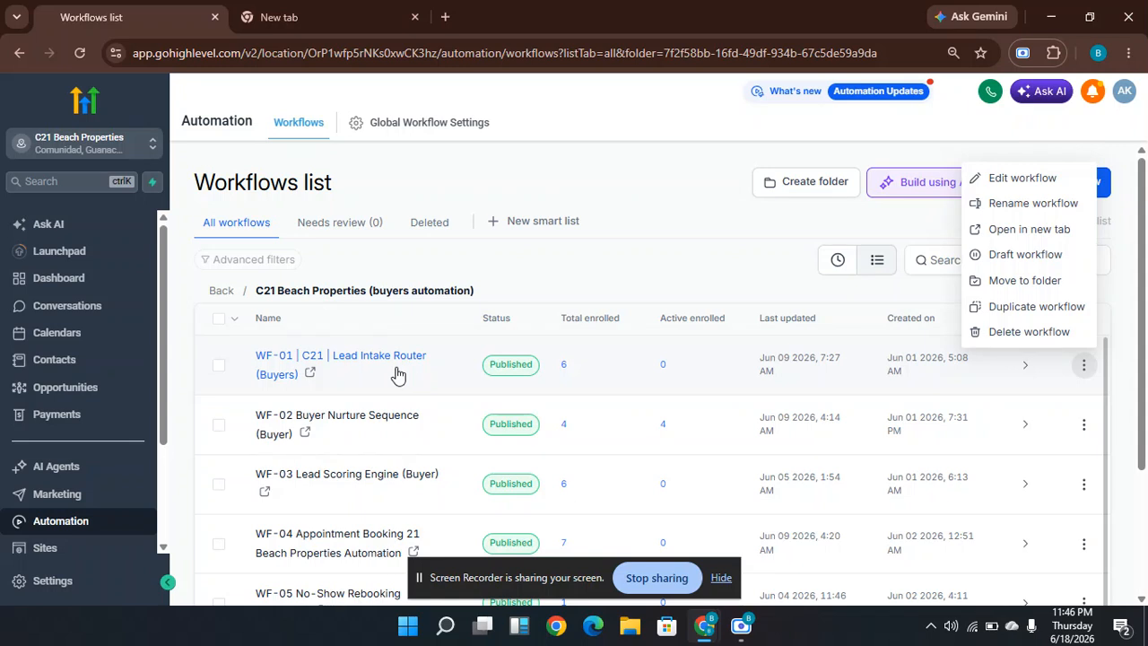
left_click(310, 375)
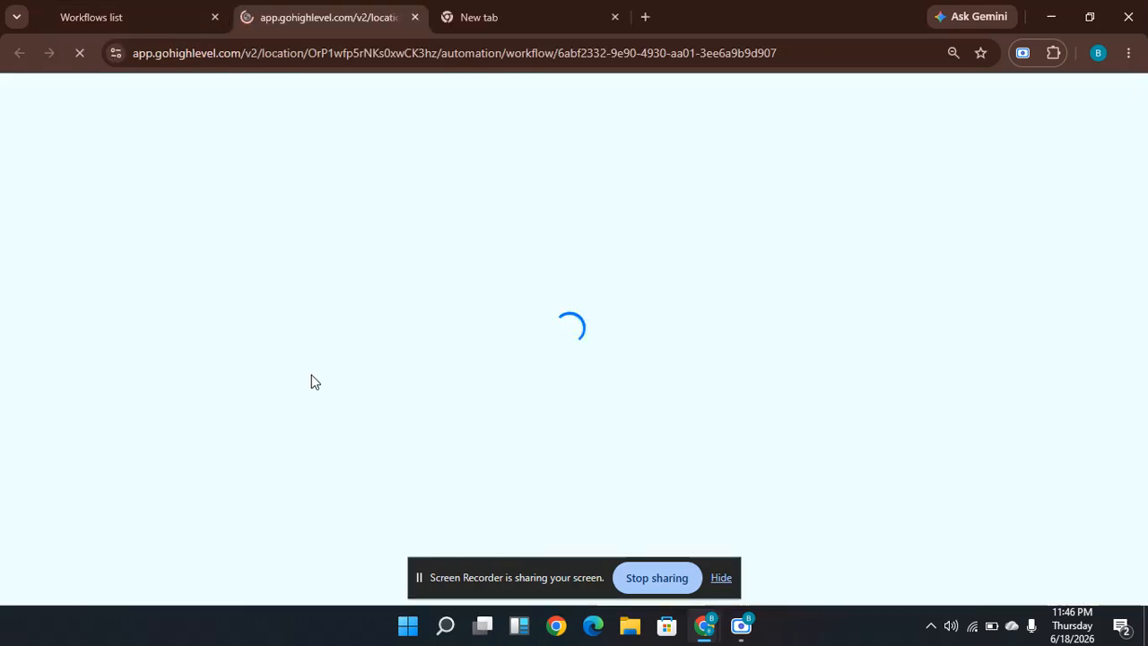
left_click(615, 17)
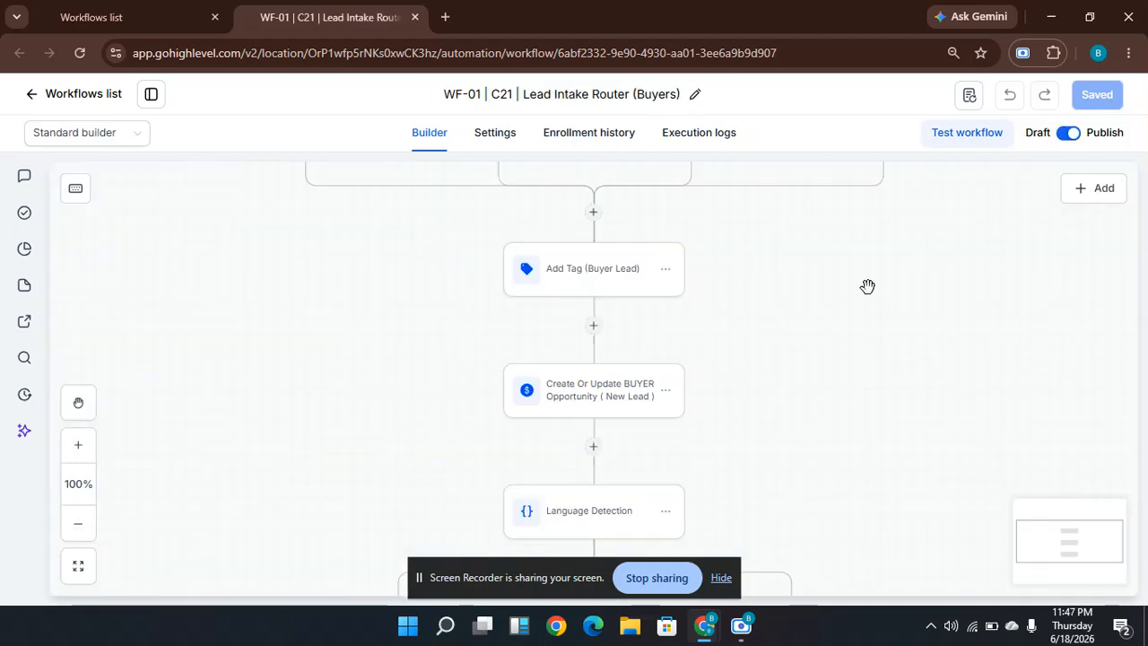
Review the workflow's triggers and the settings of the Add Tag (Buyer Lead) action, then close it without saving.
left_click_drag(848, 297, 799, 490)
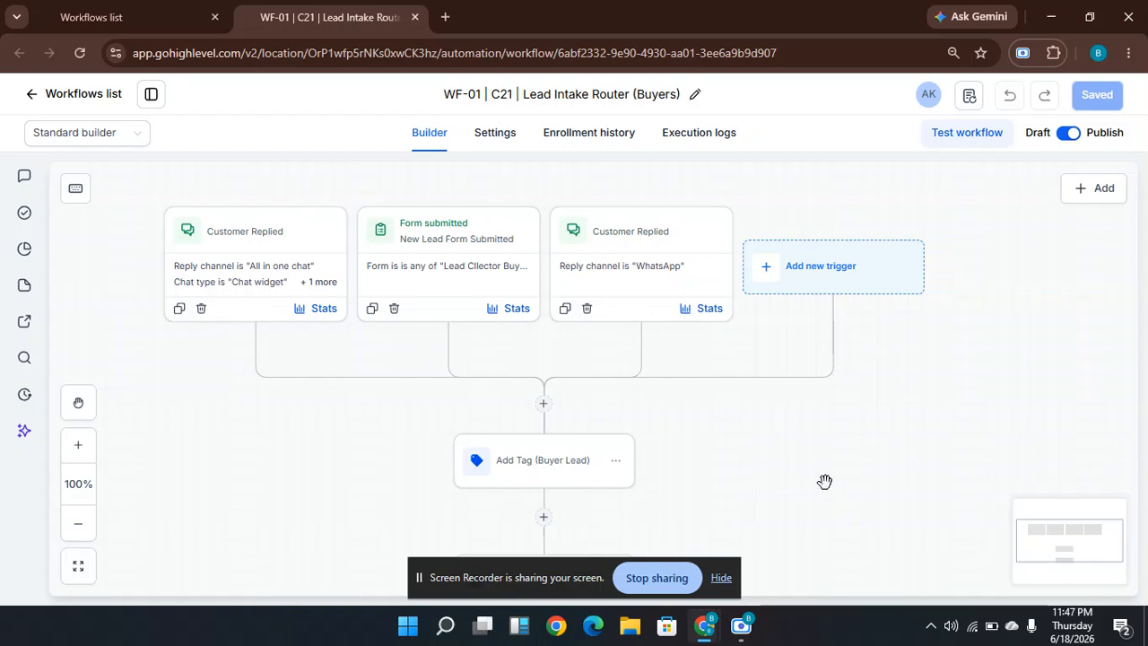
scroll(783, 396, "down", 1)
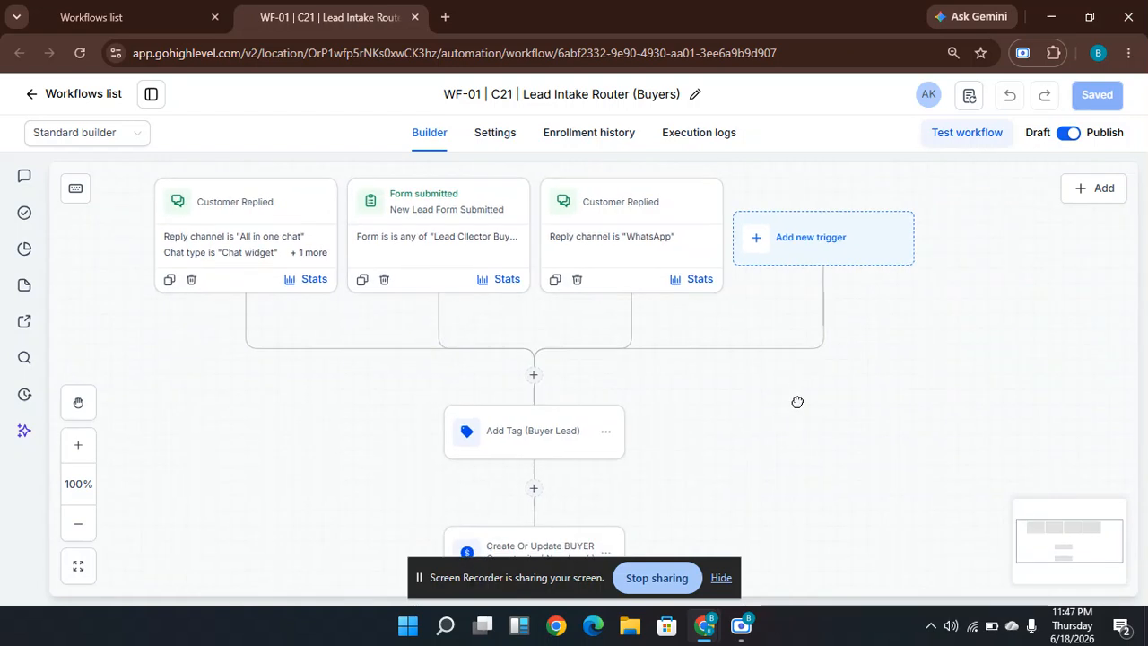
scroll(796, 402, "down", 2)
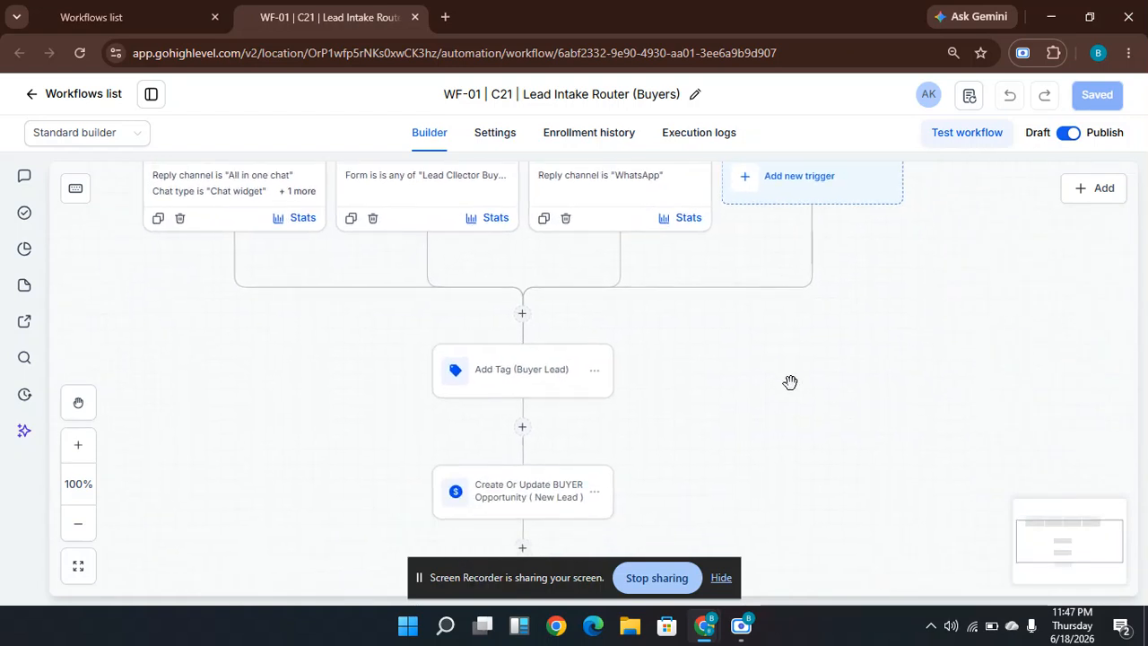
left_click(565, 383)
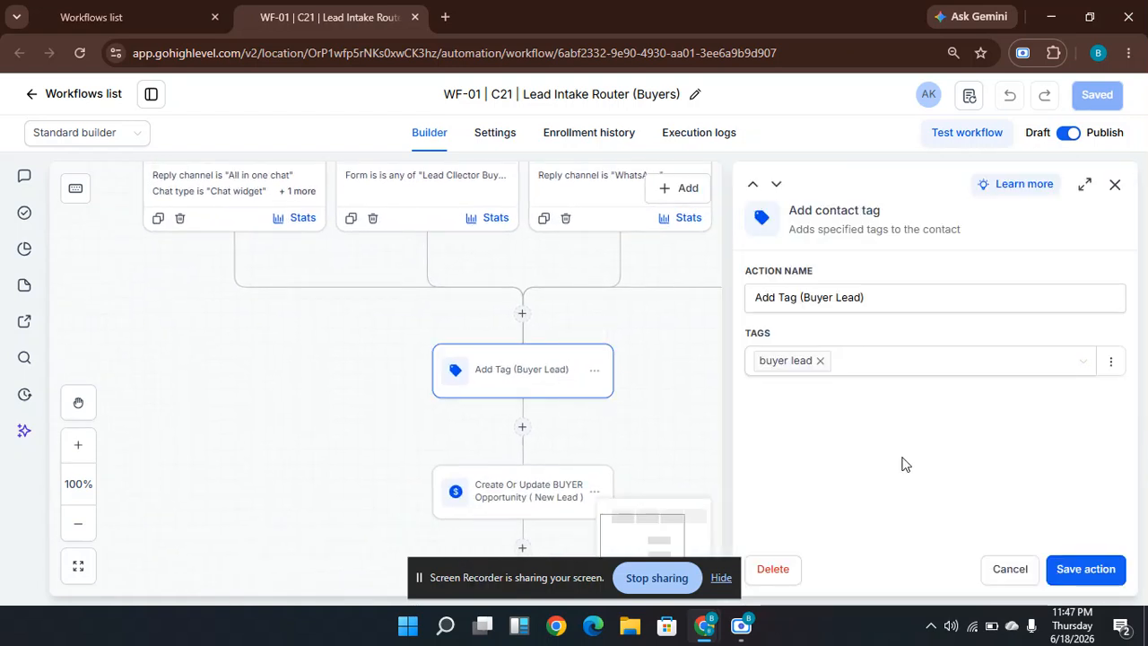
left_click(1009, 571)
Review the pipeline, stage and opportunity name settings of the Create Or Update BUYER Opportunity action, then close it without saving.
left_click_drag(753, 505, 741, 422)
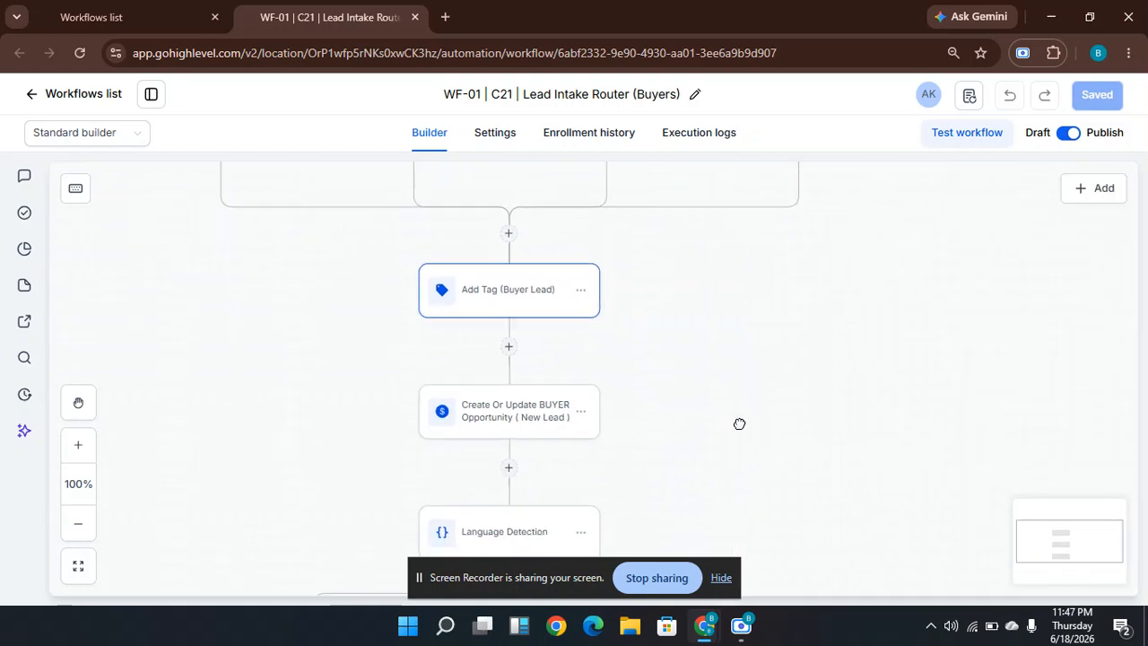
left_click(536, 427)
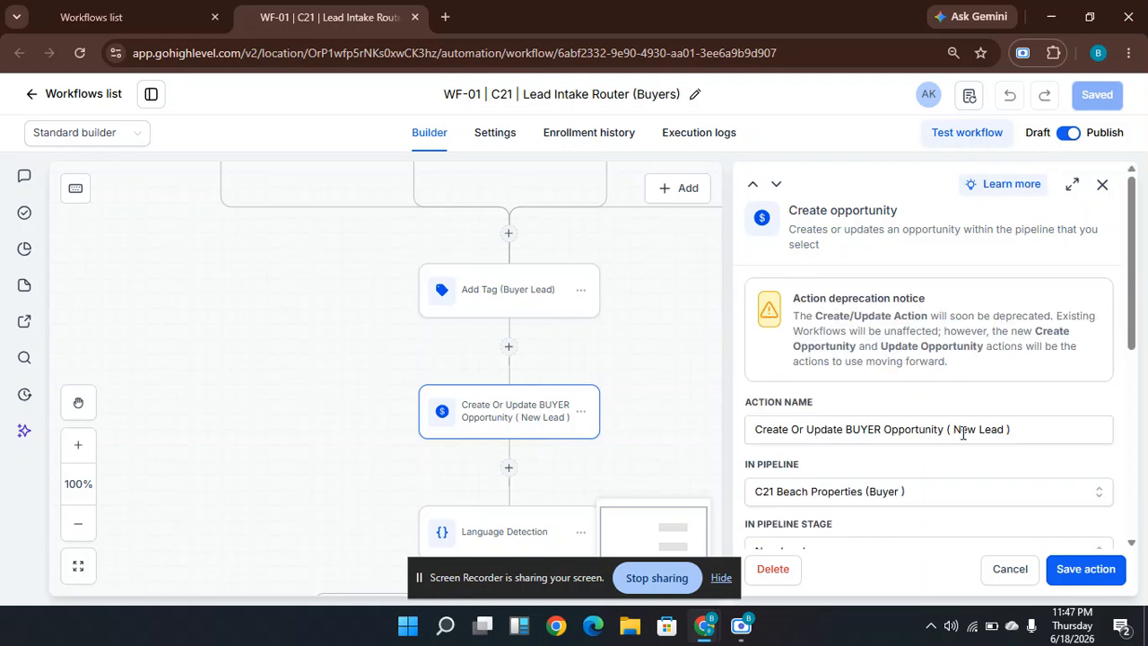
left_click_drag(1141, 330, 1141, 392)
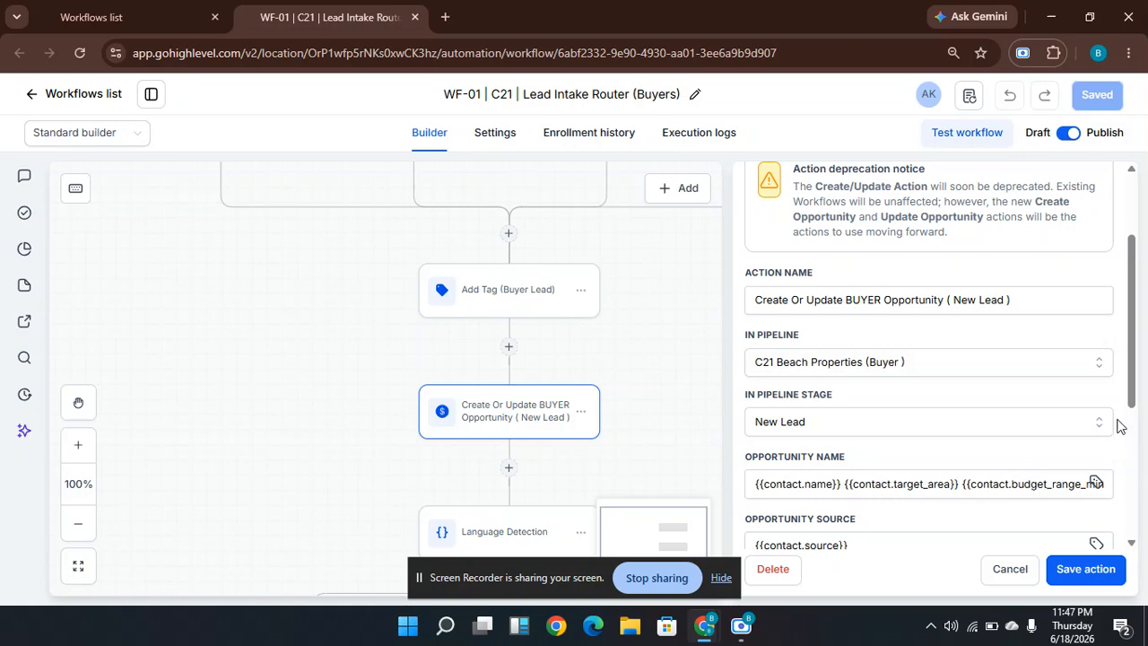
left_click(1096, 485)
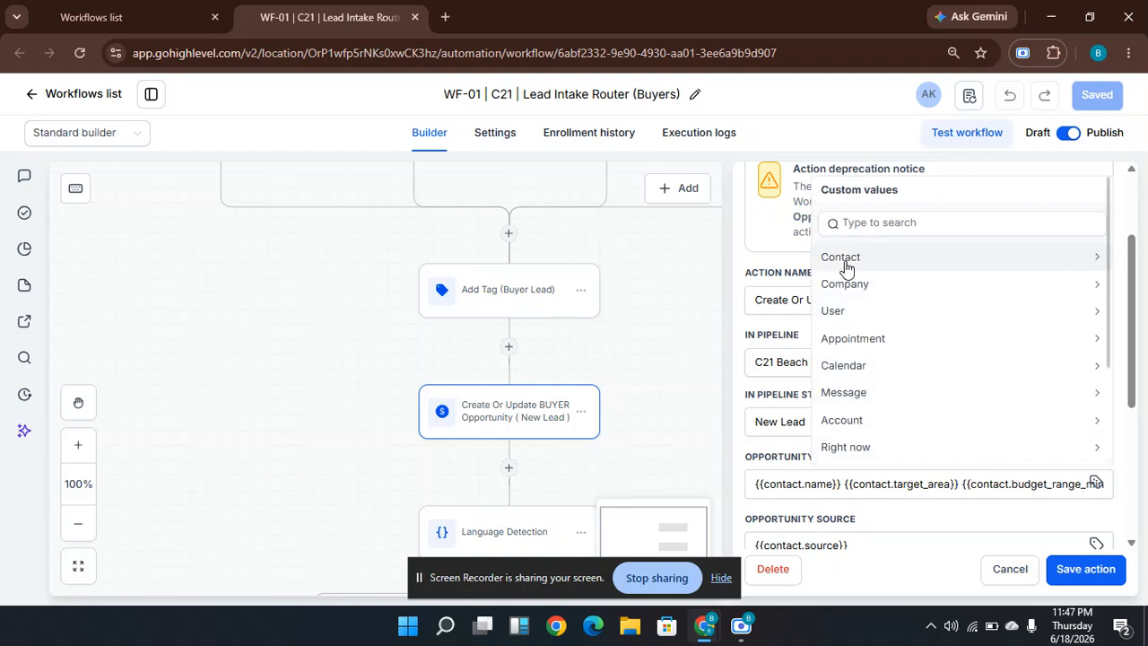
left_click(656, 328)
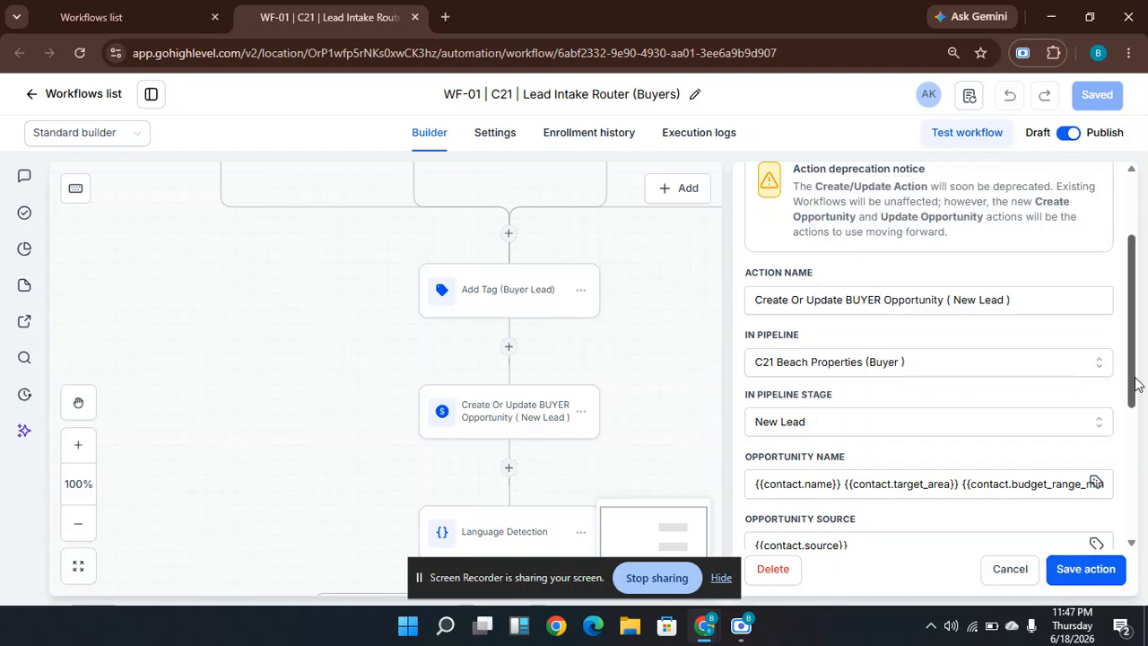
left_click_drag(665, 444, 633, 333)
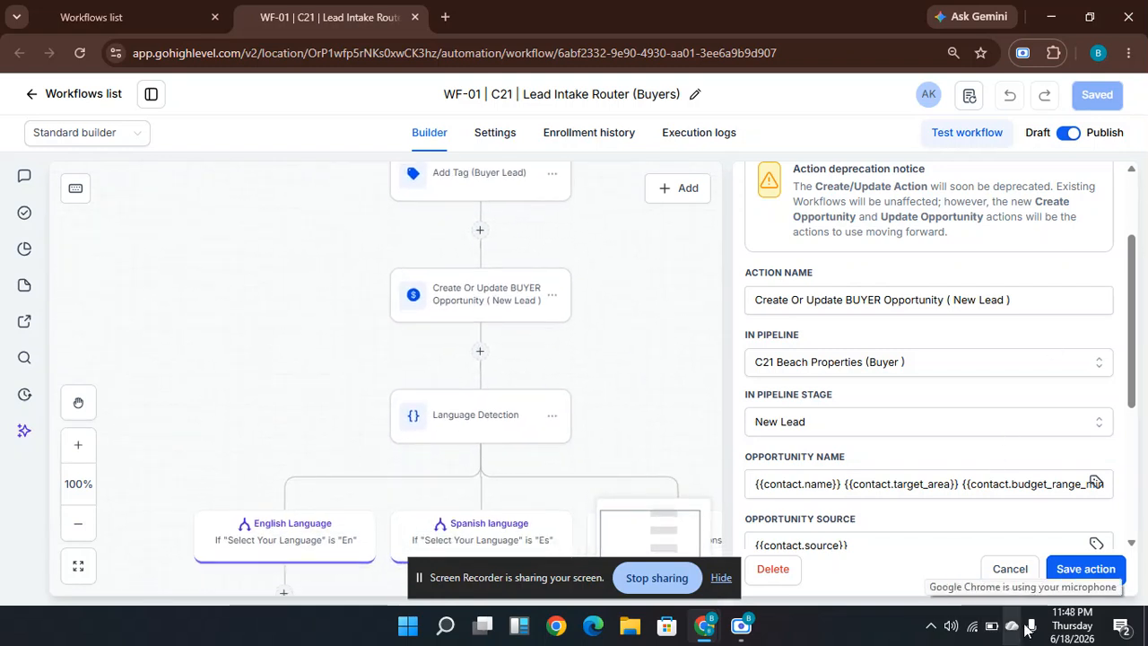
left_click(1003, 574)
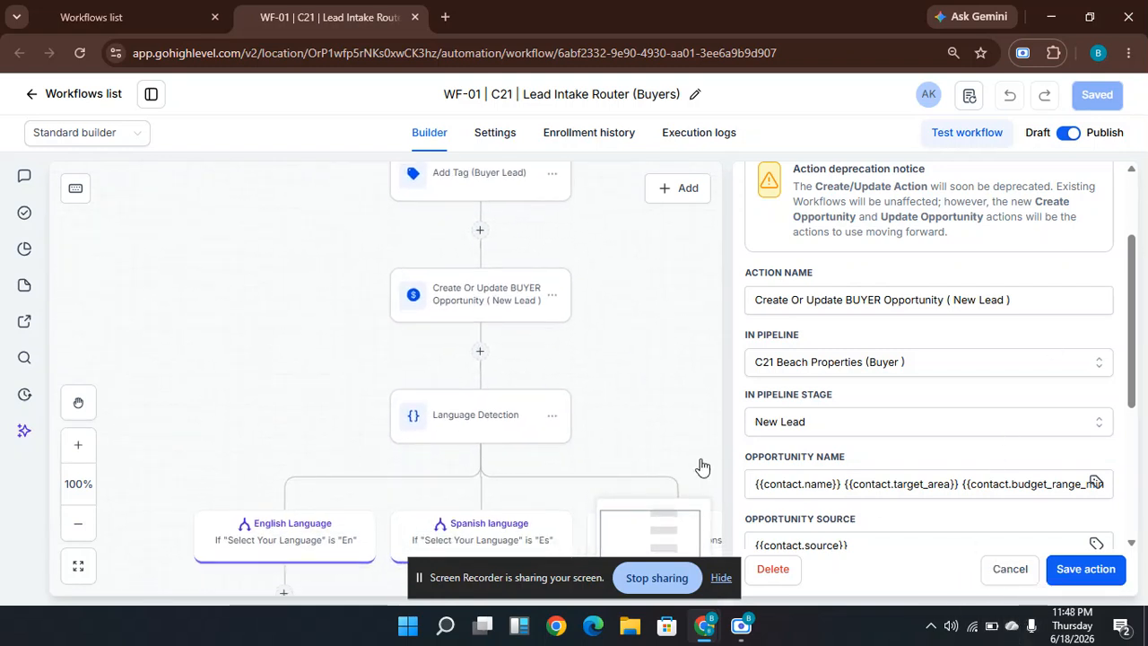
Examine the English and Spanish branch conditions of the Language Detection action, then close it without saving.
left_click_drag(707, 430, 674, 326)
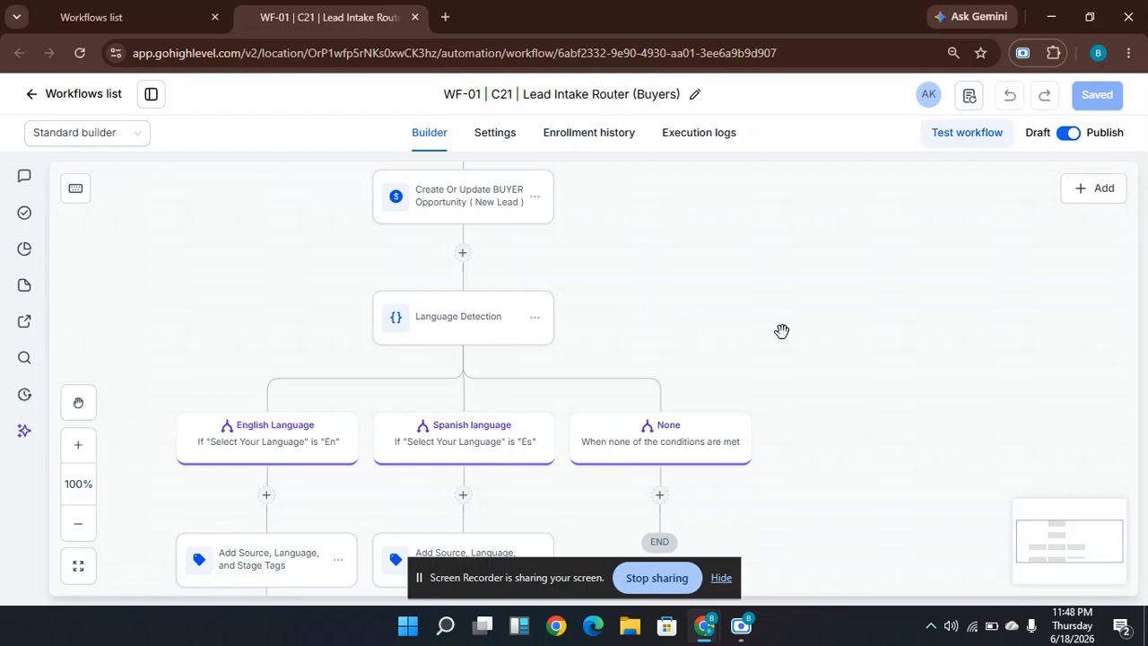
left_click_drag(781, 331, 795, 228)
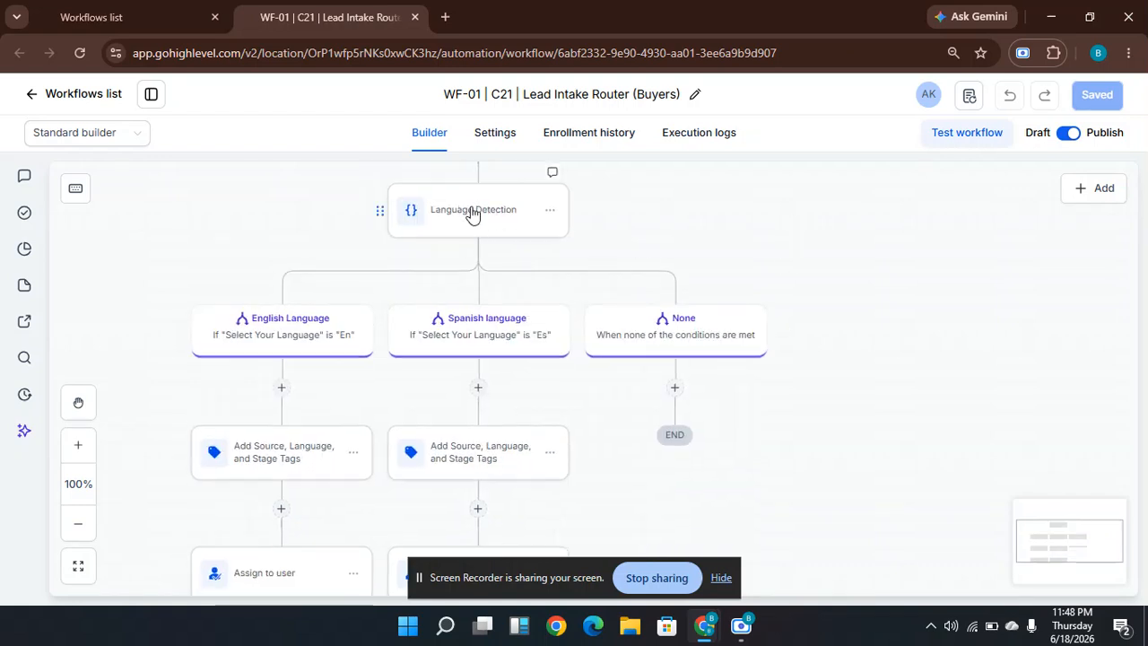
left_click(473, 213)
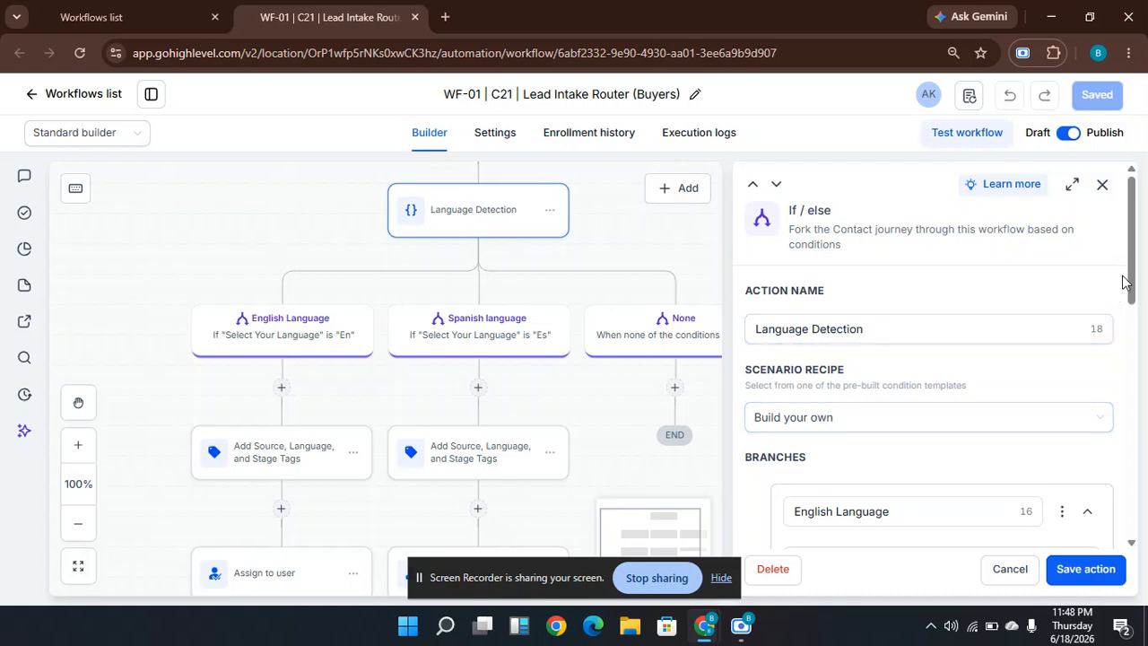
left_click_drag(1134, 260, 1142, 329)
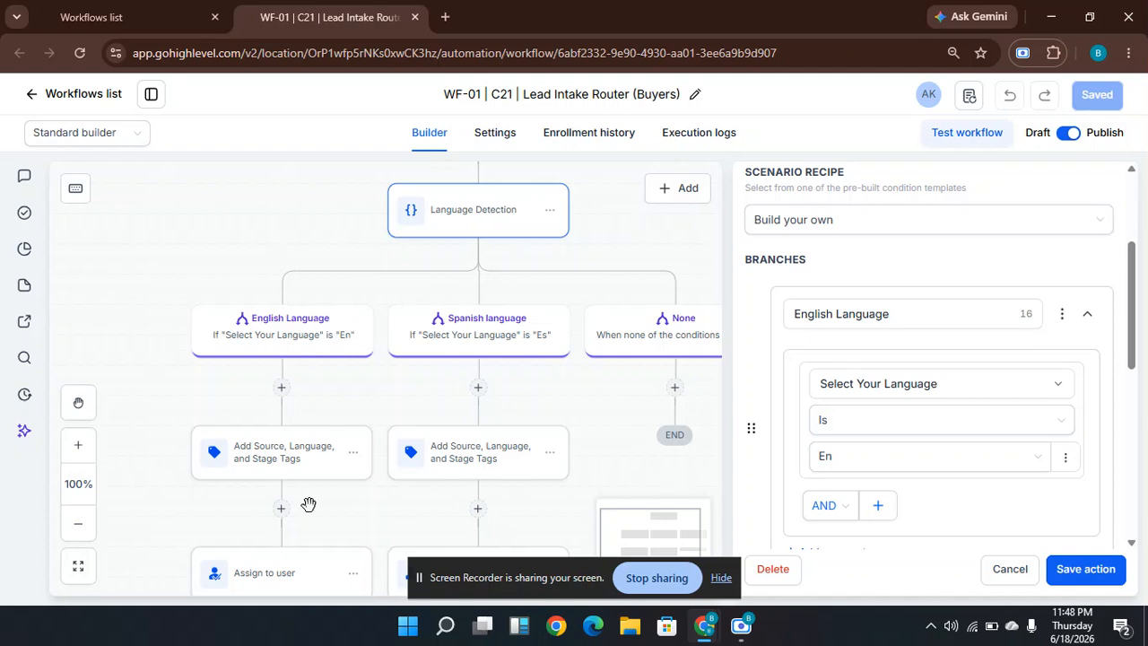
left_click_drag(1133, 334, 1138, 406)
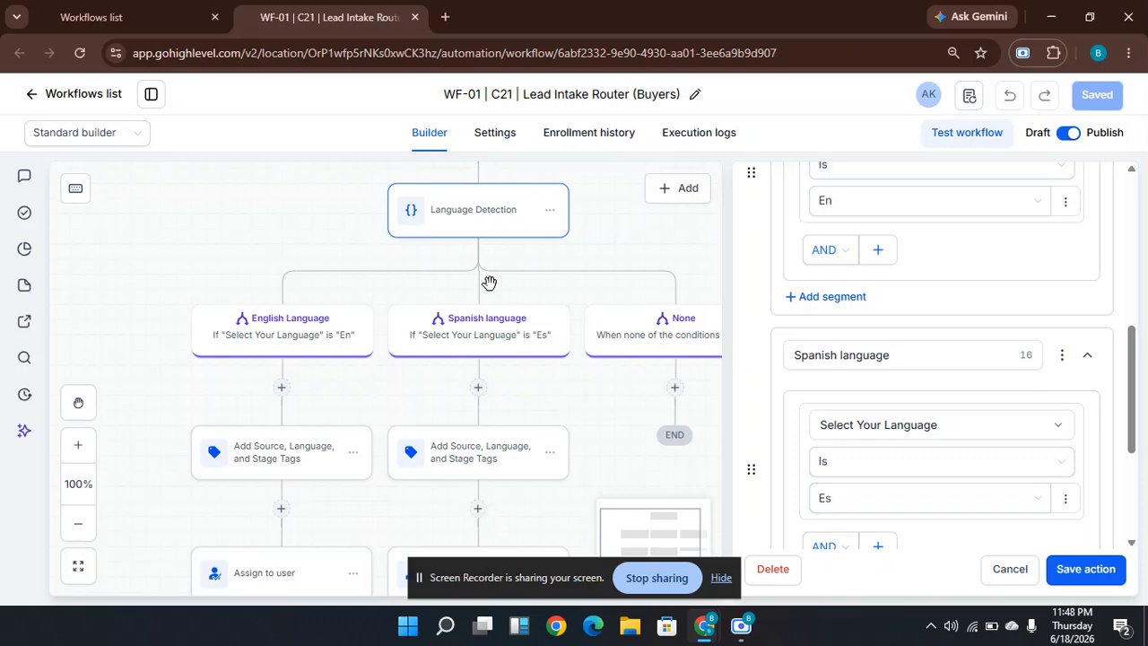
left_click(1011, 570)
Inspect the tags set by the Add Source, Language, and Stage Tags actions in the English and Spanish branches.
left_click_drag(643, 479, 630, 341)
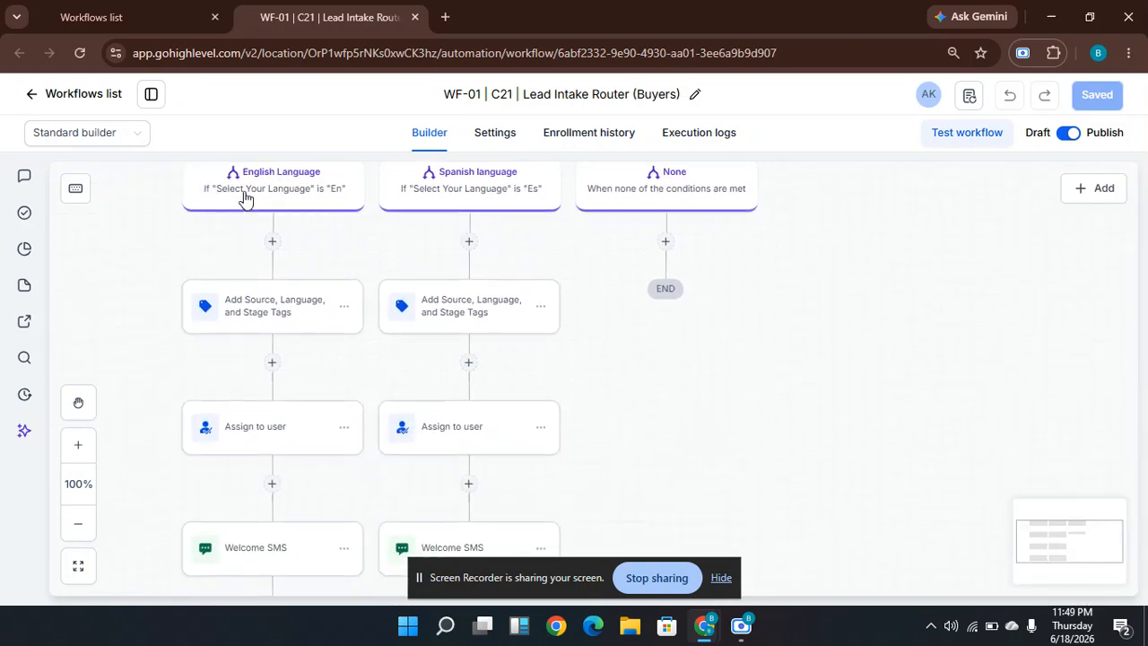
left_click(268, 319)
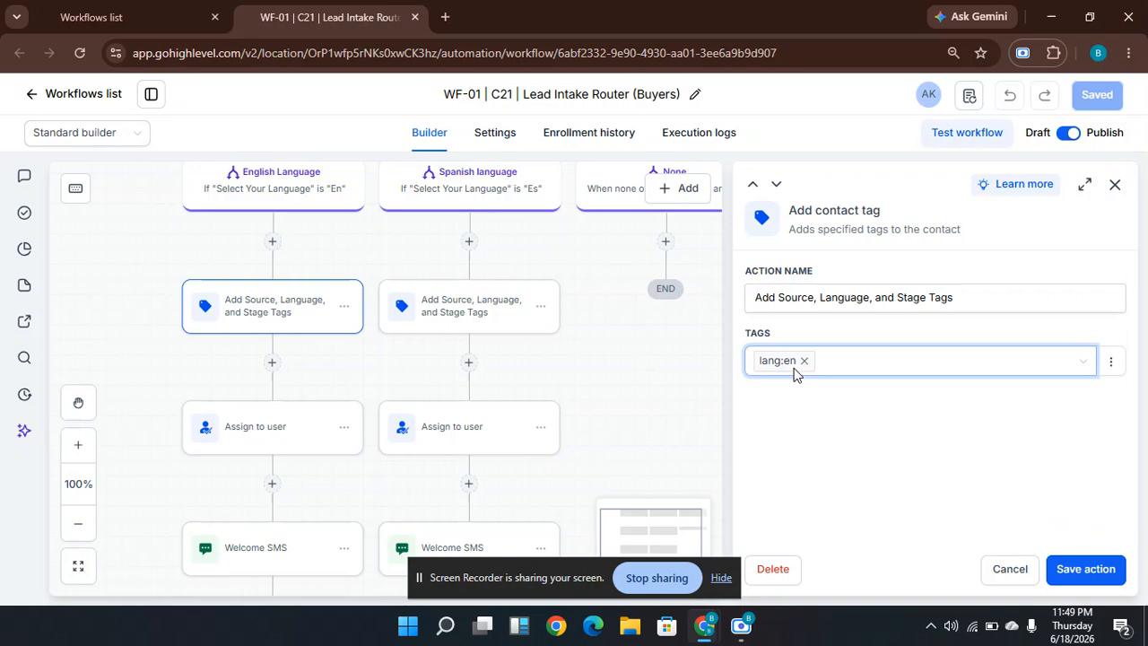
left_click(446, 317)
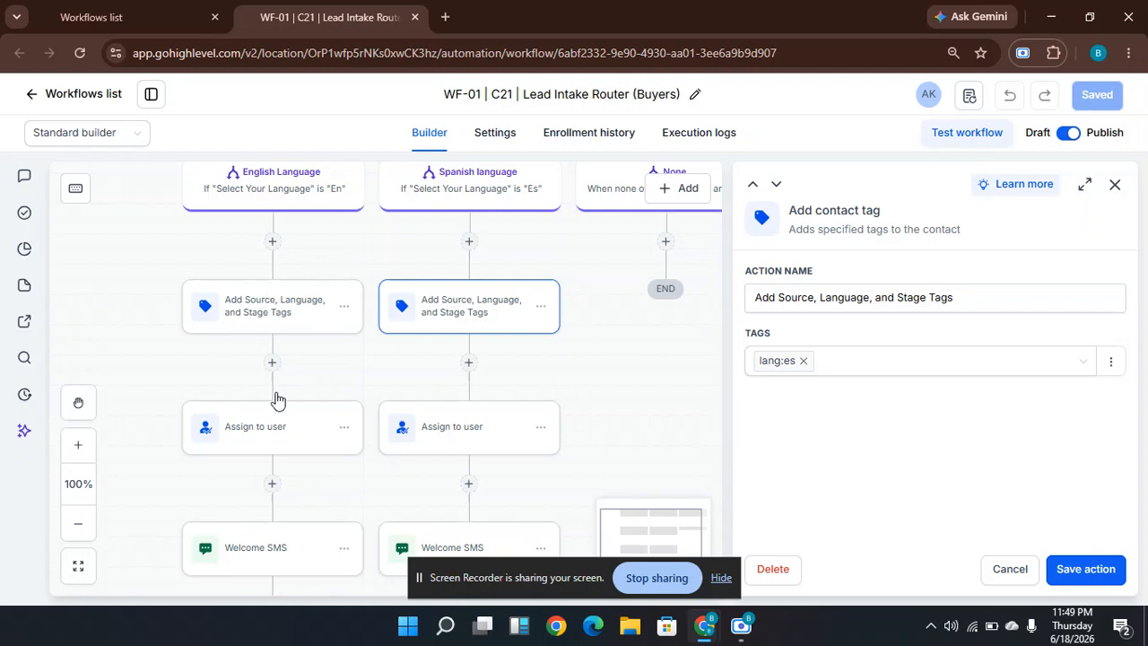
Check the assigned users in the Assign to user actions of the English and Spanish branches, then close the settings without saving.
left_click(278, 436)
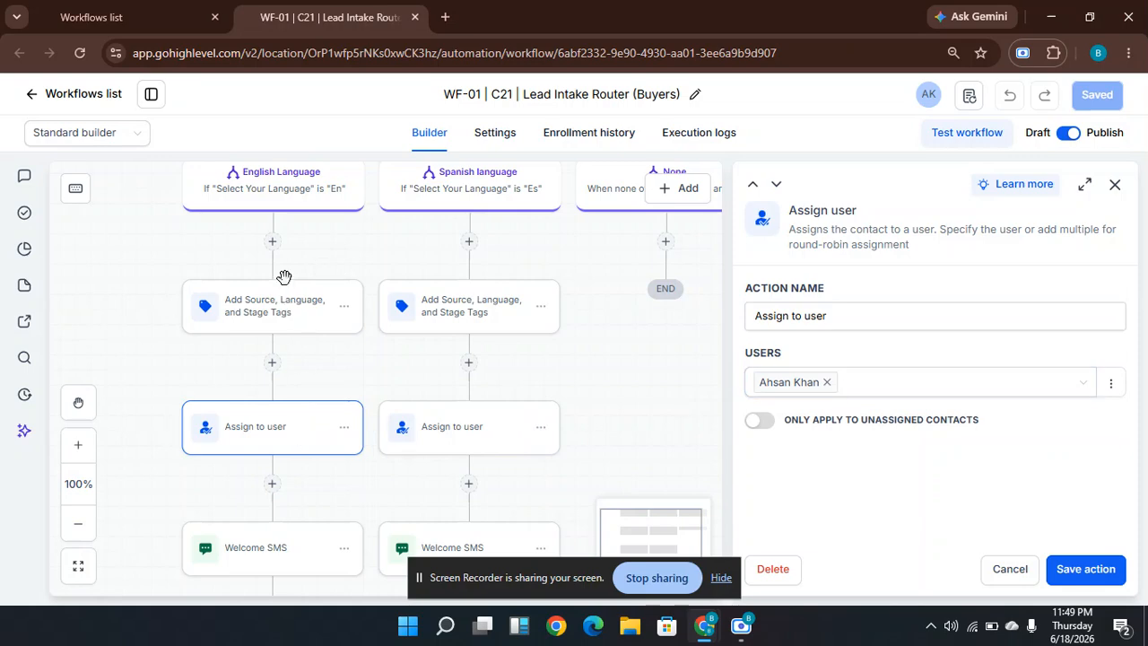
left_click(850, 395)
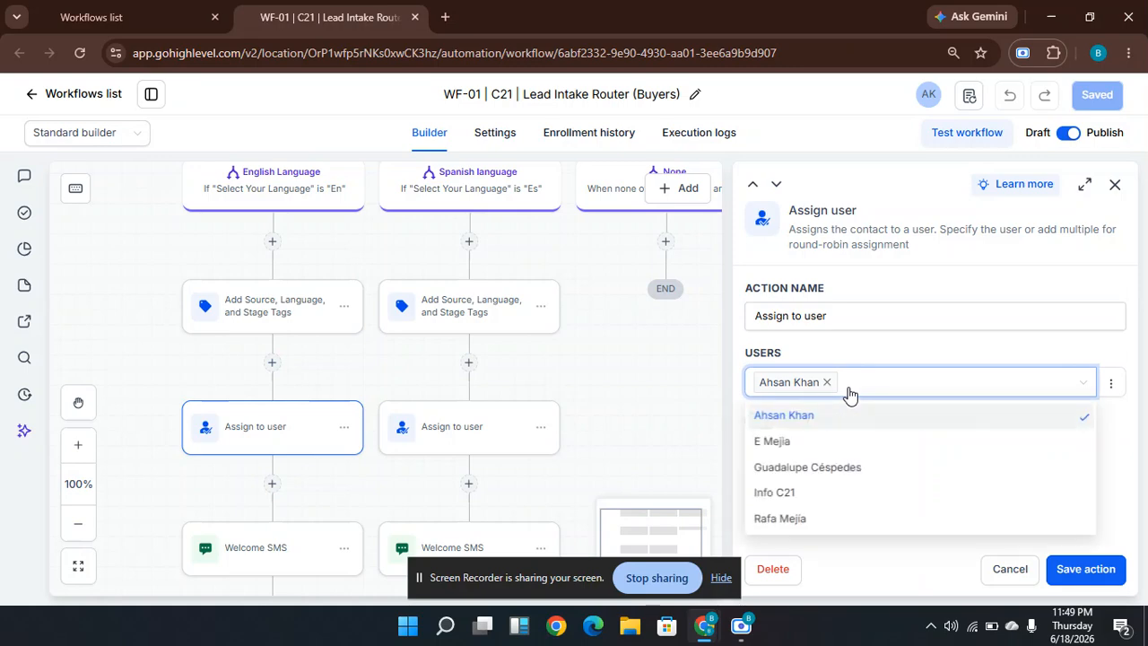
left_click(884, 352)
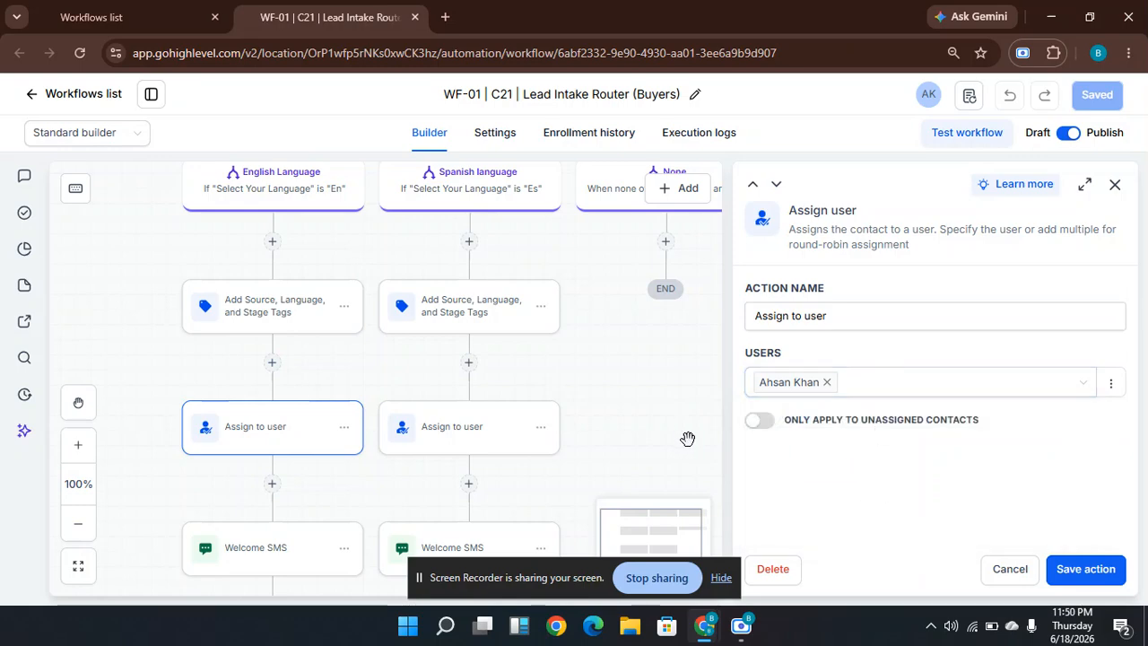
left_click(471, 433)
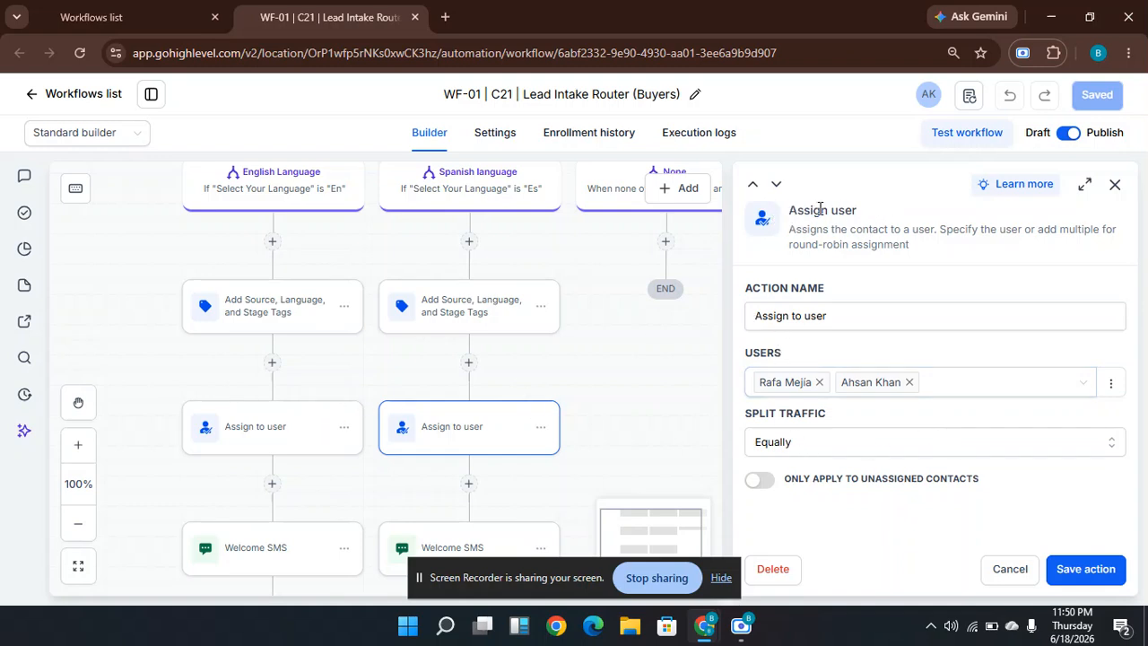
left_click_drag(858, 210, 793, 213)
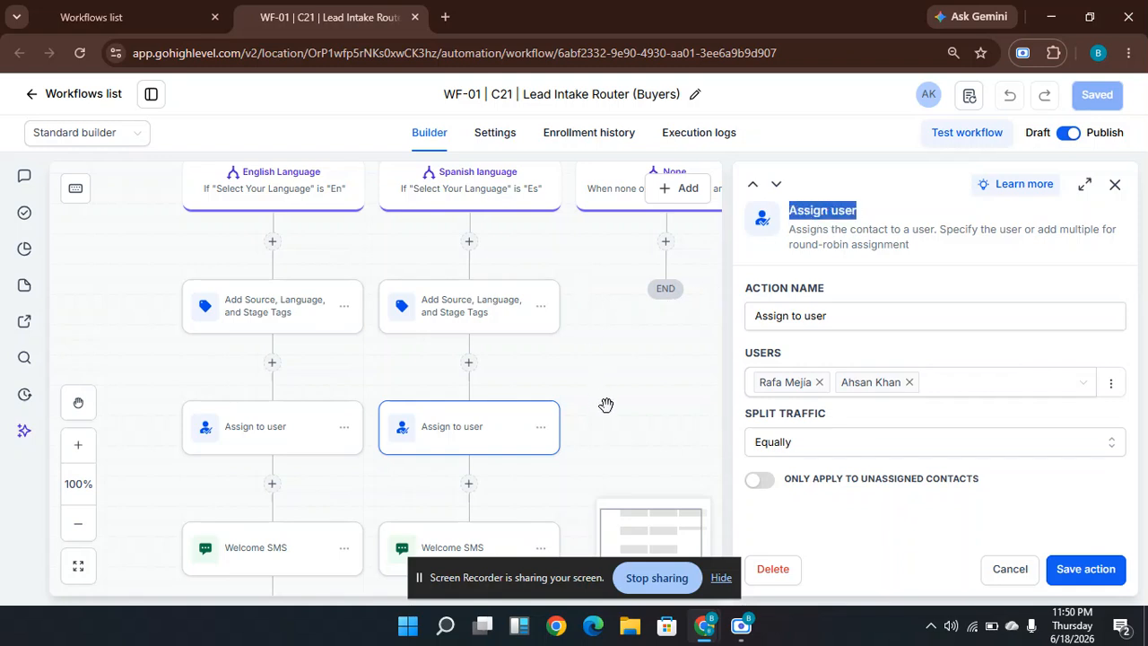
left_click(1010, 569)
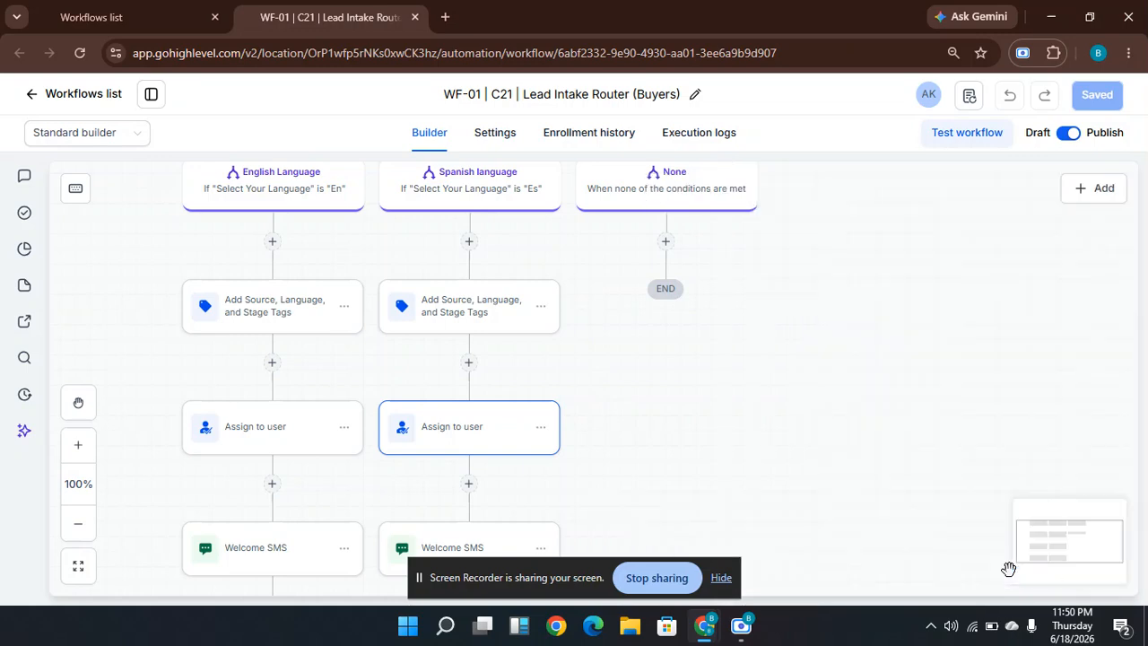
Read the message text of the Welcome SMS action in the English branch.
scroll(745, 456, "down", 3)
left_click_drag(753, 387, 741, 299)
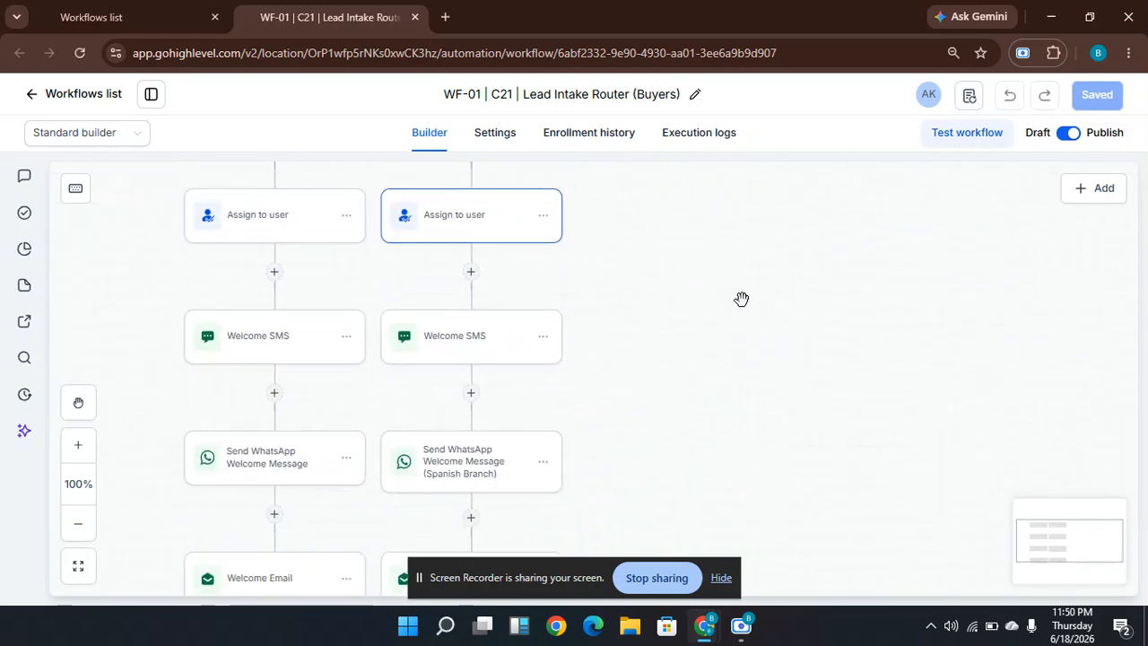
left_click(308, 339)
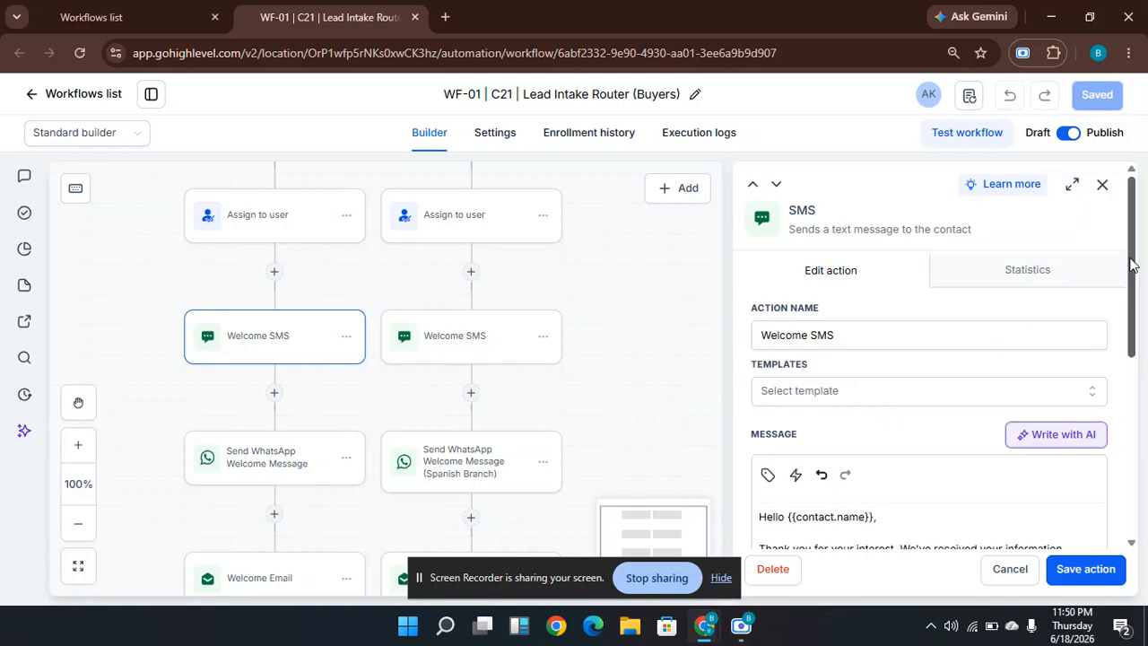
left_click_drag(1135, 268, 1136, 344)
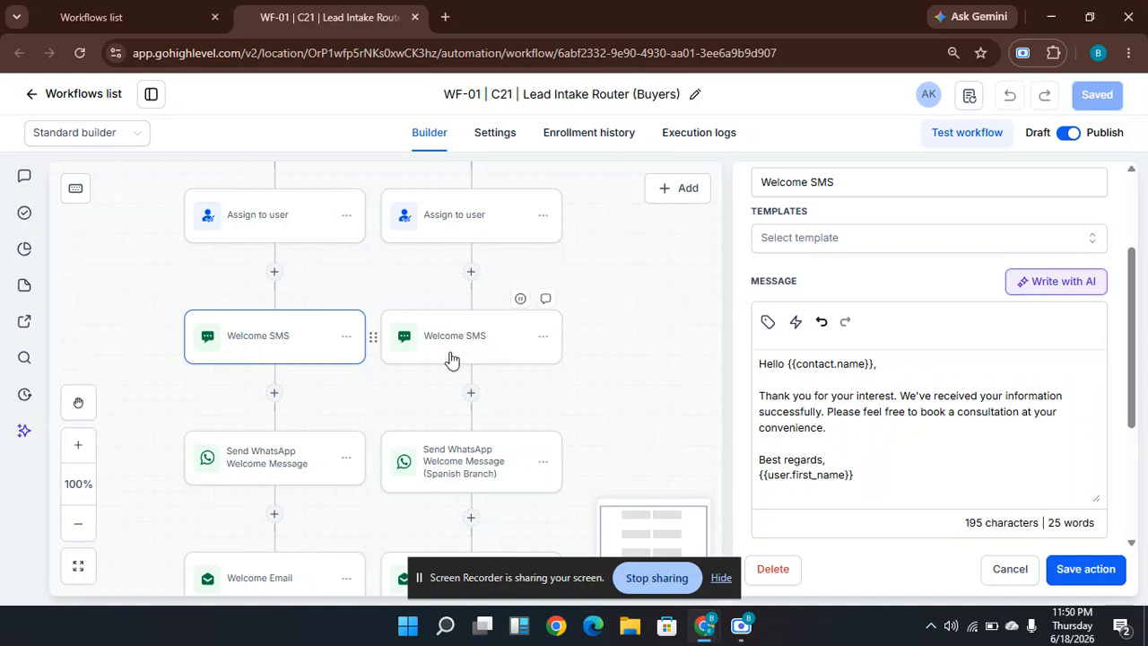
Check the sender phone number options of the English branch's Send WhatsApp Welcome Message action, discarding the Welcome SMS settings unsaved.
left_click(250, 470)
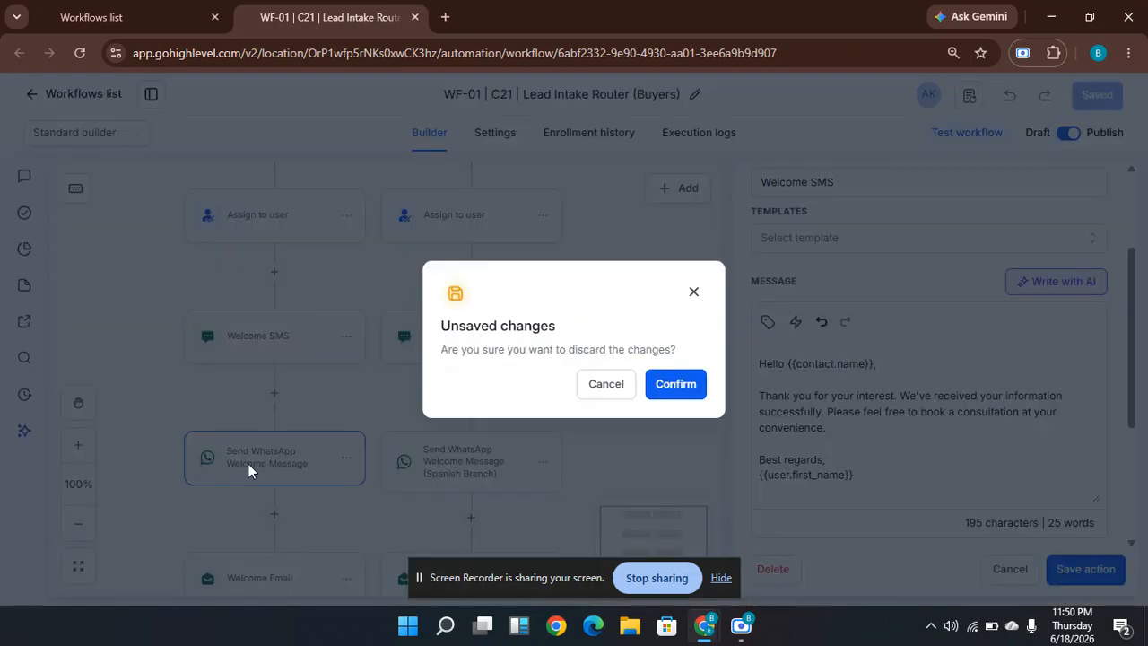
left_click(664, 391)
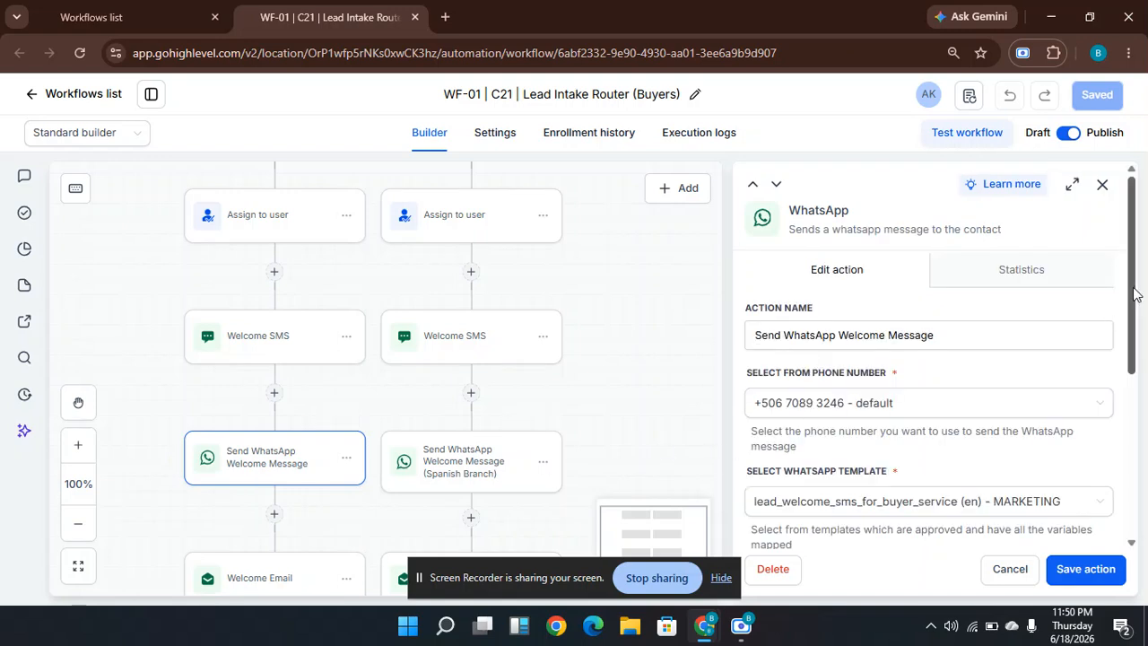
left_click_drag(1137, 294, 1138, 372)
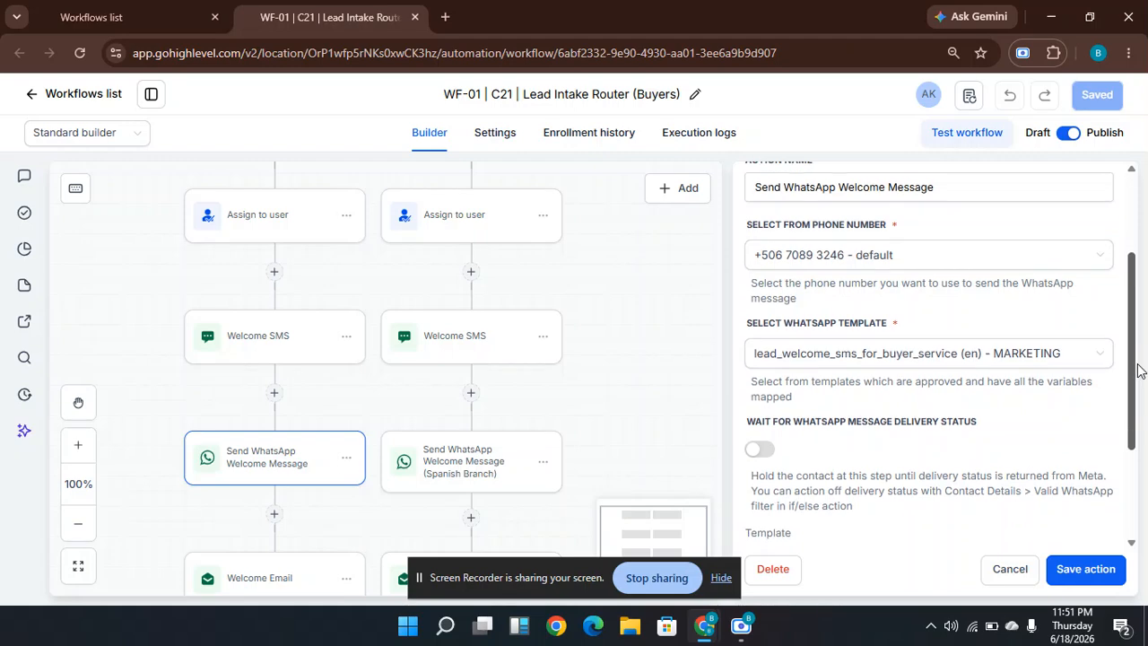
left_click(901, 257)
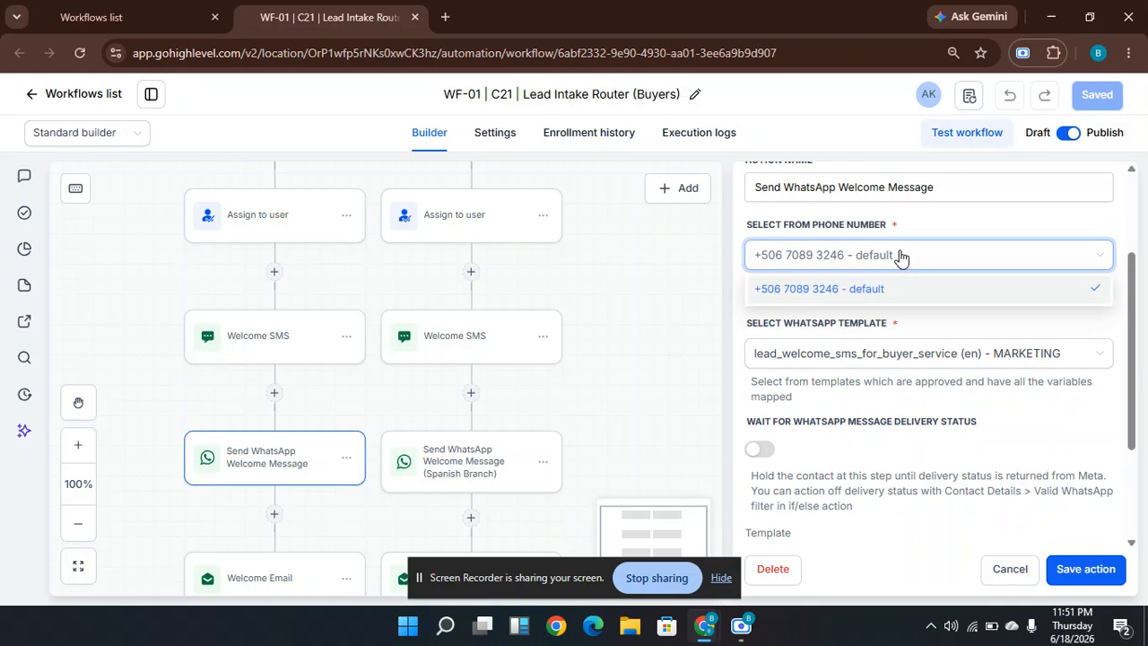
left_click(949, 228)
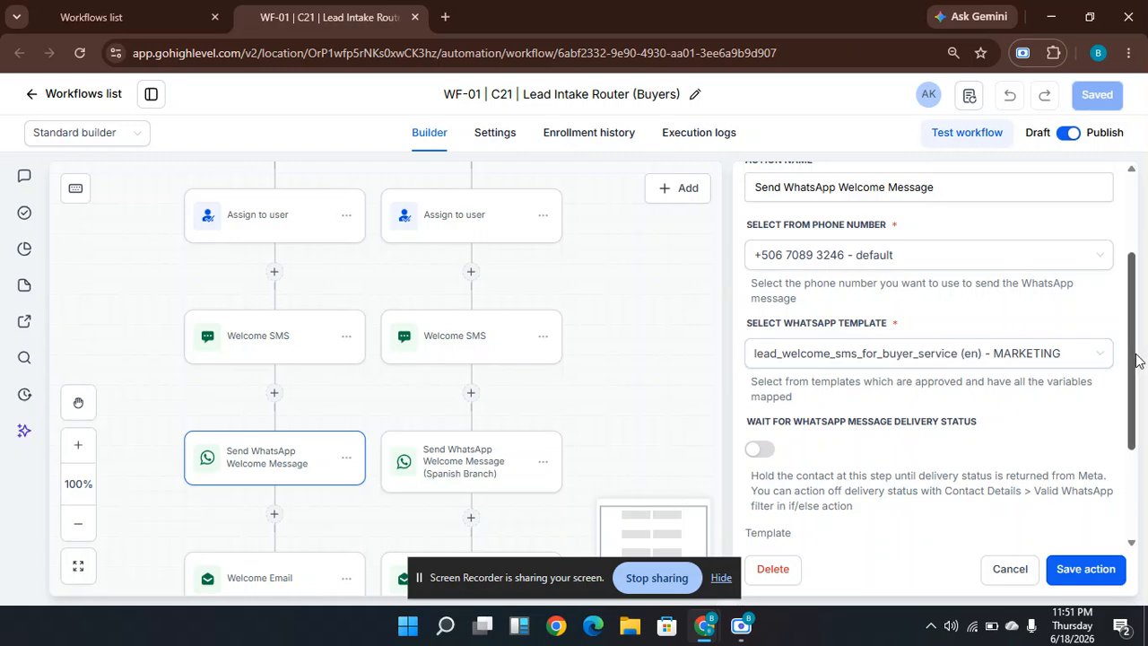
Check the template choices and message text of the Send WhatsApp Welcome Message action, then close it without saving.
left_click_drag(1136, 363, 1138, 419)
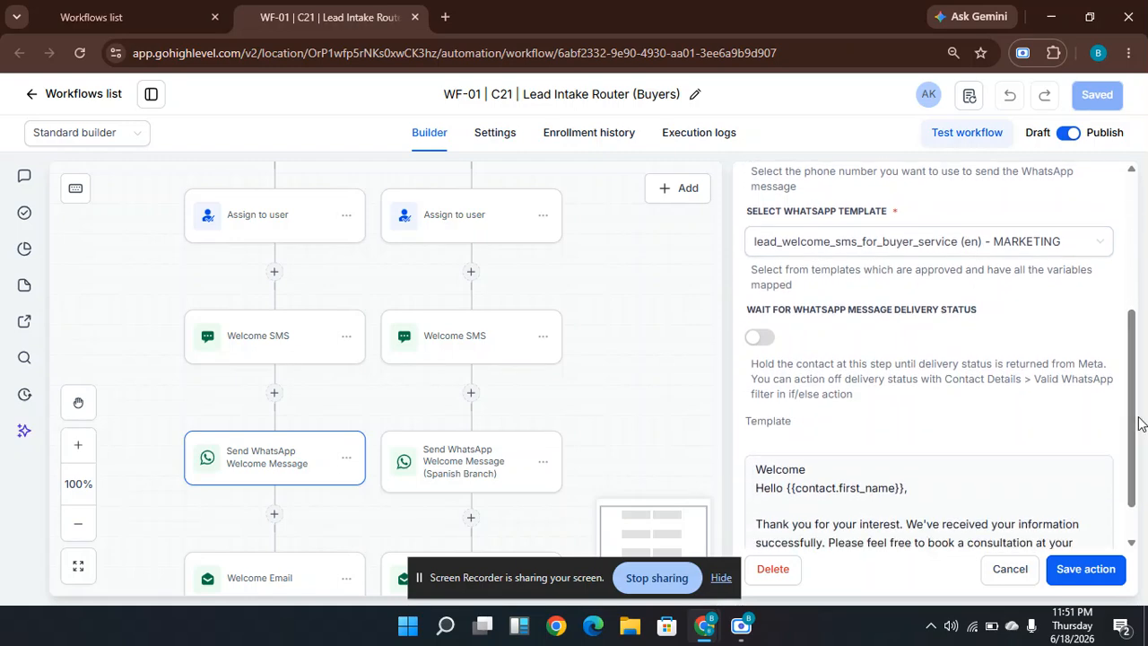
left_click(1053, 246)
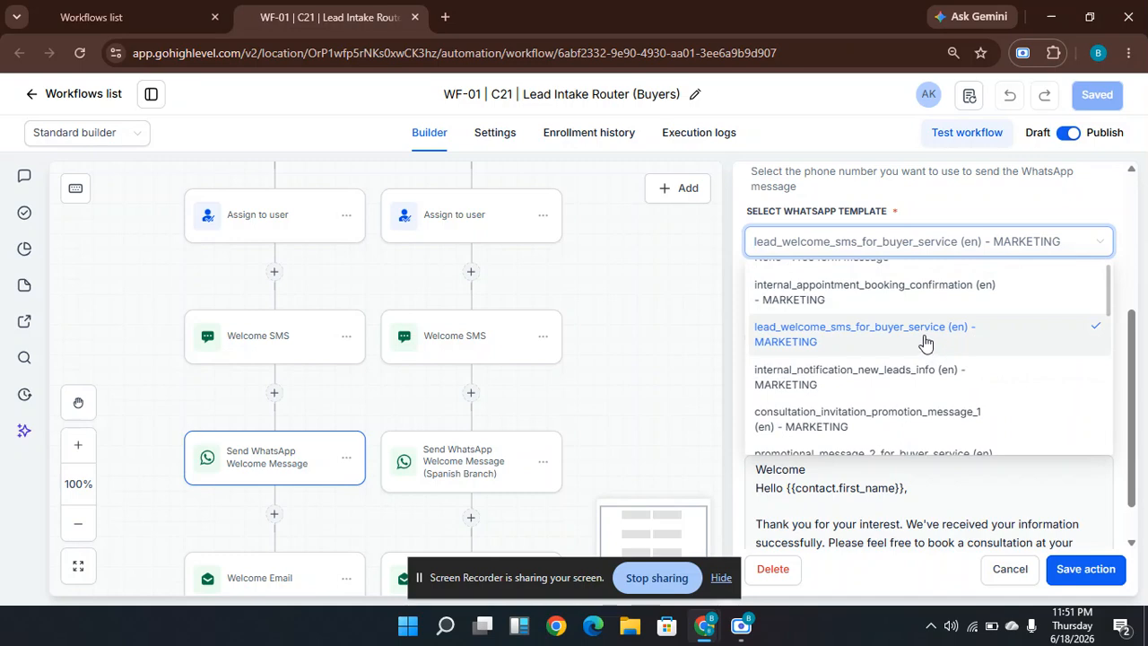
left_click(1013, 579)
left_click(1012, 576)
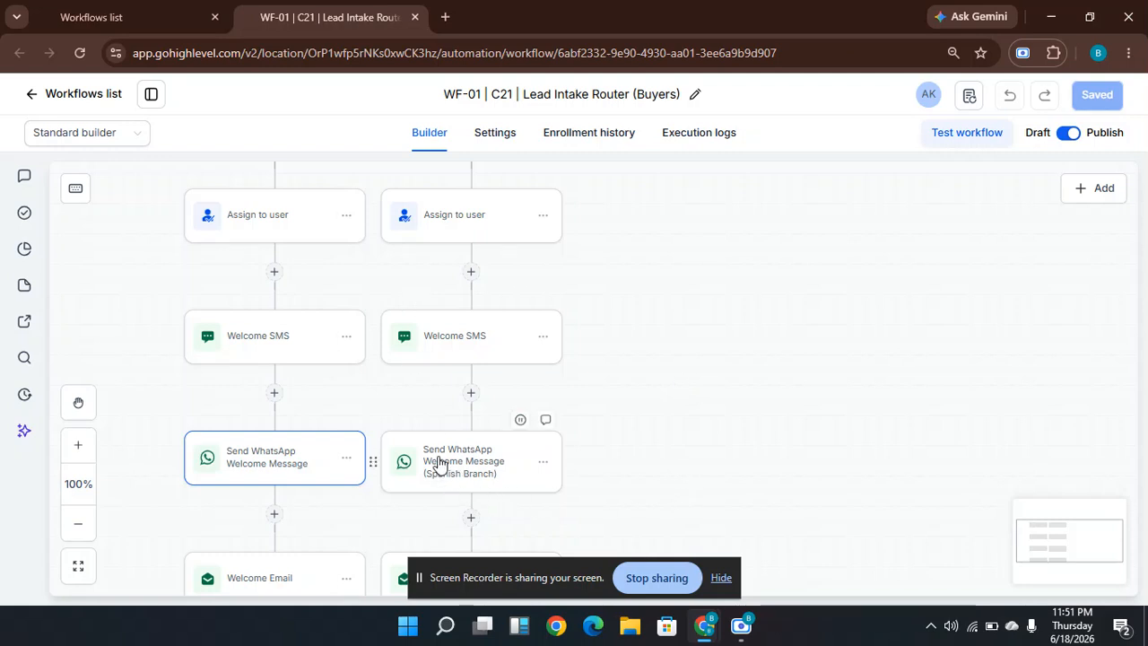
Review the sender fields and email content of the English branch's Welcome Email action, then close it without saving.
left_click_drag(697, 477, 679, 297)
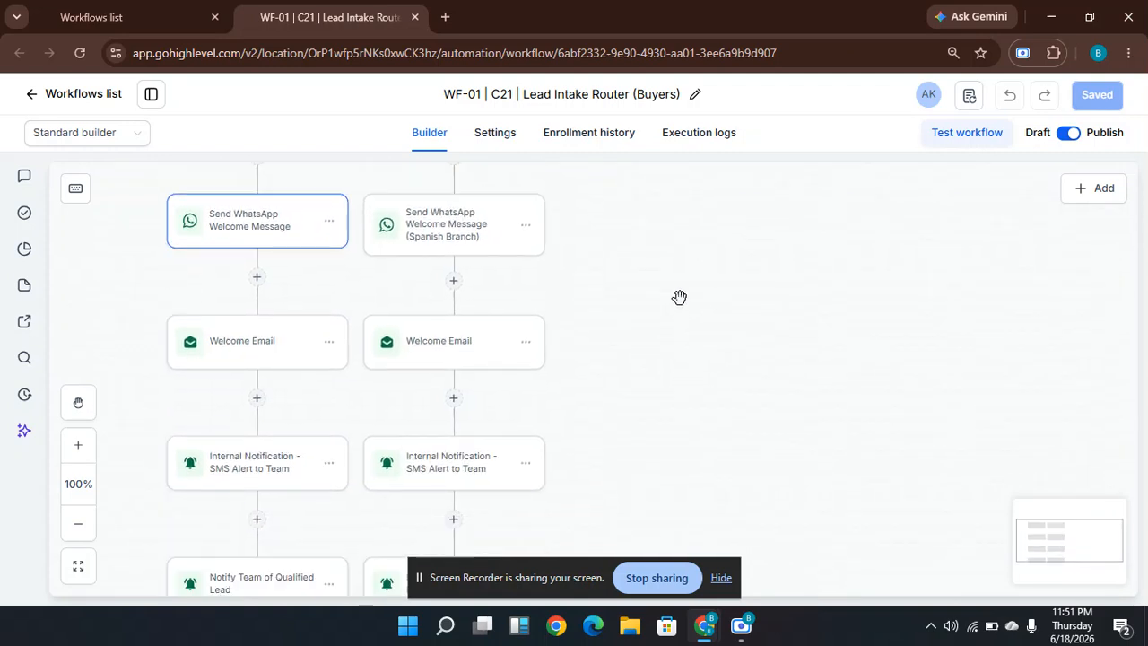
left_click(251, 338)
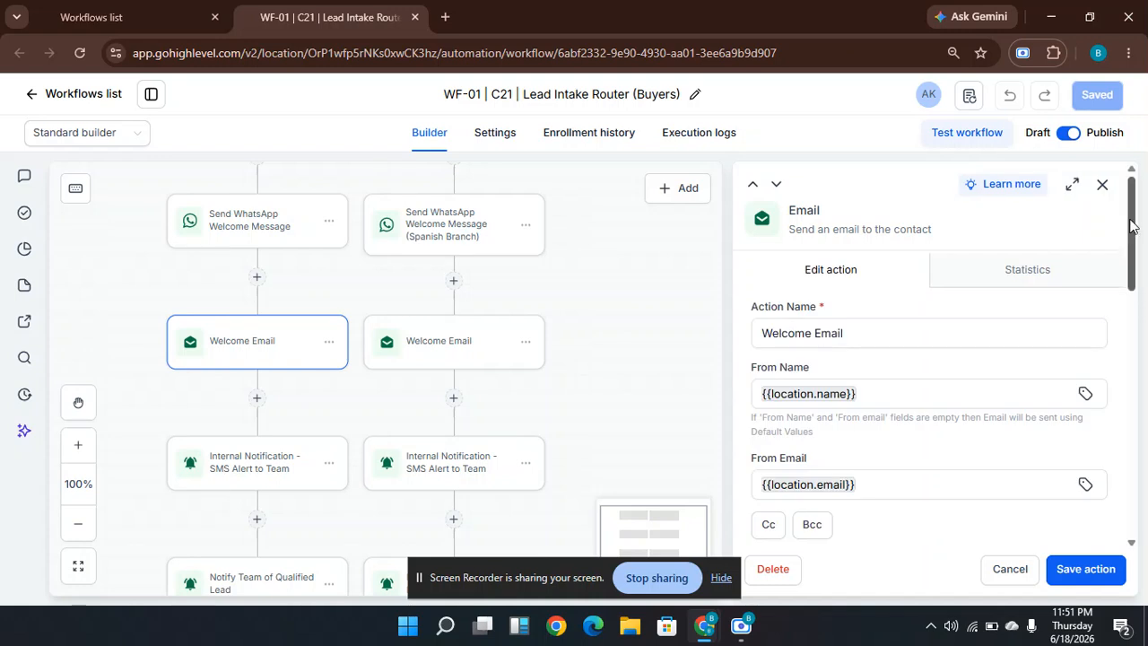
left_click_drag(1132, 226, 1146, 357)
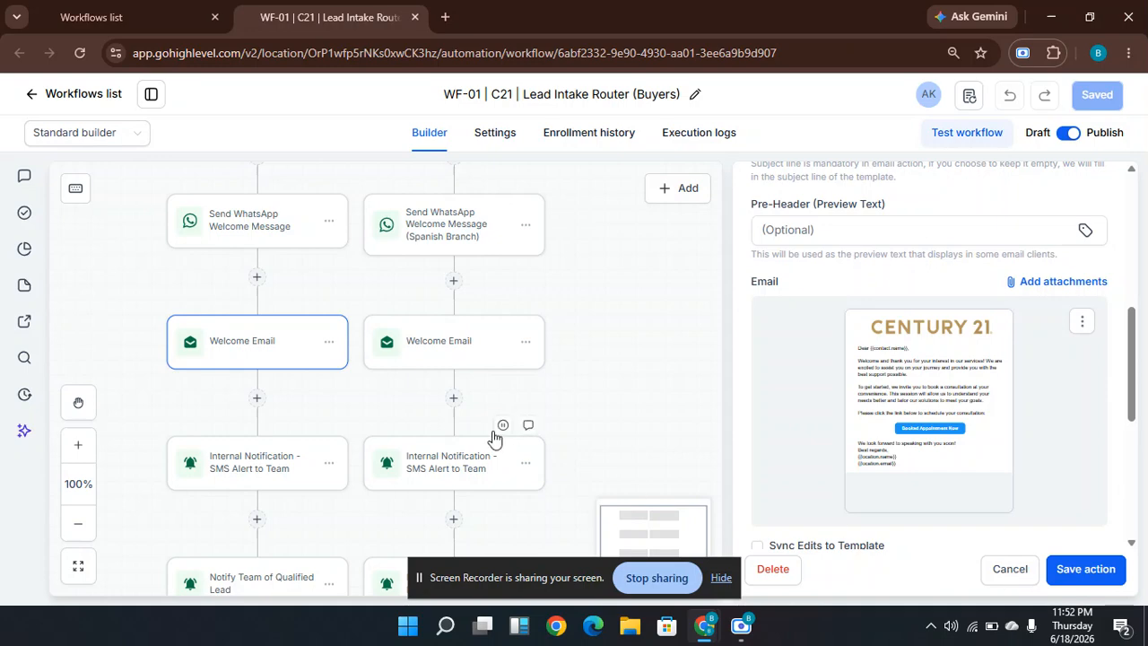
left_click(1002, 569)
Inspect the recipient user types of the English branch's Internal Notification - SMS Alert to Team action, keeping Assigned owners.
scroll(676, 474, "down", 3)
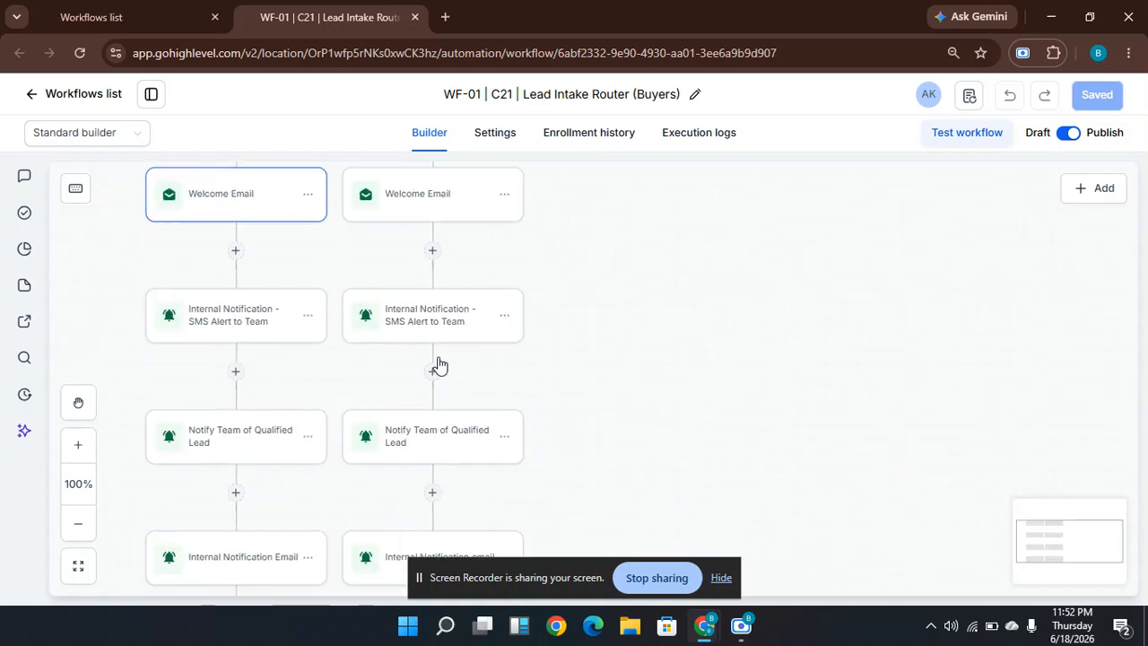
left_click(226, 324)
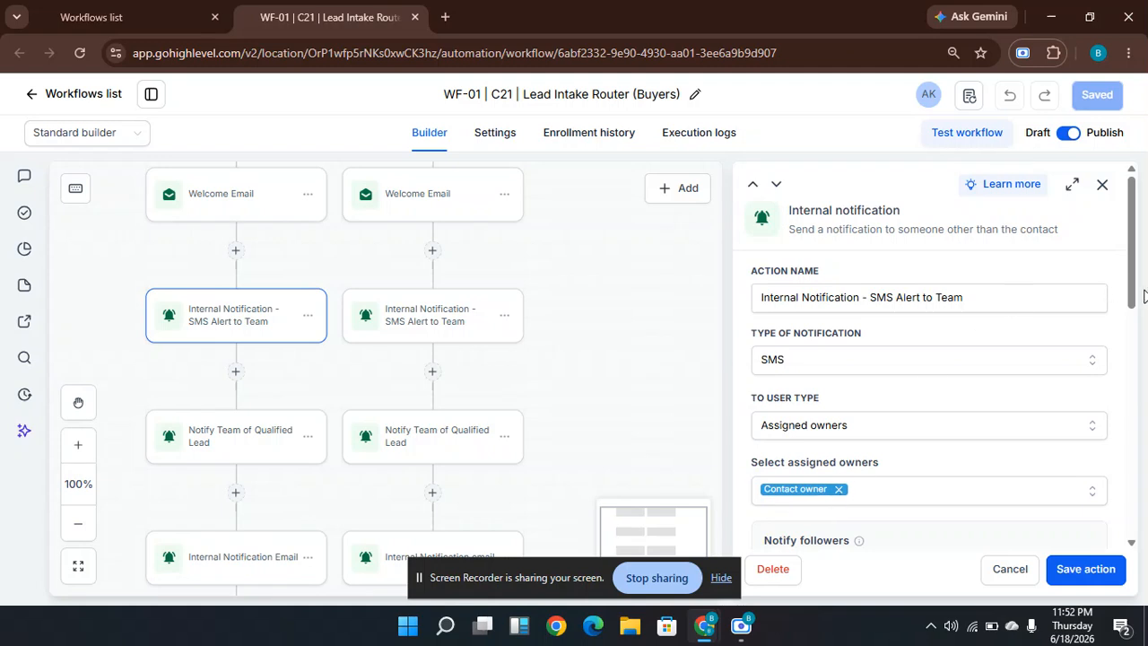
scroll(968, 318, "down", 3)
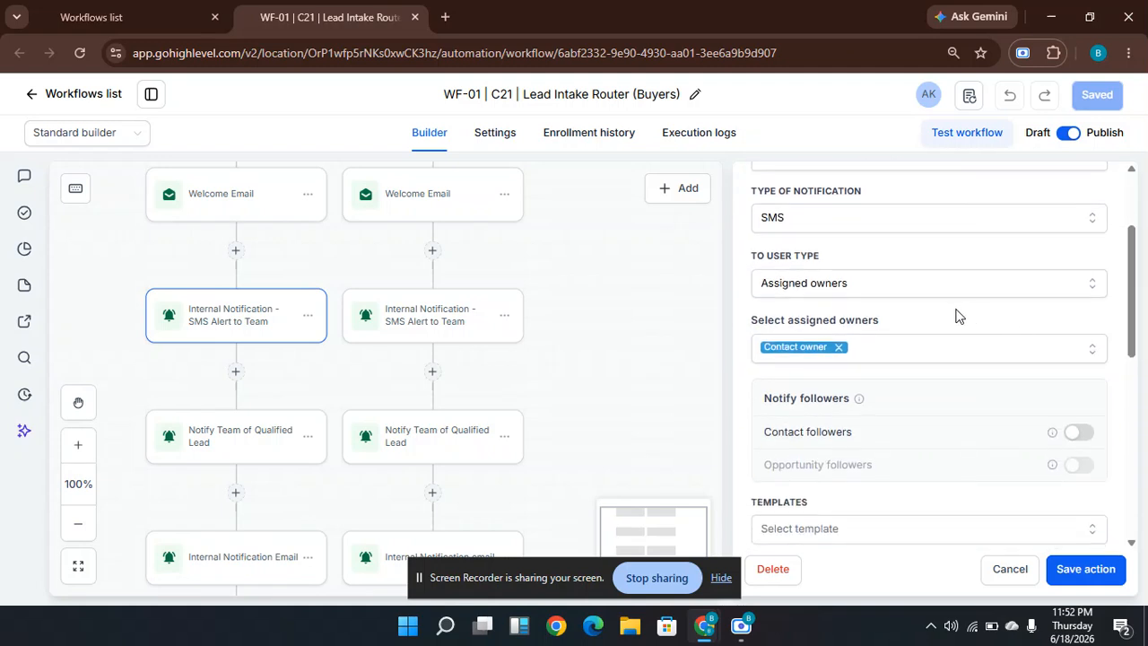
left_click(915, 287)
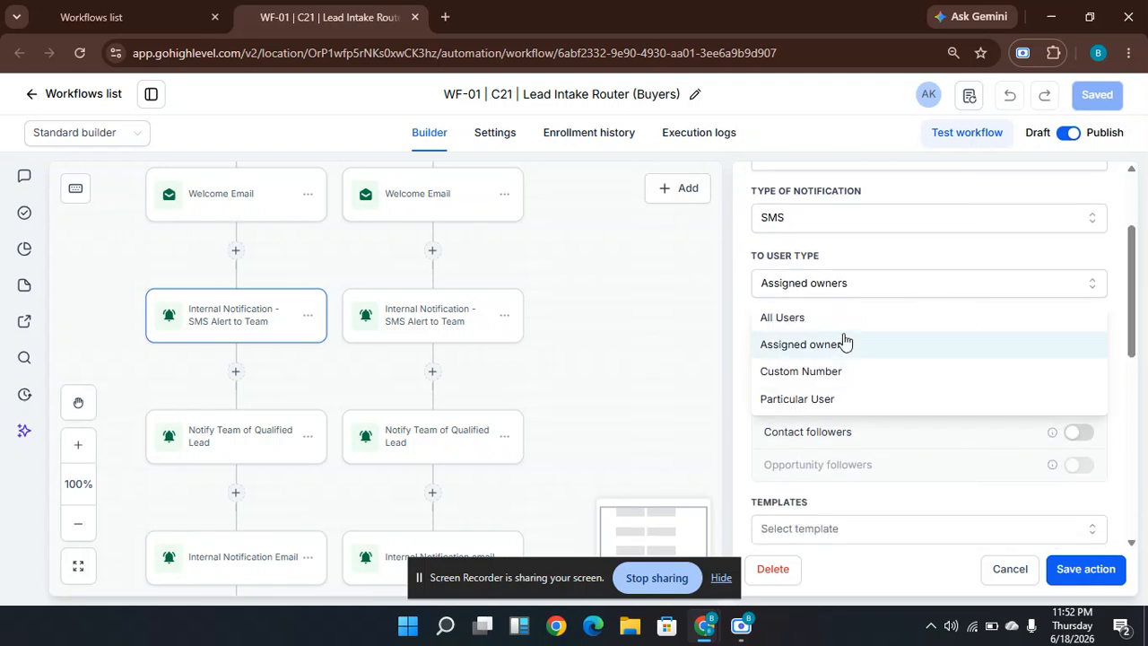
left_click(777, 346)
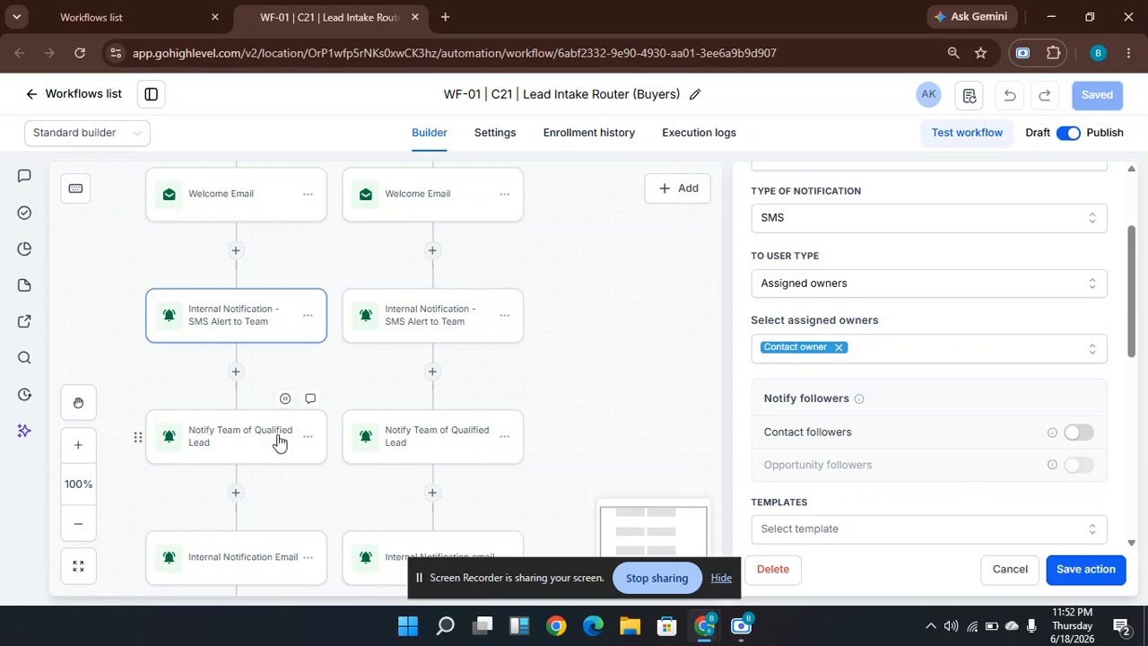
Discard the SMS alert settings and review the title, message, redirect page and recipients of the English branch's Notify Team of Qualified Lead action.
left_click(251, 446)
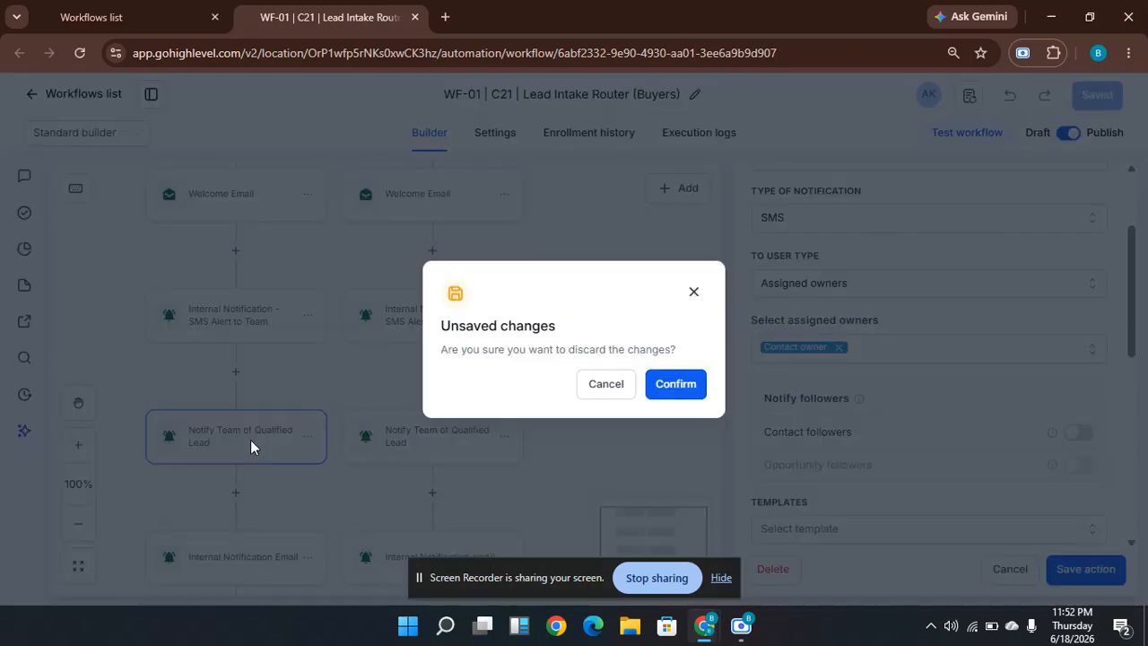
left_click(666, 380)
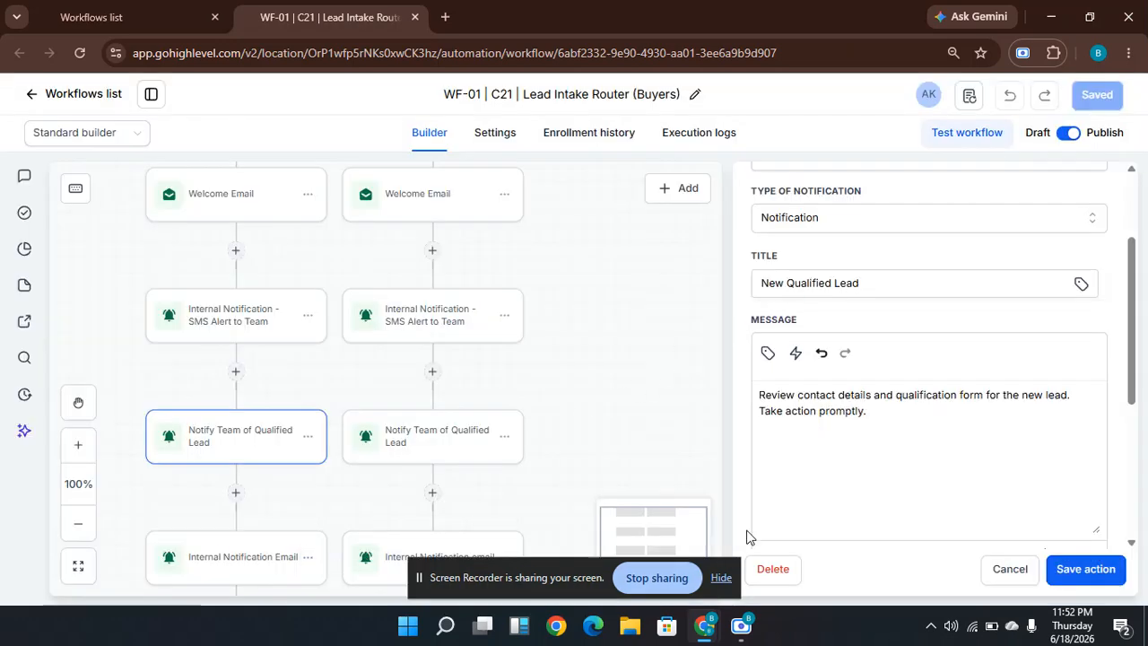
scroll(1132, 348, "down", 3)
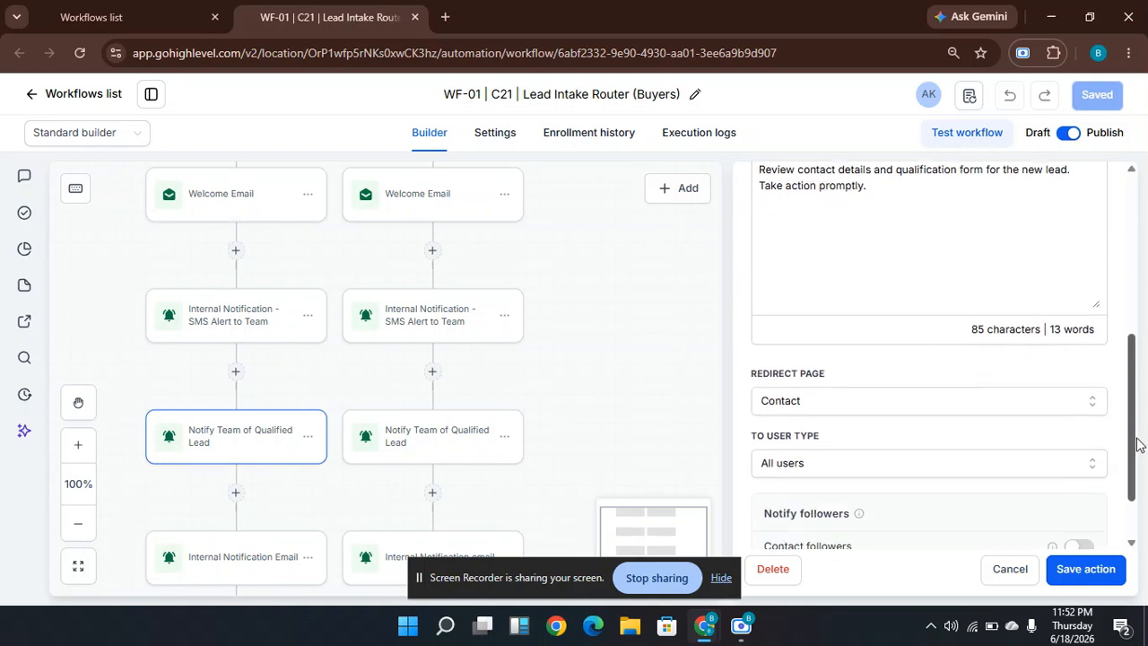
left_click(1011, 569)
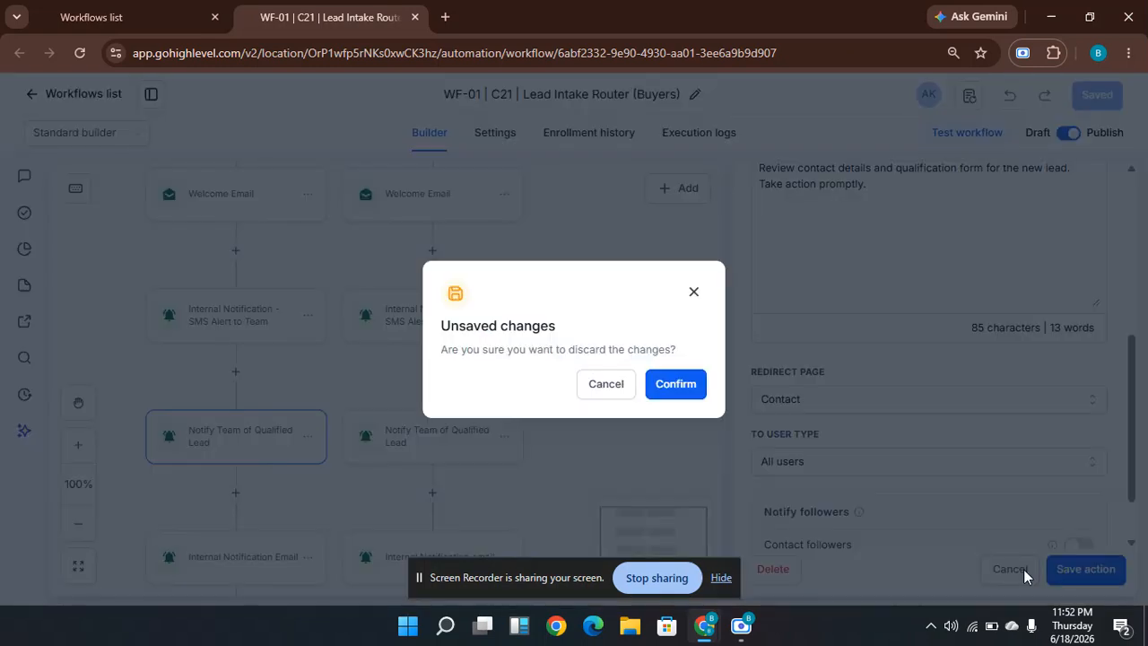
left_click(605, 384)
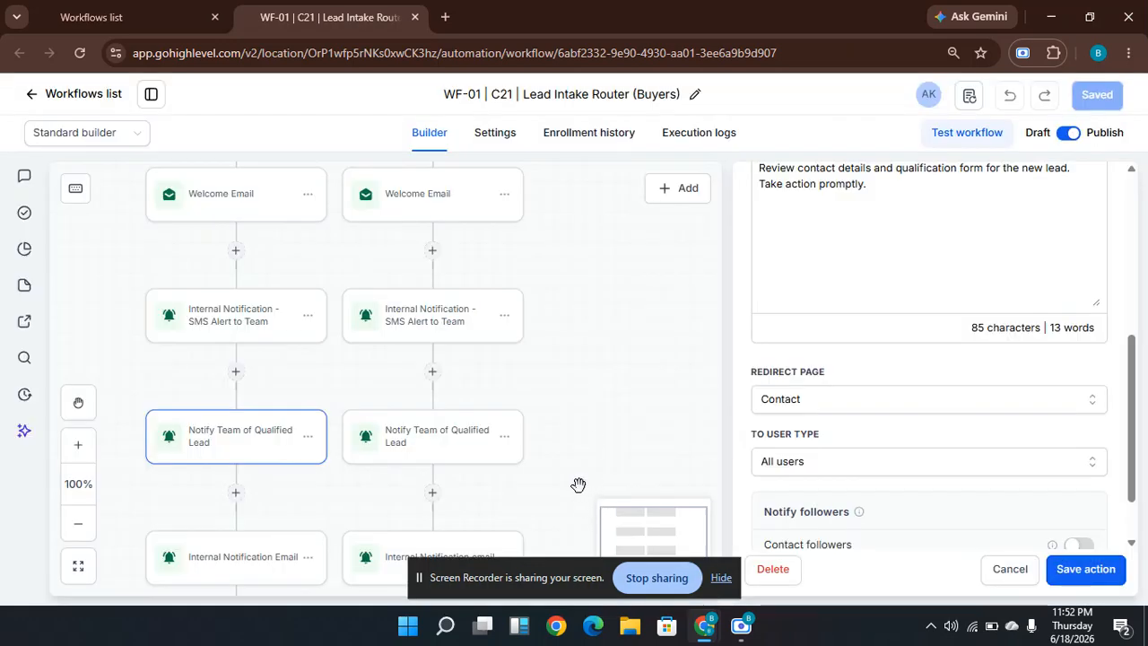
Try to open the English branch's Add Tag (Buyer Lead) action, then close the Notify Team of Qualified Lead settings without saving.
left_click_drag(574, 458, 577, 251)
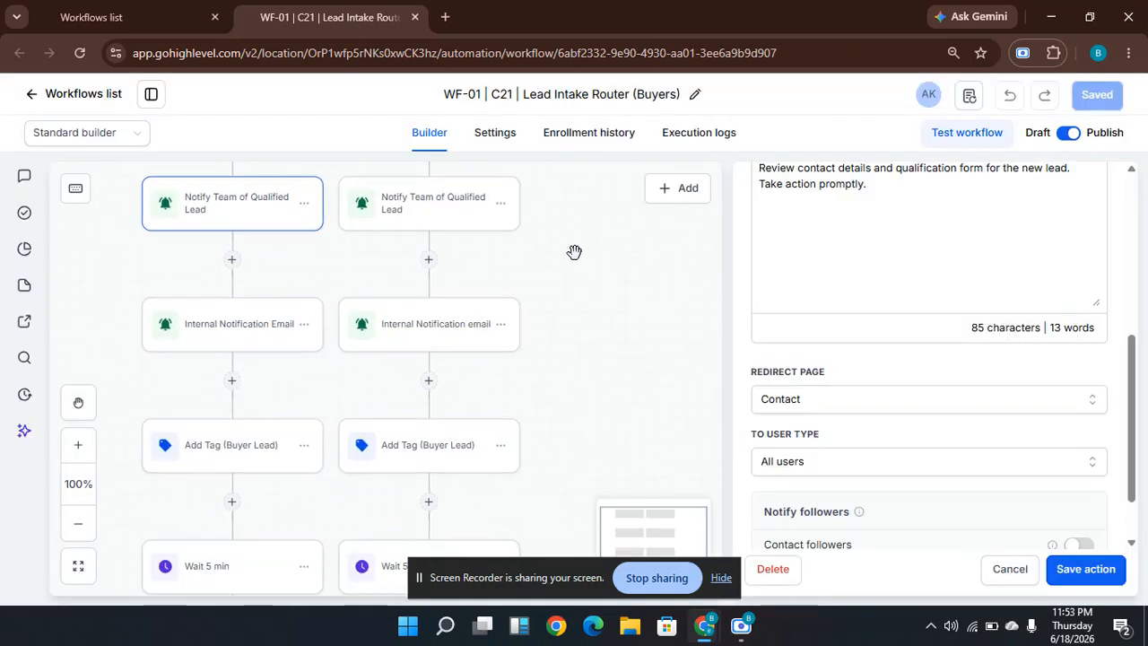
left_click_drag(593, 361, 590, 313)
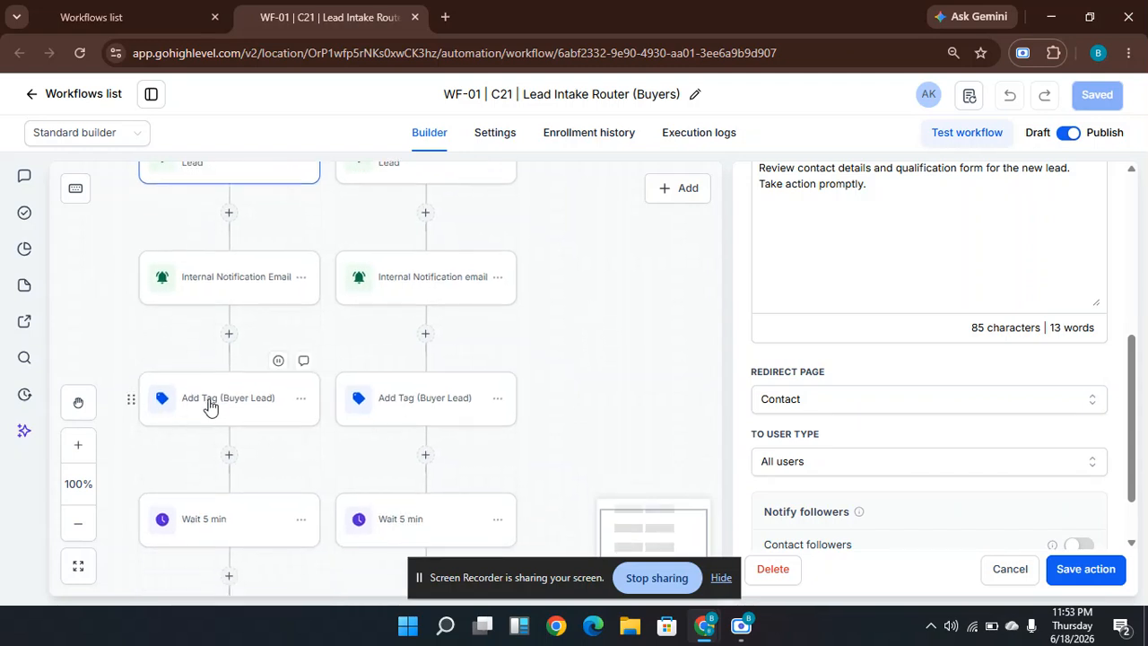
left_click(214, 405)
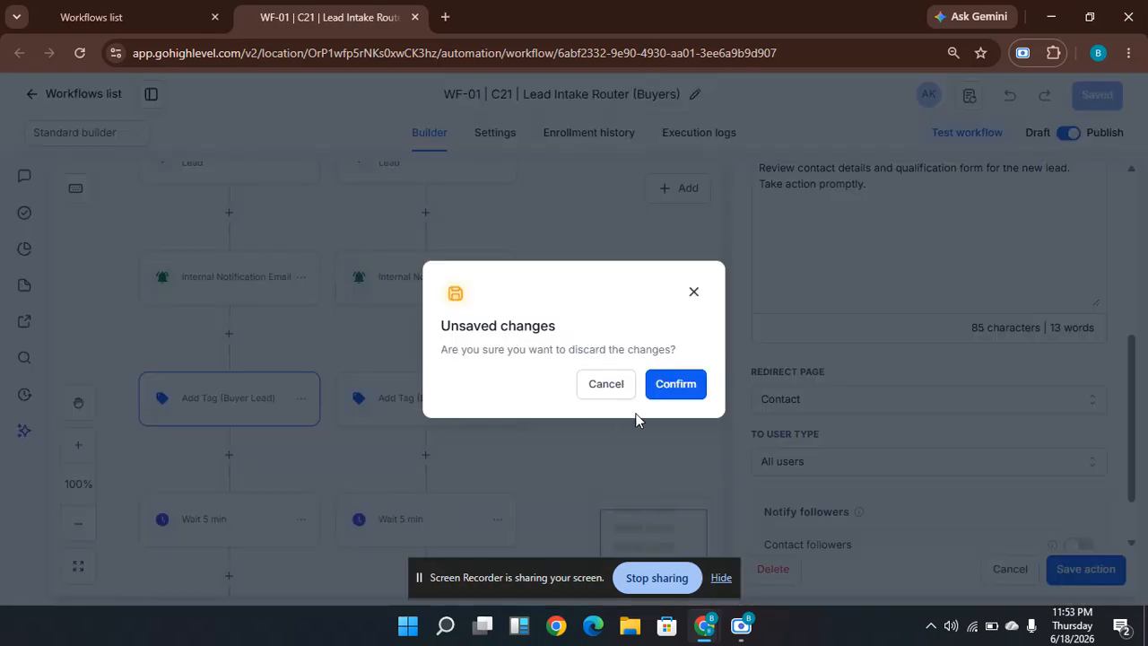
left_click(606, 384)
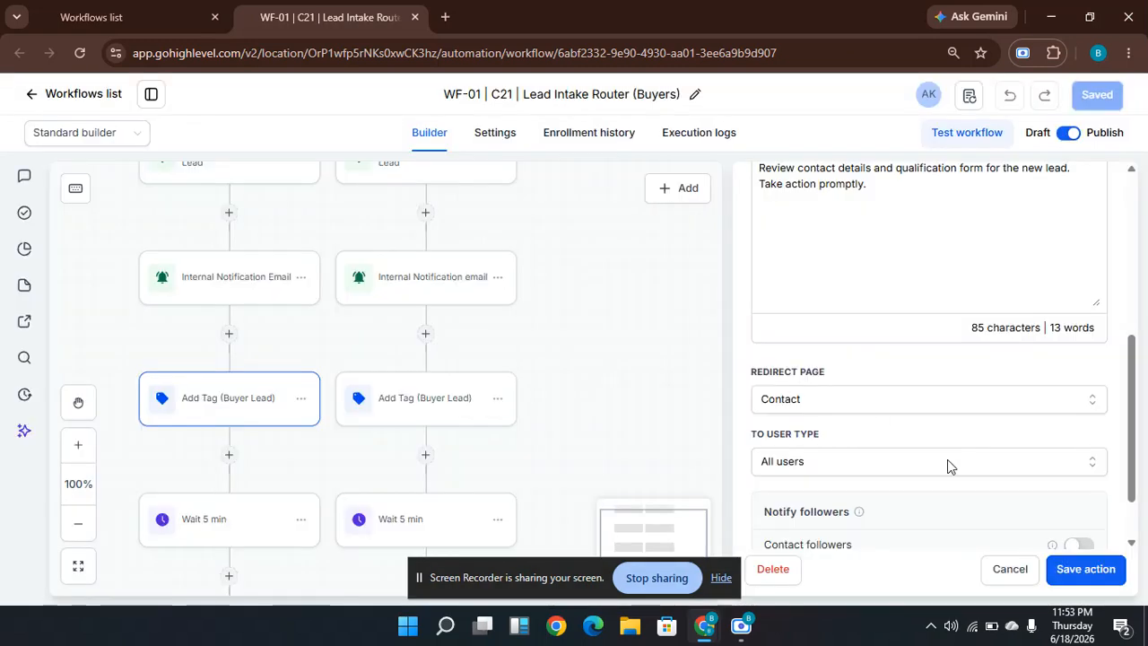
left_click(1010, 579)
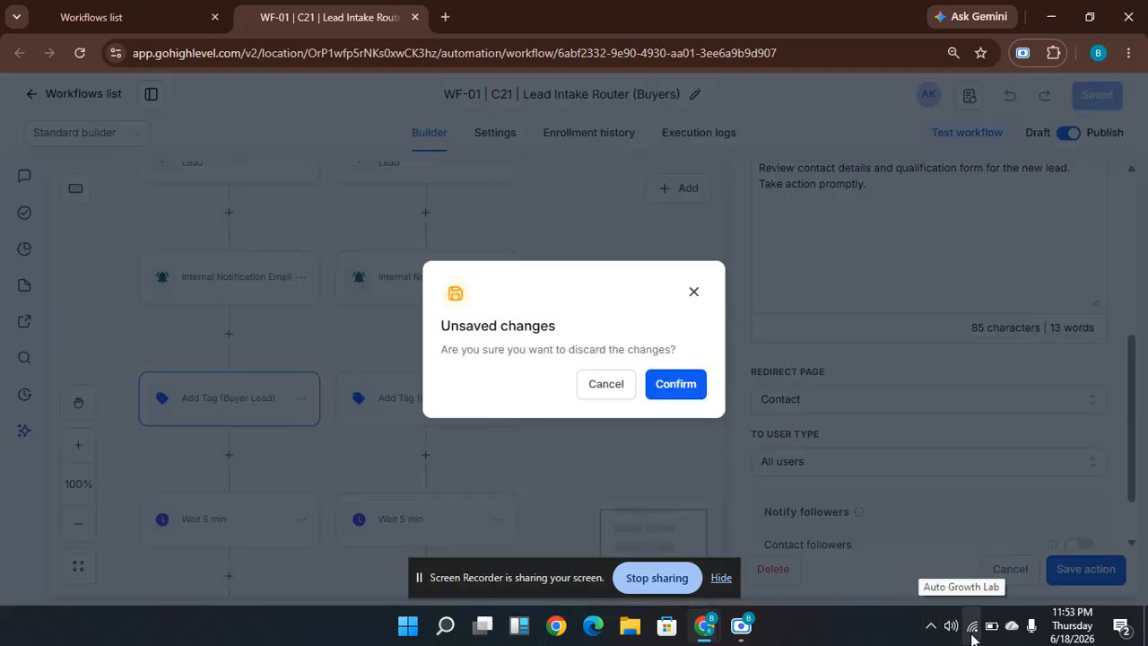
left_click(670, 391)
Inspect the pipeline, stage, opportunity name and source in the English branch's Create Or Update BUYER Opportunity (Contacted) action.
left_click_drag(622, 439, 632, 313)
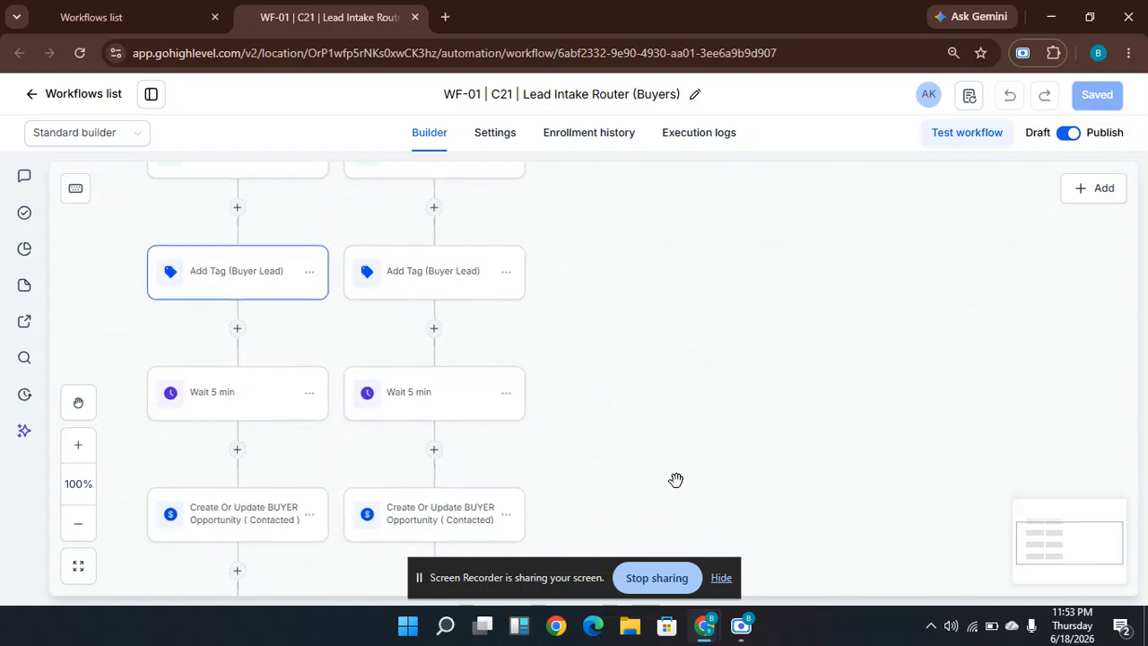
left_click_drag(686, 461, 686, 397)
left_click_drag(667, 508, 654, 374)
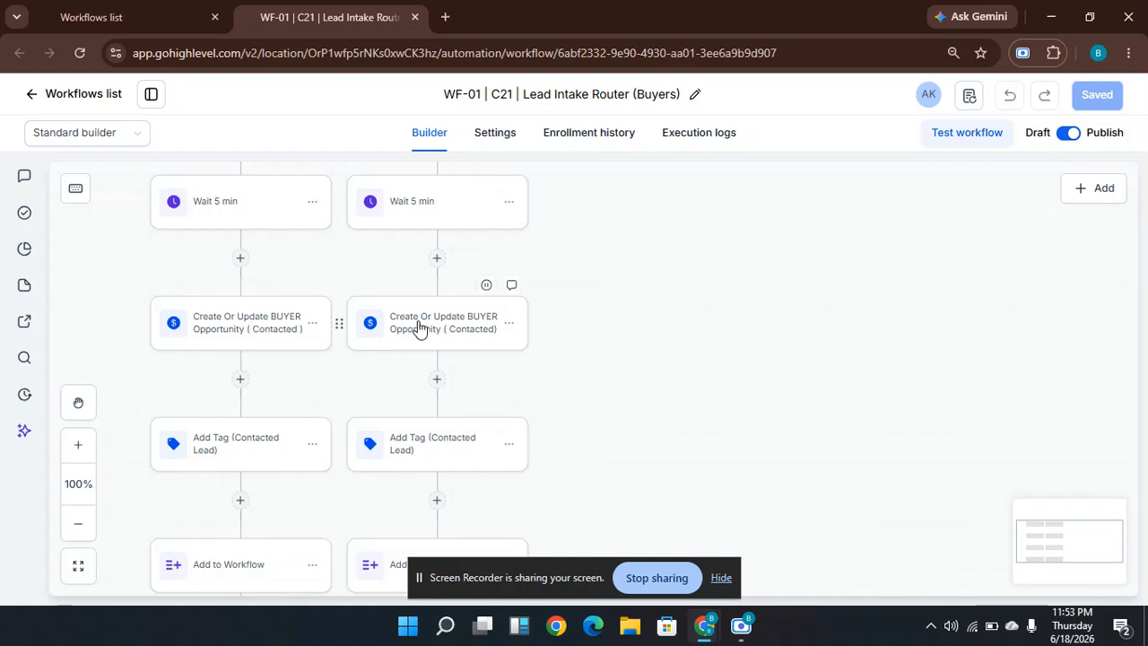
left_click(241, 332)
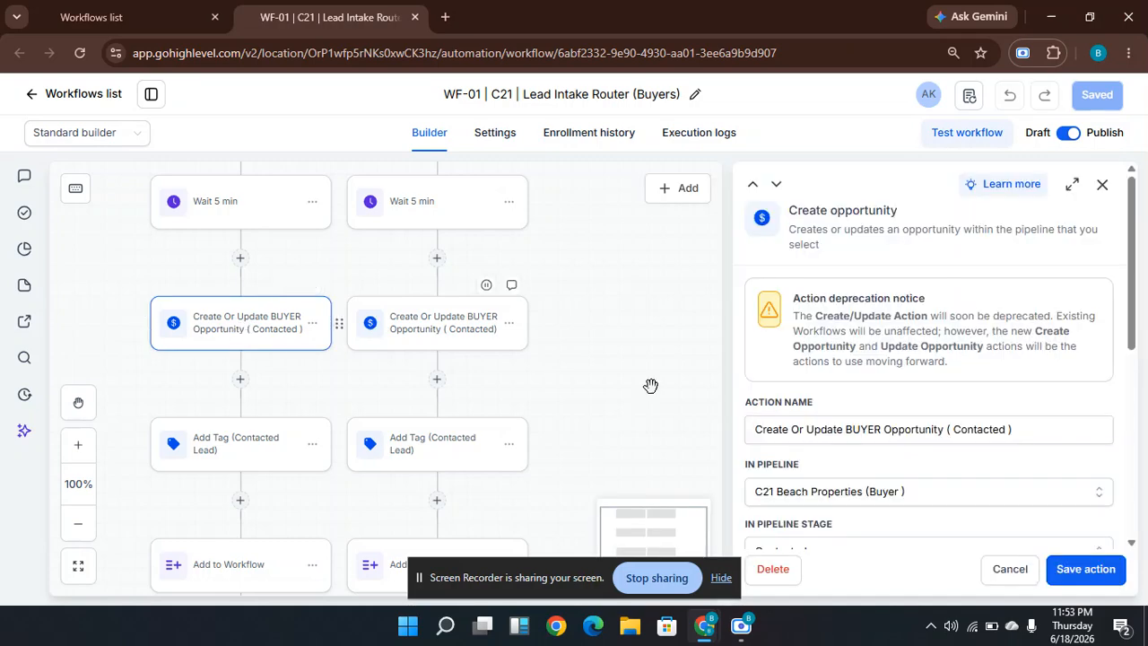
left_click_drag(1132, 309, 1141, 371)
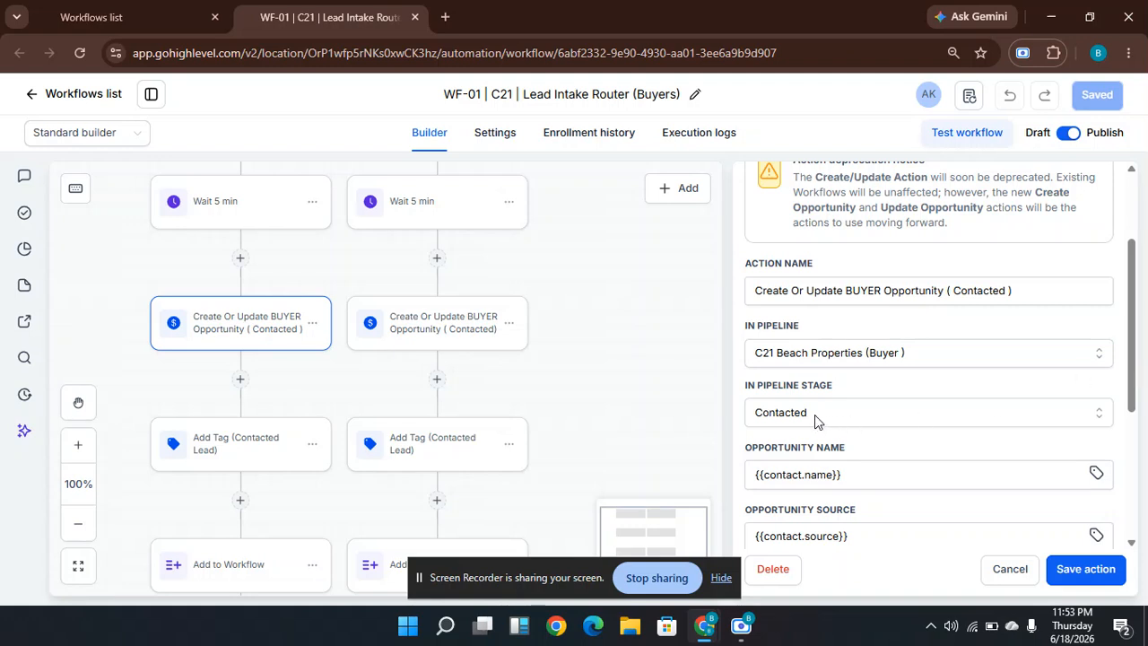
Check the target workflow set in the final Add to Workflow actions of the English and Spanish branches.
left_click_drag(647, 423, 621, 322)
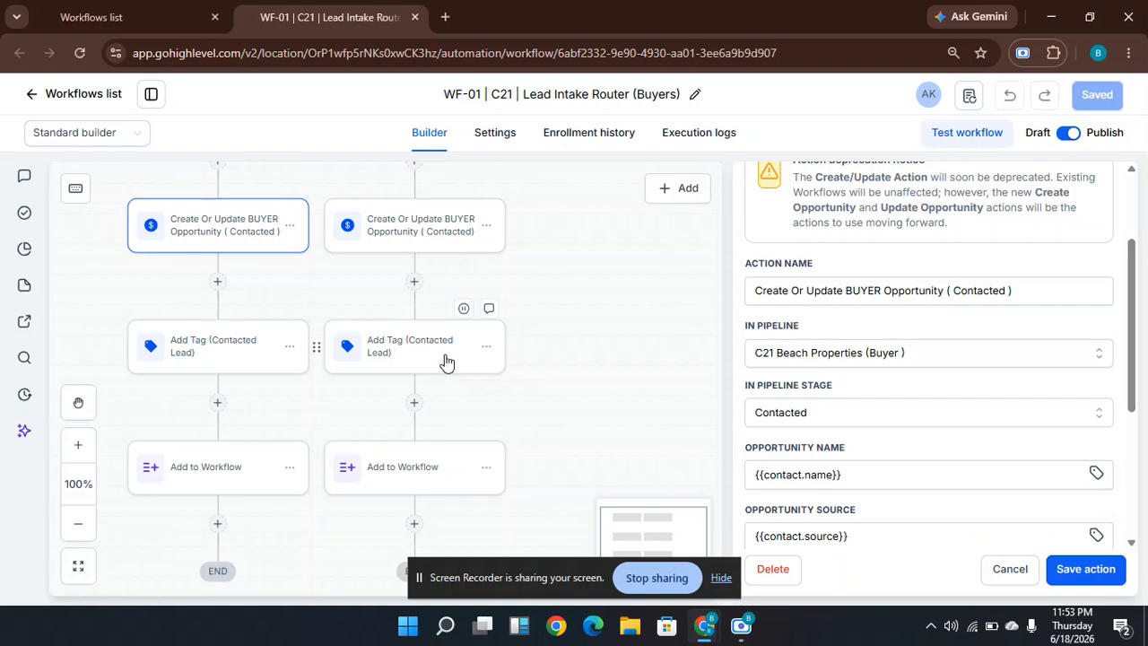
left_click(190, 480)
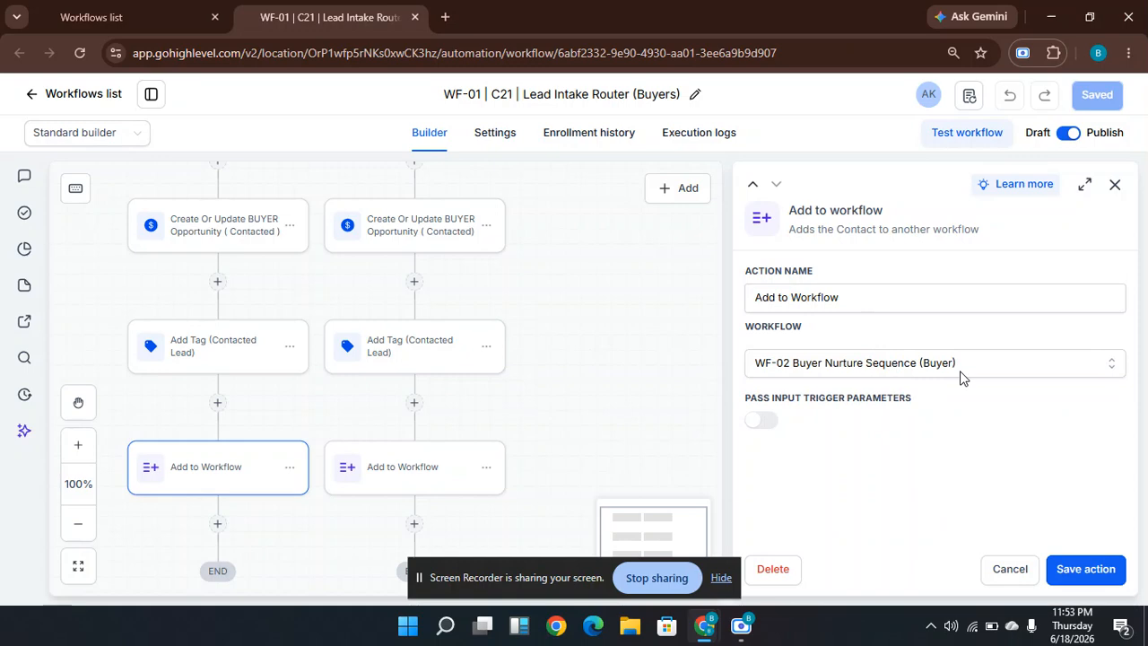
left_click(403, 484)
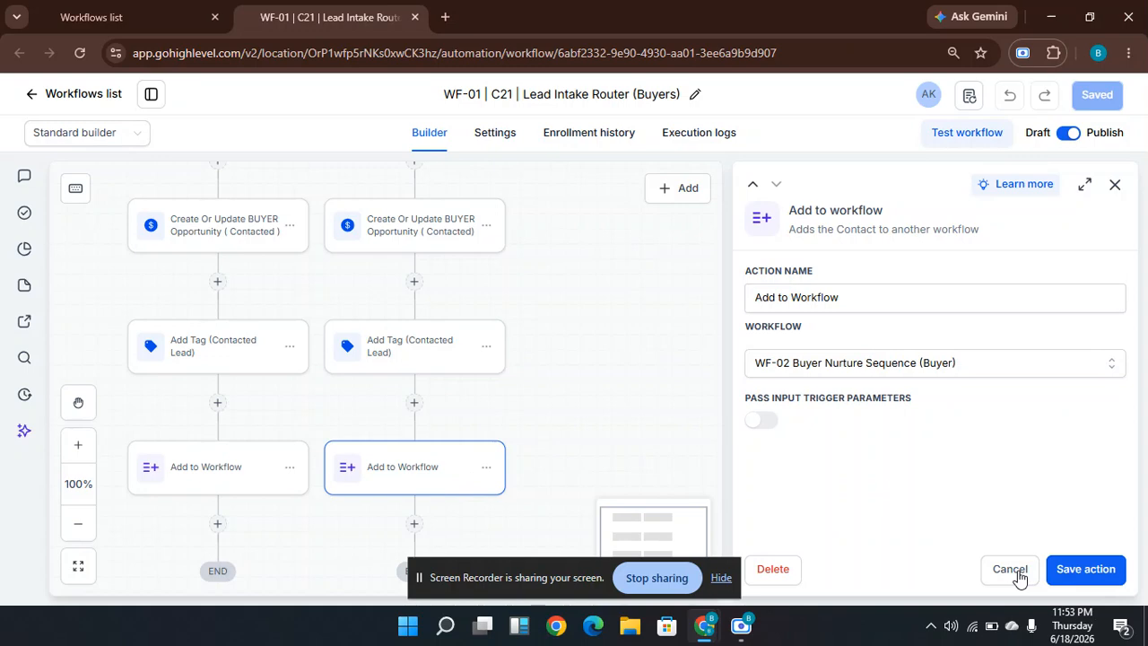
Close the WF-01 workflow and open WF-02 Buyer Nurture Sequence (Buyer) from the workflows list in a new tab.
left_click(416, 17)
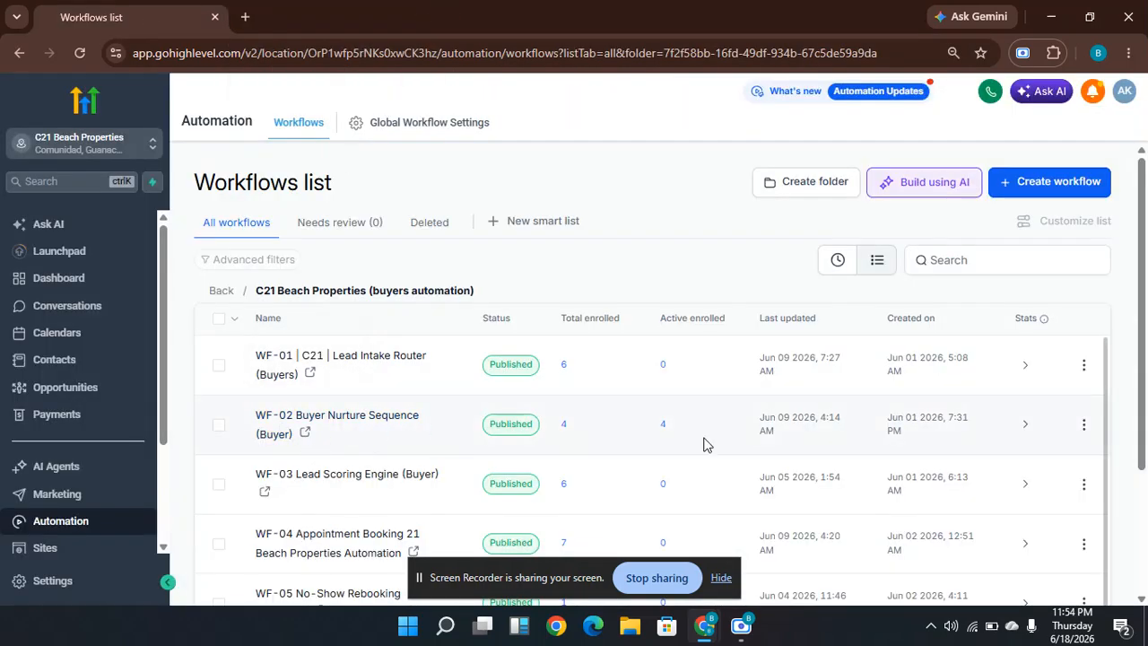
left_click(306, 434)
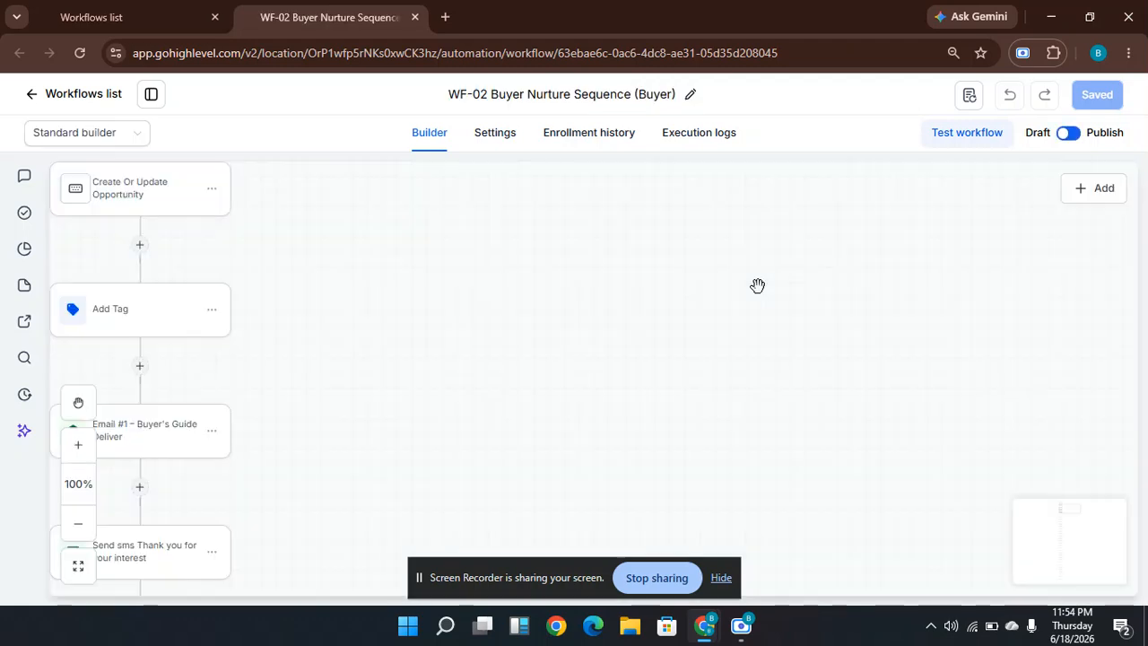
Inspect the pipeline, stage and opportunity name in WF-02's Create Or Update Opportunity action, then close it without saving.
left_click_drag(821, 222, 780, 308)
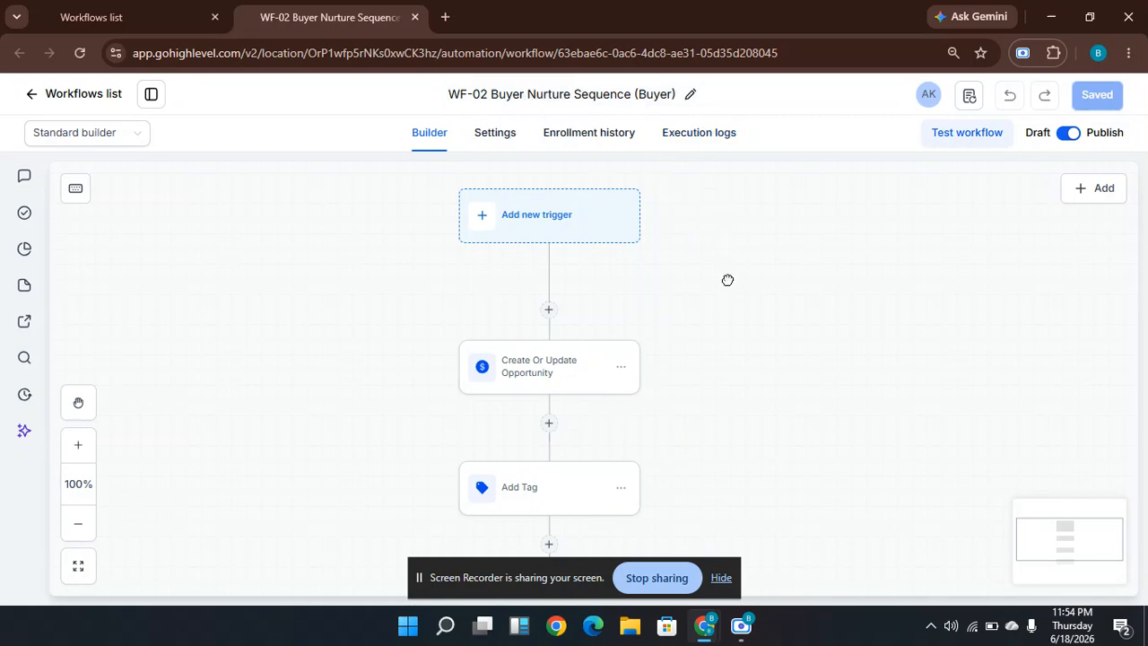
left_click_drag(728, 280, 720, 271)
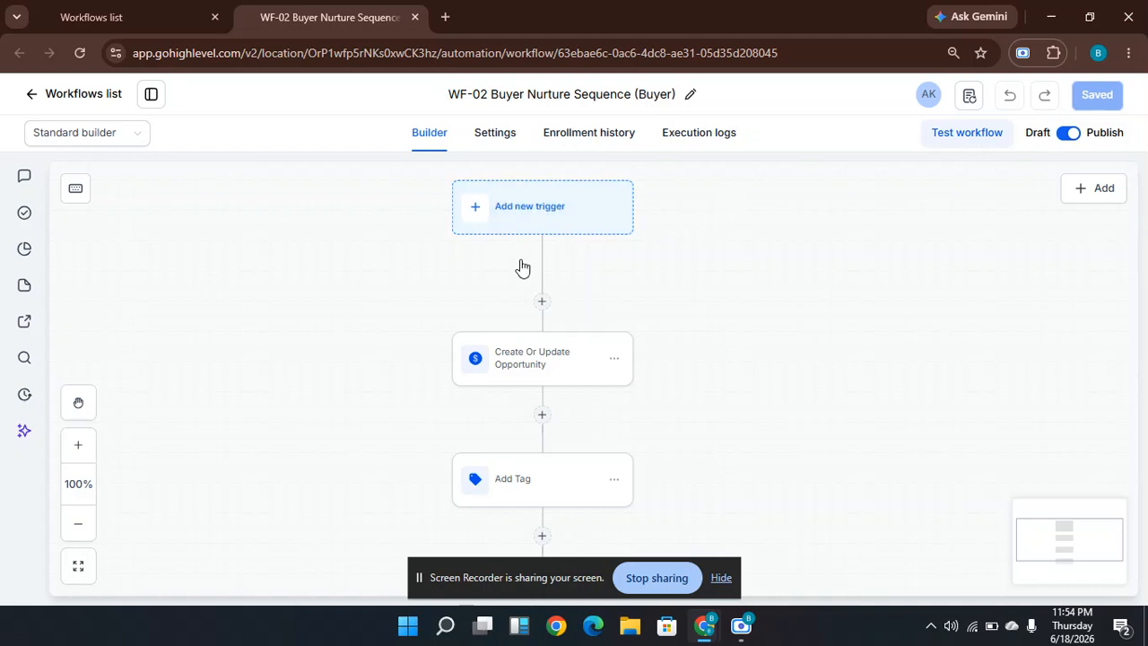
left_click_drag(733, 331, 705, 259)
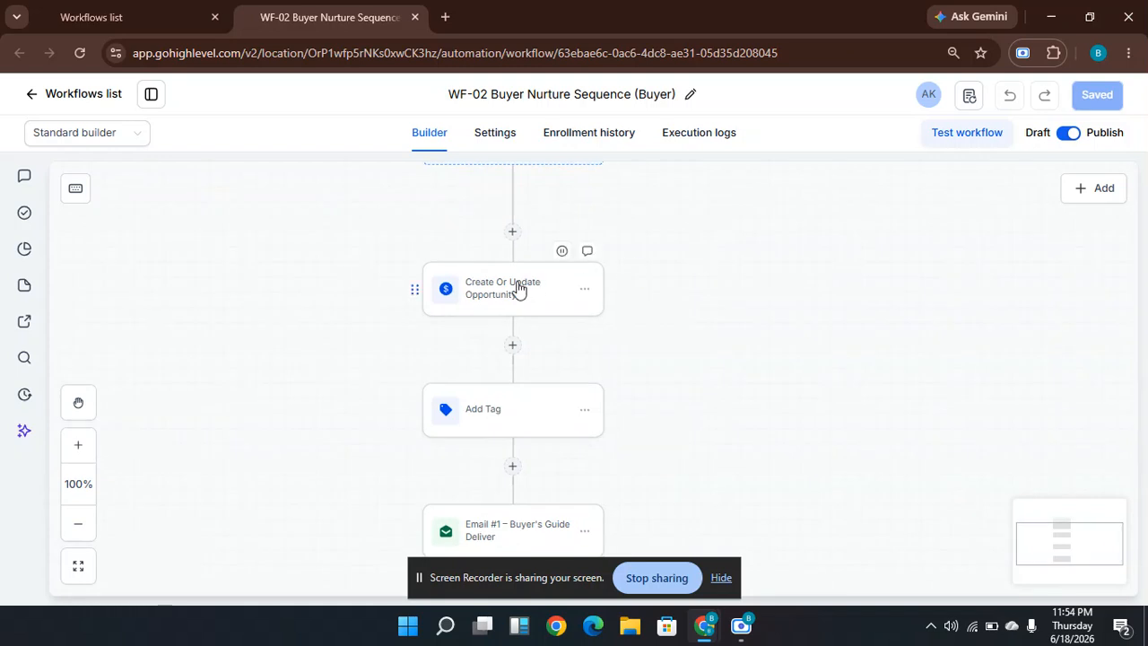
left_click(517, 289)
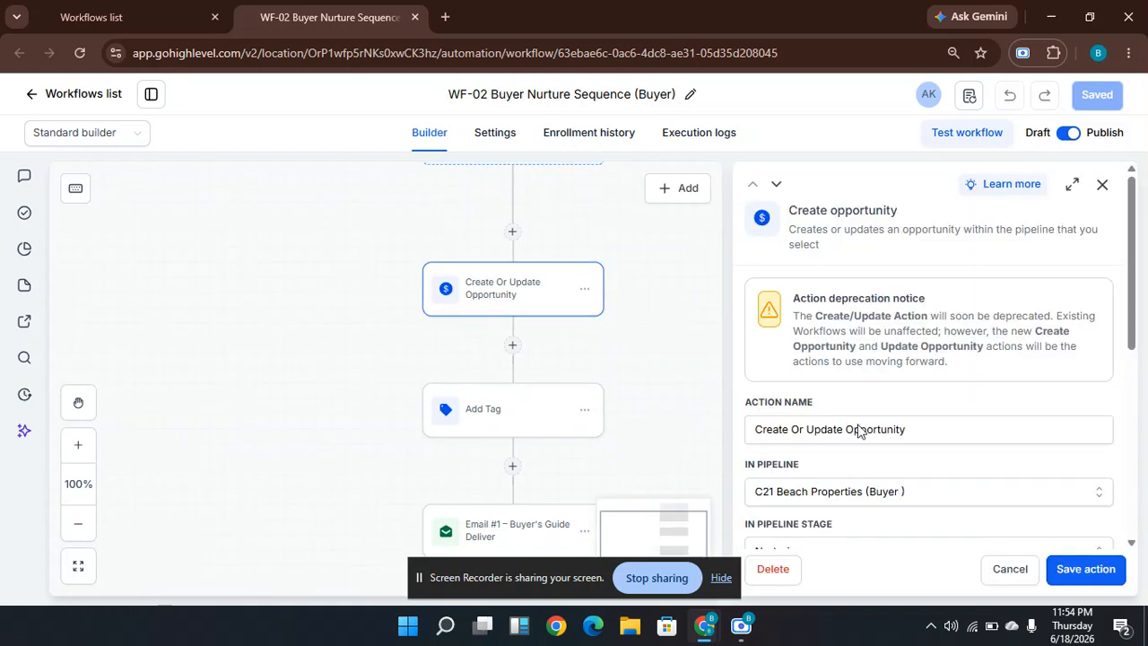
left_click_drag(1132, 309, 1134, 359)
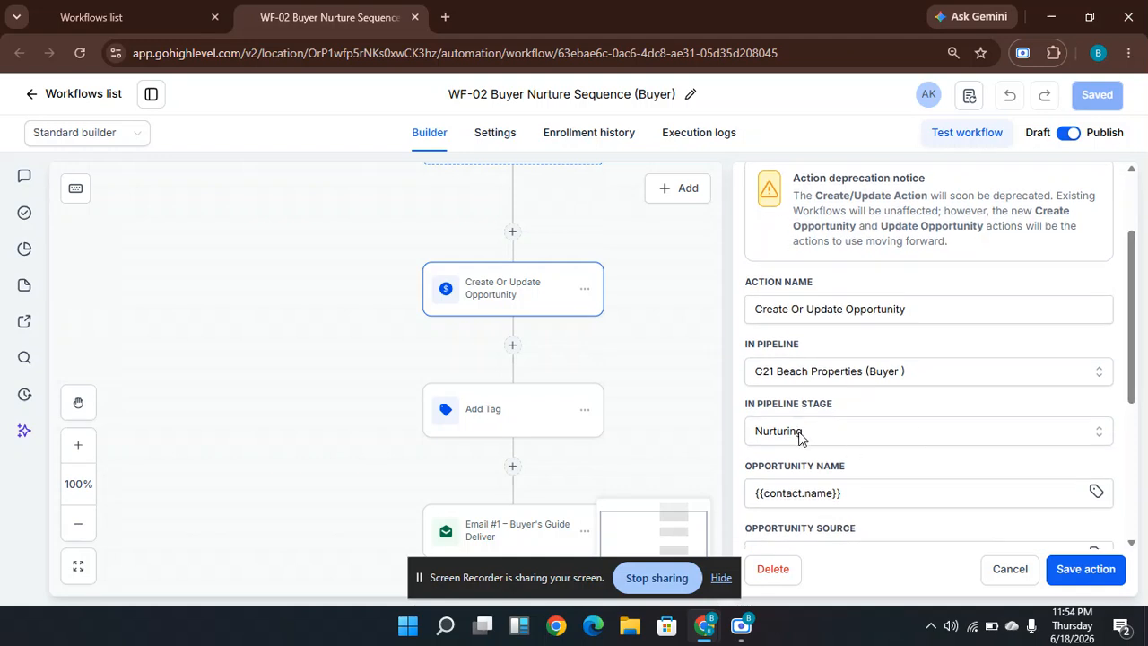
left_click(987, 571)
Check the tag set in the Add Tag action and the sender, subject and content of the Email #1 – Buyer's Guide Deliver action.
left_click_drag(617, 440, 601, 350)
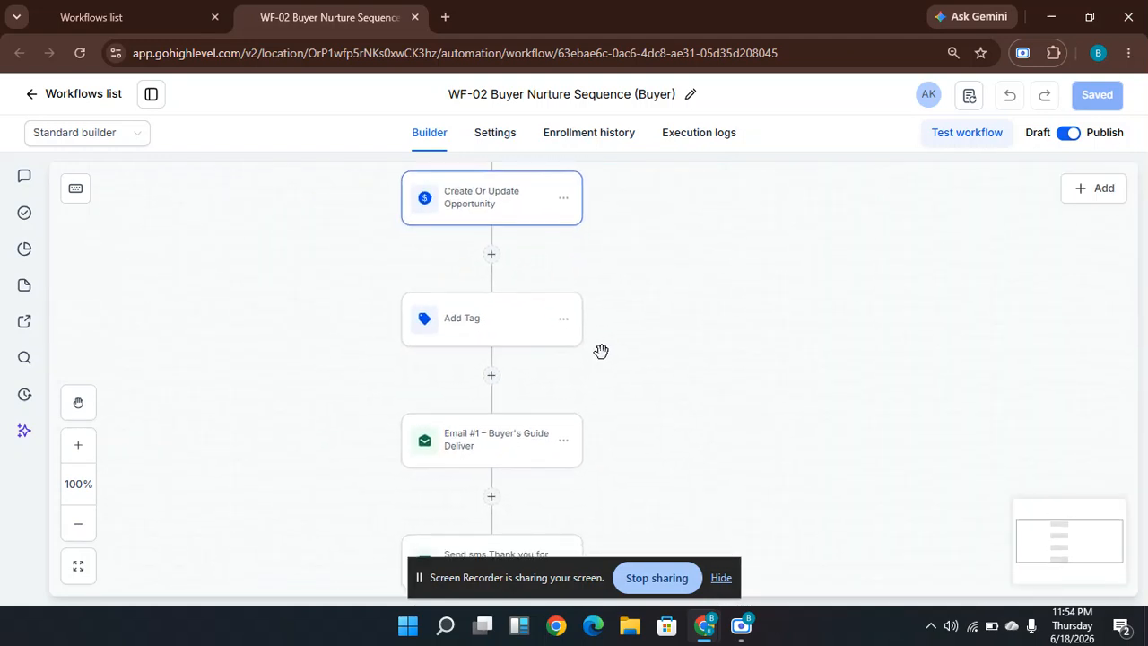
left_click(449, 331)
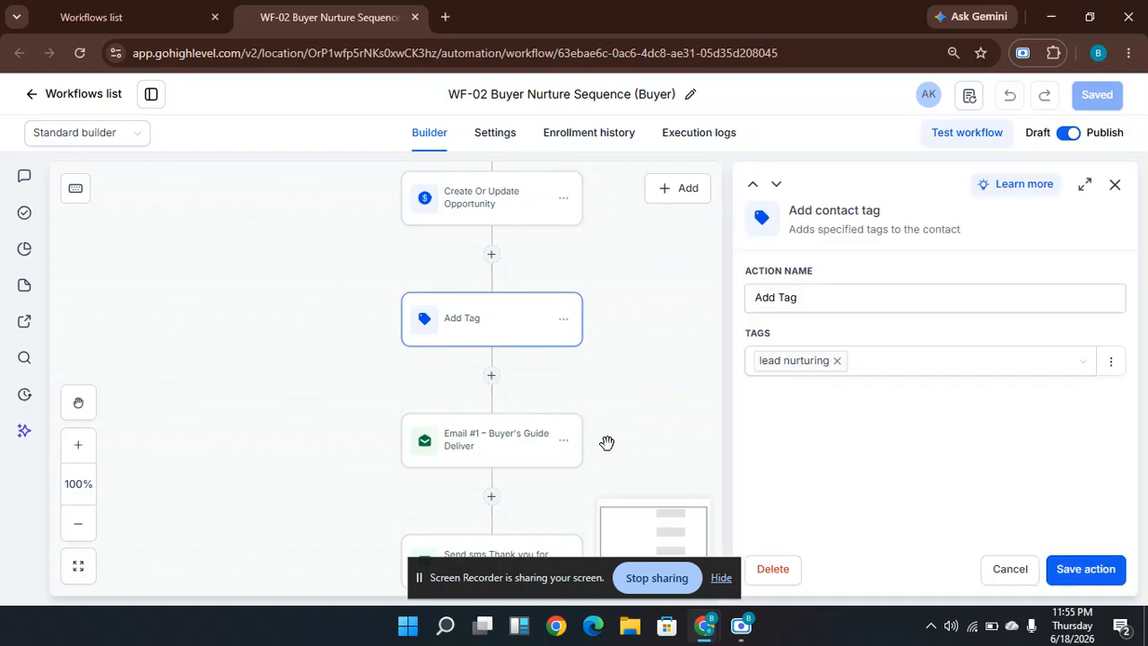
left_click_drag(607, 440, 580, 342)
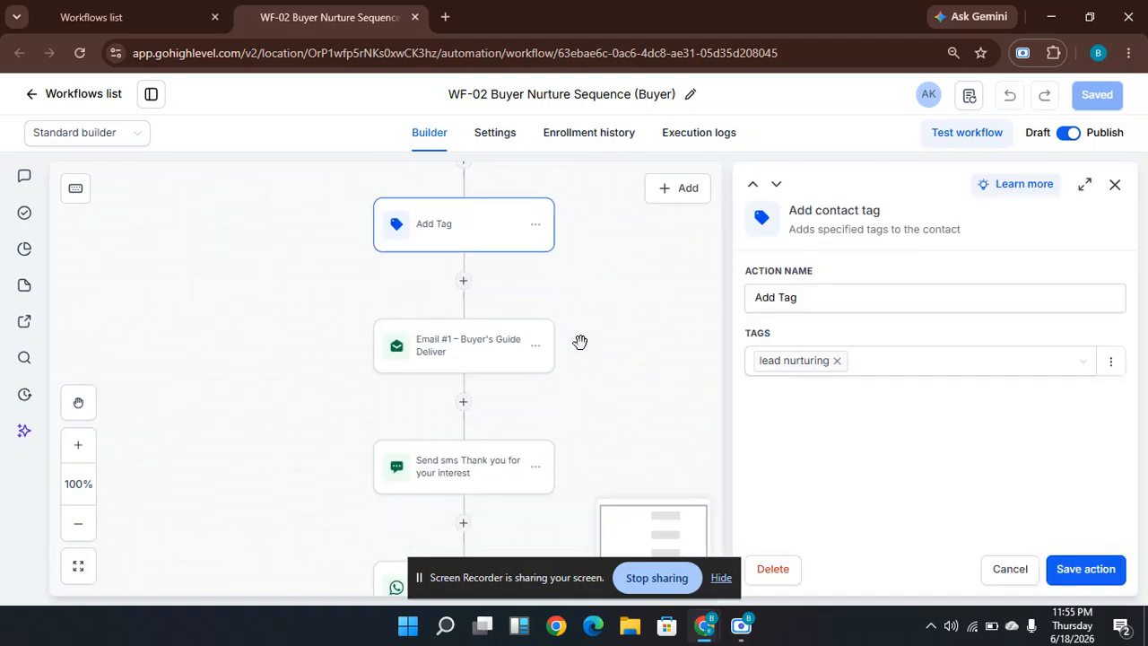
left_click(442, 352)
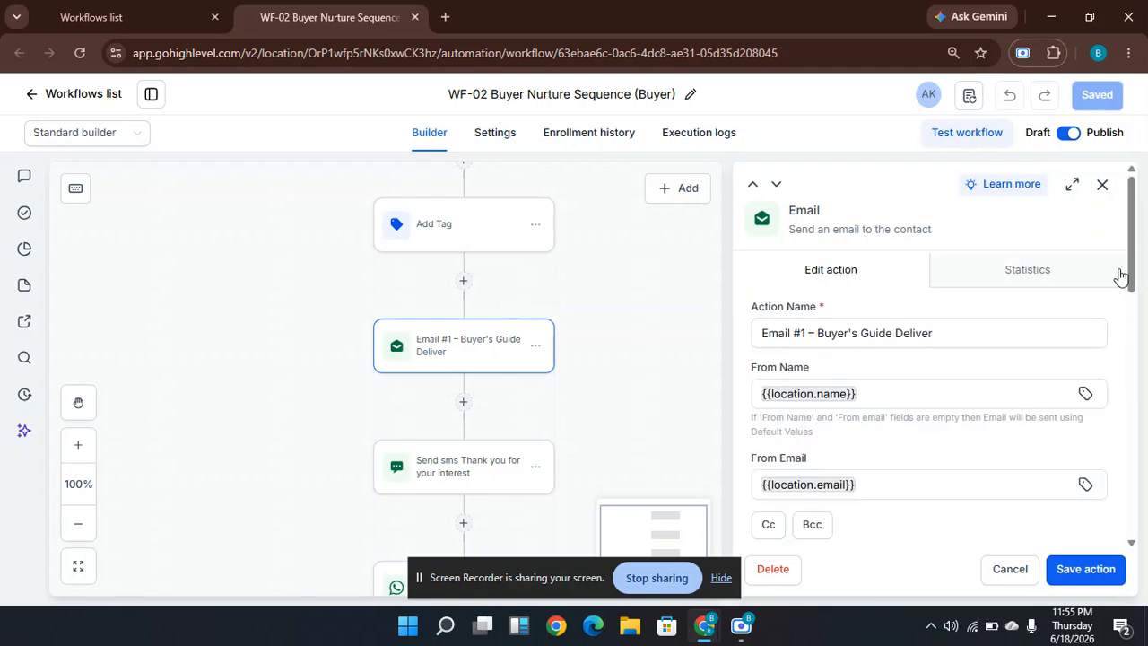
left_click_drag(1131, 248, 1144, 354)
scroll(1144, 357, "down", 1)
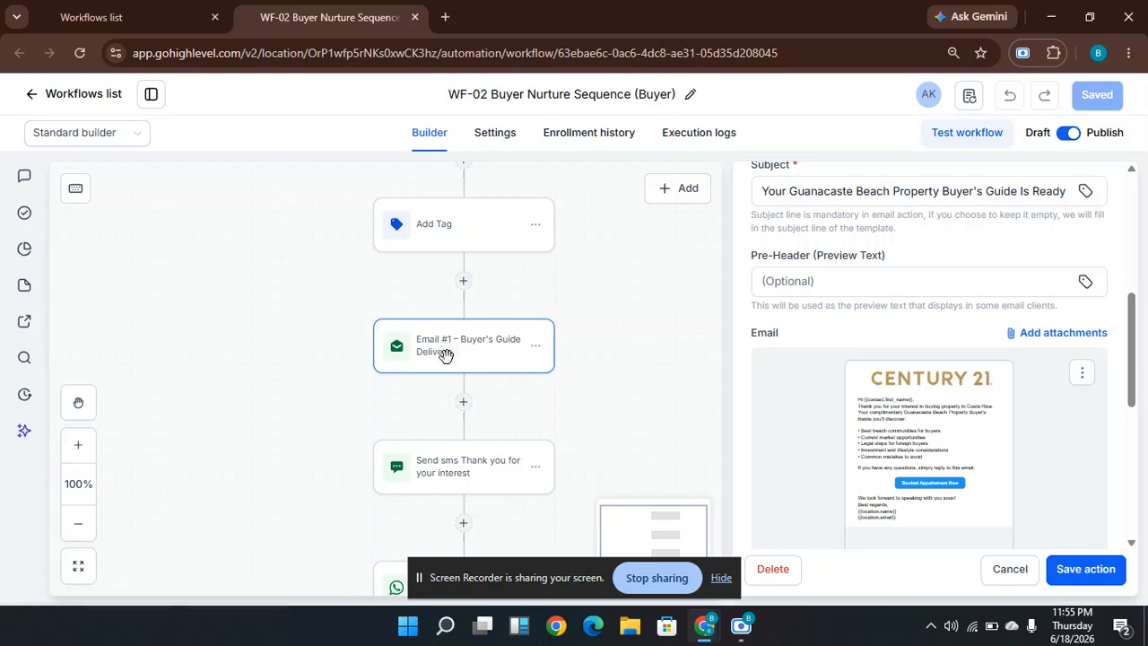
Review the thank-you SMS action and the template choices of the "Do you want to book appointment ?" WhatsApp action, closing without saving.
left_click(470, 476)
left_click_drag(608, 445, 592, 320)
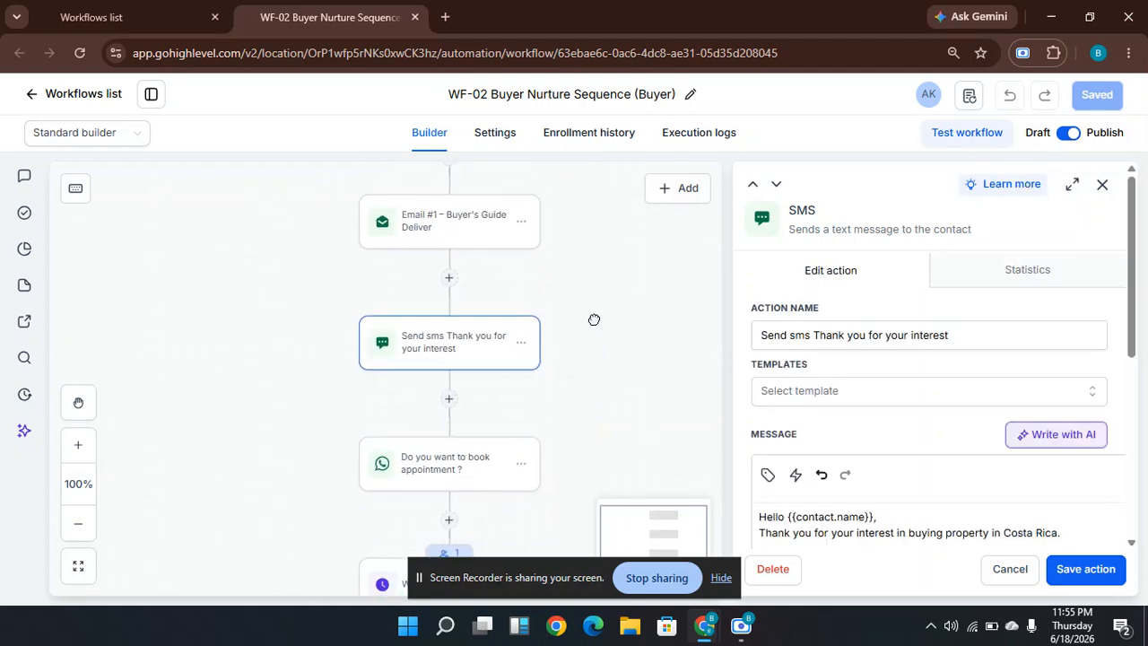
left_click(443, 471)
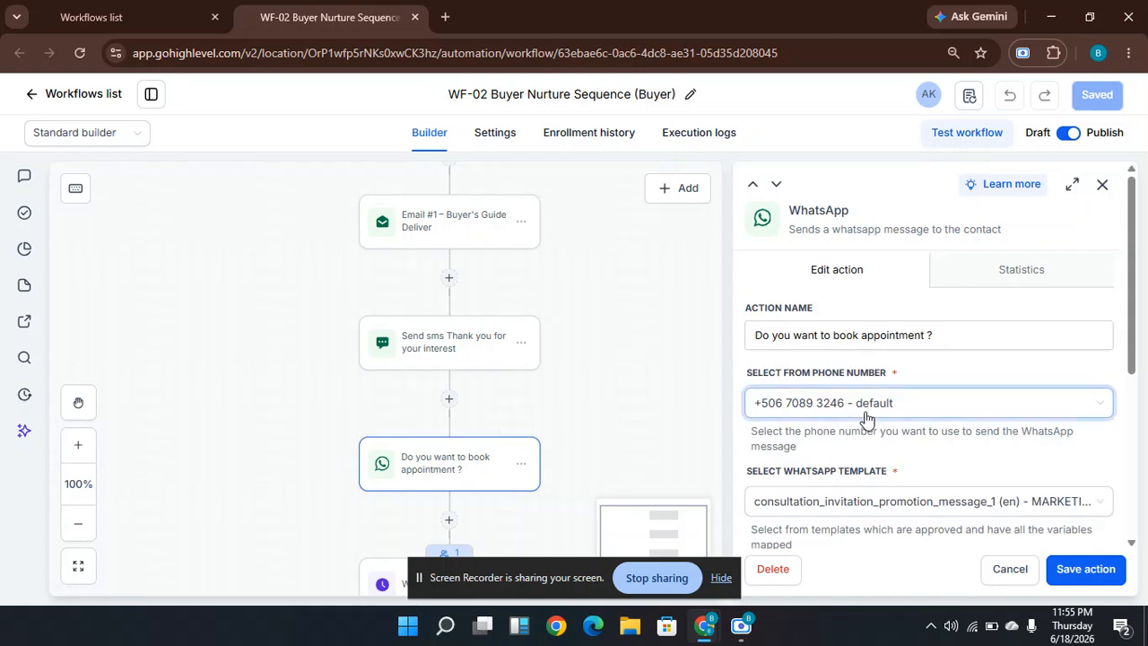
left_click_drag(1136, 239, 1143, 288)
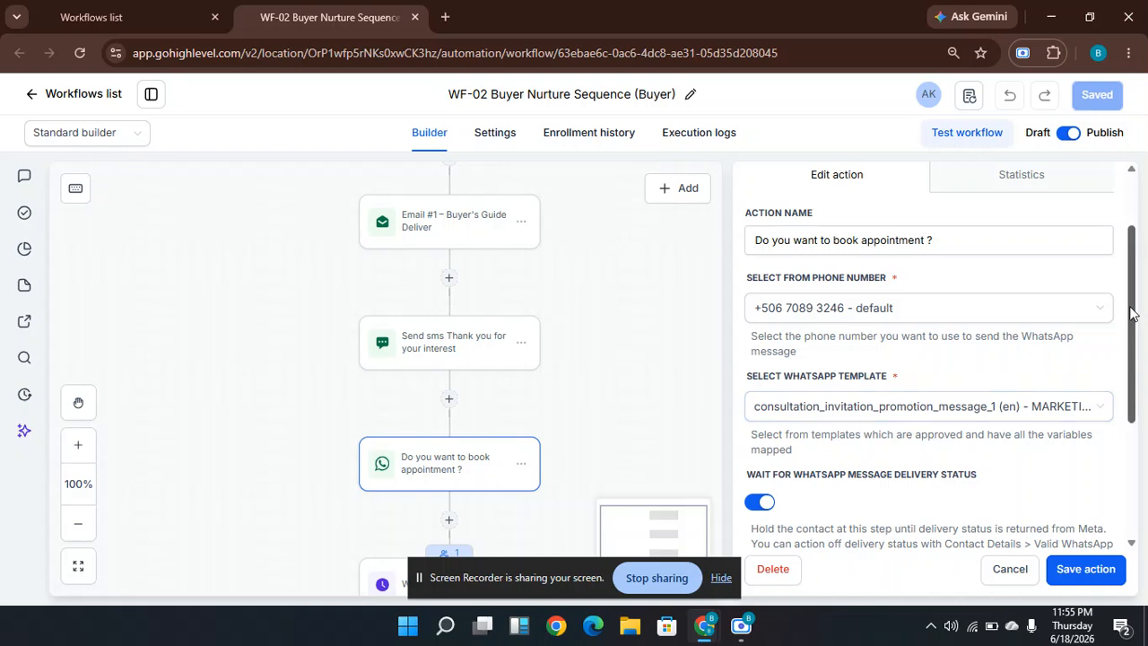
left_click_drag(1133, 307, 1139, 357)
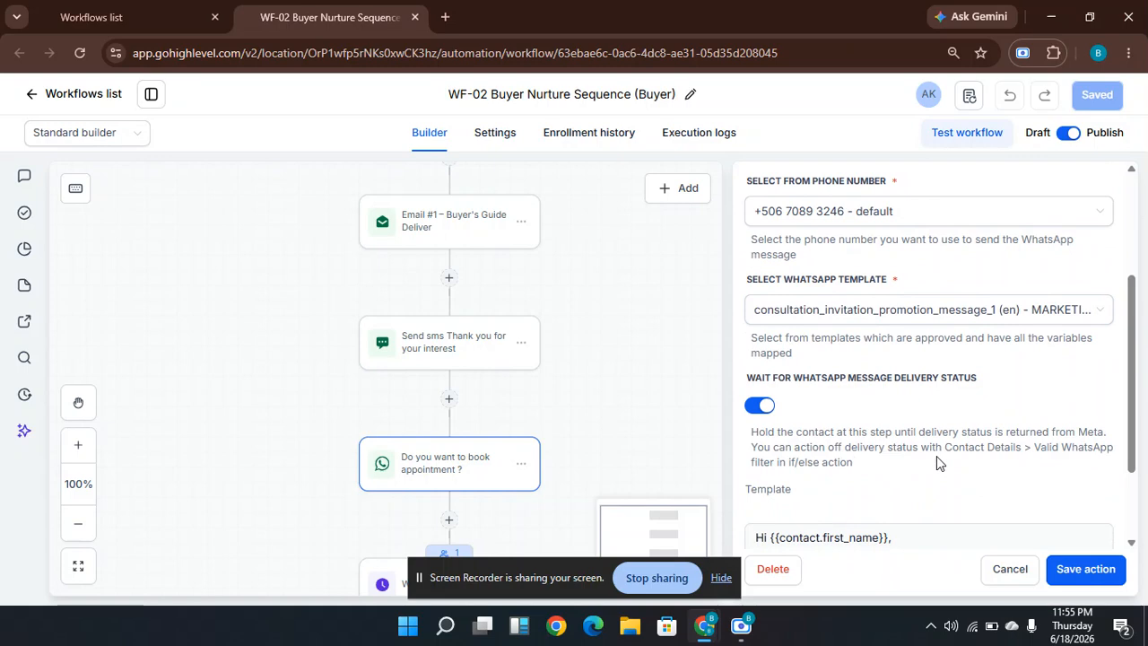
left_click(933, 319)
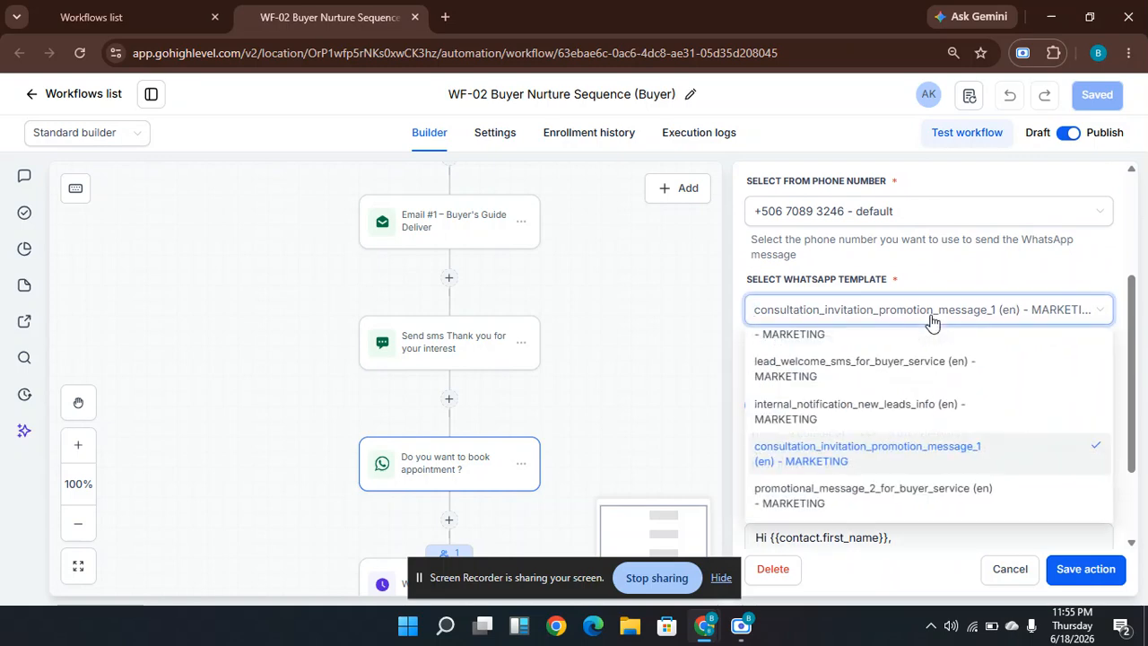
left_click(1008, 575)
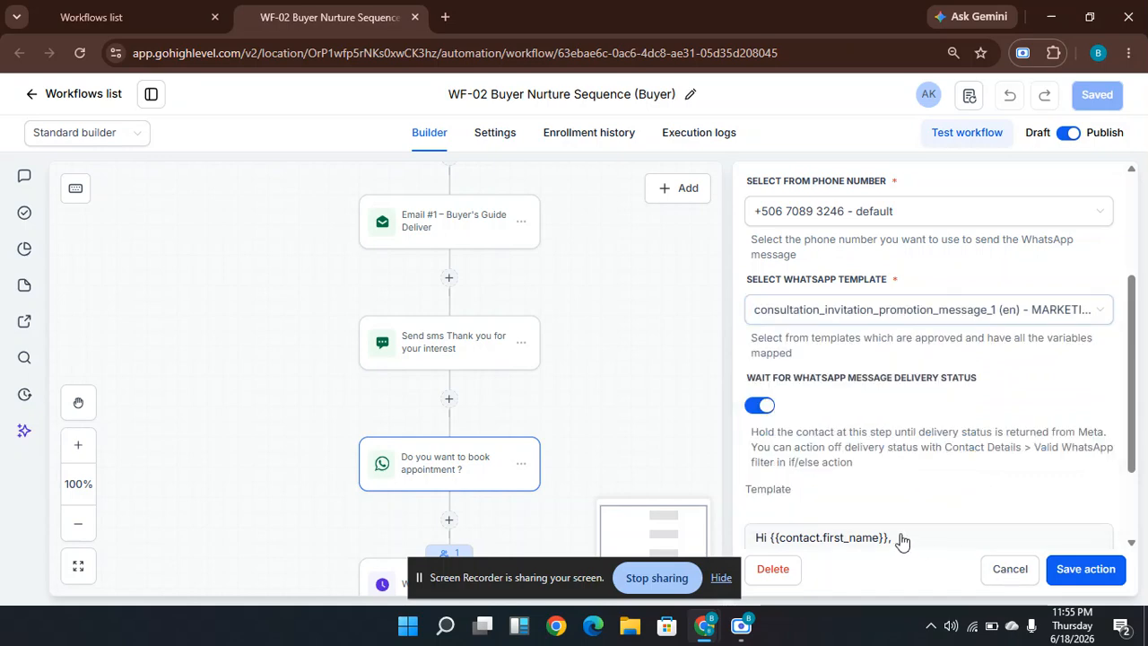
left_click(1009, 575)
Examine the remaining wait, email, SMS and WhatsApp actions of the buyer nurture sequence through to its end.
scroll(640, 474, "down", 5)
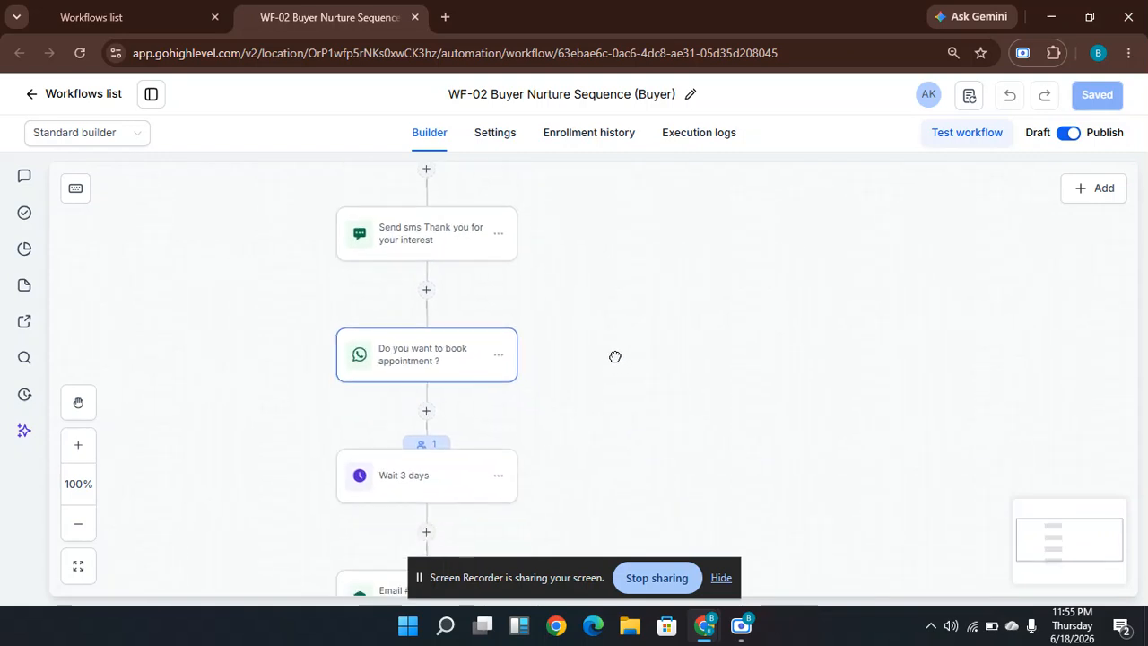
left_click_drag(625, 344, 622, 319)
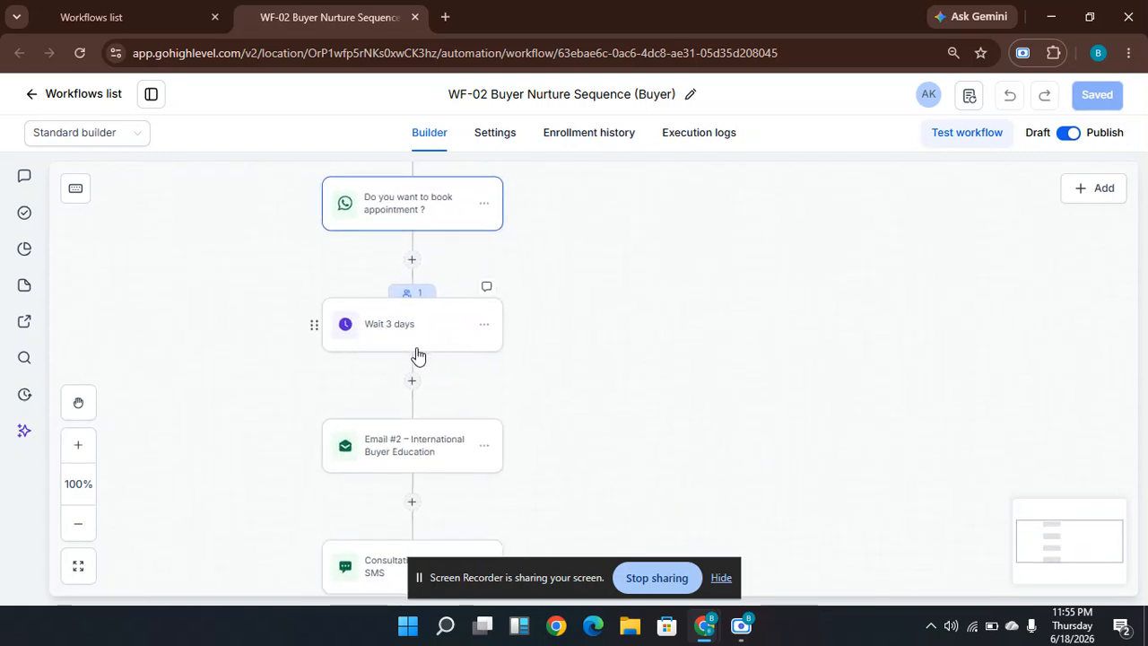
left_click_drag(625, 460, 594, 338)
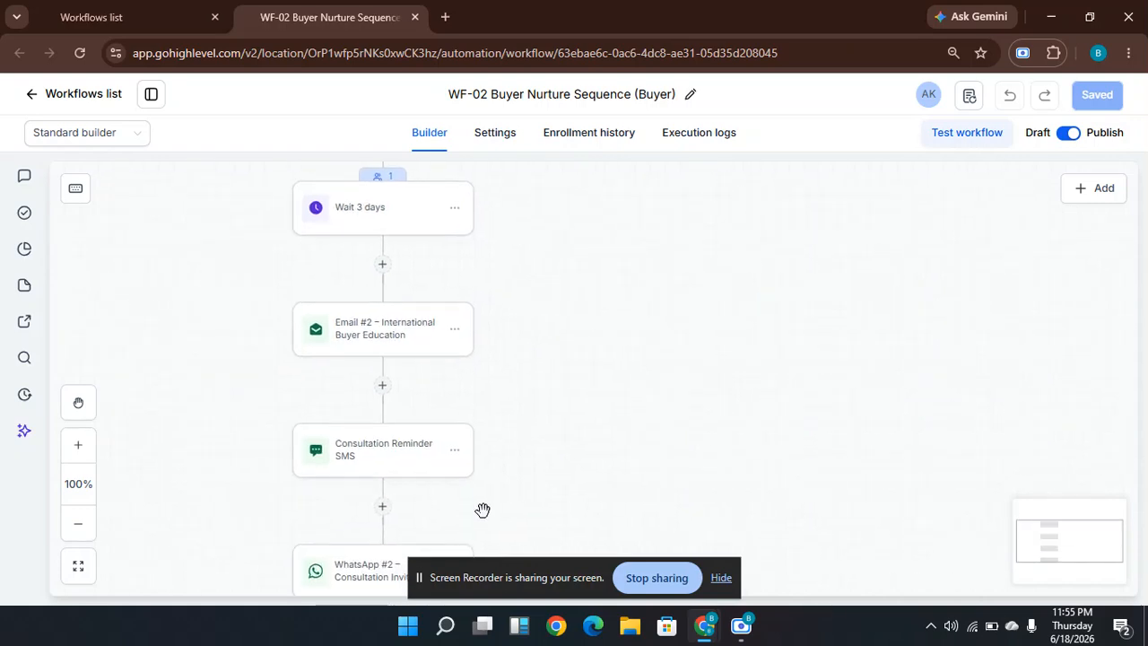
left_click_drag(592, 474, 567, 324)
left_click_drag(546, 479, 602, 292)
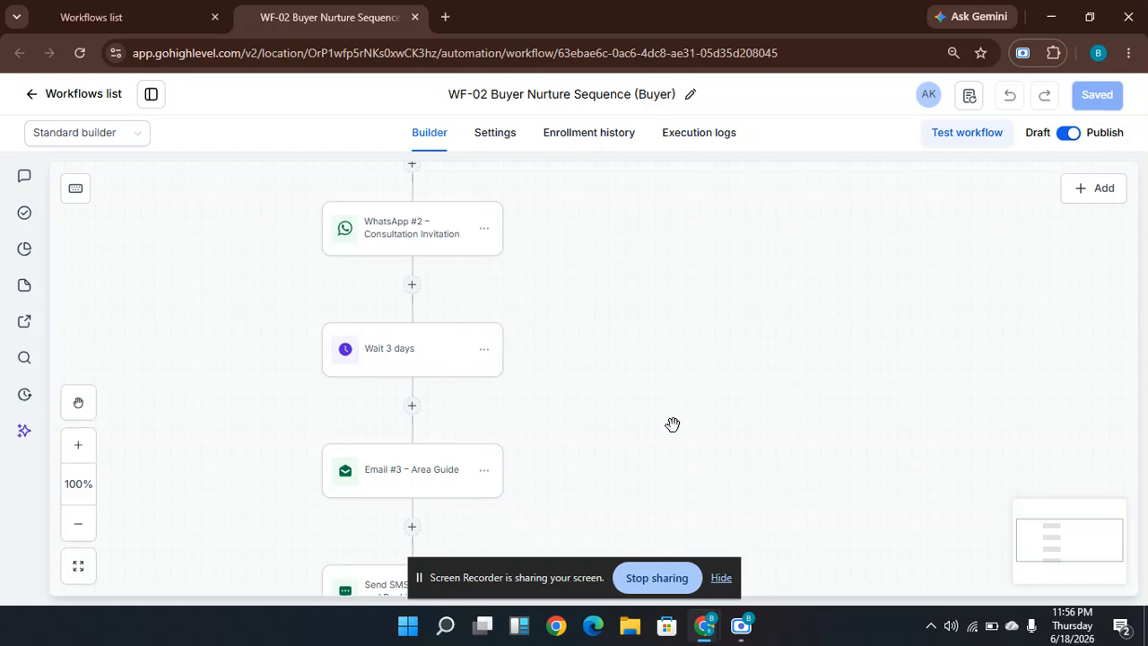
left_click_drag(674, 426, 661, 326)
left_click_drag(675, 427, 651, 312)
left_click_drag(632, 442, 620, 309)
left_click_drag(638, 371, 635, 288)
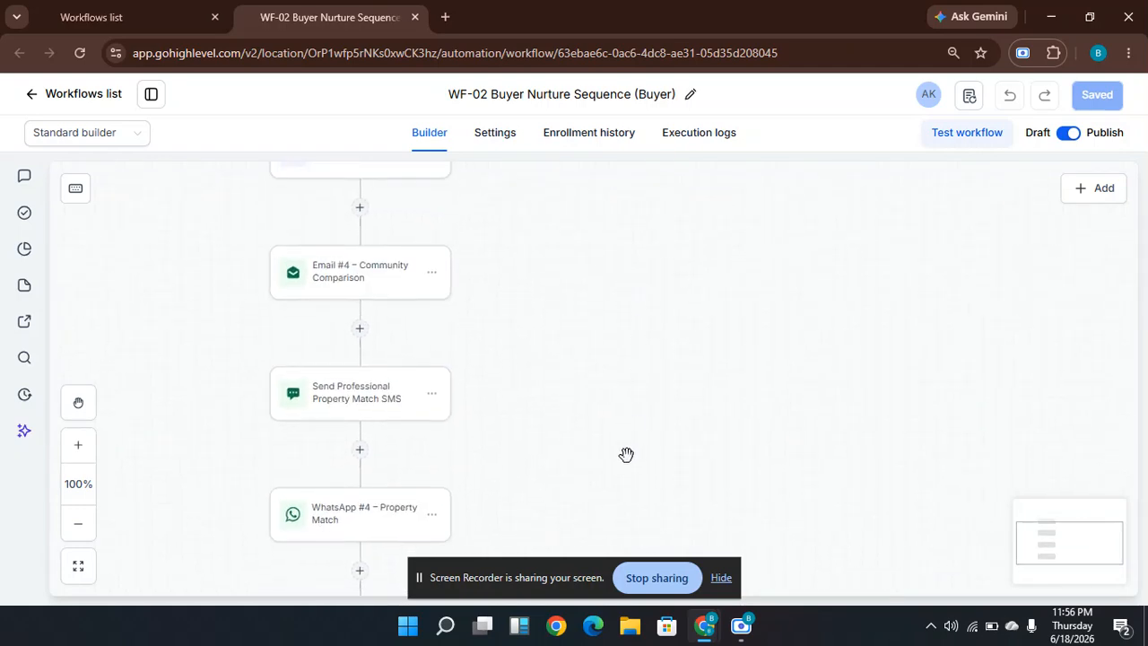
left_click_drag(625, 454, 625, 341)
left_click_drag(618, 510, 615, 336)
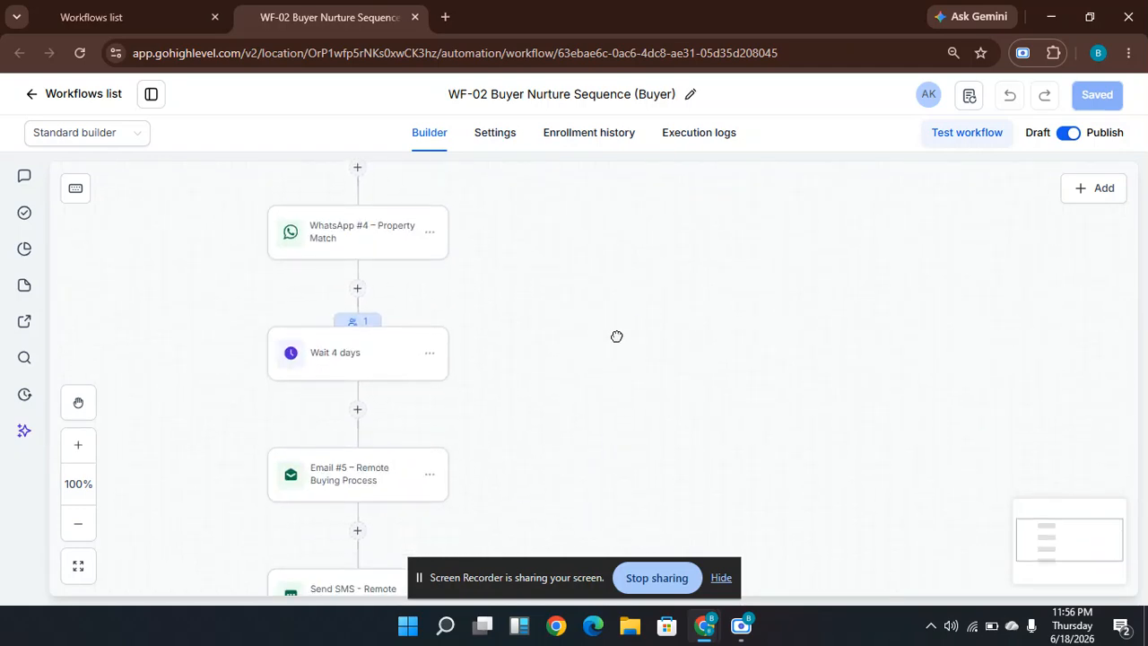
left_click_drag(580, 434, 599, 333)
left_click_drag(590, 420, 589, 357)
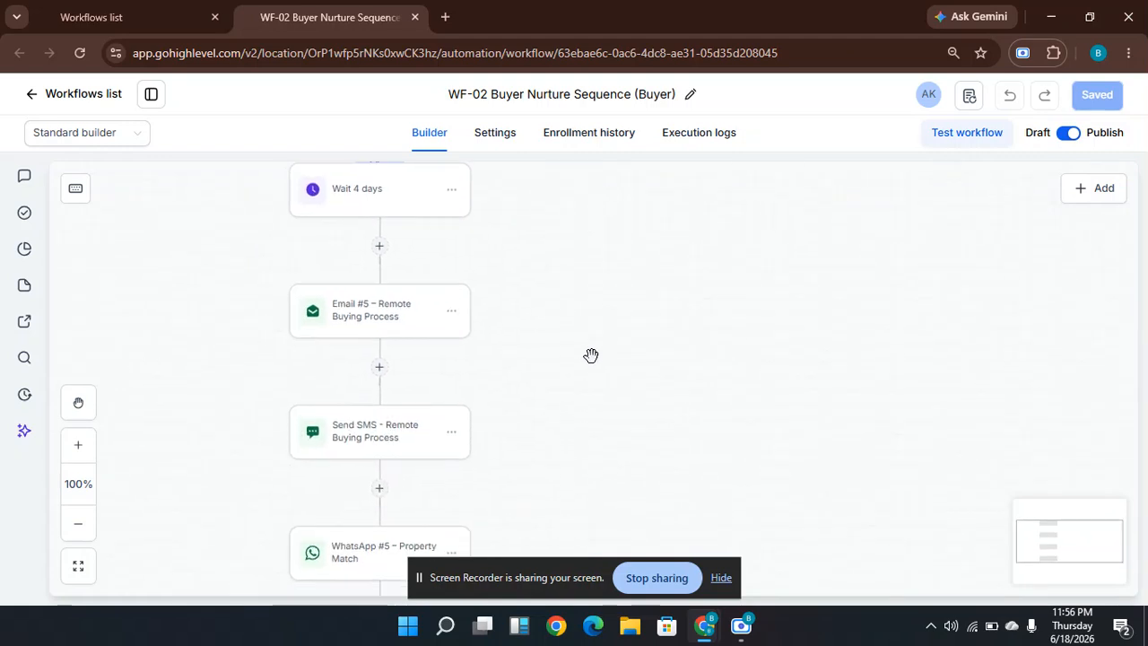
left_click_drag(577, 438, 574, 376)
left_click_drag(580, 476, 585, 379)
left_click_drag(601, 531, 595, 380)
left_click_drag(597, 452, 593, 323)
left_click_drag(600, 439, 631, 367)
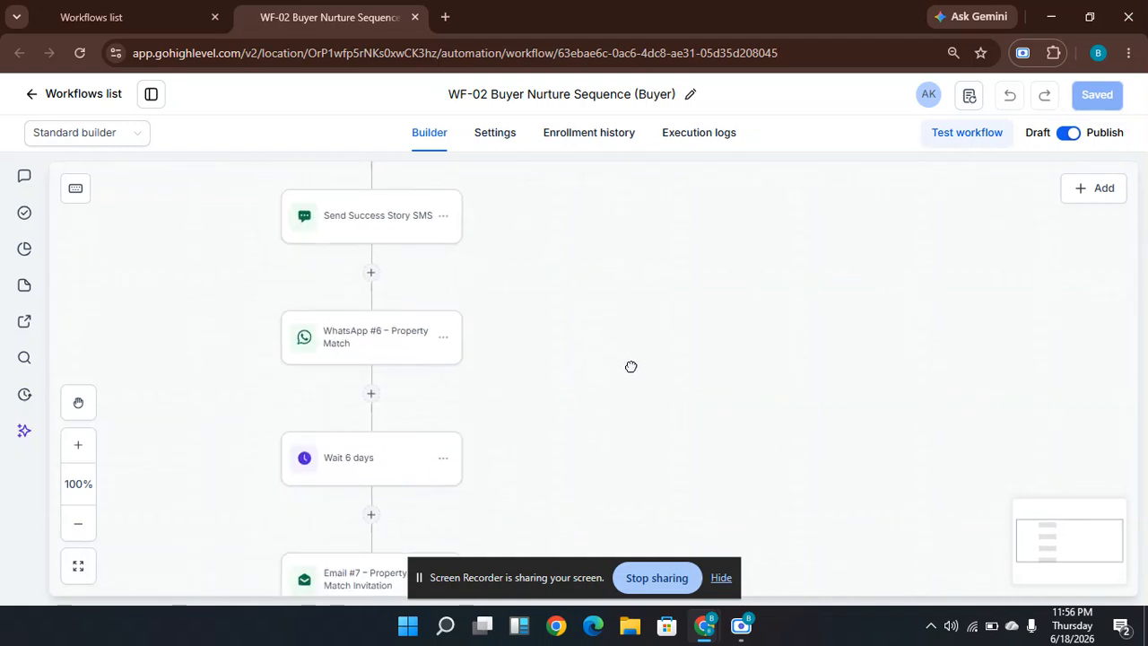
left_click_drag(601, 458, 607, 269)
left_click_drag(615, 392, 604, 243)
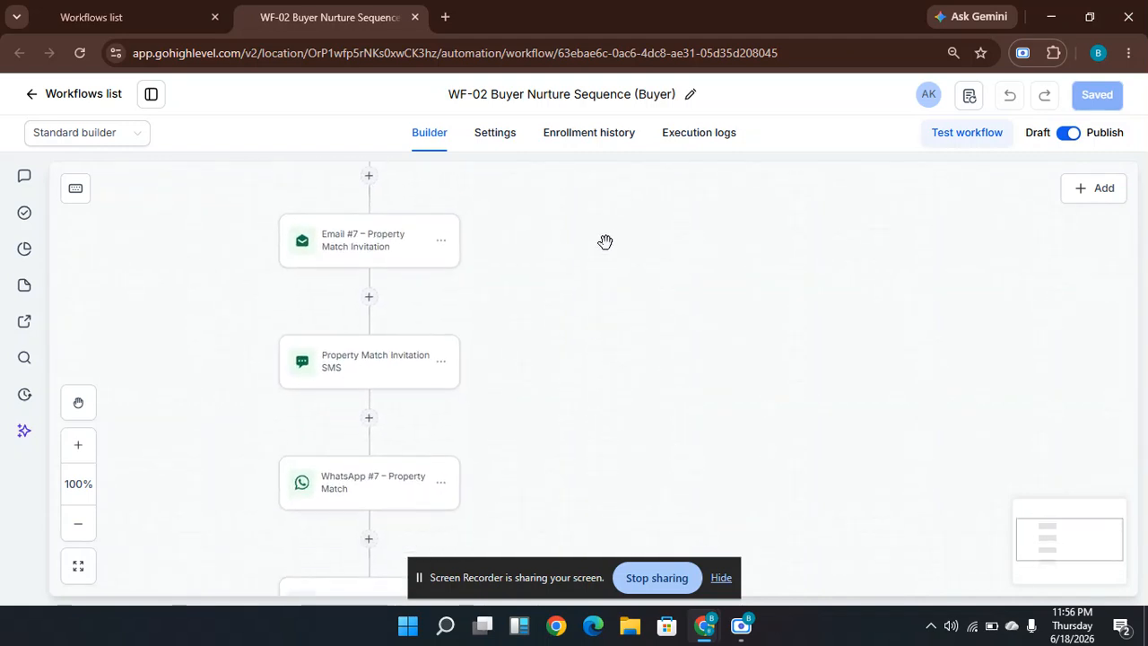
left_click_drag(618, 331, 608, 190)
left_click_drag(623, 353, 622, 174)
left_click_drag(632, 373, 628, 268)
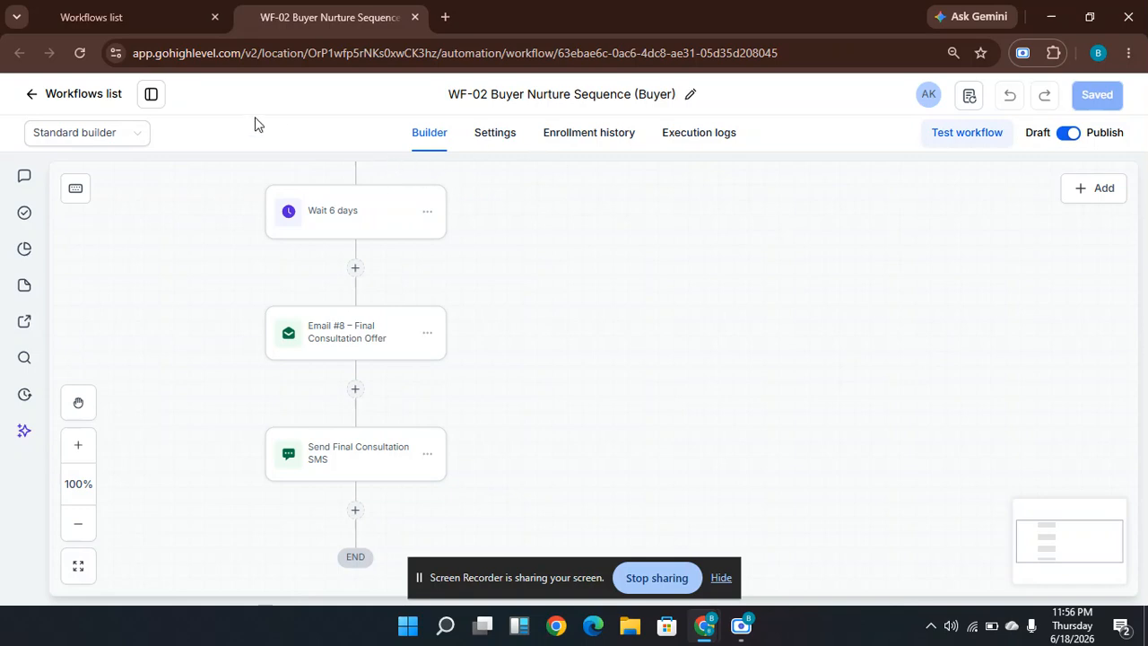
left_click_drag(797, 453, 759, 323)
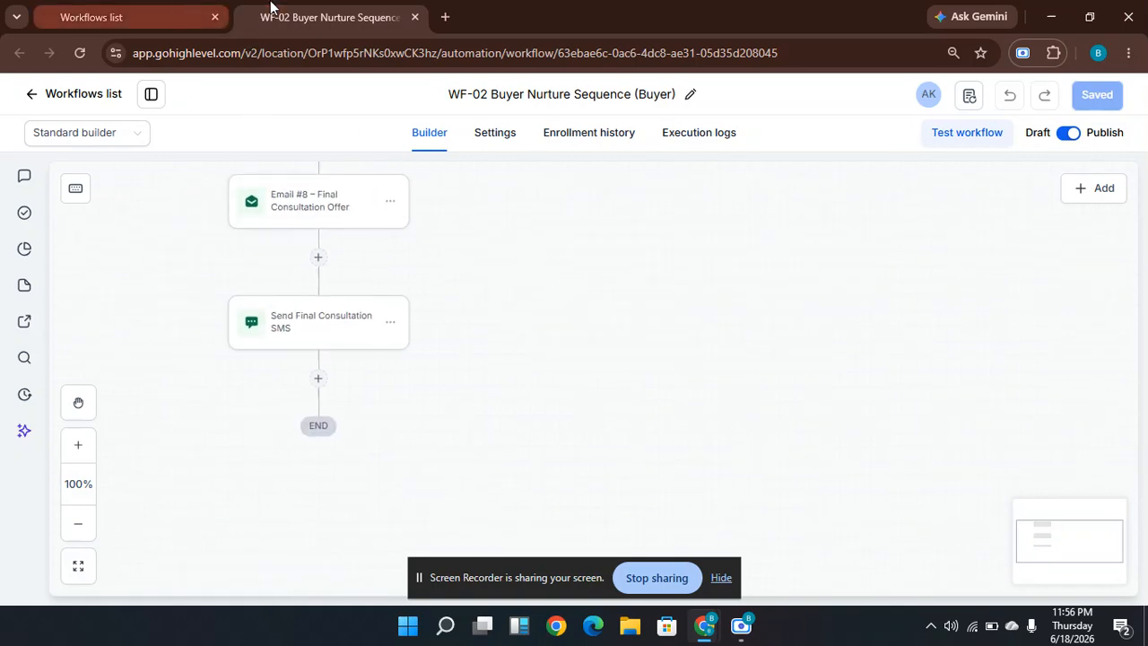
Return to the workflows list and open WF-04 Appointment Booking 21 Beach Properties Automation in a new tab.
left_click(113, 7)
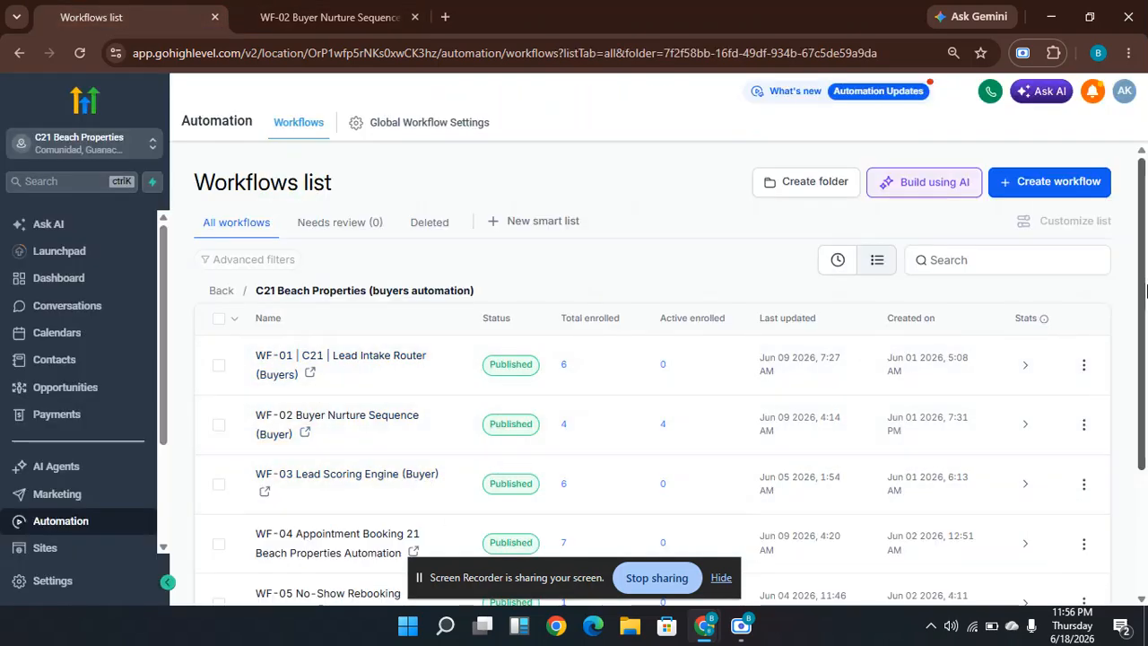
left_click_drag(1144, 298, 1145, 381)
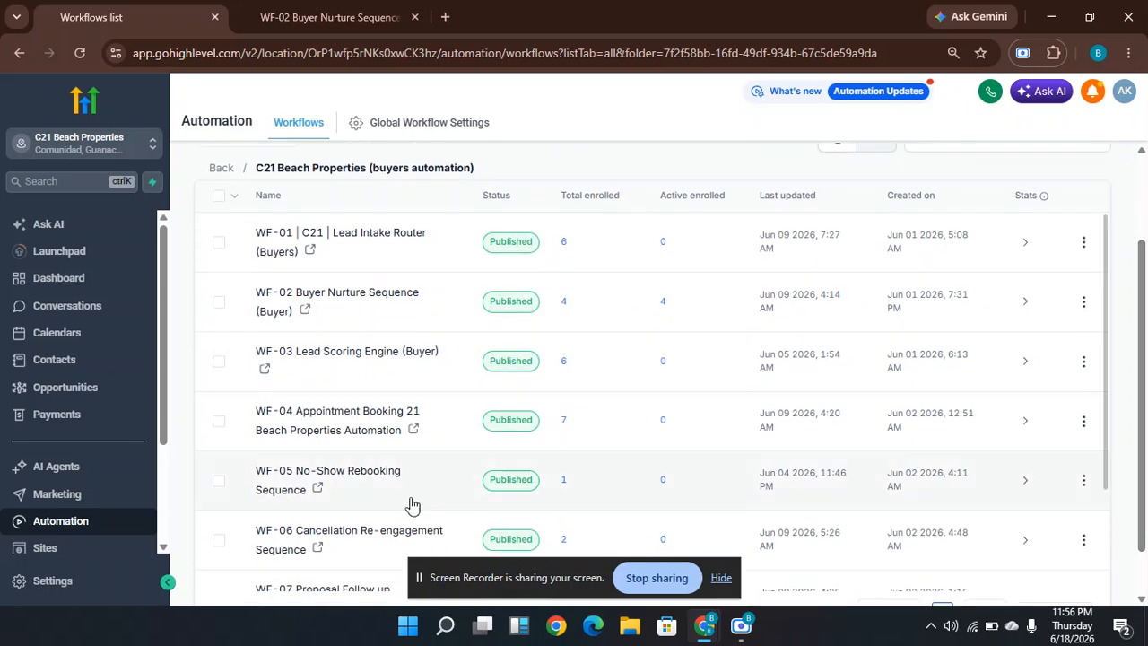
left_click(416, 432)
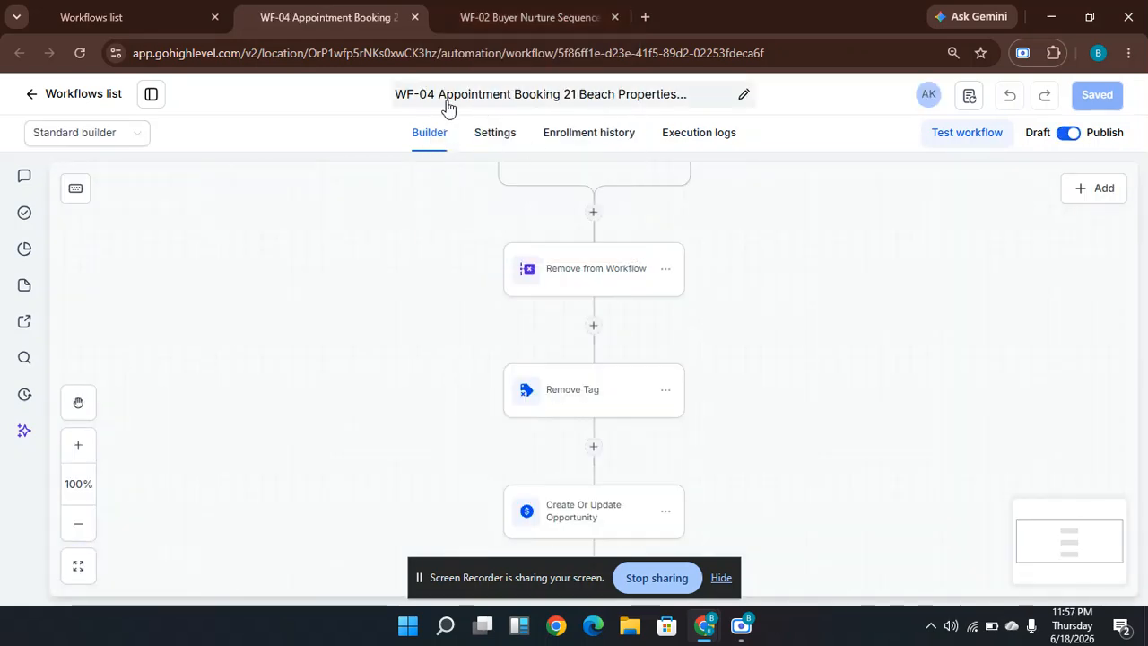
Inspect the enrollment option and calendar filter of WF-04's Customer Booked Appointment trigger, then close it without saving.
left_click_drag(752, 292, 716, 377)
left_click_drag(812, 284, 806, 303)
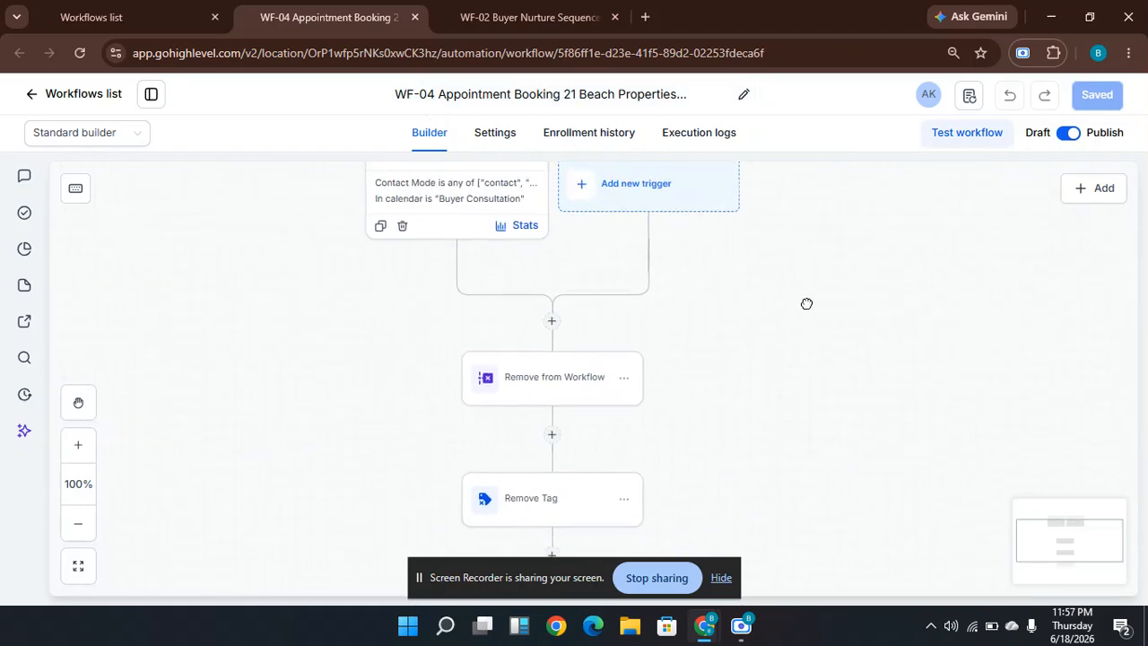
left_click(436, 213)
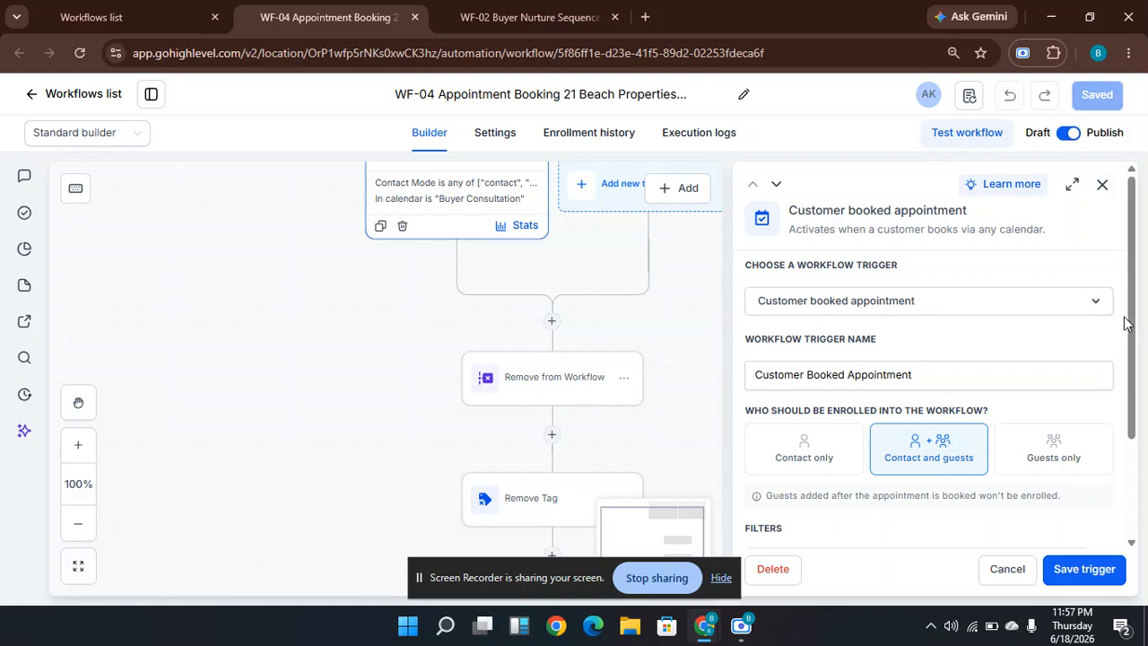
left_click_drag(1132, 311, 1134, 404)
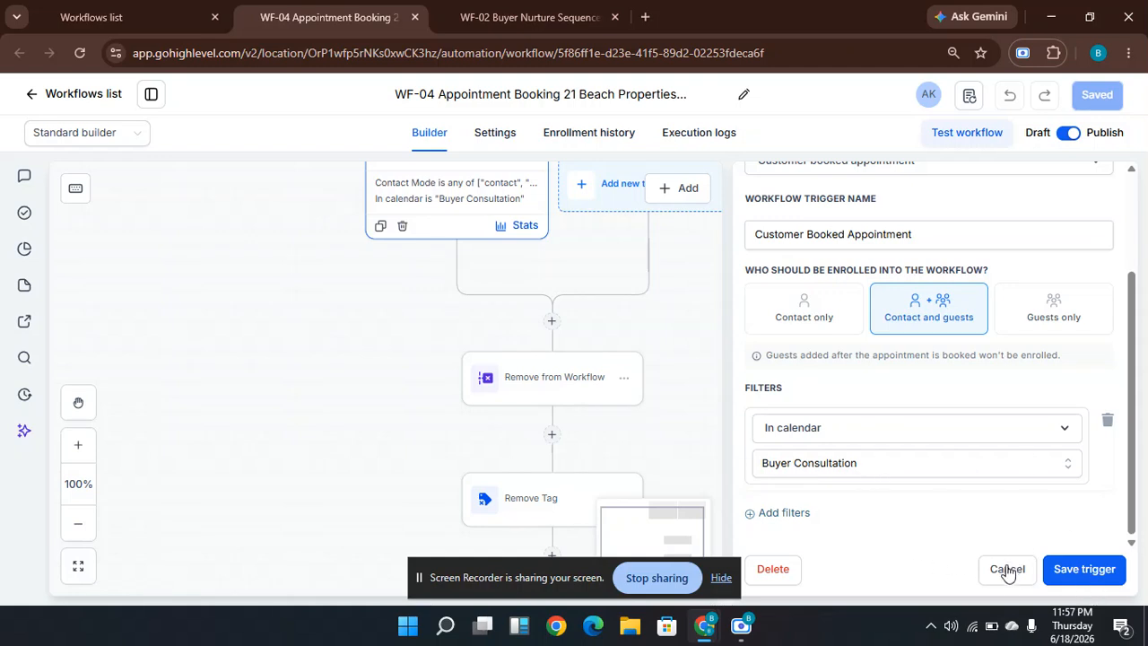
left_click(1008, 570)
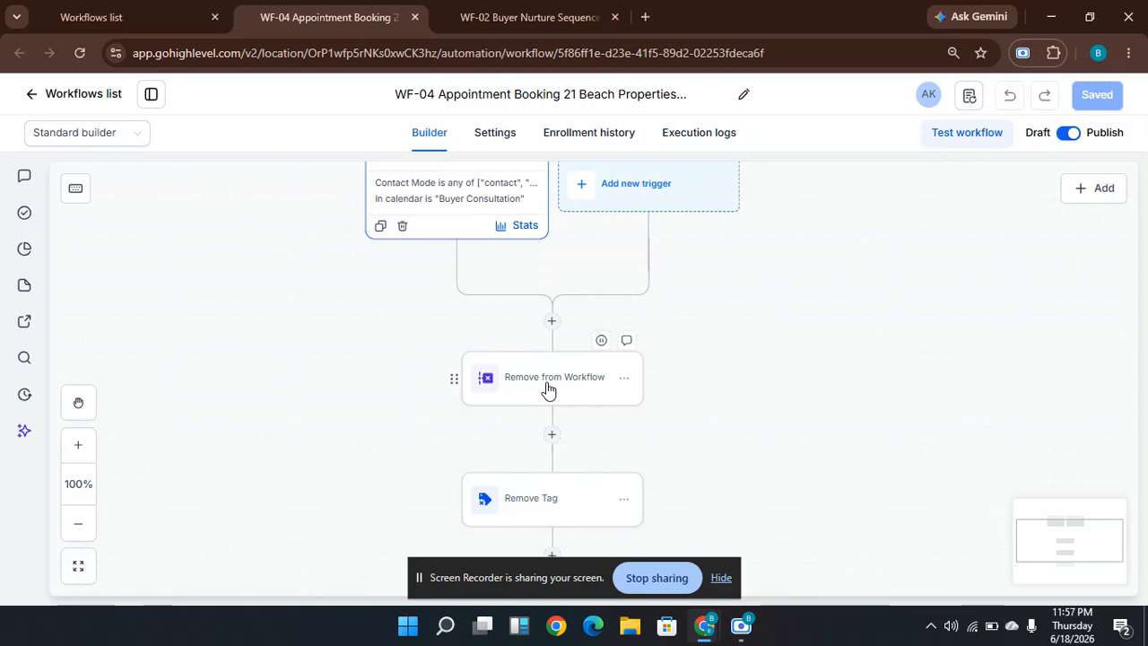
Inspect the settings of WF-04's Remove from Workflow and Remove Tag actions without saving any changes.
left_click(549, 389)
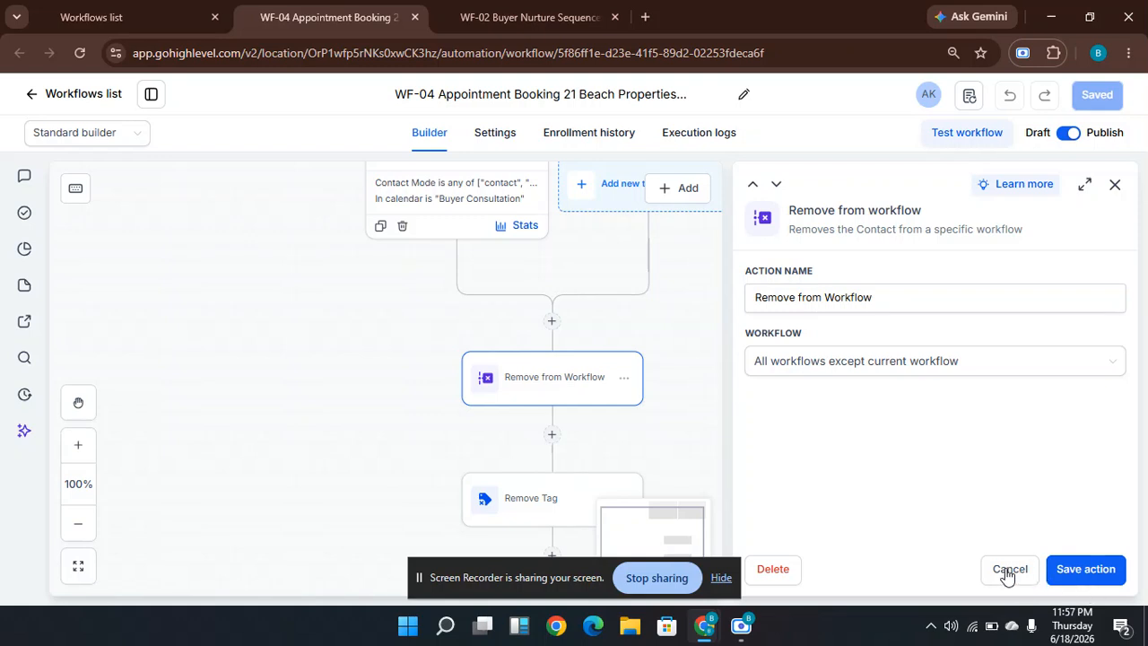
left_click(1008, 575)
left_click_drag(792, 476, 784, 446)
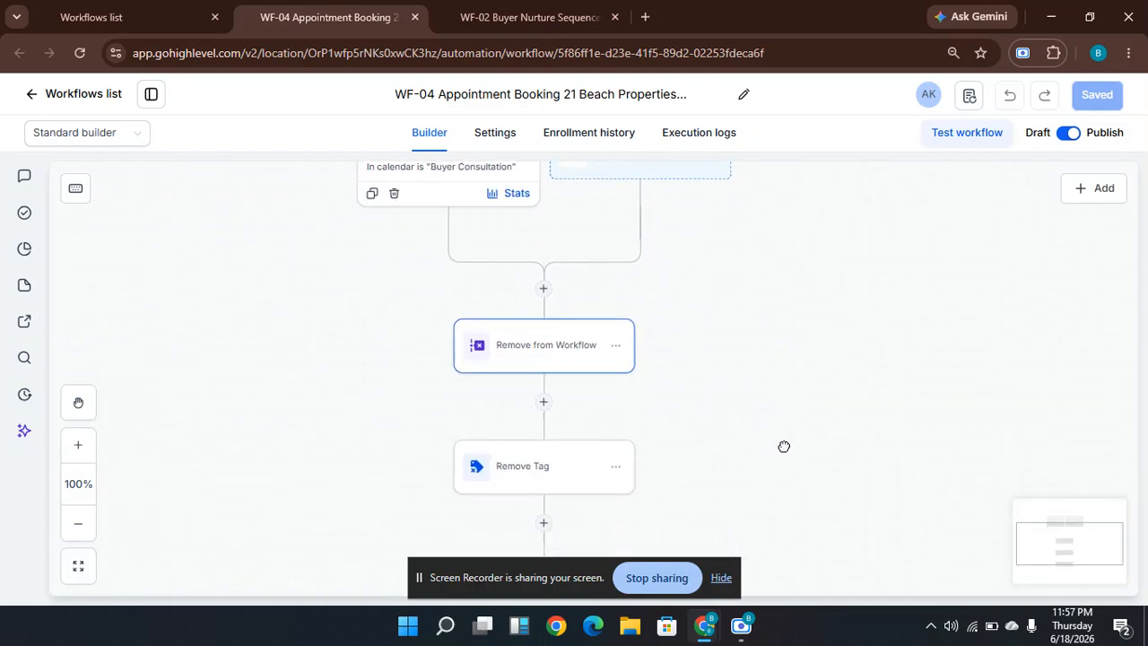
left_click_drag(817, 482, 785, 355)
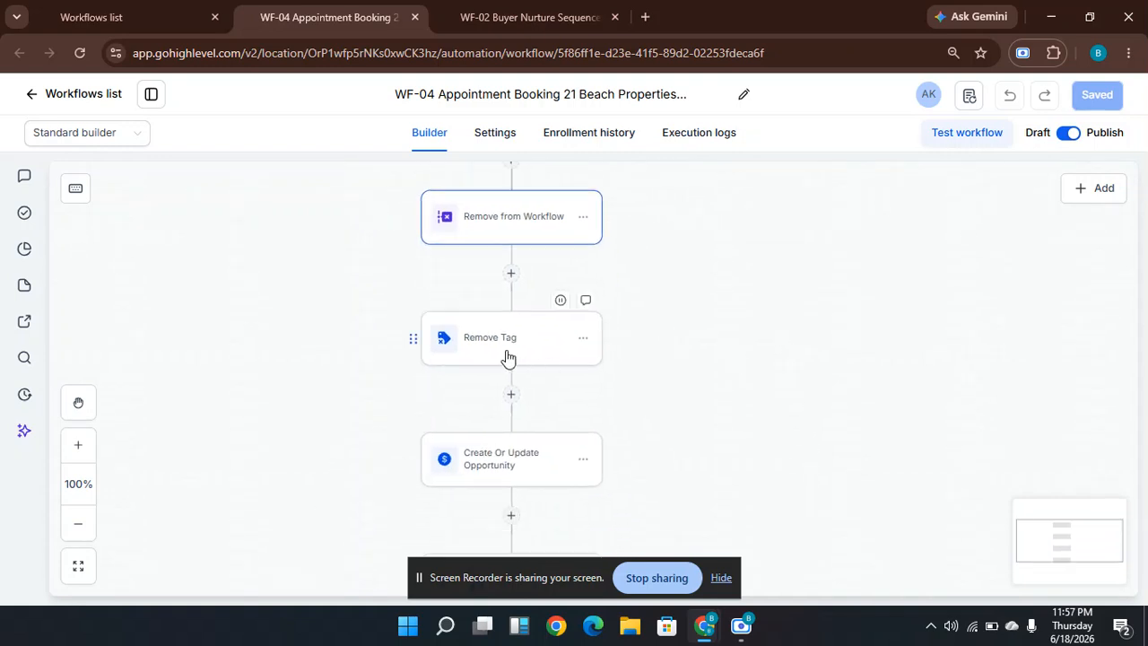
left_click(508, 357)
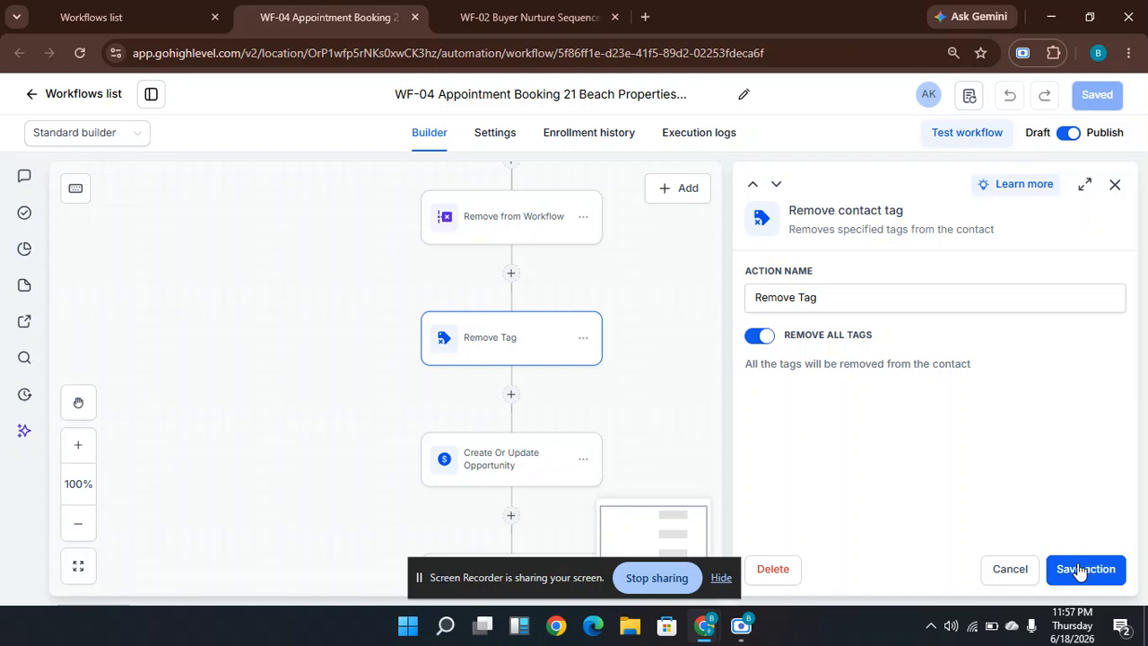
left_click(1011, 570)
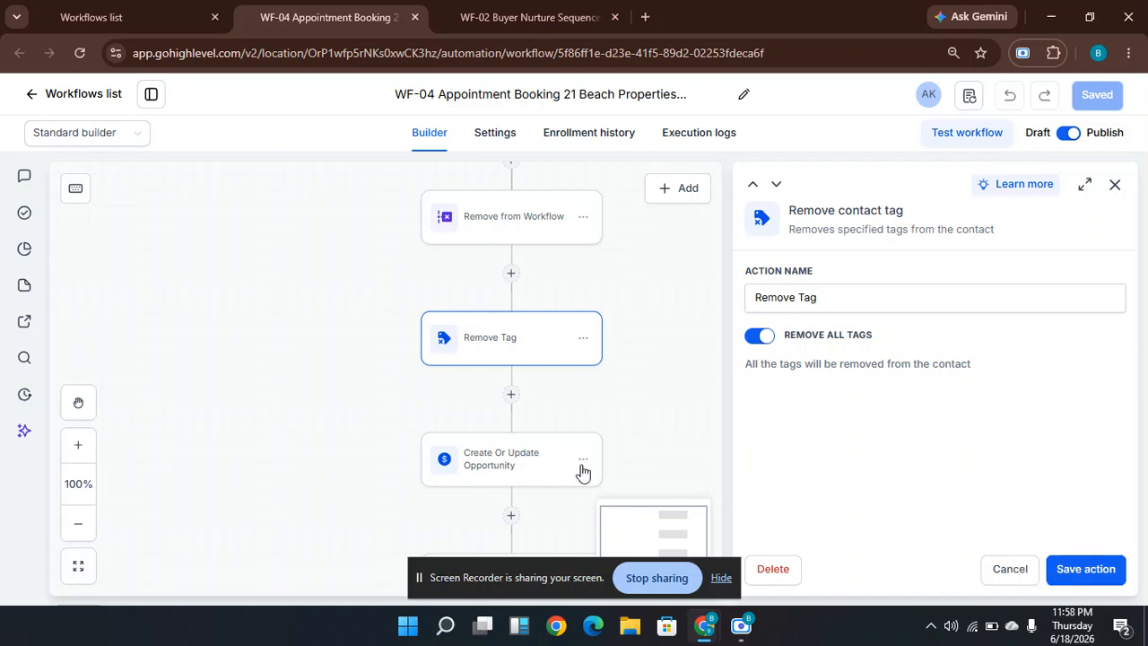
Review the pipeline, stage and status fields of the Create Or Update Opportunity action, plus the tag in the Add Tag action.
left_click(526, 458)
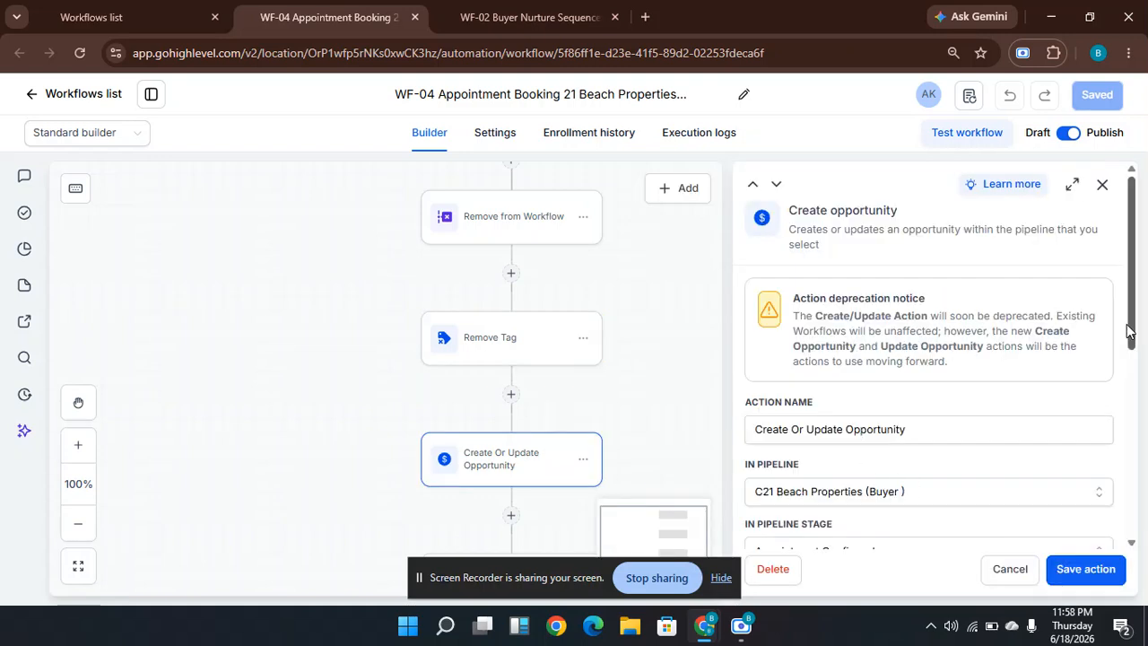
left_click_drag(1133, 195, 1141, 266)
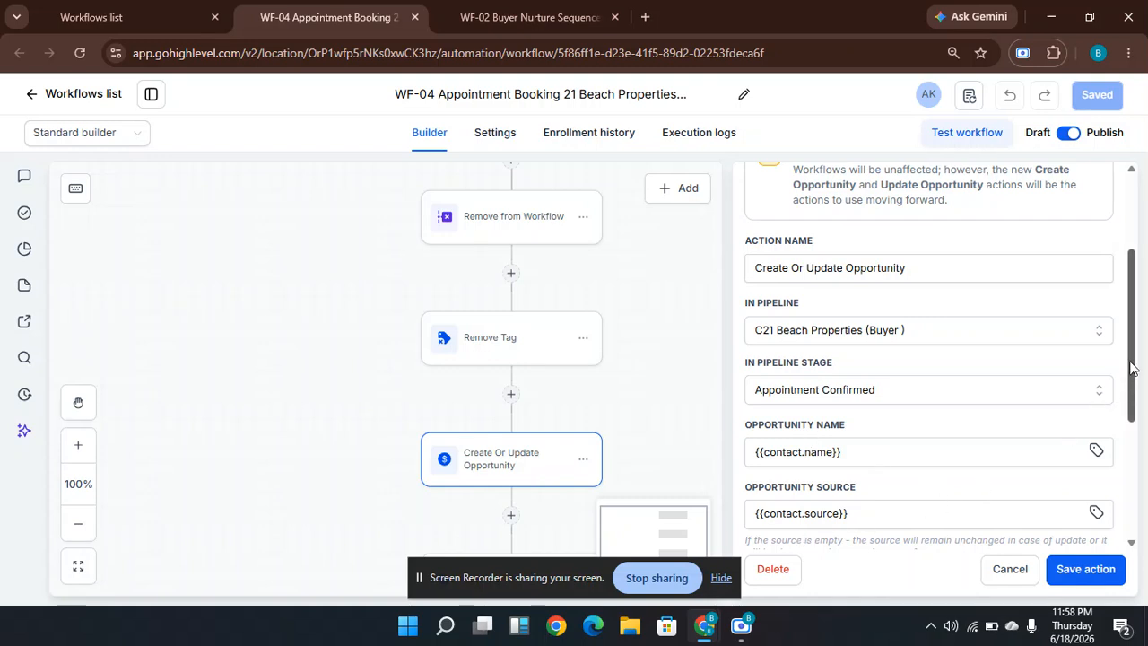
scroll(1132, 367, "down", 3)
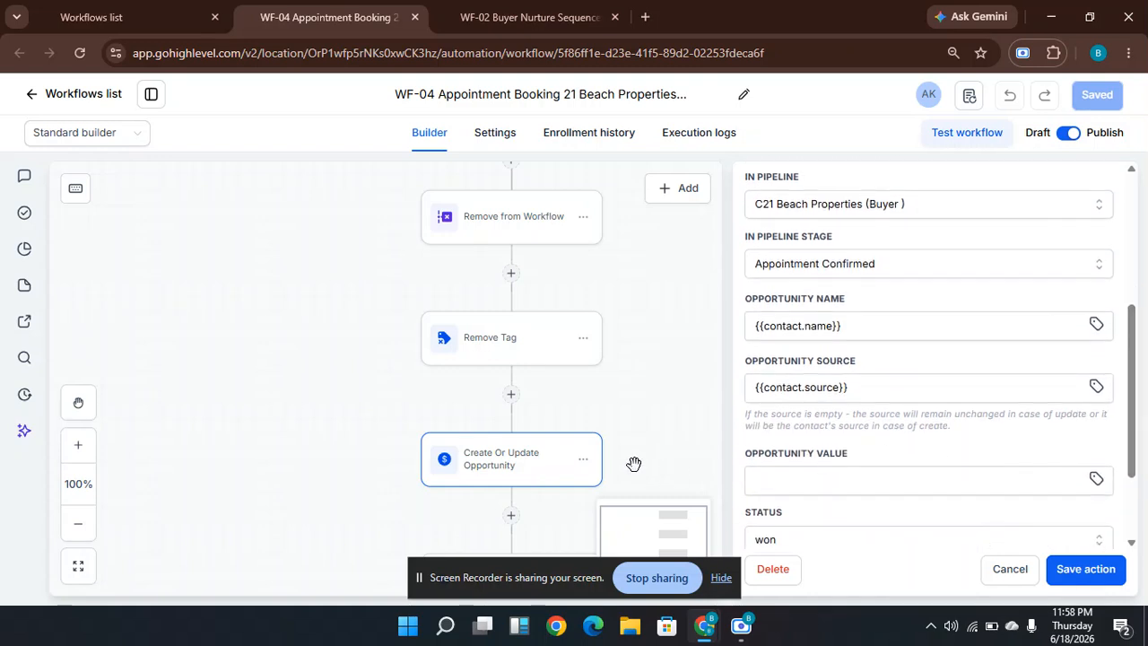
left_click_drag(651, 461, 633, 237)
left_click(487, 373)
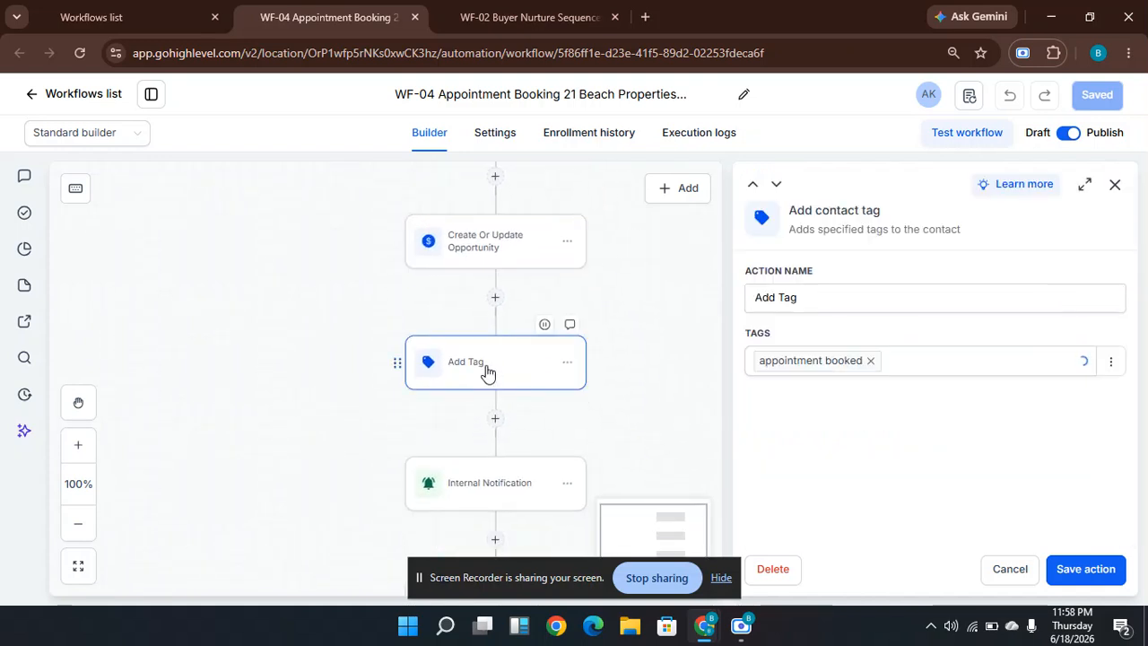
Examine the first Internal Notification action after Add Tag, down to its email subject and template.
left_click_drag(637, 419, 612, 323)
left_click(467, 386)
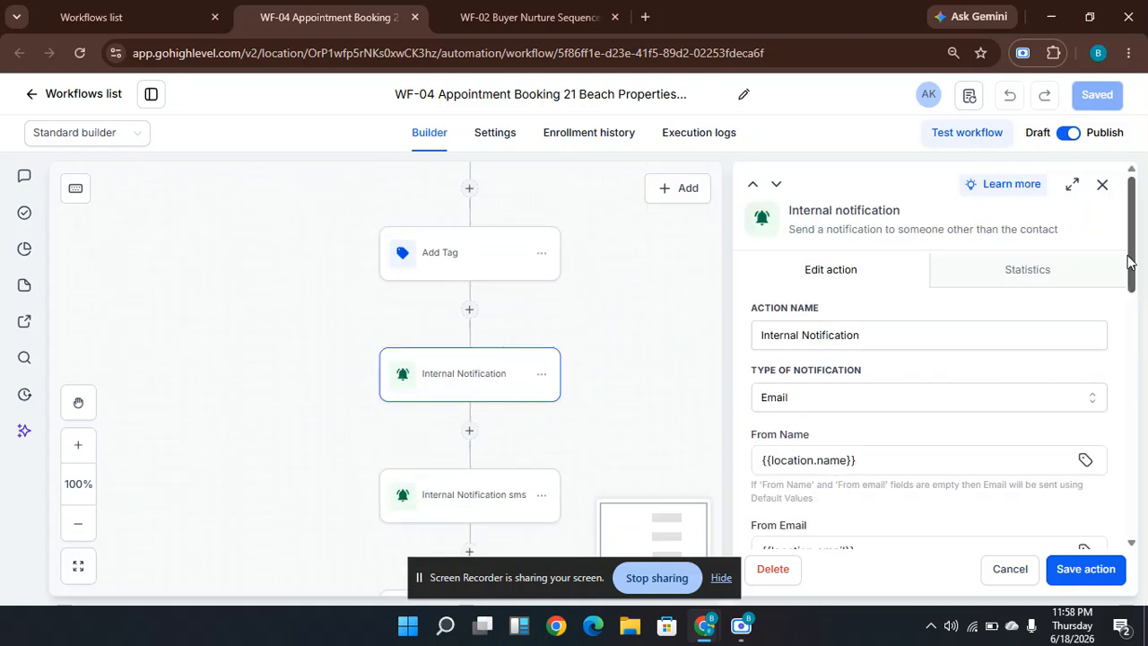
left_click_drag(1132, 262, 1141, 333)
left_click_drag(1141, 357, 1146, 457)
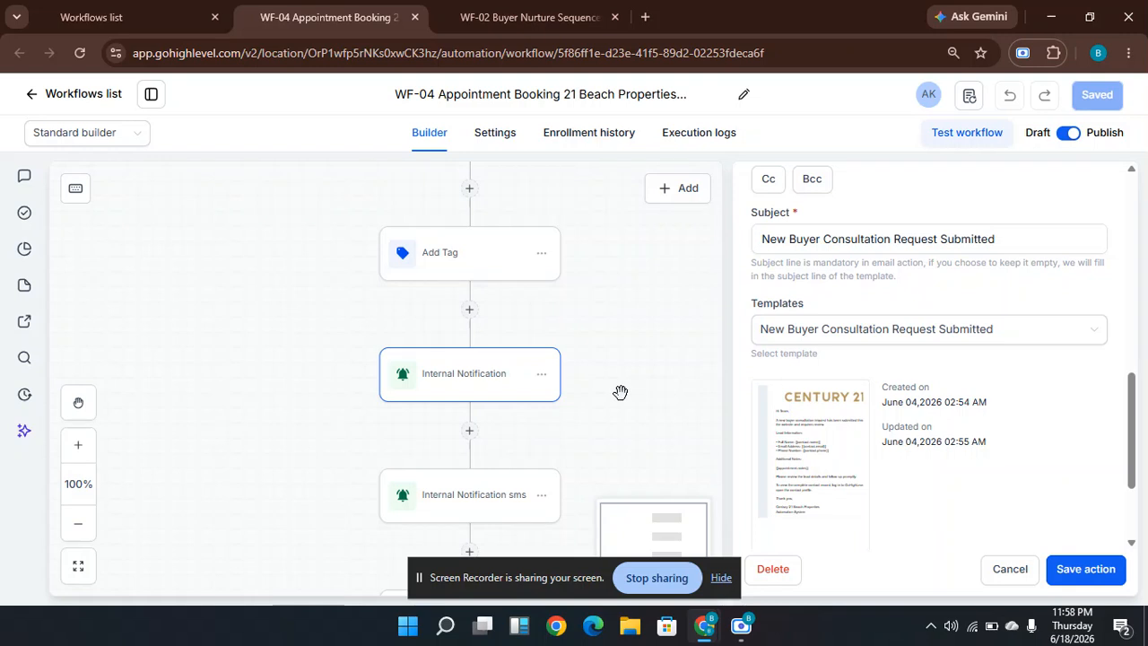
mouse_move(782, 475)
Read through the recipient settings and the full message of the Internal Notification sms action.
left_click_drag(621, 427, 594, 321)
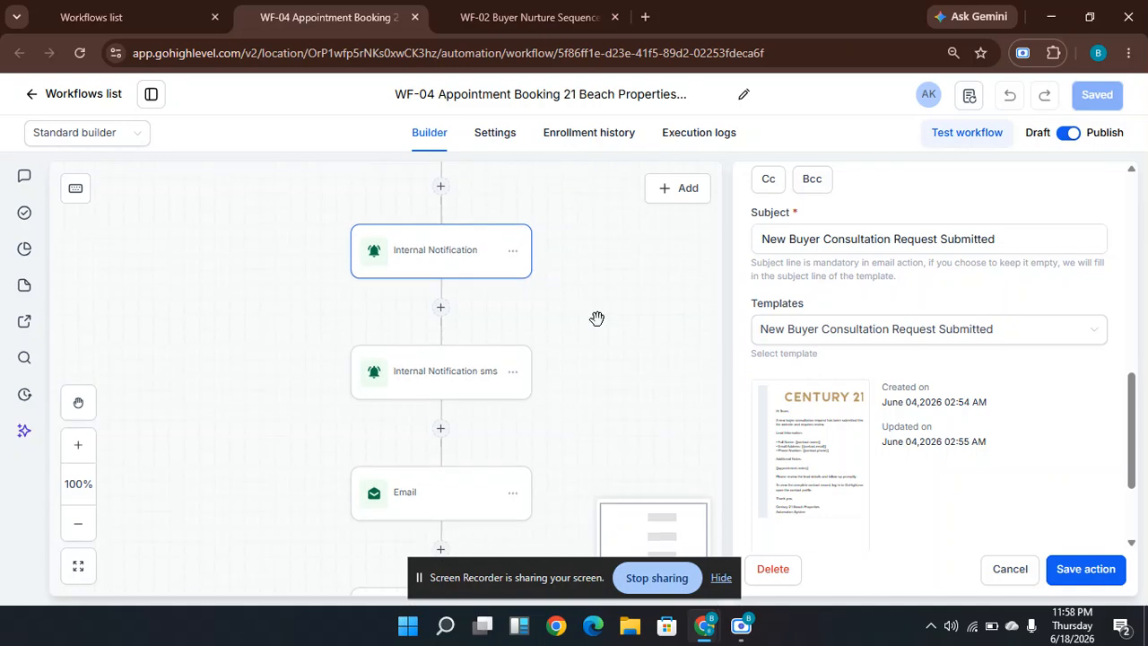
left_click(415, 377)
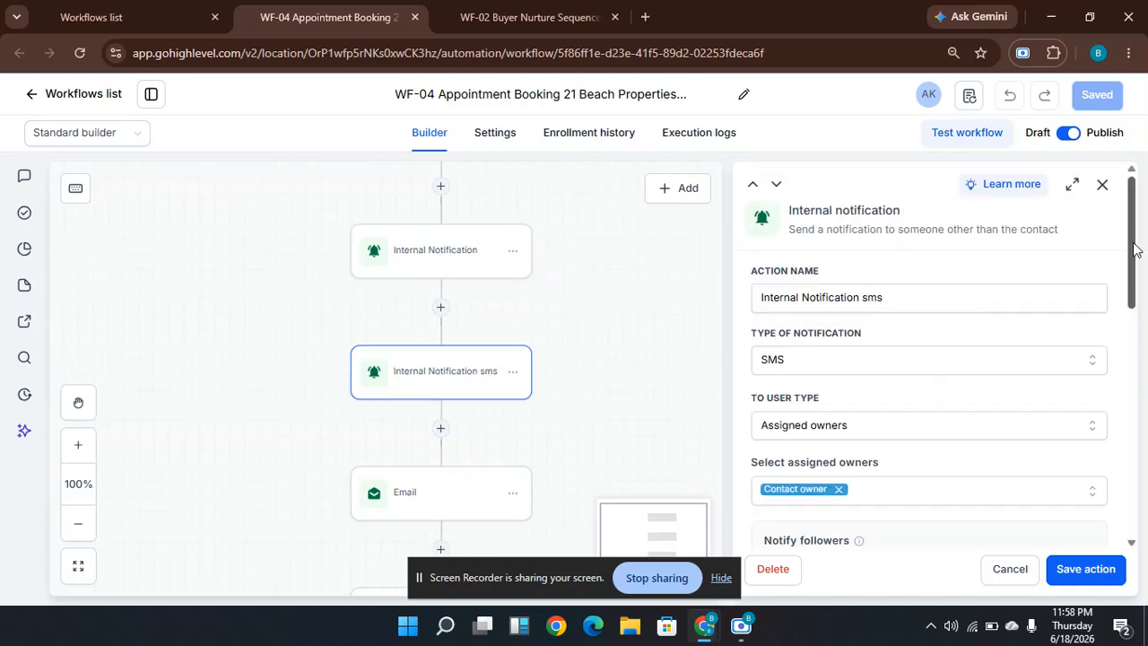
scroll(1139, 341, "down", 4)
left_click_drag(1144, 370, 1145, 399)
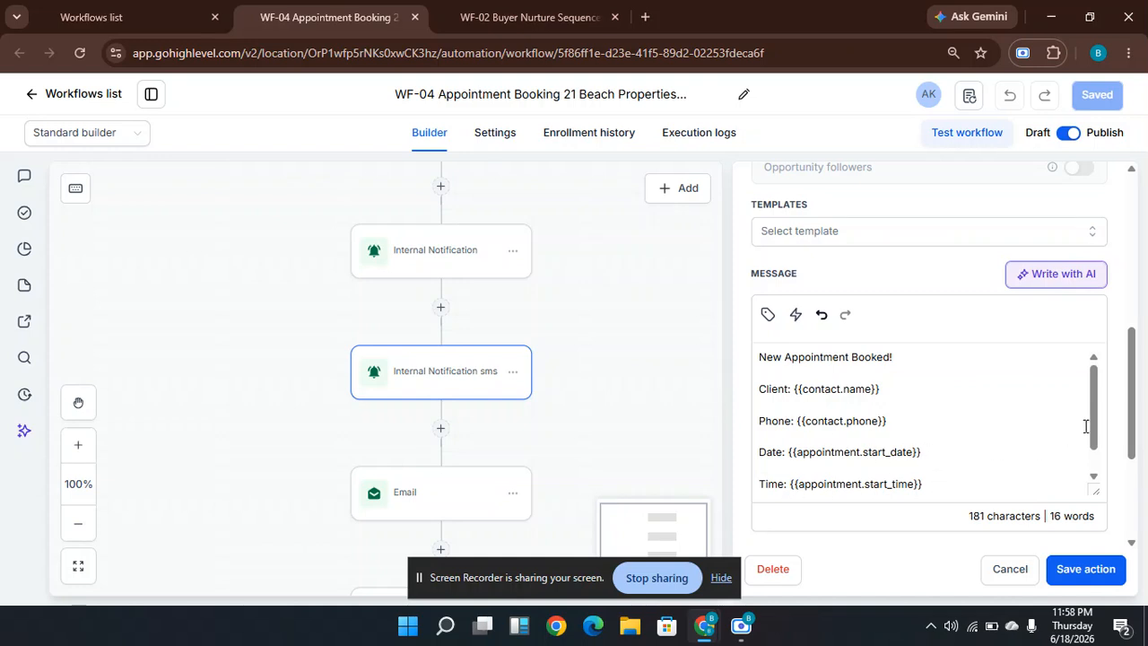
left_click_drag(1092, 413, 1100, 436)
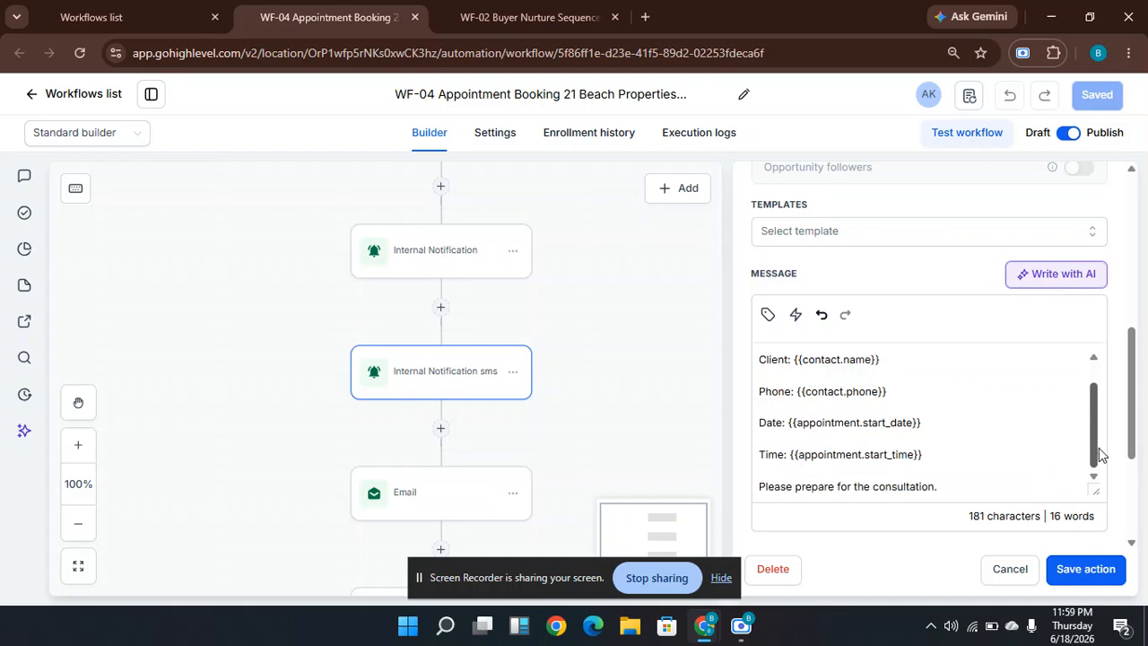
Check the sender, subject and email preview of the contact's confirmation Email action.
left_click_drag(620, 443, 623, 350)
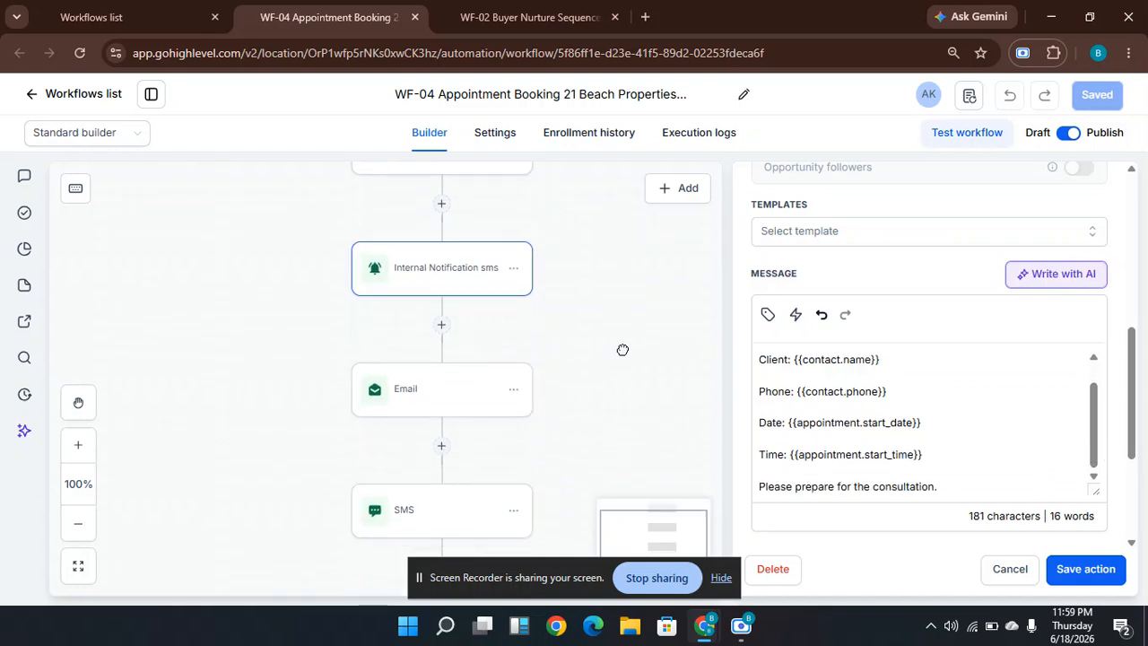
left_click(444, 388)
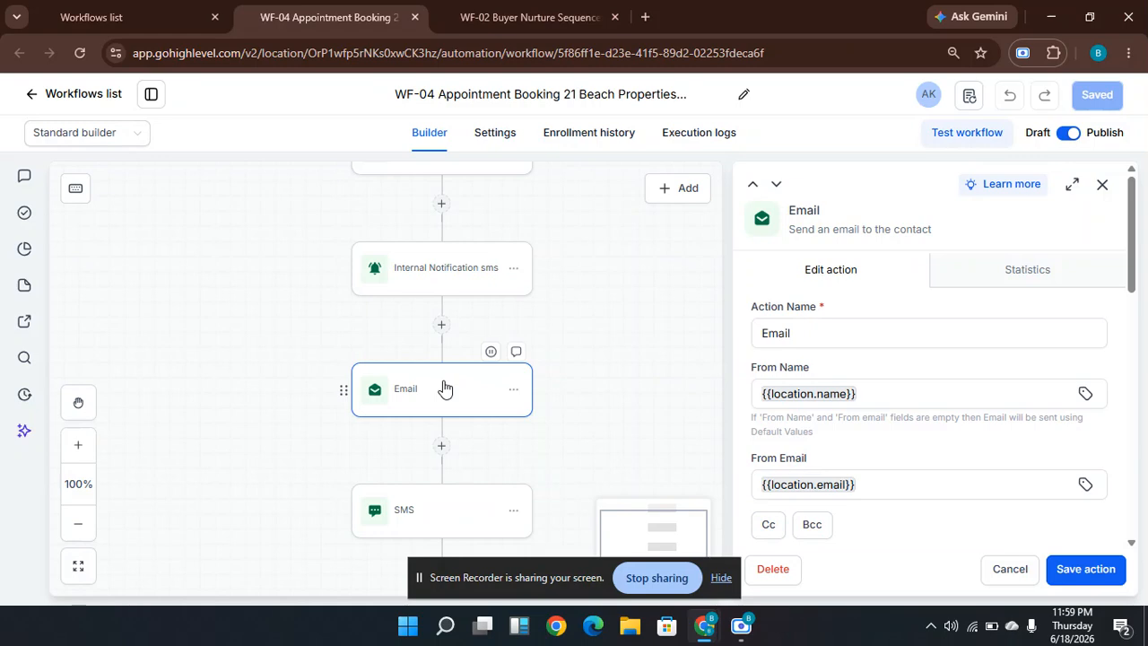
left_click_drag(1134, 276, 1145, 360)
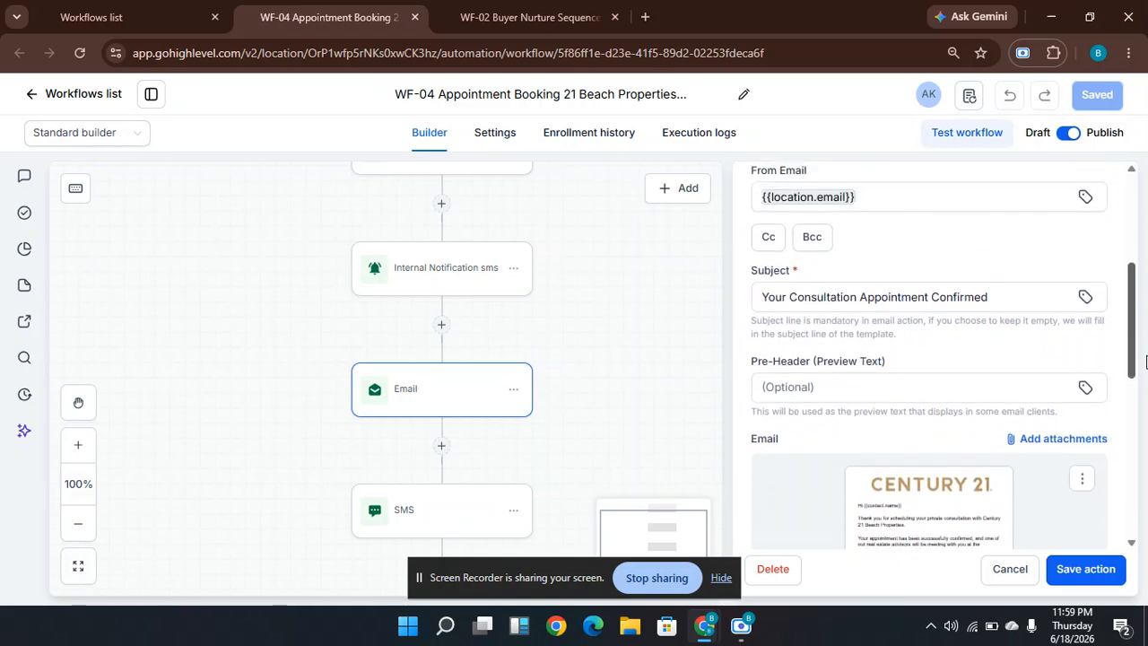
left_click_drag(1133, 302, 1142, 352)
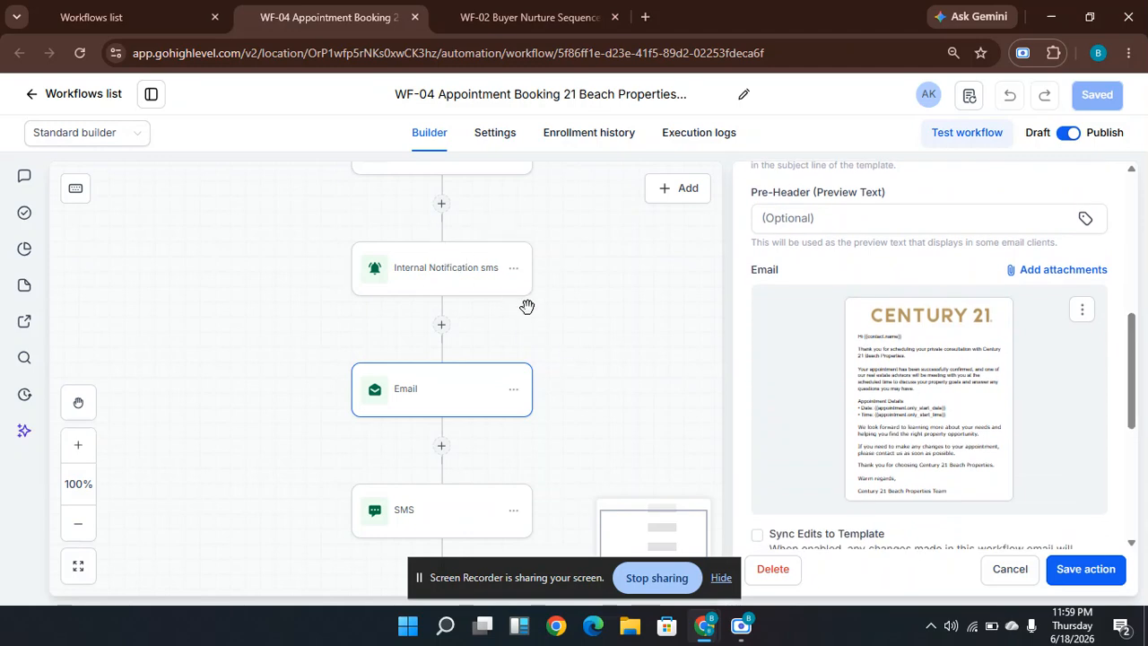
Inspect the wait type, timing and passed-date options of the Wait 1 day before action, closing it without saving.
left_click_drag(600, 427, 581, 291)
left_click_drag(595, 377, 578, 245)
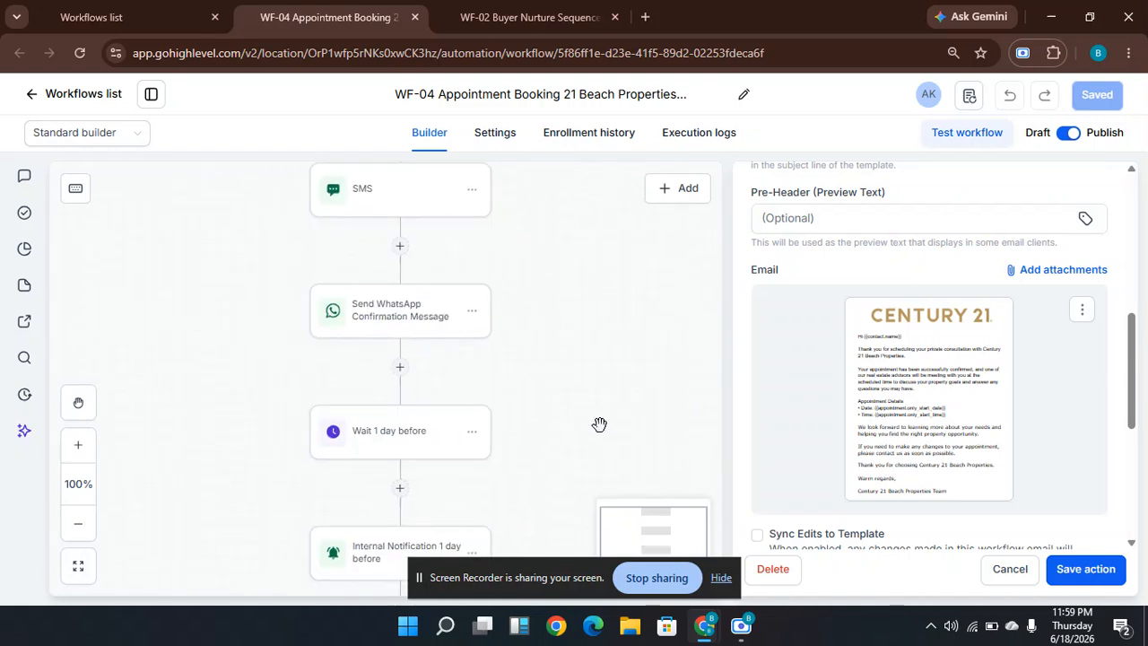
left_click_drag(600, 426, 583, 299)
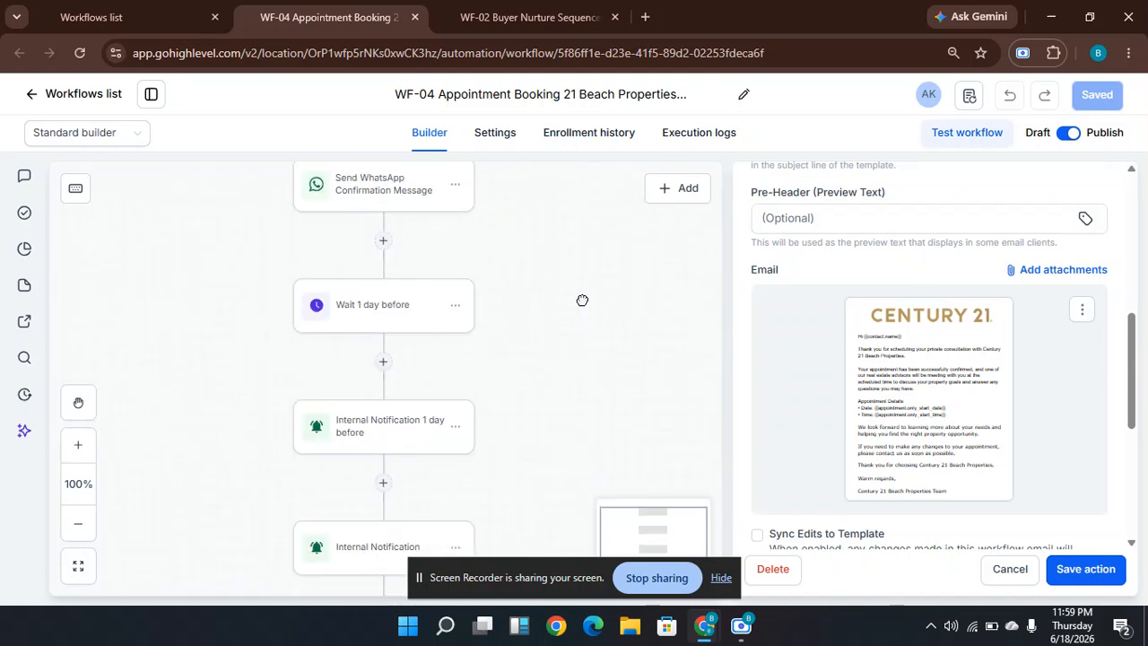
left_click(381, 314)
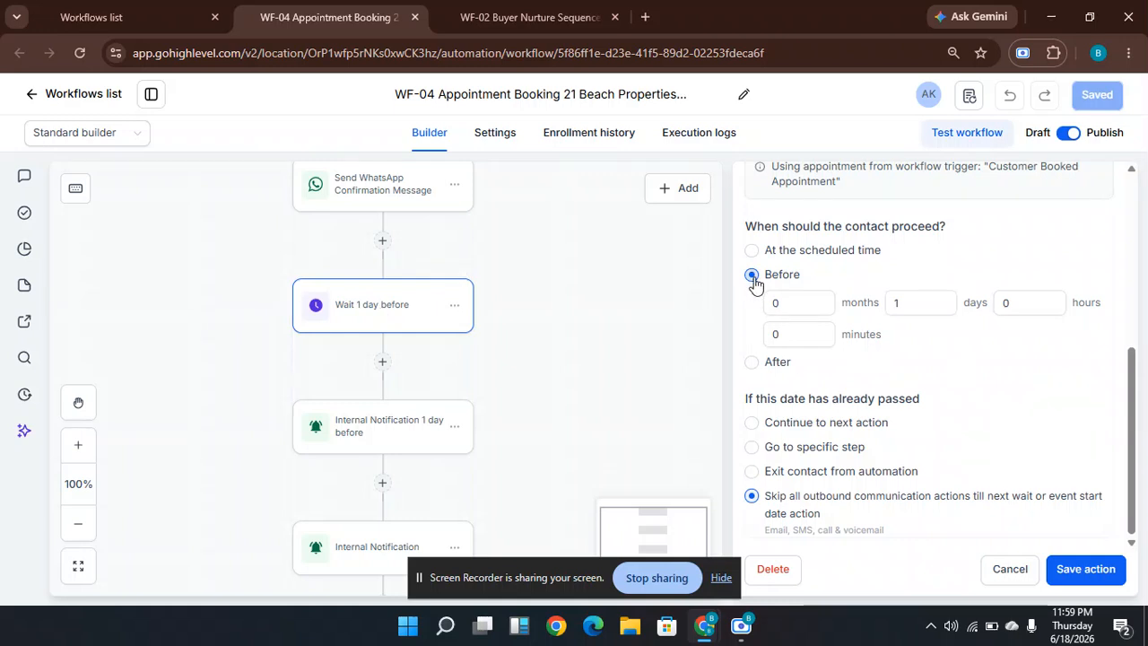
scroll(1120, 392, "up", 3)
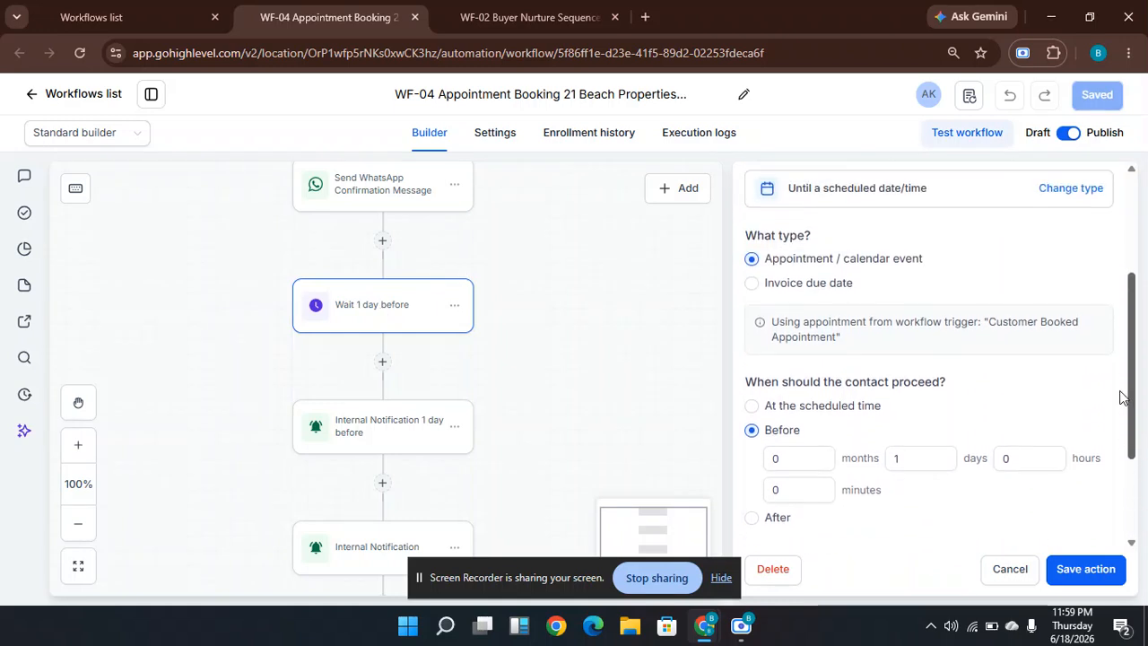
scroll(1115, 341, "down", 1)
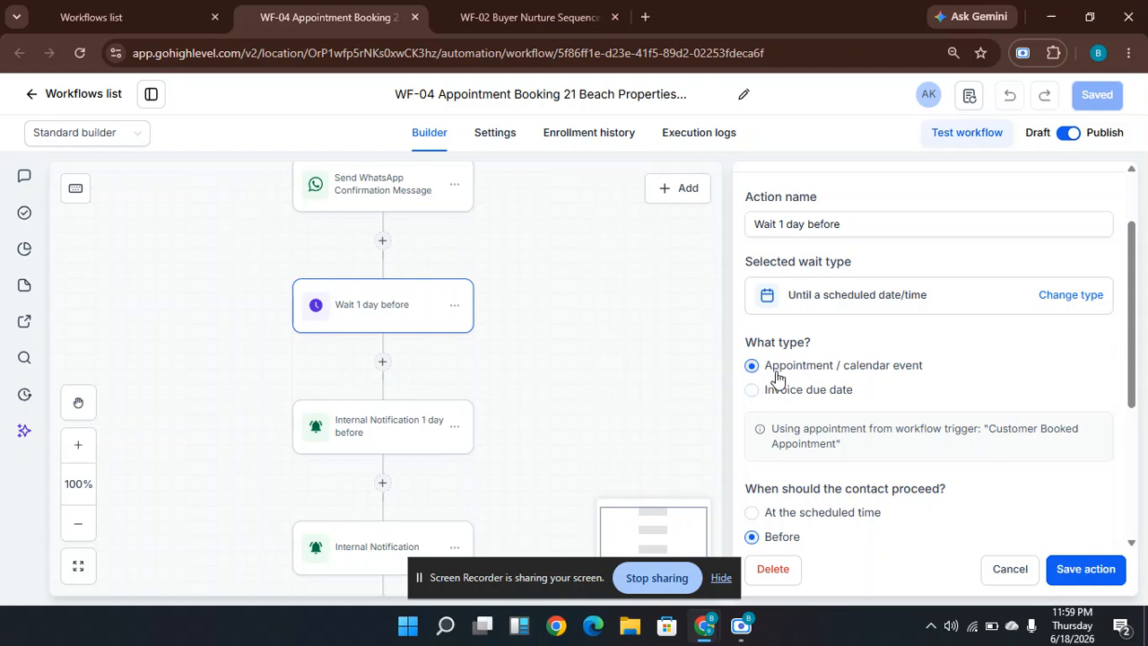
scroll(942, 430, "down", 4)
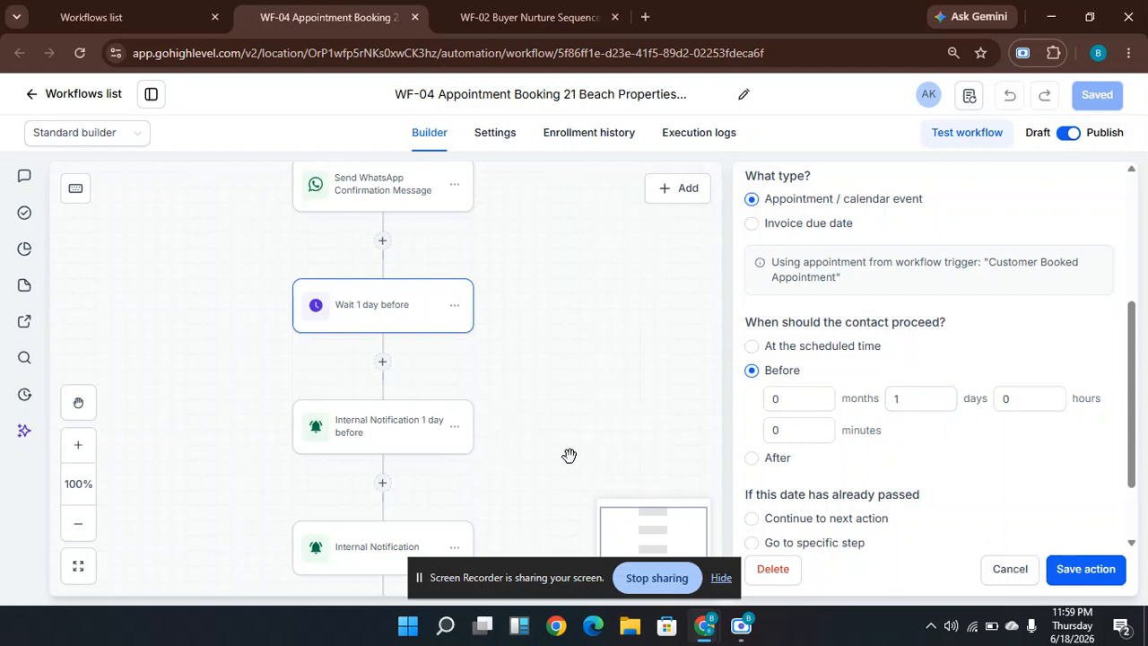
left_click(1010, 575)
Look over the one-day-before notification, email and SMS actions, and check the timing fields of the Wait 1 hour before action.
left_click_drag(624, 474, 595, 341)
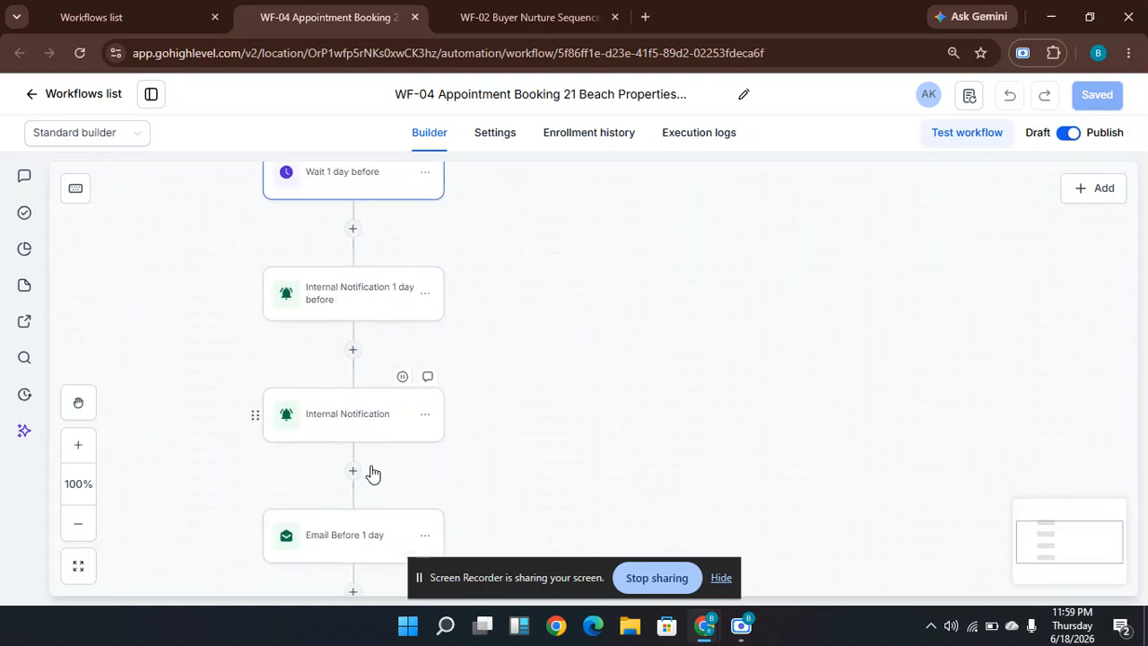
left_click_drag(580, 443, 600, 320)
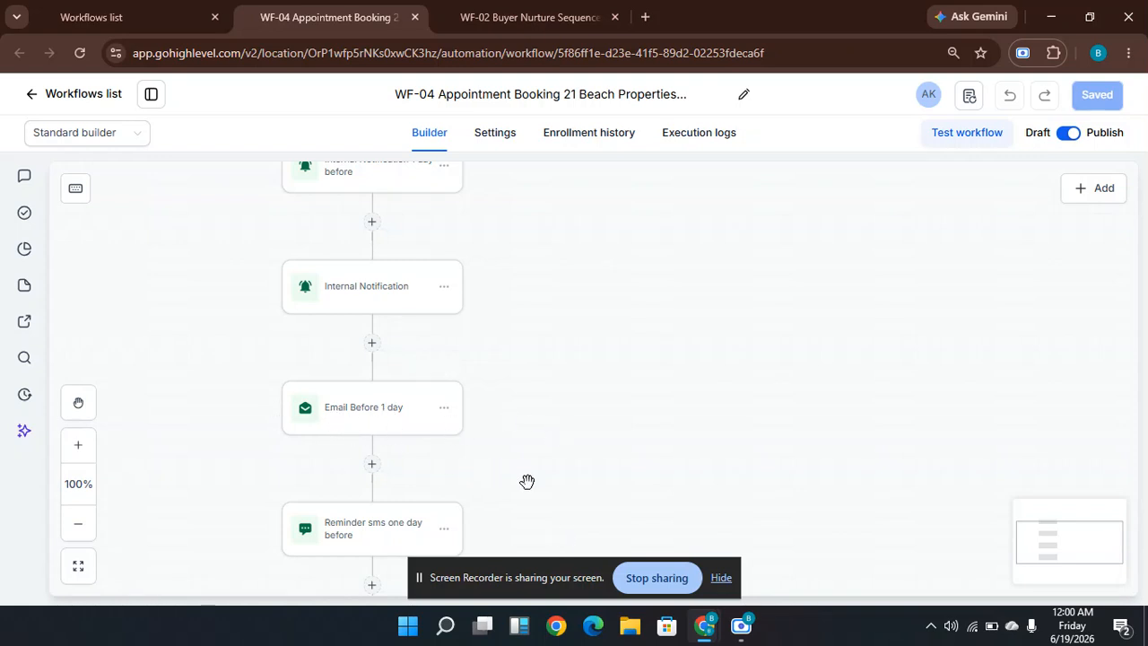
left_click_drag(590, 519, 575, 359)
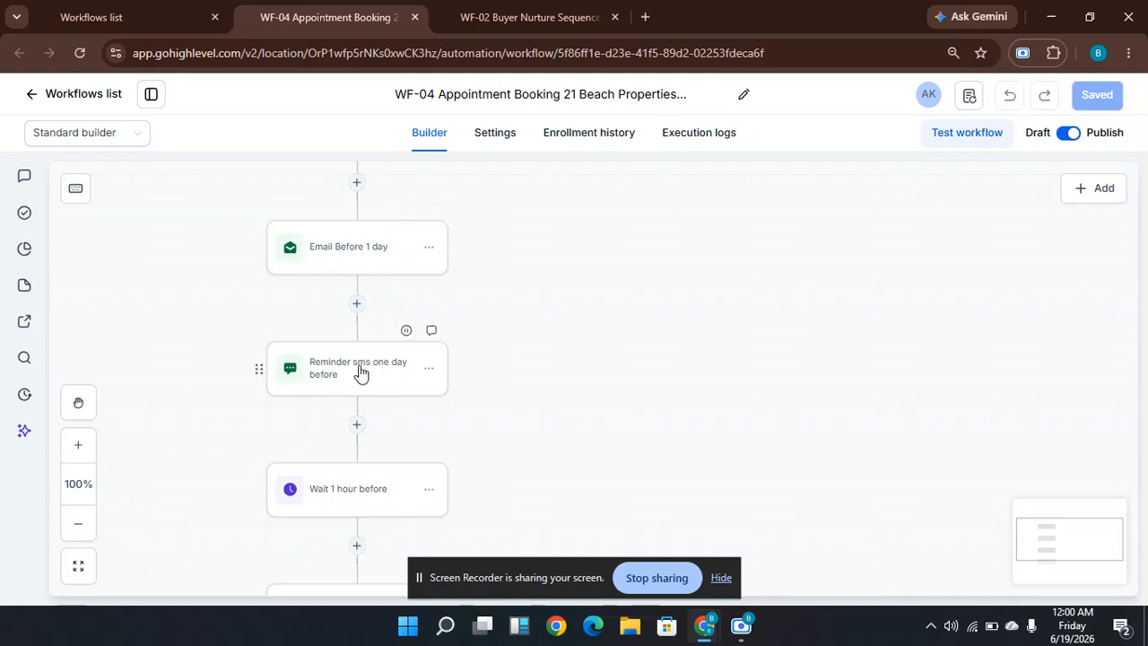
left_click_drag(587, 505, 571, 333)
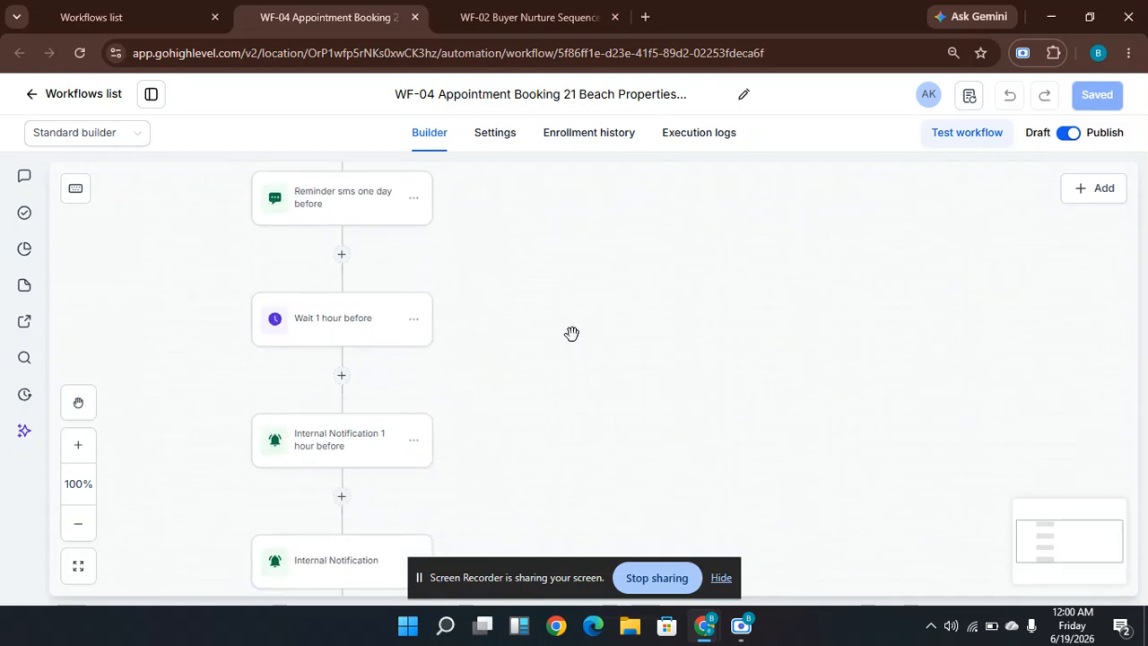
left_click(341, 323)
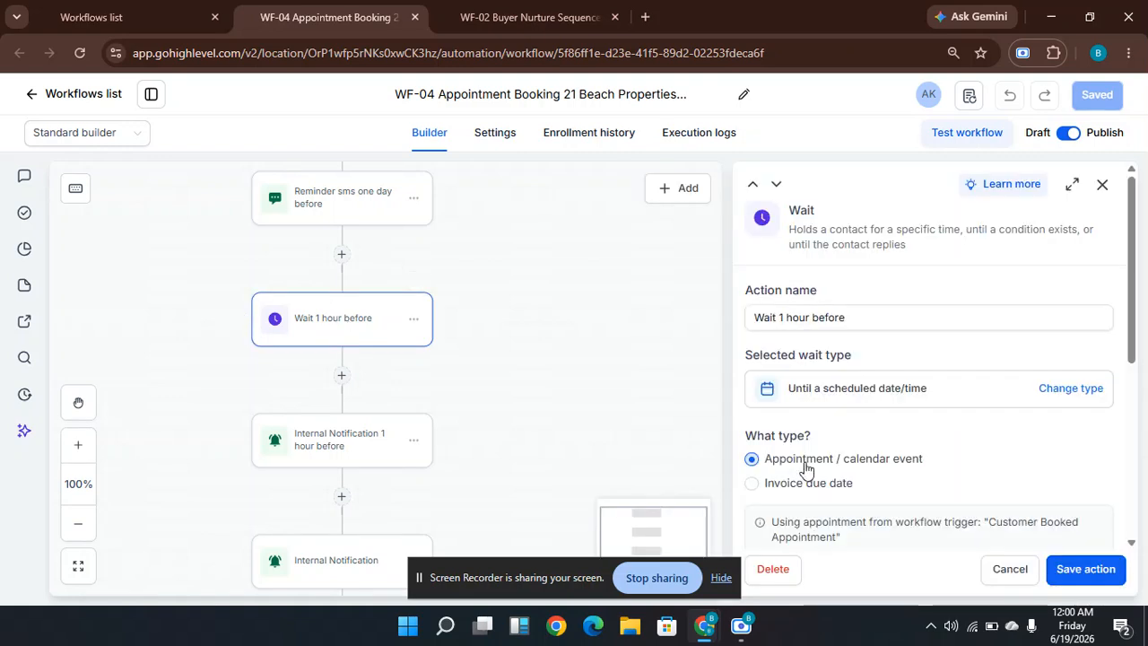
scroll(857, 393, "down", 3)
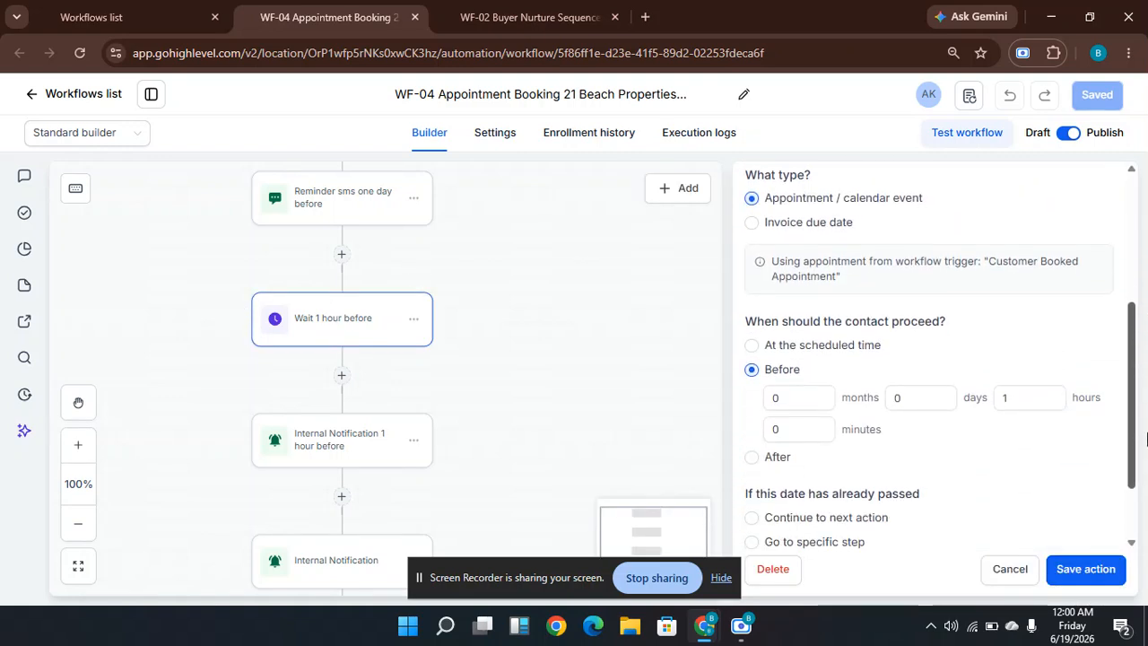
left_click(1019, 395)
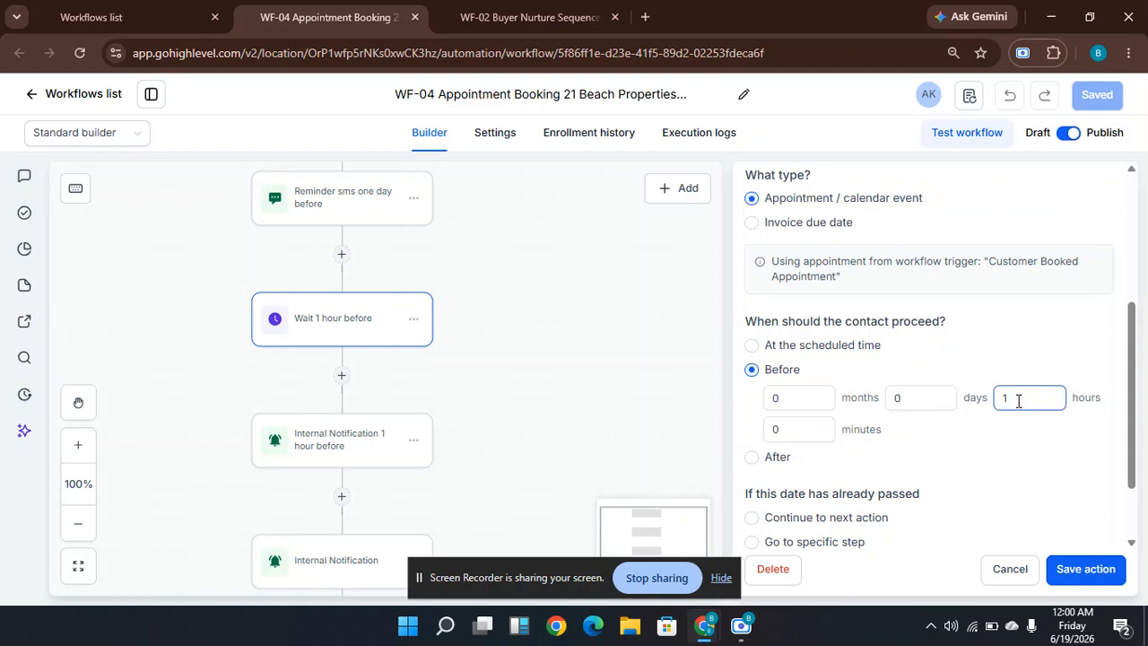
left_click(912, 399)
left_click(1033, 406)
left_click(935, 409)
left_click(527, 473)
Review the Internal Notification 1 hour before action down to its email subject and template.
left_click_drag(521, 454, 515, 379)
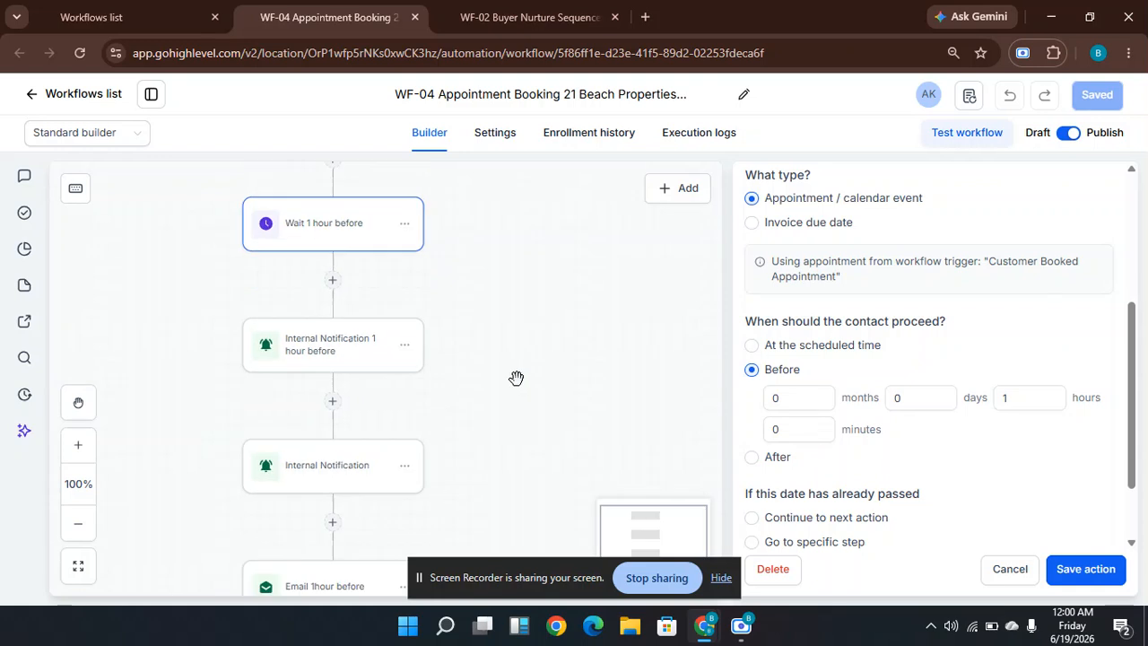
left_click(334, 349)
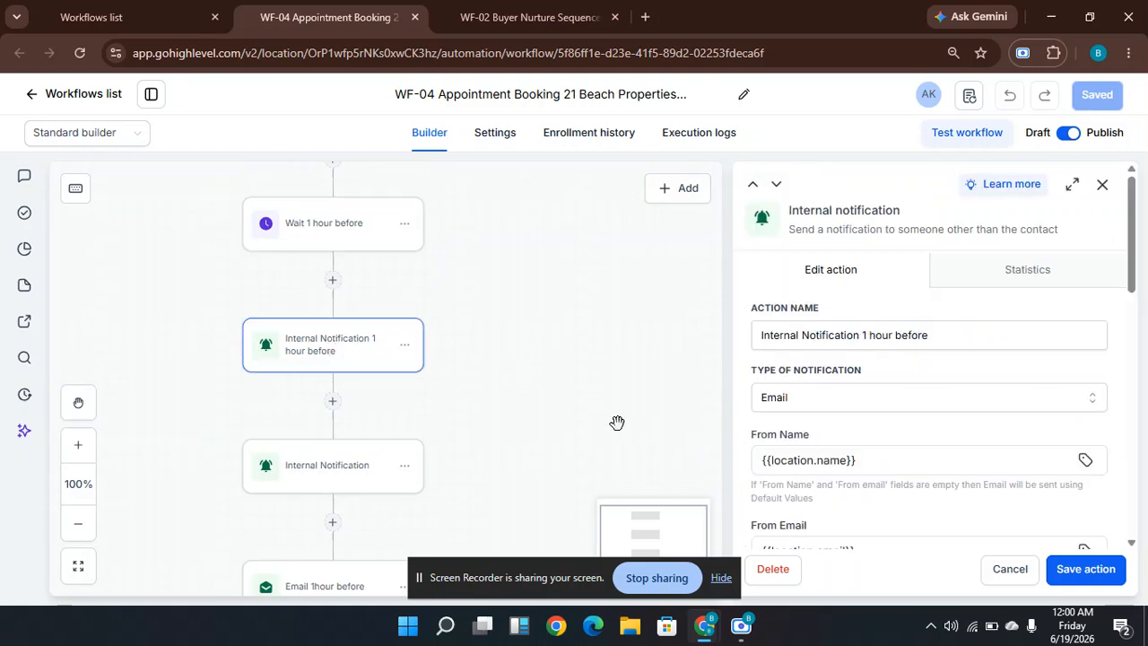
left_click_drag(1132, 233, 1145, 430)
mouse_move(861, 494)
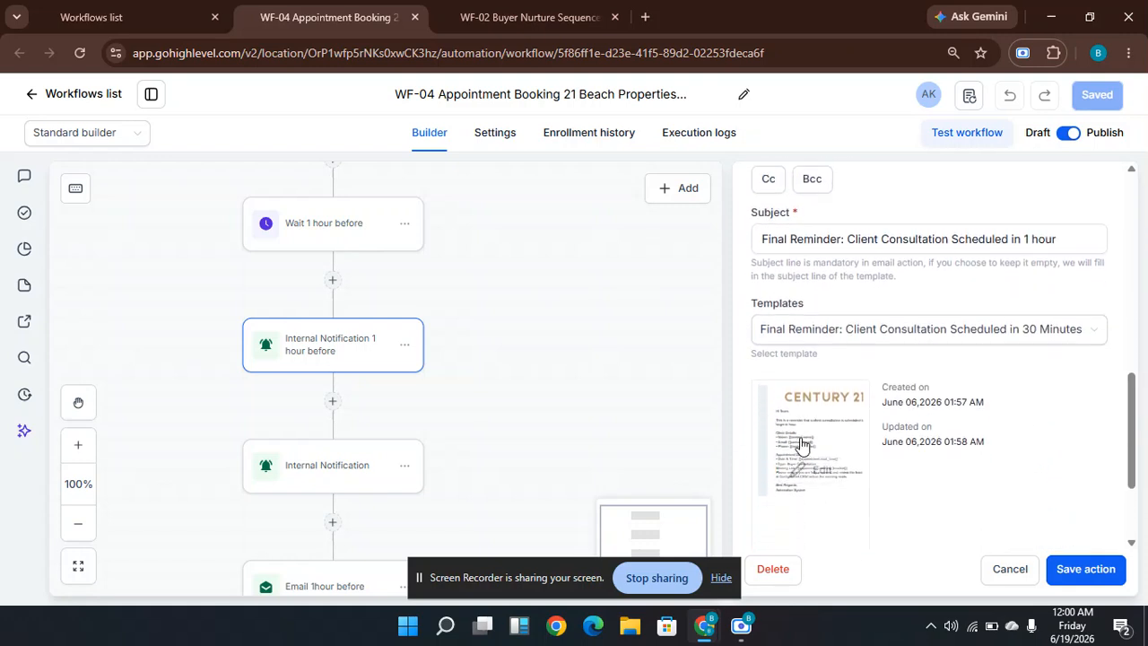
Close the one-hour notification without saving and look over the remaining WF-04 reminder actions down to the workflow's end.
left_click(1012, 570)
left_click_drag(583, 361, 585, 272)
left_click_drag(586, 441, 597, 348)
left_click_drag(612, 457, 613, 318)
left_click_drag(610, 441, 615, 289)
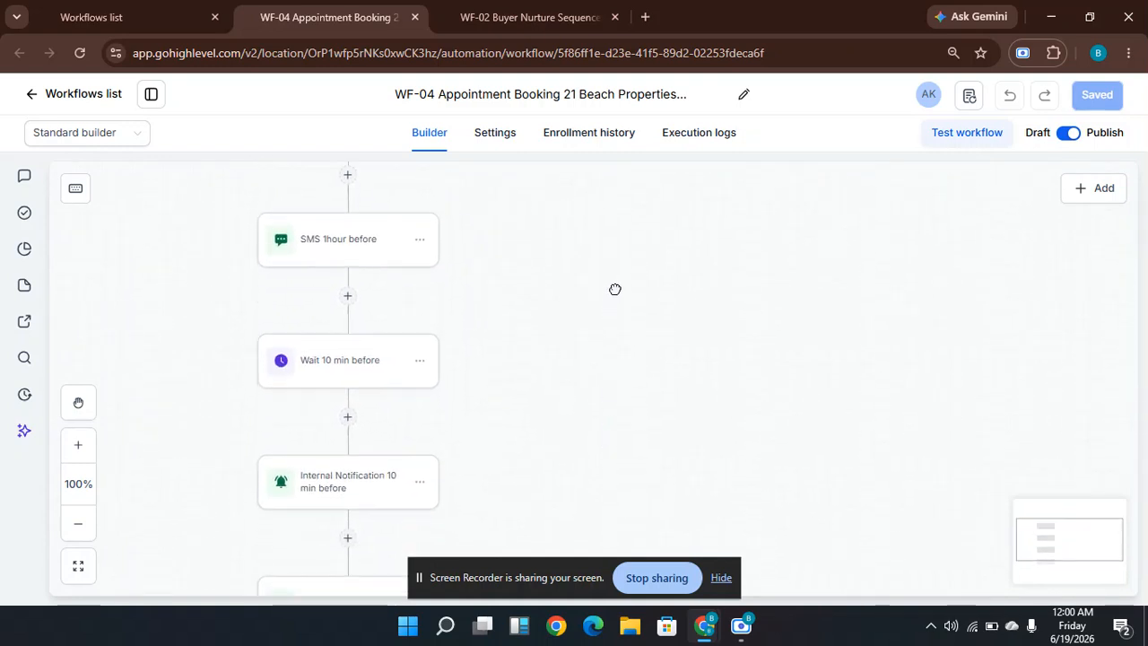
left_click_drag(623, 372, 628, 264)
left_click_drag(636, 394, 635, 252)
left_click_drag(654, 356, 659, 207)
left_click_drag(661, 317, 665, 237)
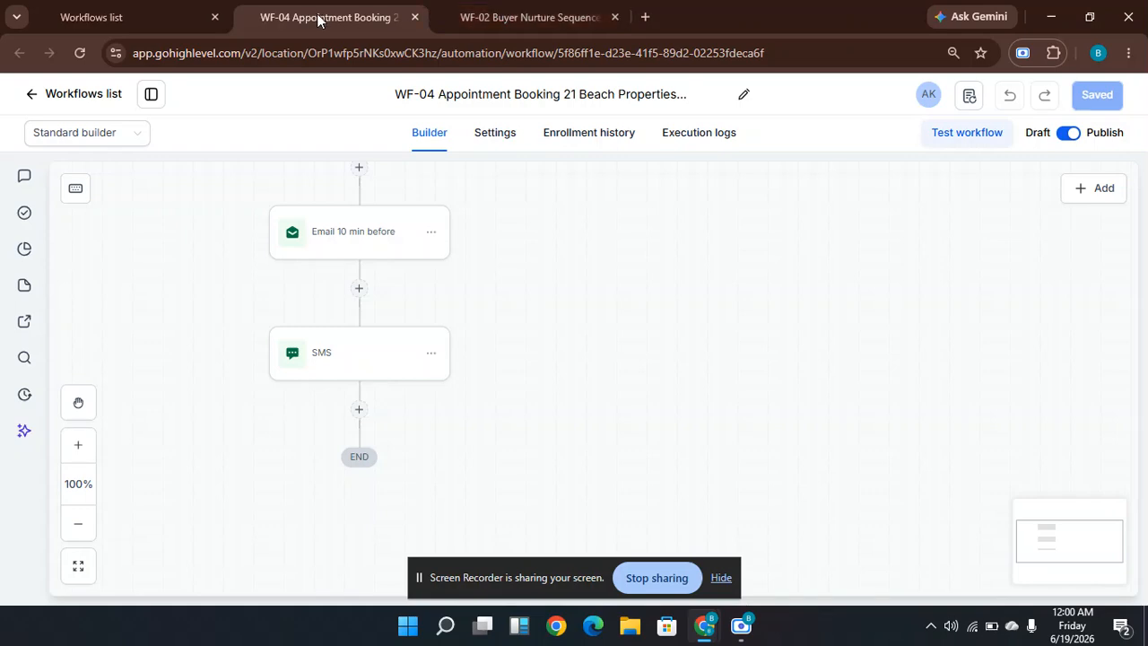
Open the WF-05 No-Show Rebooking Sequence from the workflows list and close the WF-02 and WF-04 browser tabs.
left_click(92, 8)
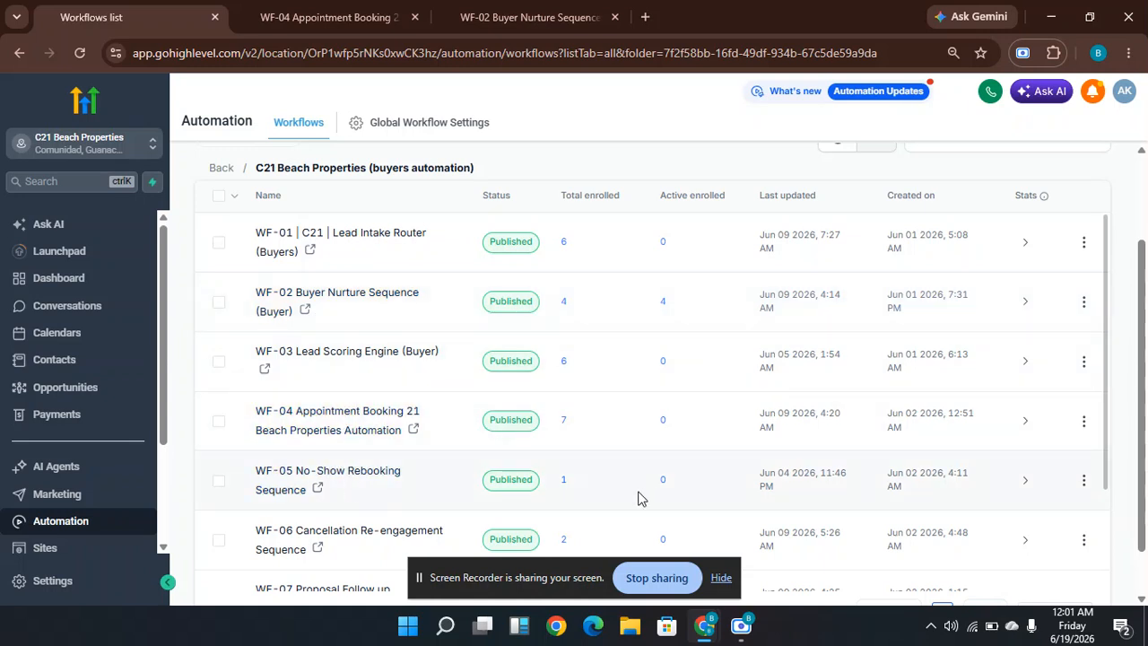
left_click(317, 490)
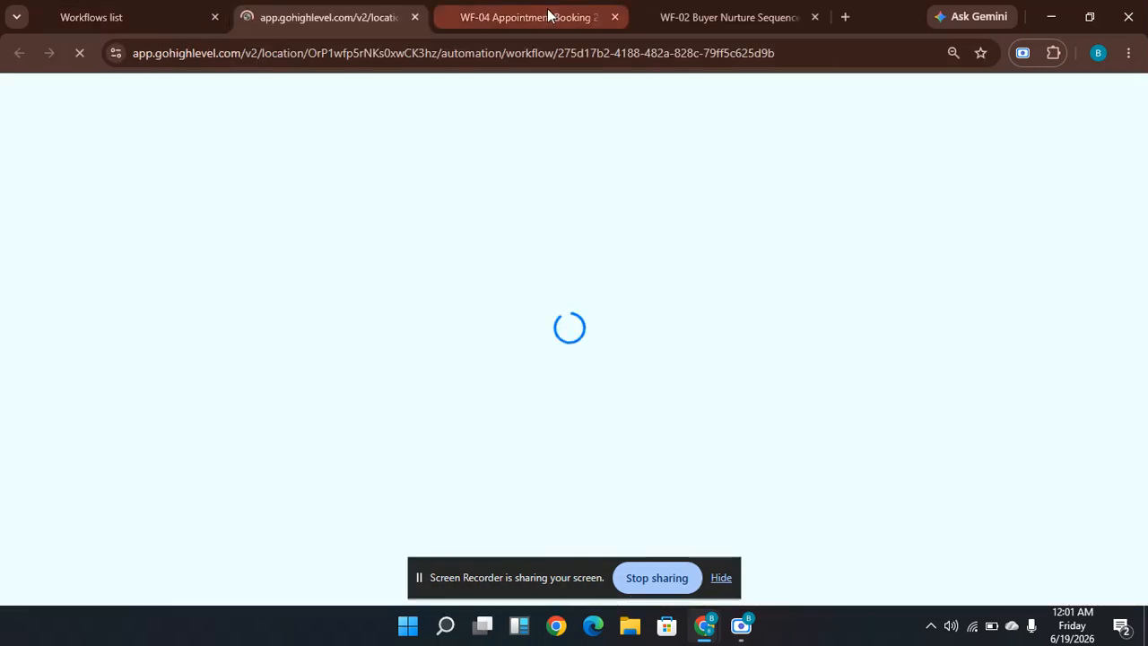
left_click(814, 17)
left_click(615, 17)
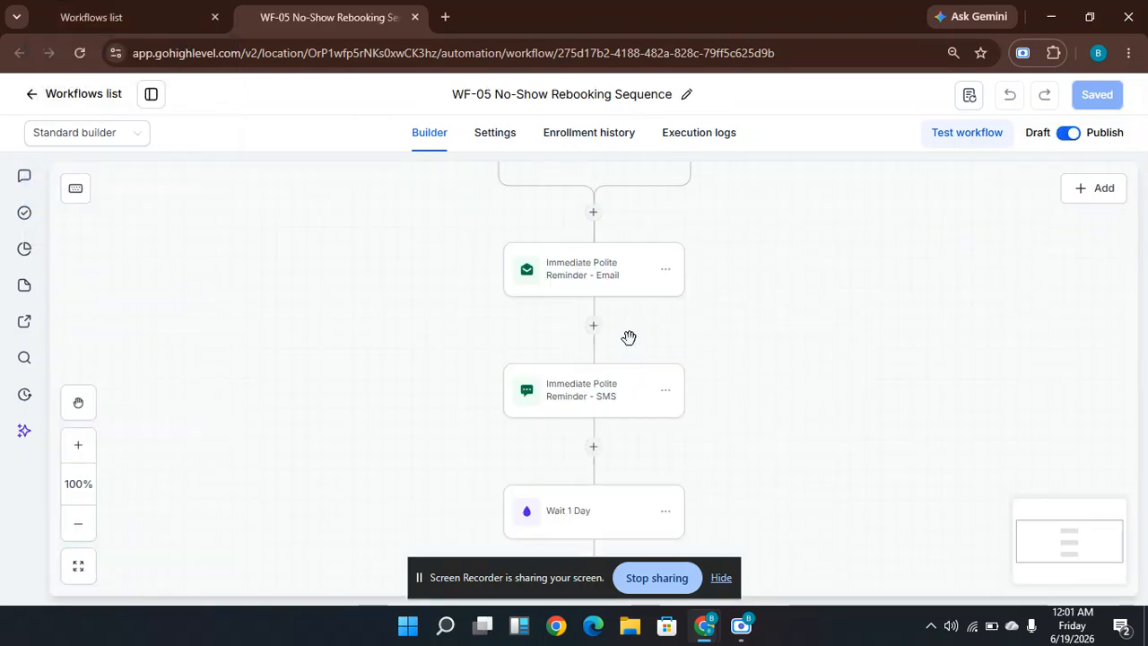
Check the settings of the Wait 1 Day drip action after the immediate reminders and delete it from the sequence.
left_click_drag(770, 287, 695, 267)
mouse_move(690, 366)
left_mouse_down()
mouse_move(656, 275)
mouse_move(659, 313)
mouse_move(654, 300)
left_mouse_up()
left_click_drag(670, 392, 627, 284)
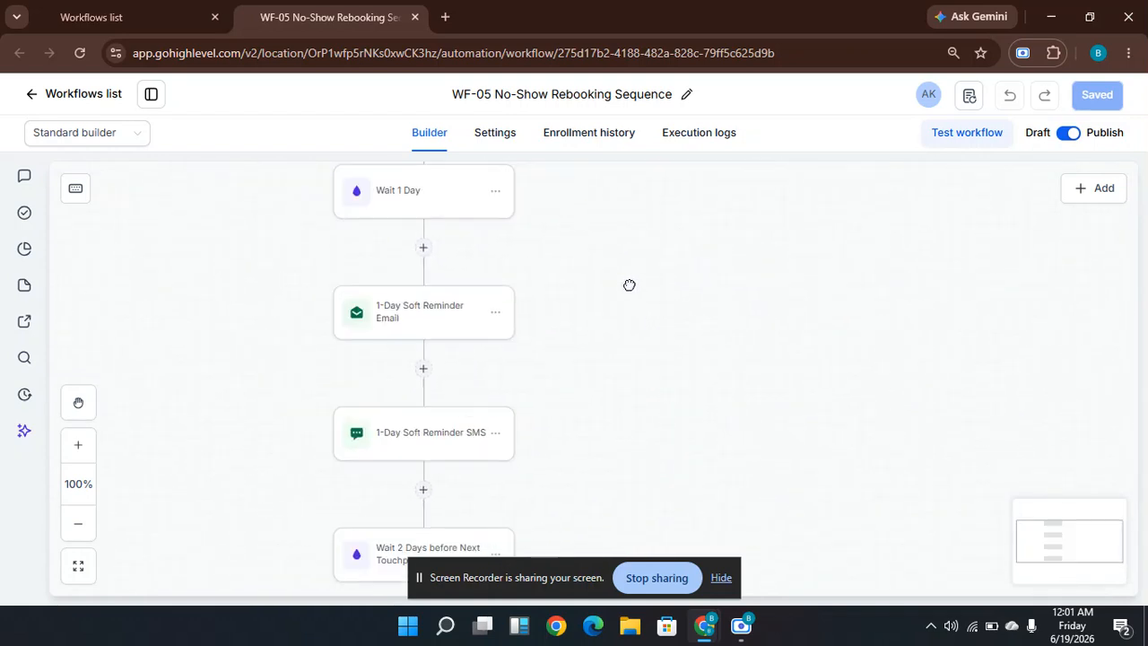
left_click(398, 195)
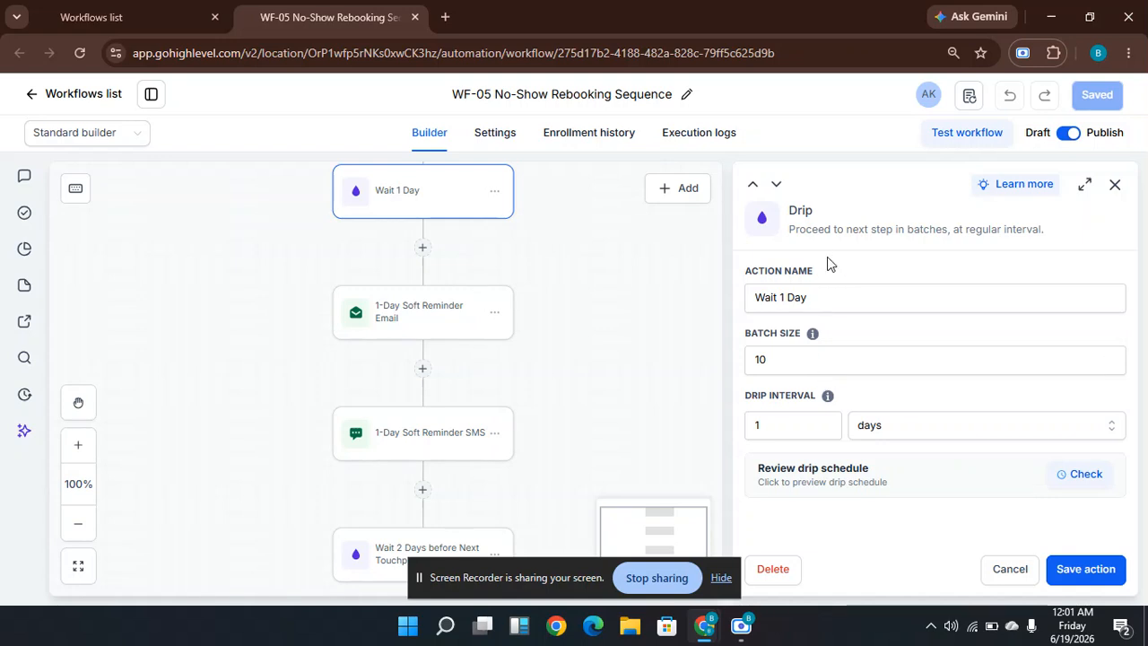
left_click_drag(670, 273, 670, 321)
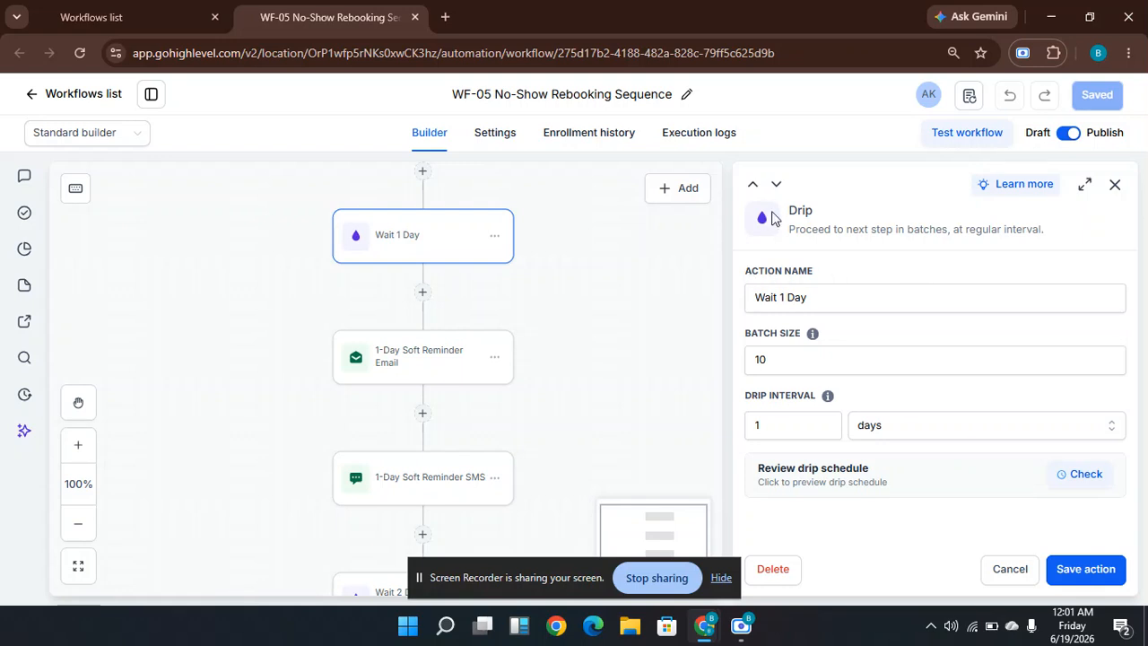
left_click(830, 293)
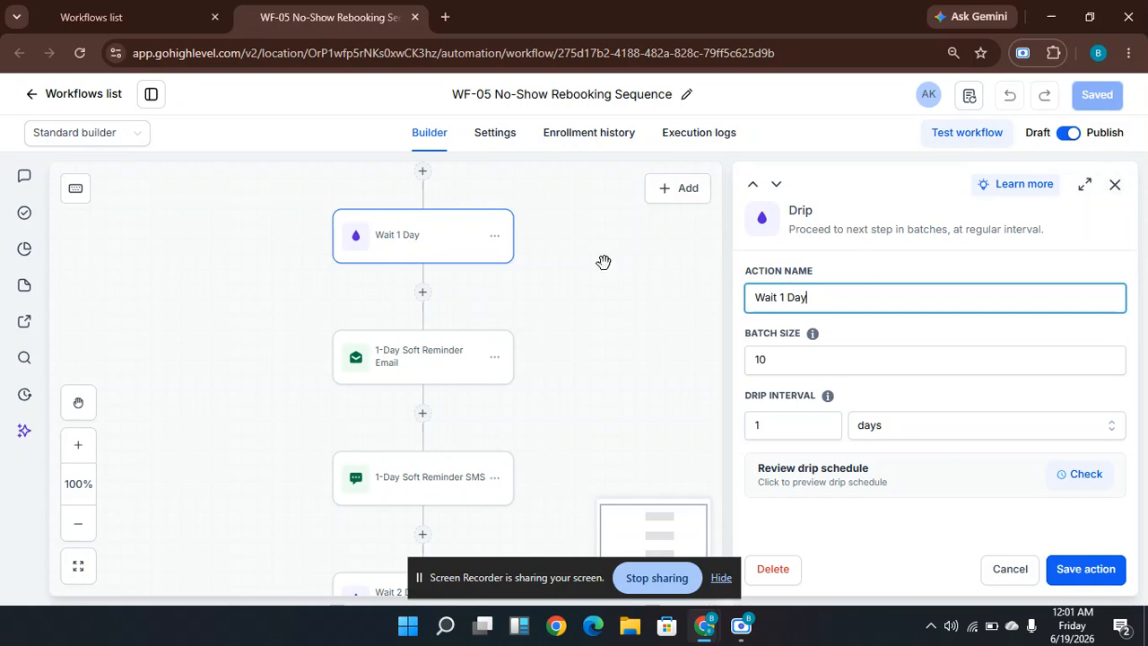
left_click(497, 240)
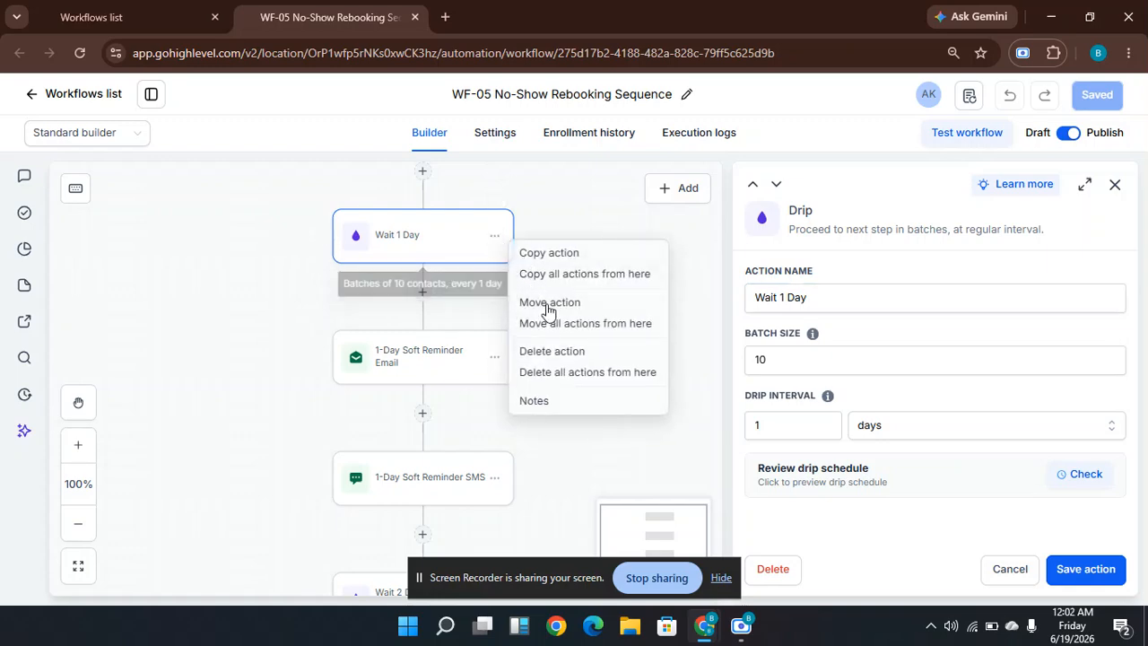
left_click(546, 352)
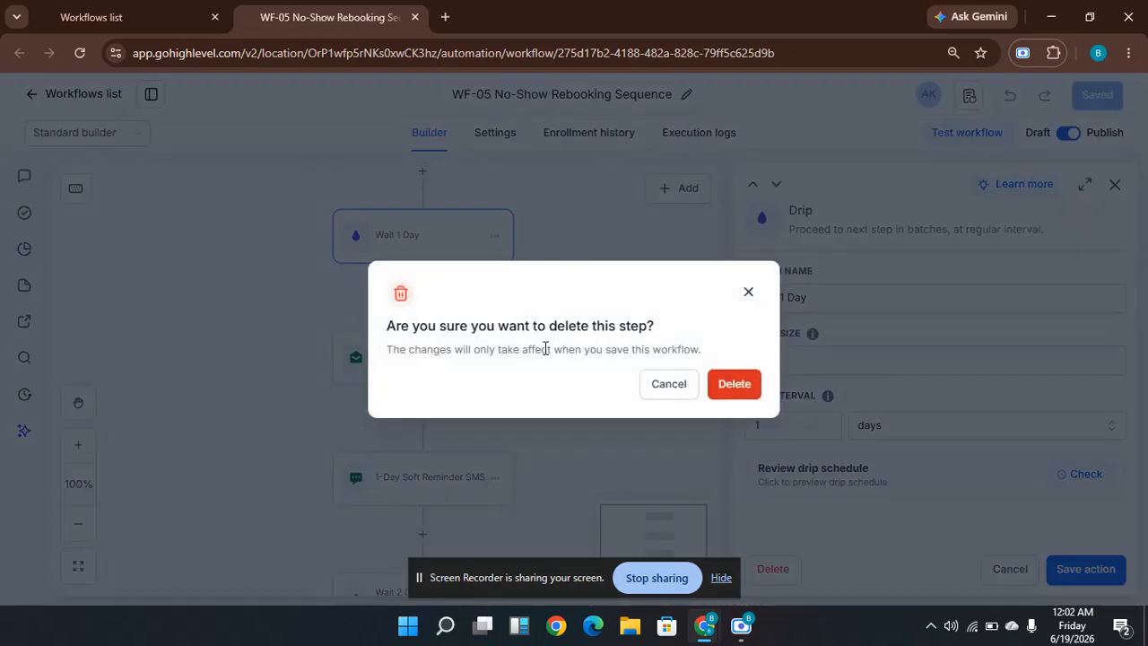
left_click(726, 388)
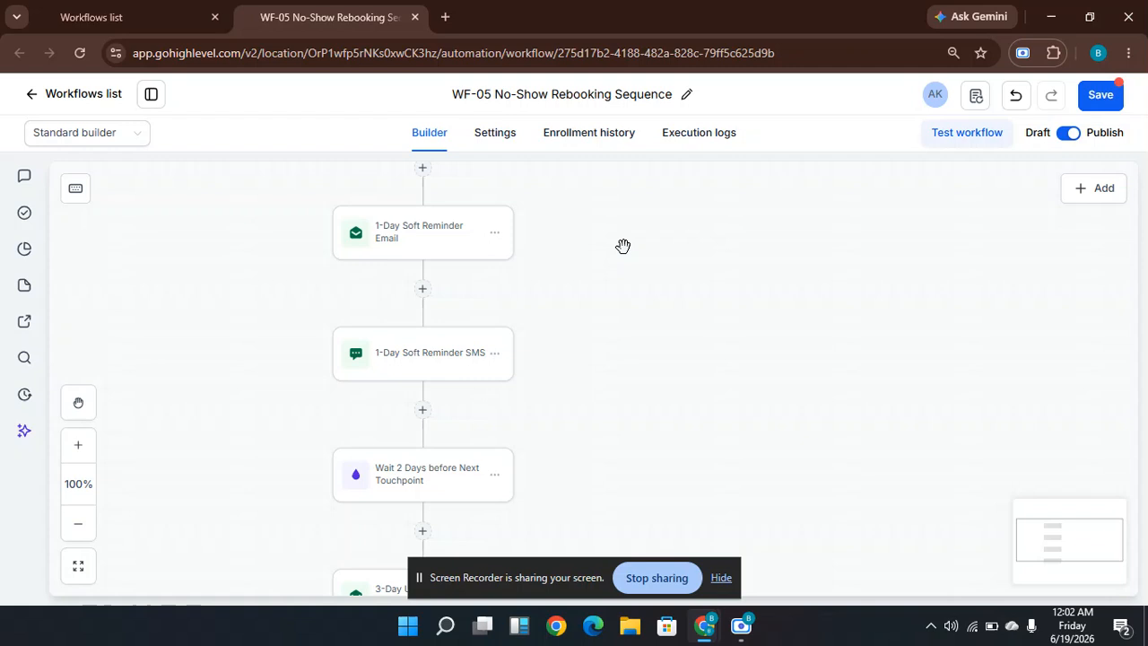
Add a Wait action for a set period of time between Immediate Polite Reminder - SMS and 1-Day Soft Reminder Email.
left_click_drag(604, 225, 589, 328)
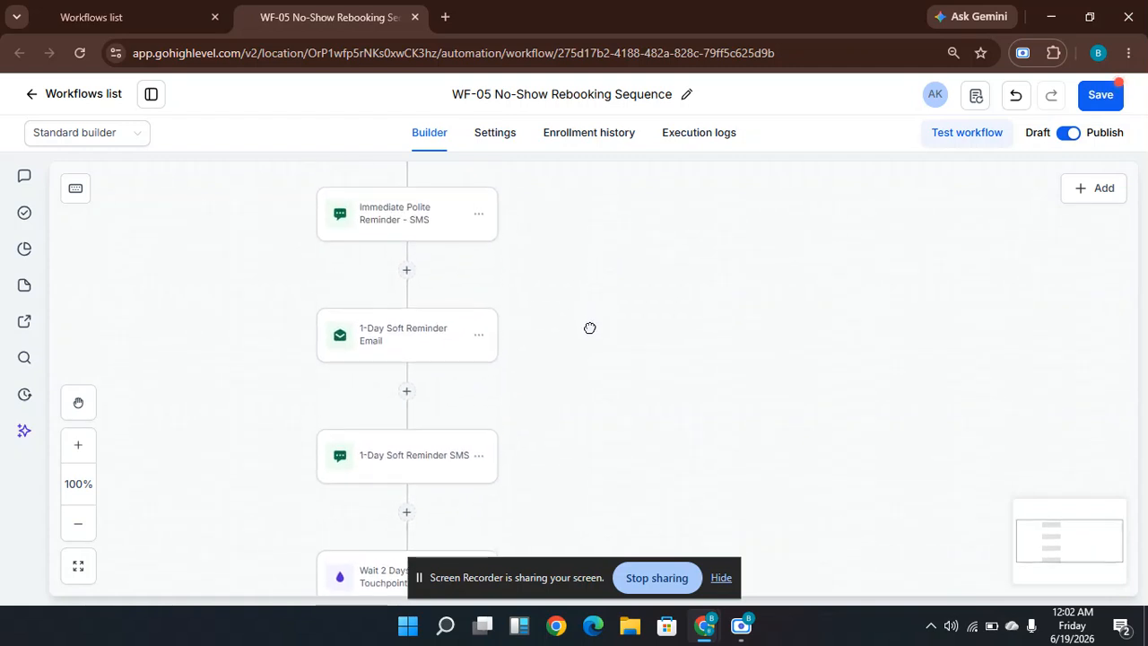
left_click(406, 267)
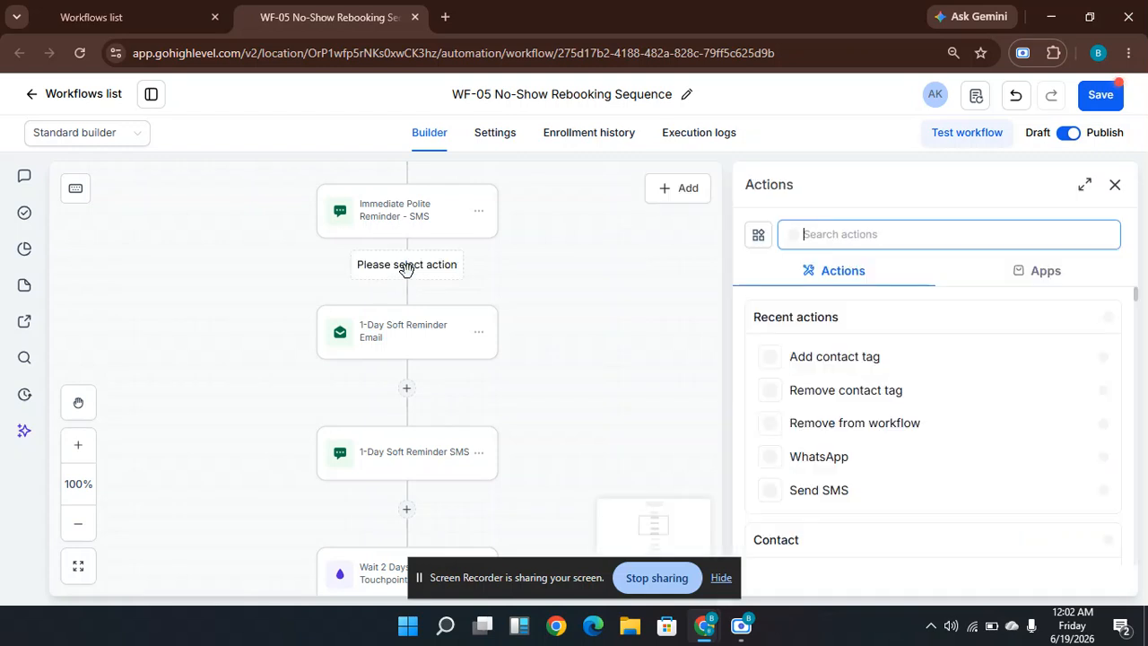
left_click(851, 232)
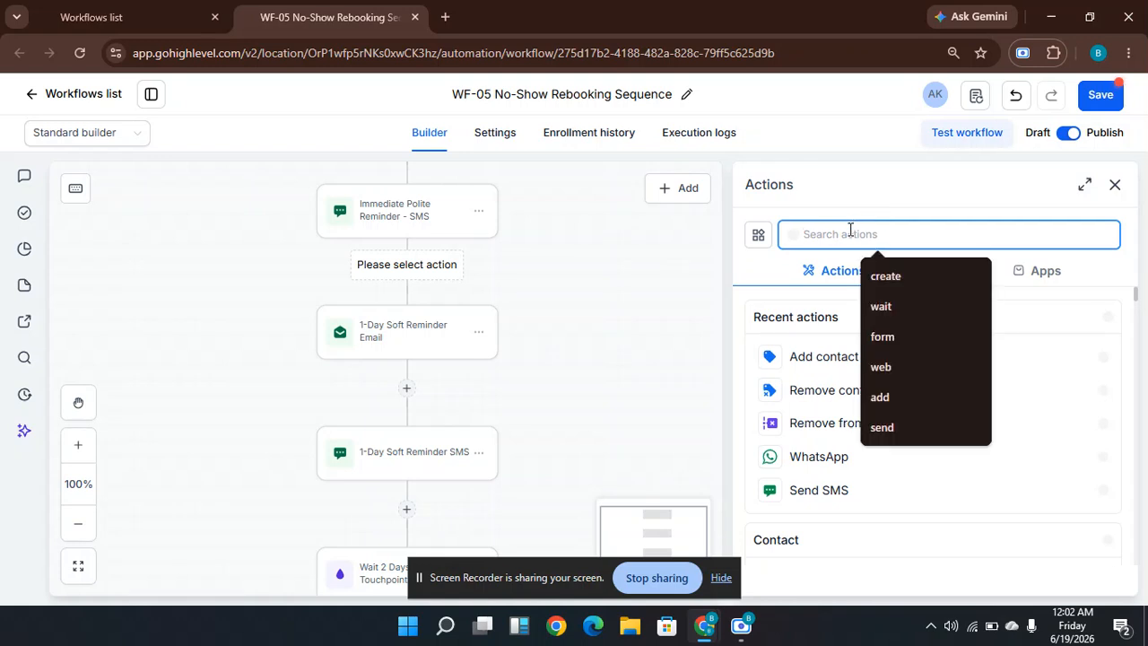
type("wait")
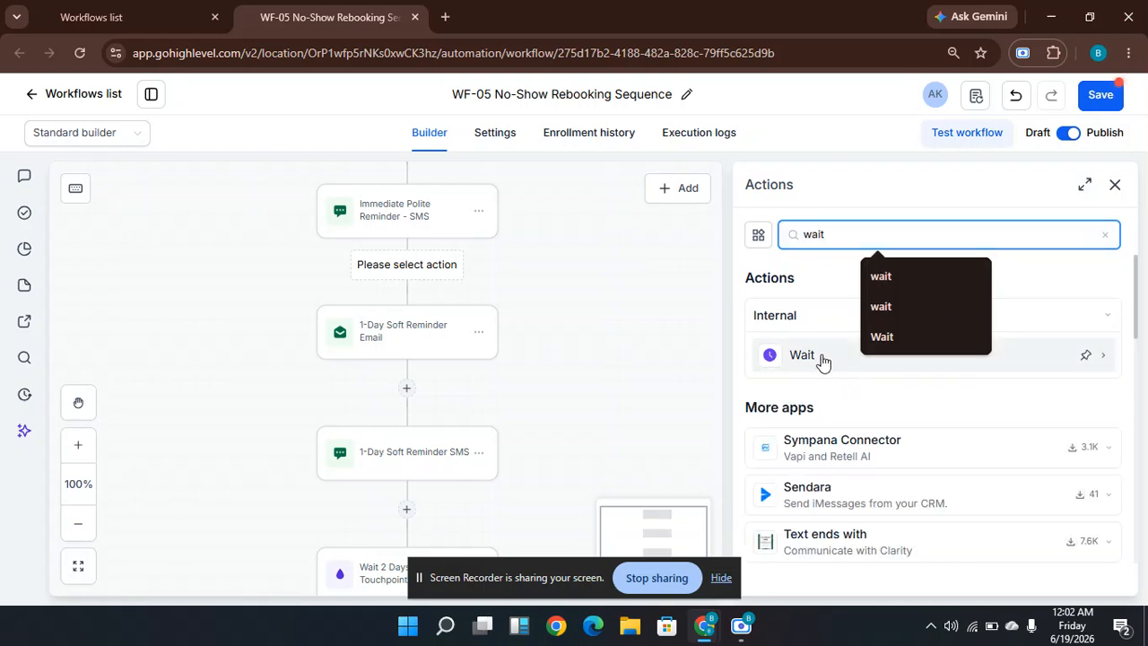
left_click(823, 358)
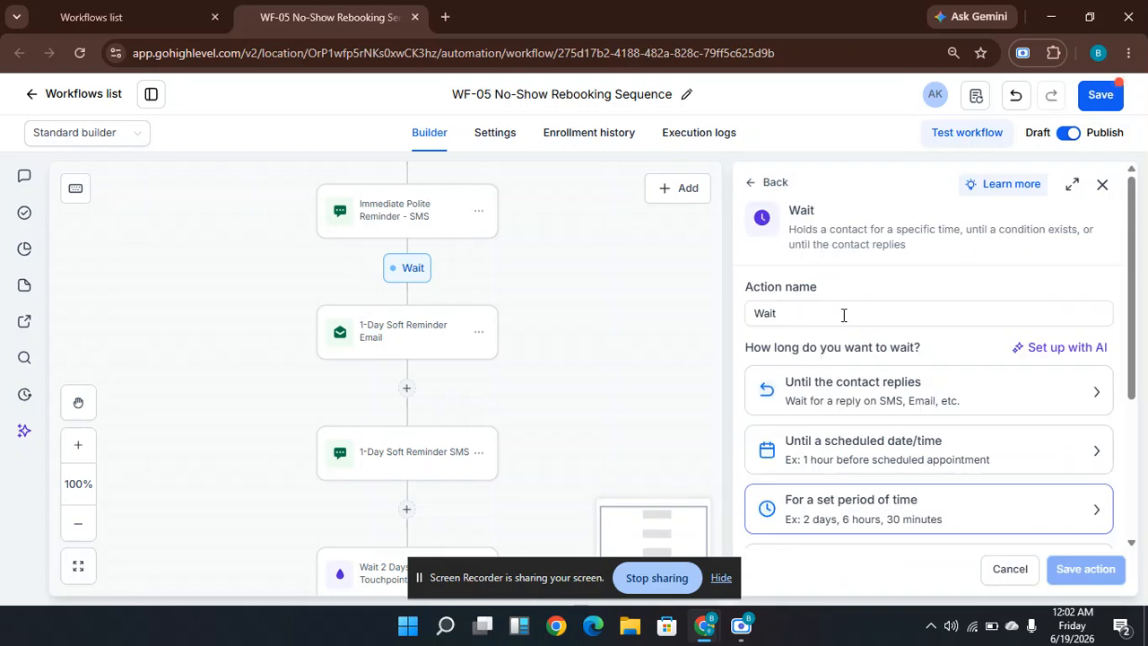
left_click(823, 509)
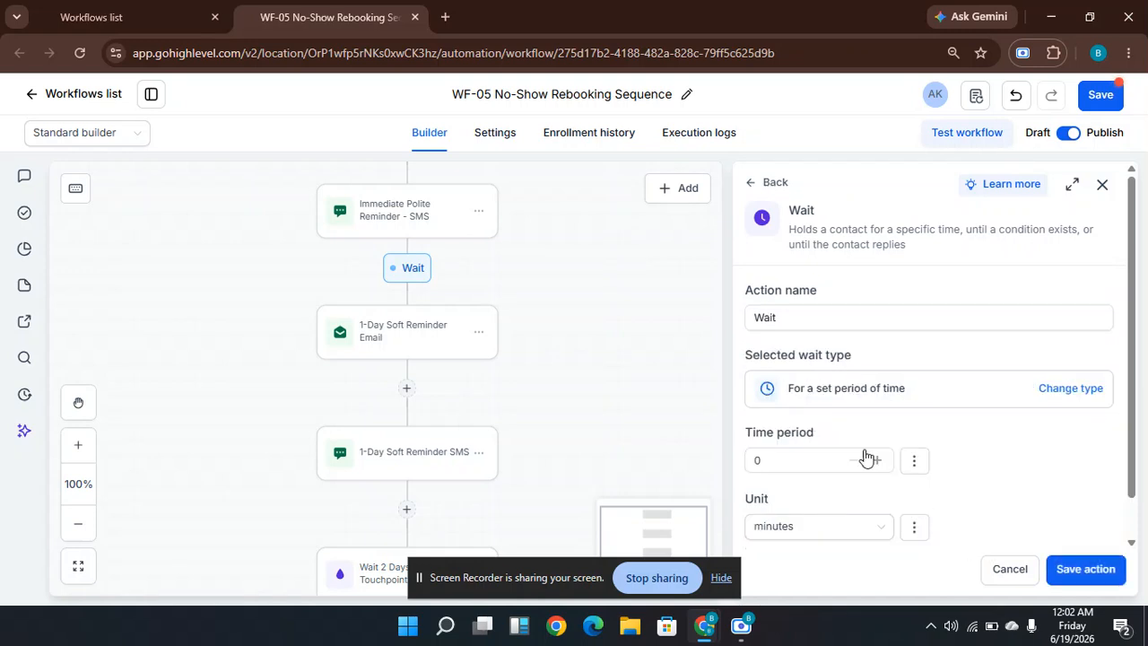
Set the wait period to 1 days, name the action Wait 1 day and save it.
left_click(773, 460)
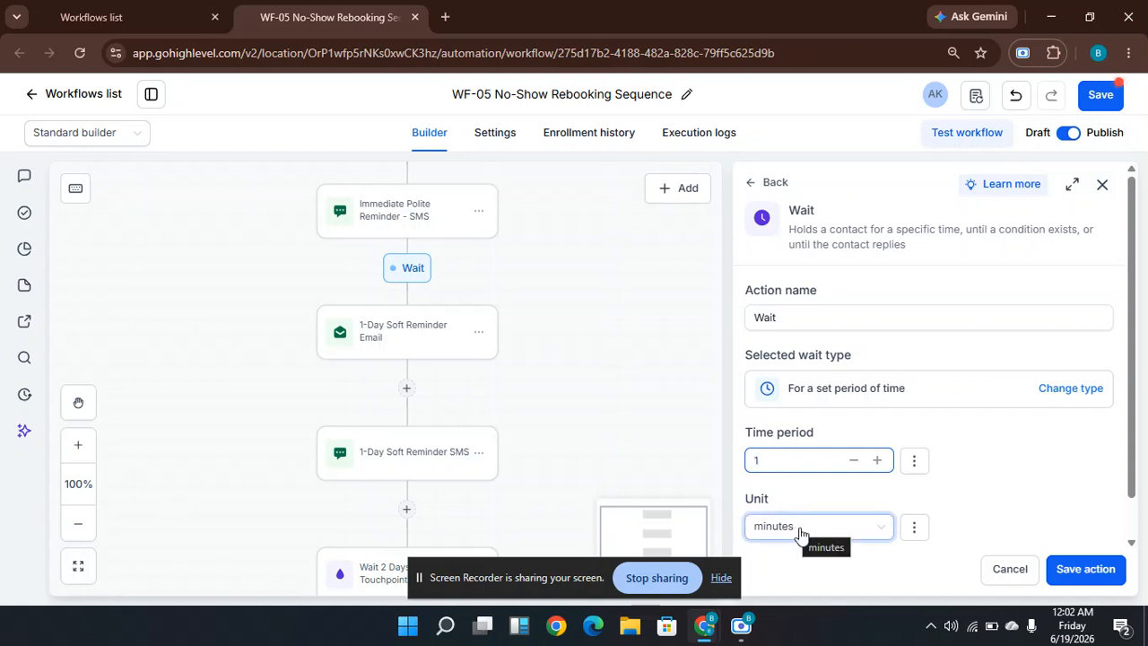
left_click(1041, 468)
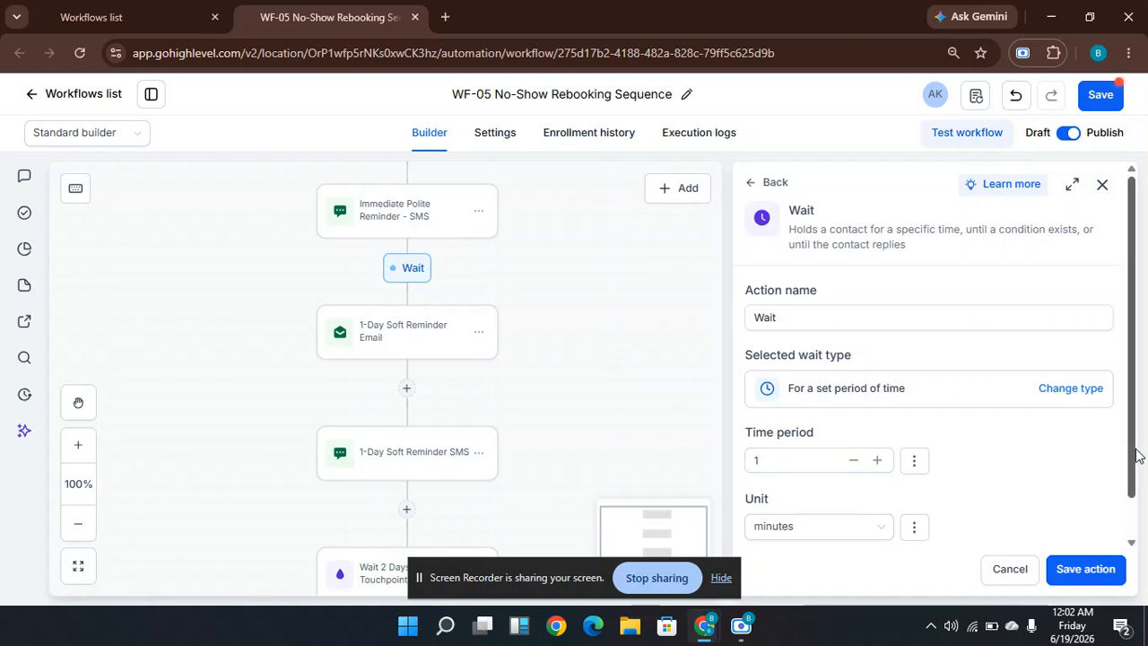
scroll(1136, 455, "down", 1)
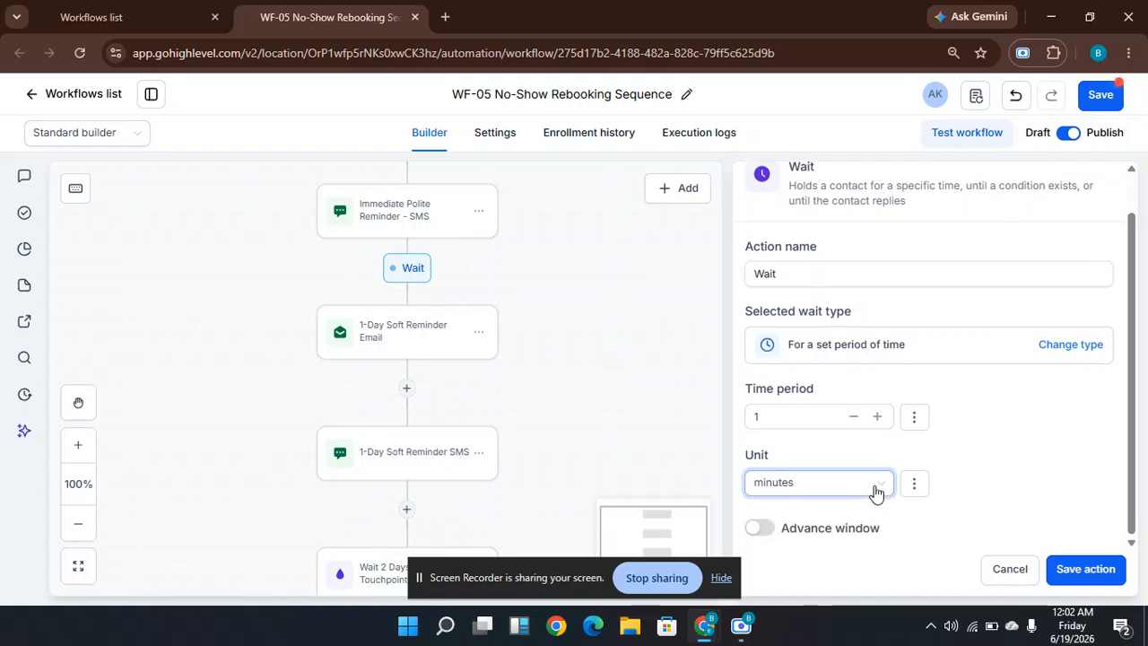
left_click(875, 487)
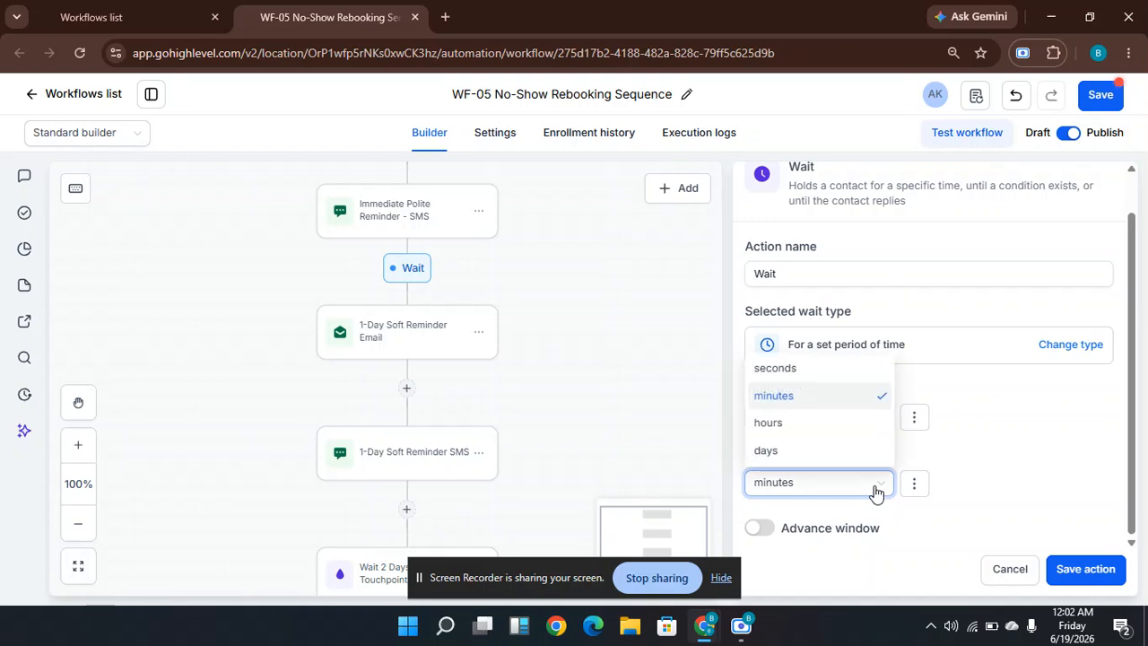
left_click(776, 453)
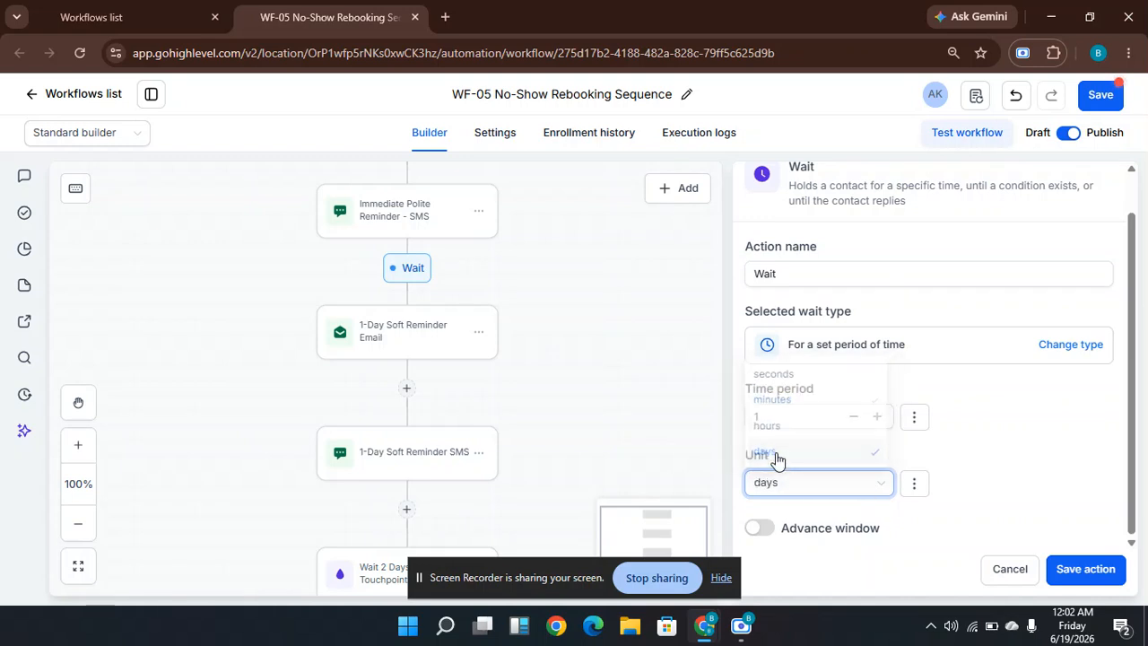
left_click(792, 269)
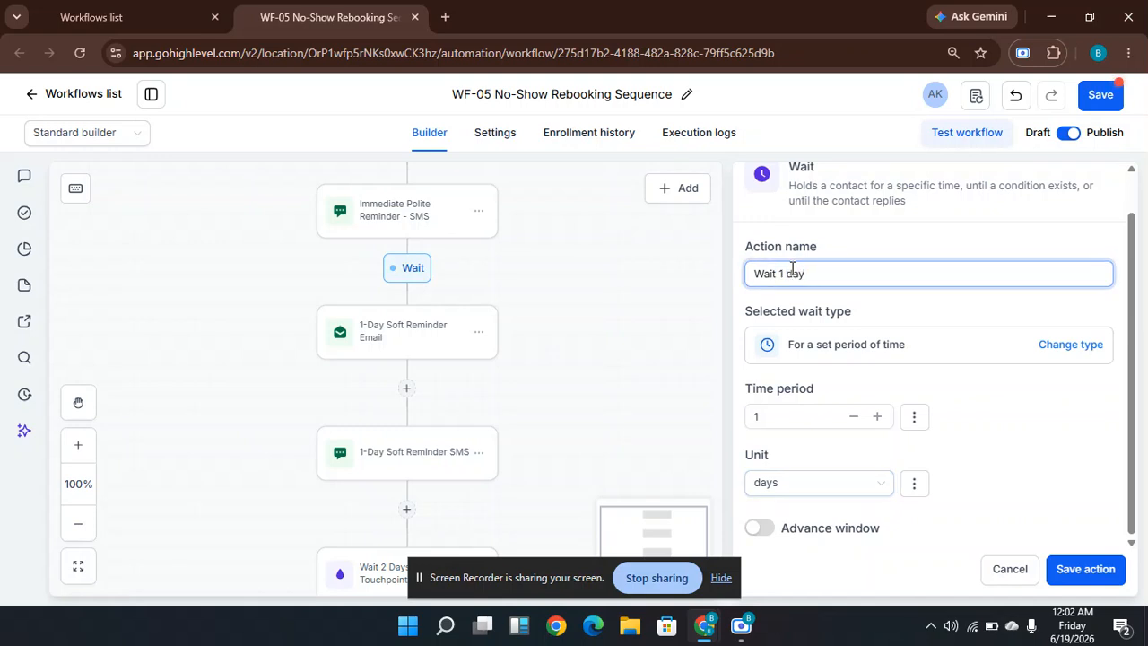
left_click(1093, 578)
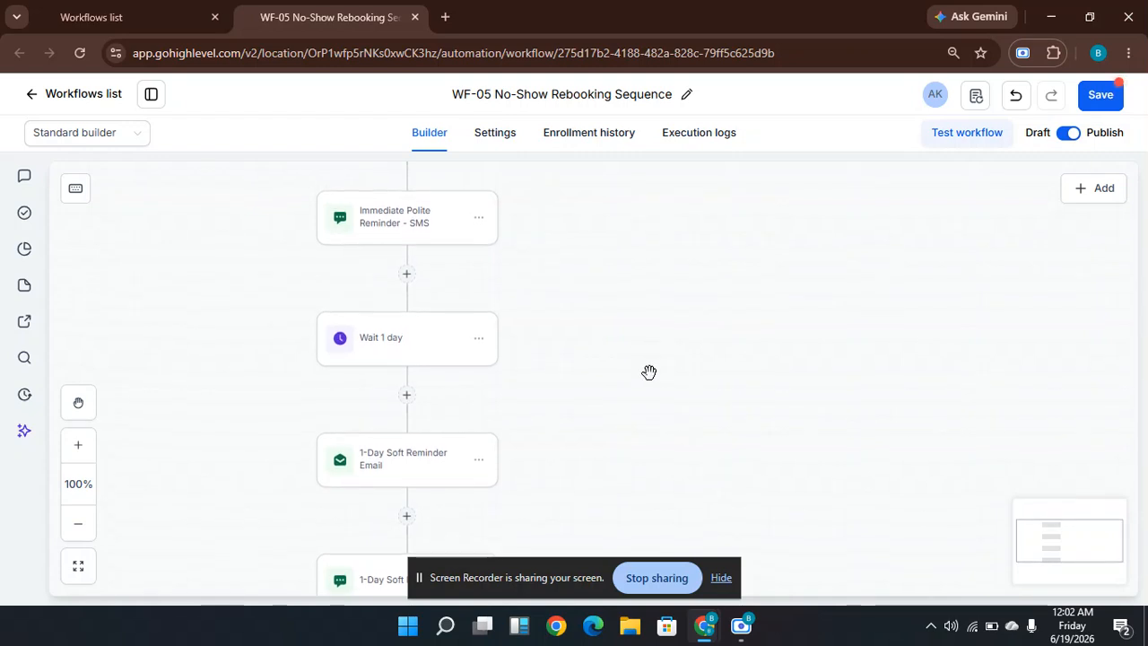
Check the Wait 2 Days before Next Touchpoint drip action after the 1-Day Soft Reminder SMS and delete it.
left_click_drag(574, 517, 610, 413)
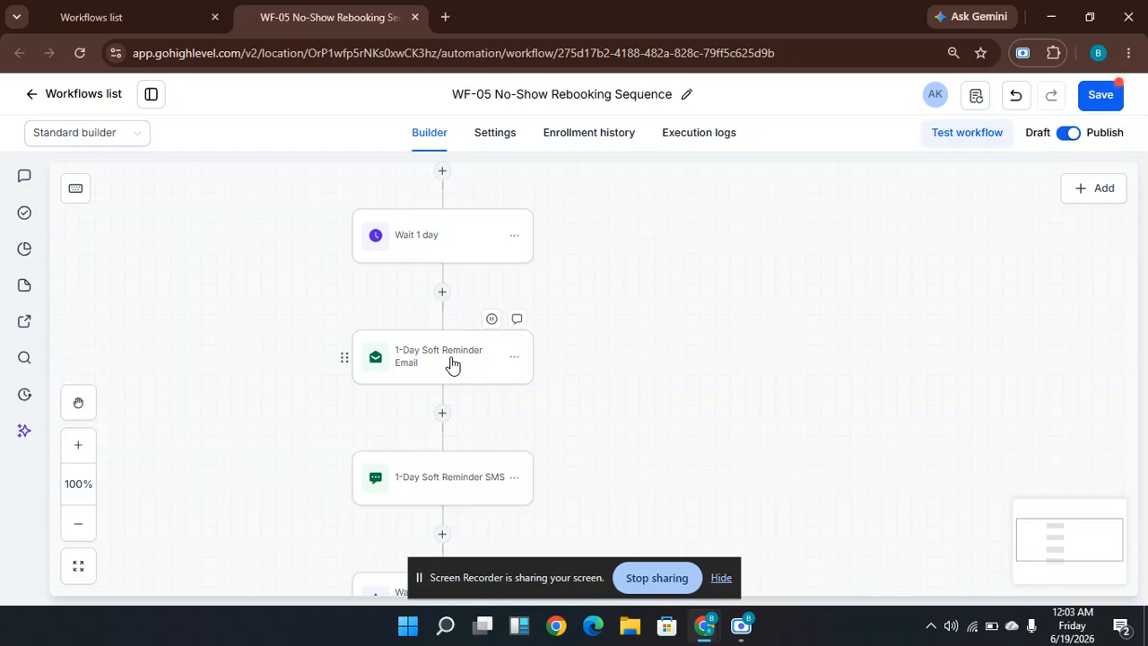
scroll(613, 297, "down", 3)
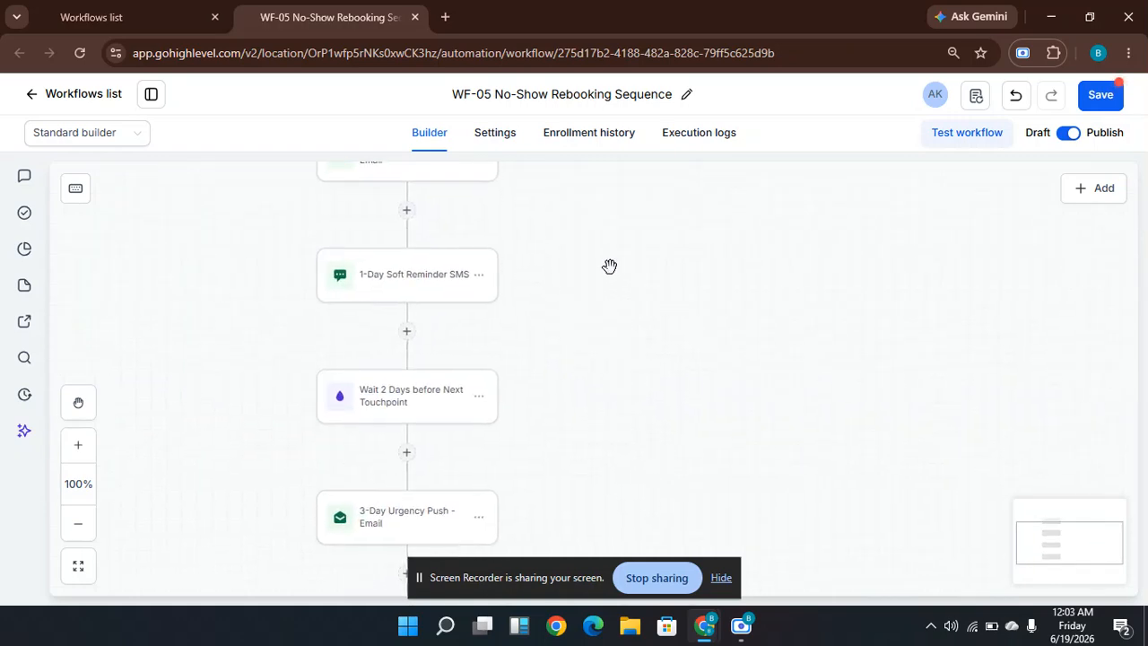
scroll(607, 377, "down", 1)
mouse_move(403, 371)
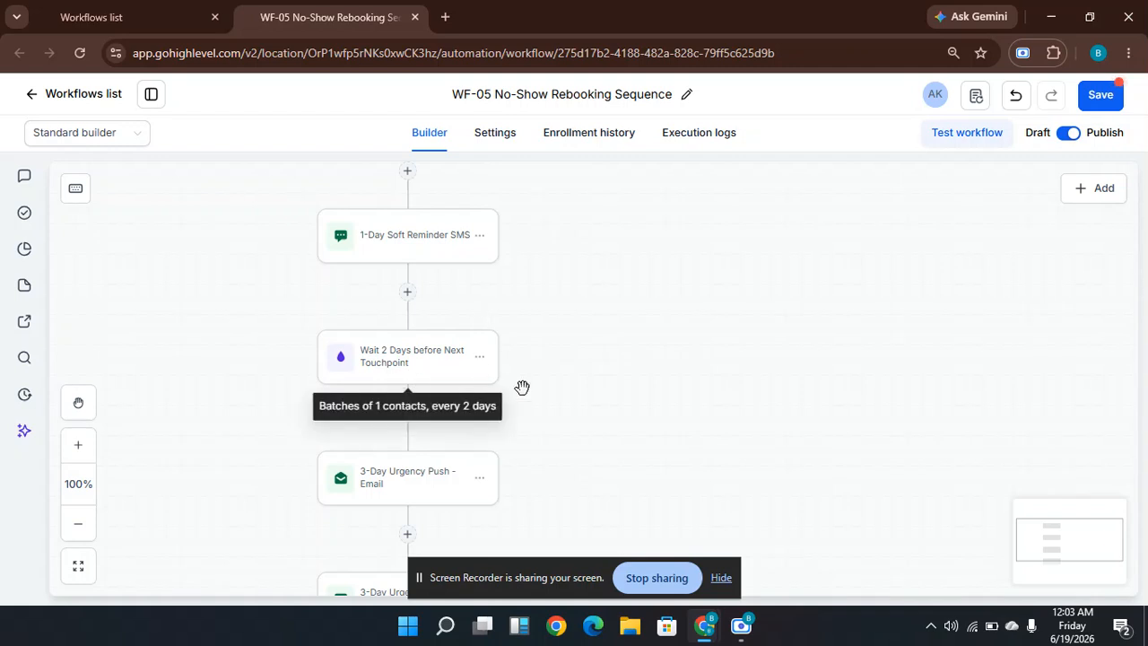
left_click(410, 362)
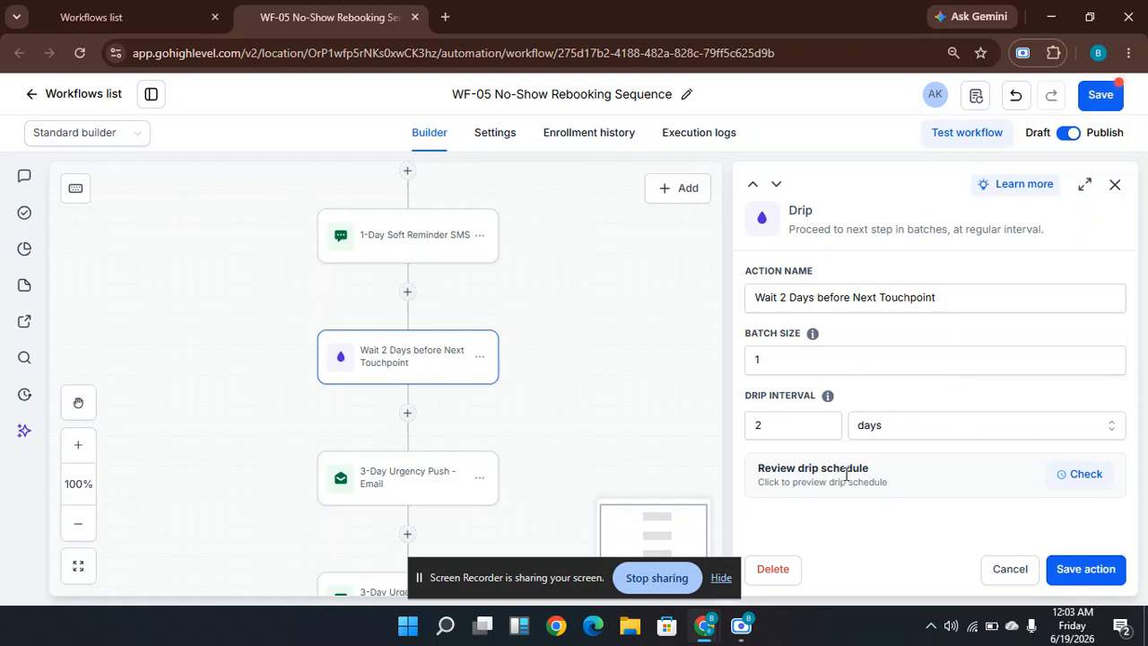
left_click(479, 358)
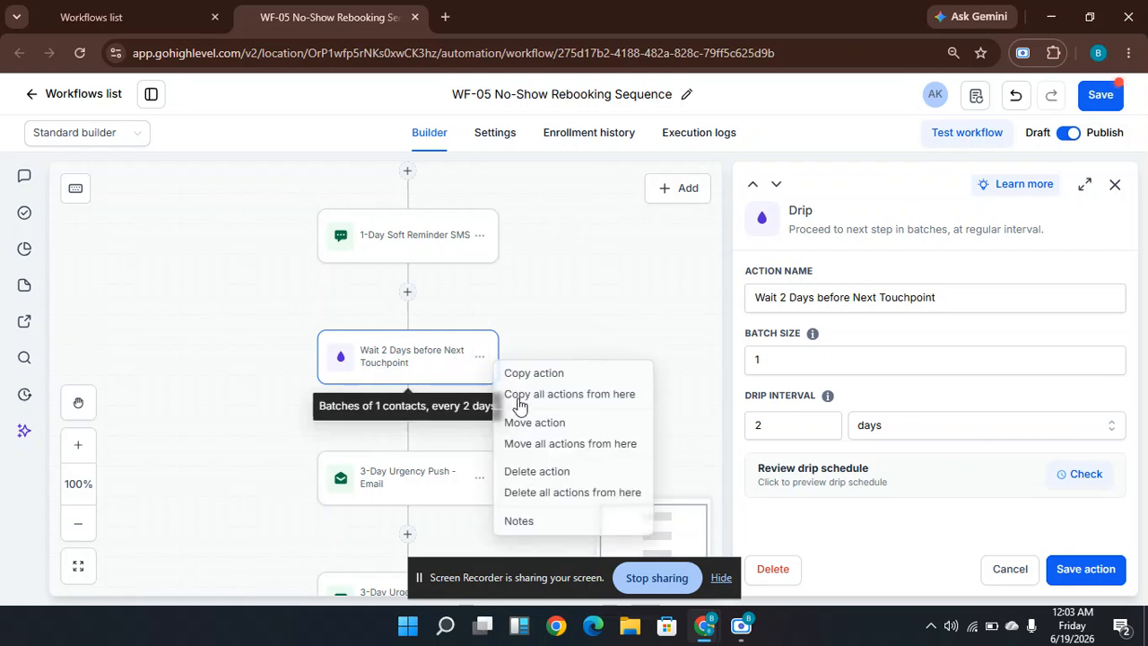
left_click(536, 473)
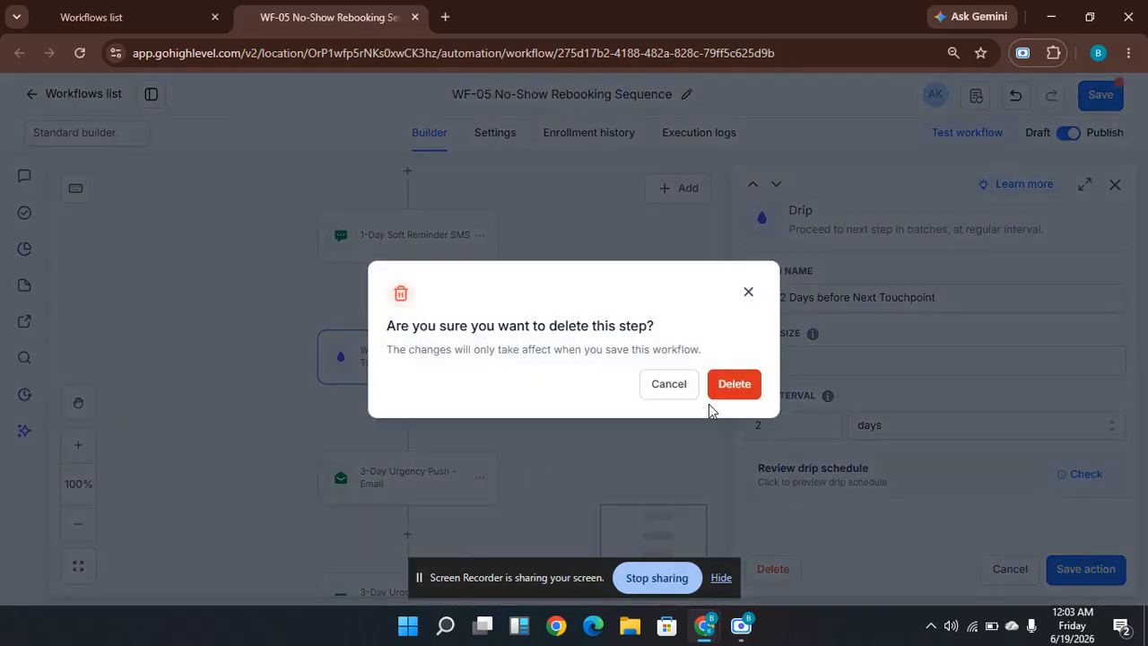
left_click(731, 395)
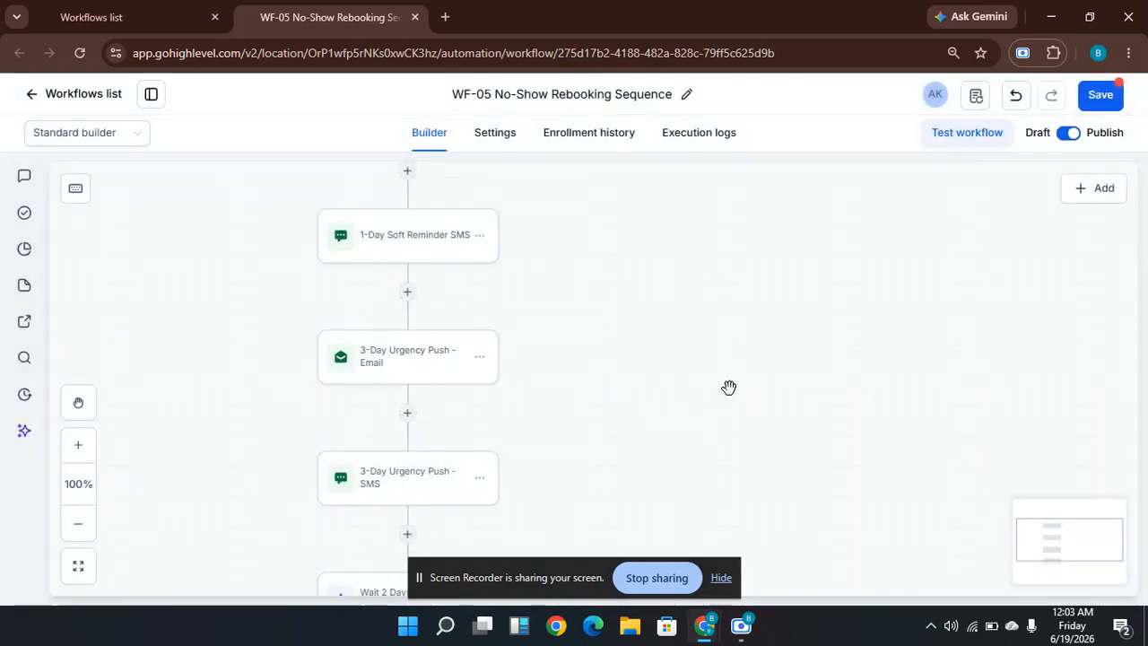
Copy the Wait 1 day action and paste it below 1-Day Soft Reminder SMS.
scroll(628, 404, "up", 3)
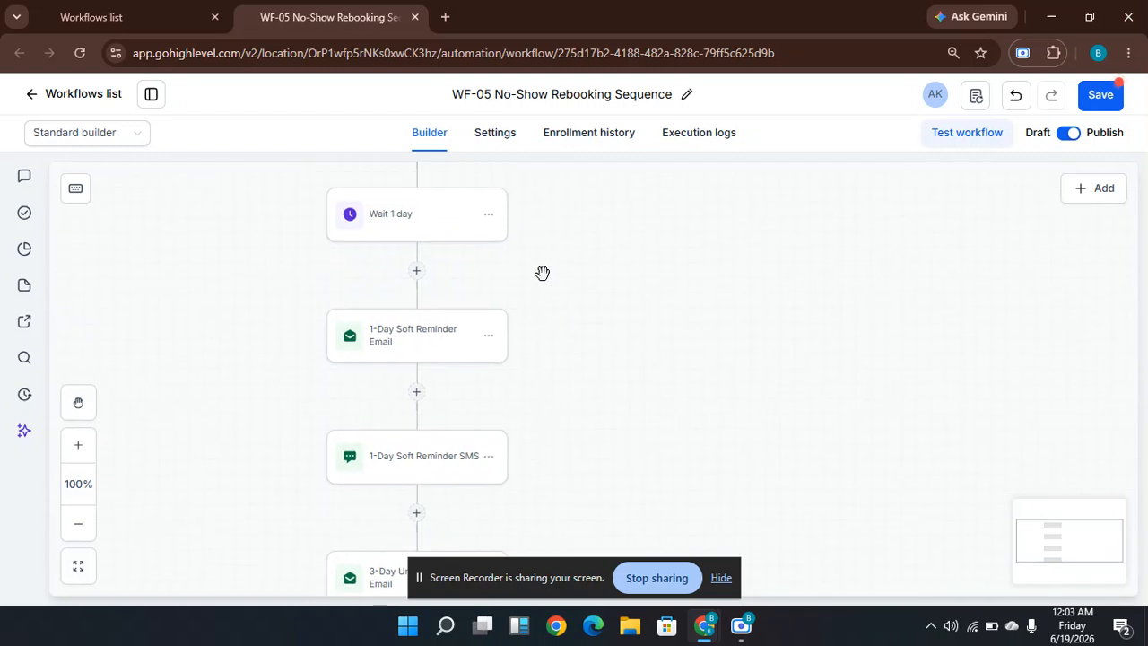
left_click(490, 215)
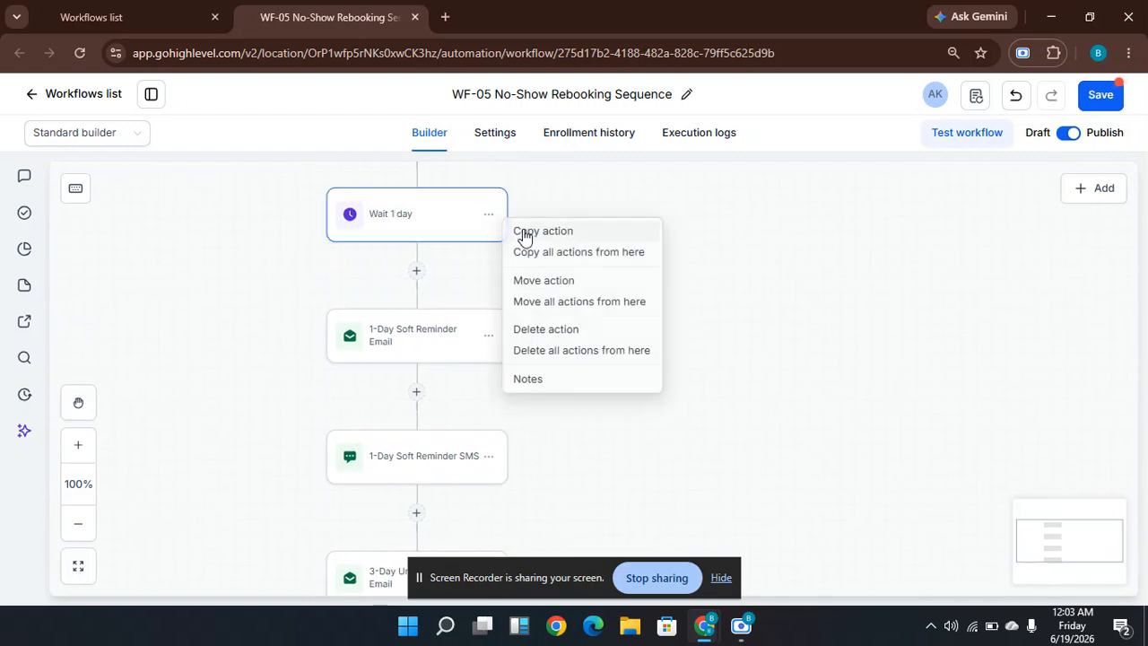
left_click(525, 233)
scroll(633, 269, "down", 3)
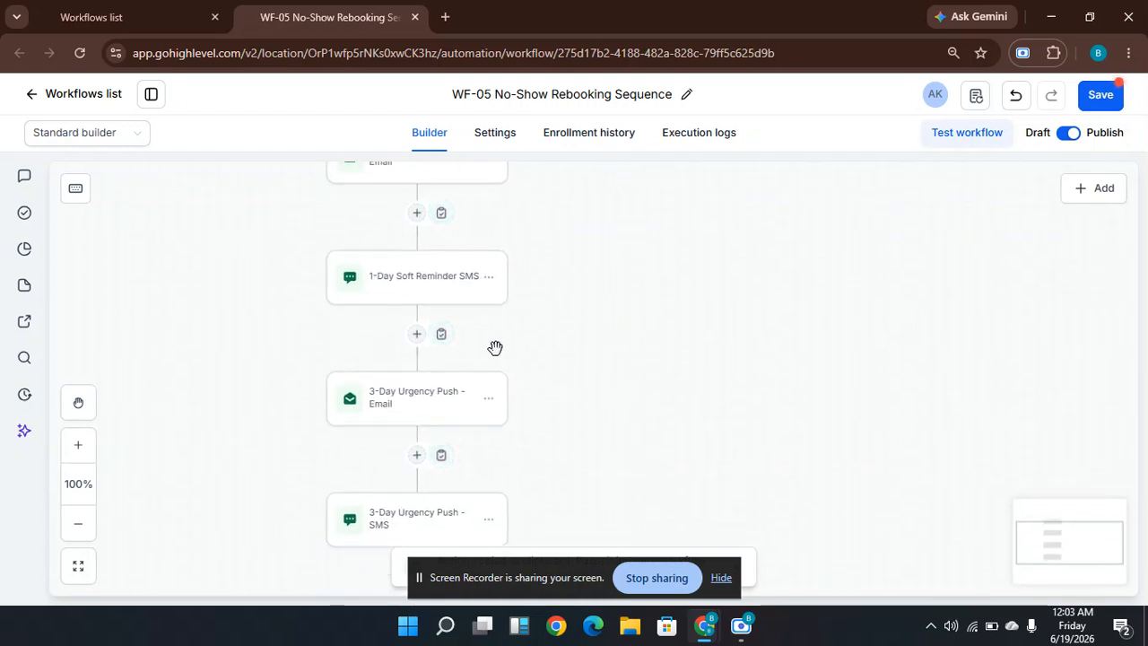
left_click(441, 335)
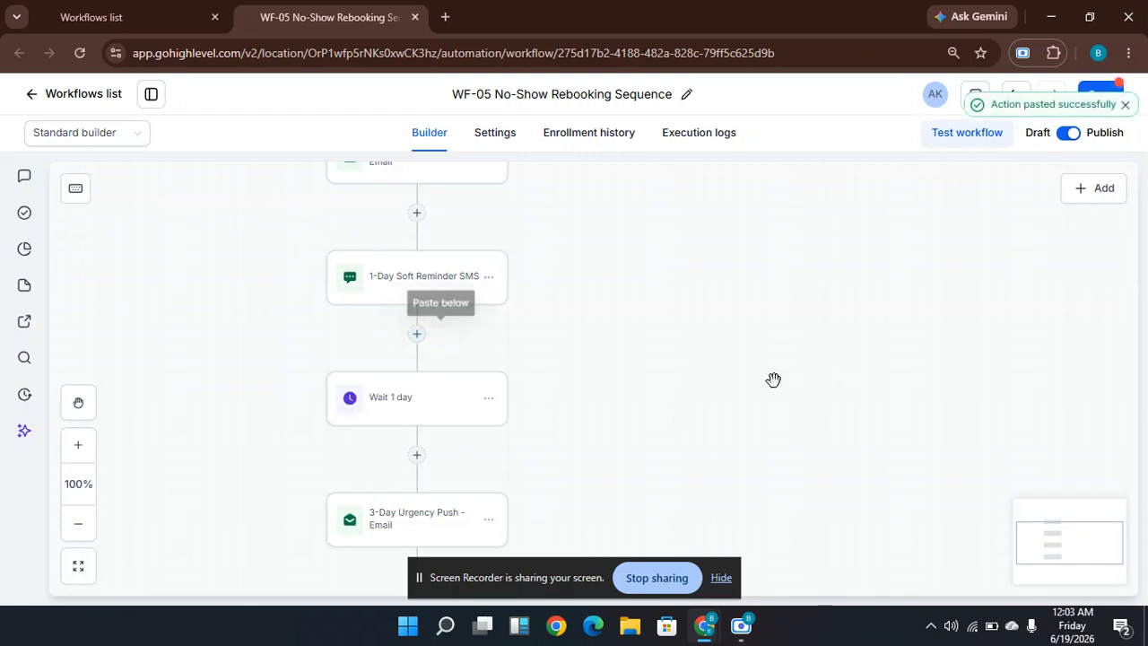
Rename the pasted wait after 1-Day Soft Reminder SMS to Wait 2 days, set its time period to match and save the action.
left_click(425, 404)
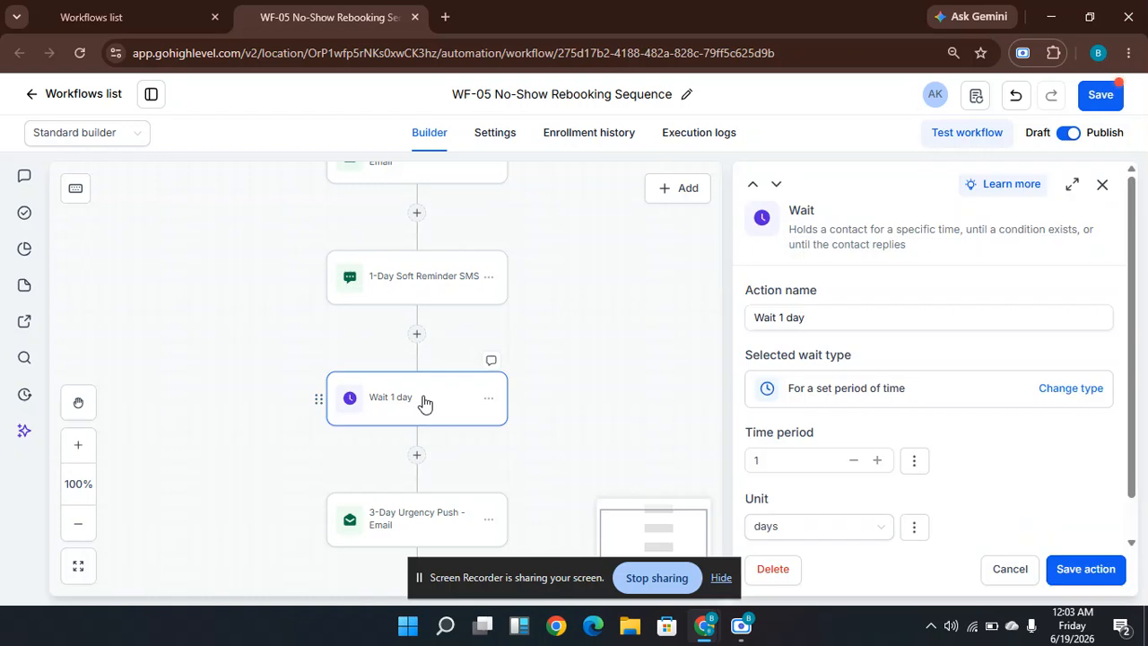
left_click(793, 316)
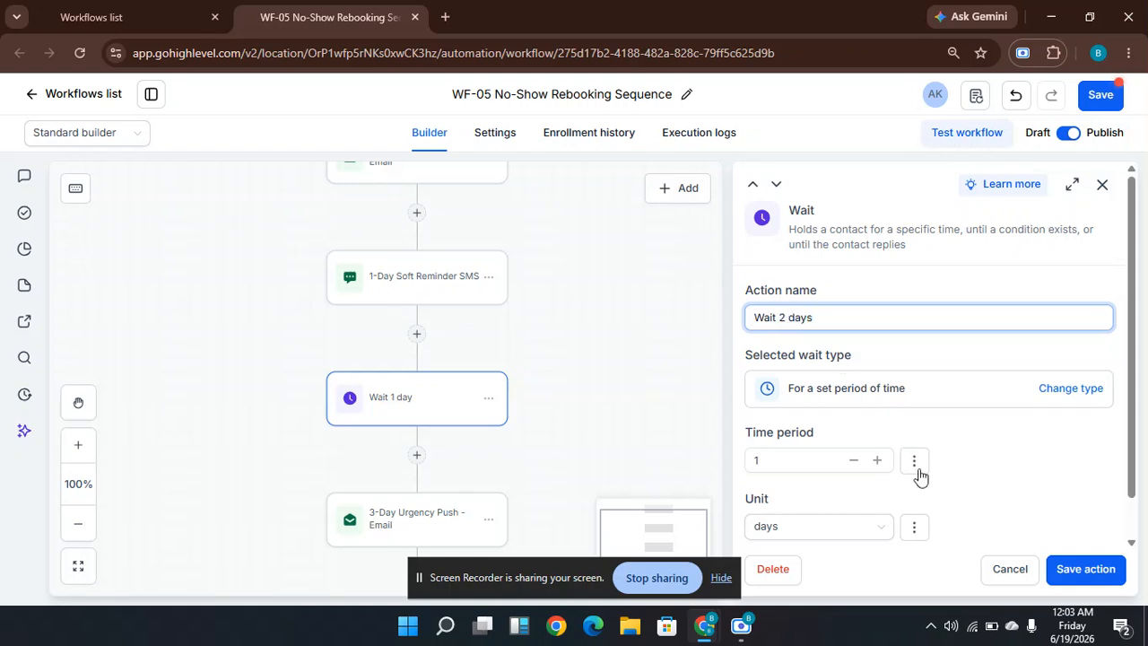
double_click(777, 462)
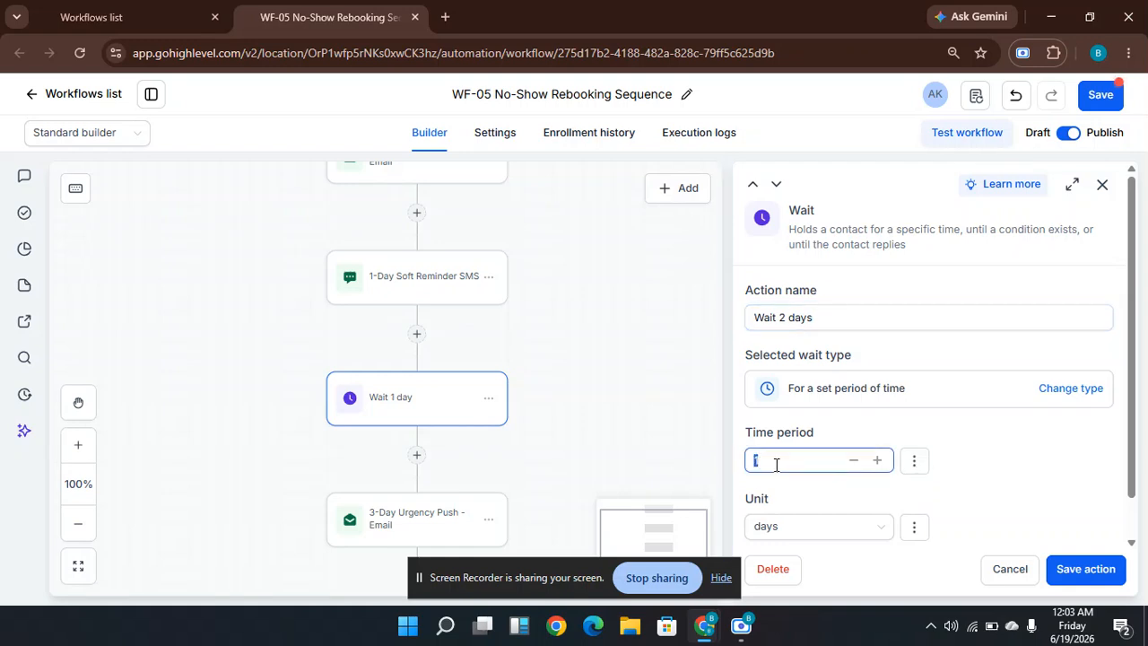
left_click(1082, 569)
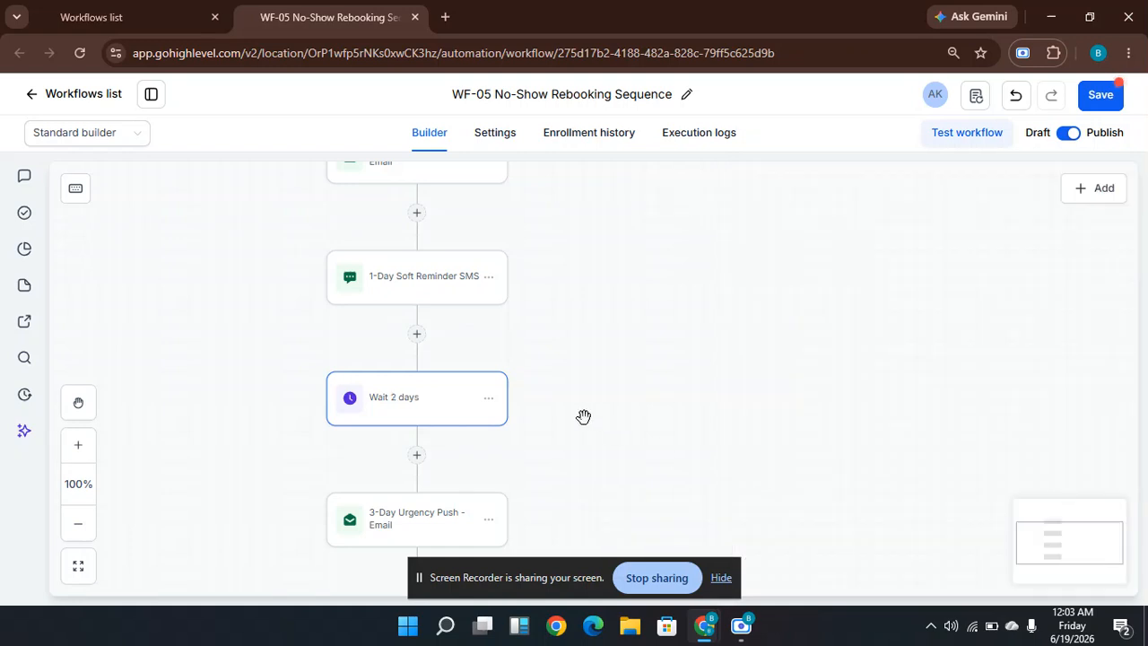
Paste the copied Wait 1 day action directly before the Wait 2 Days for Day 5 Follow-Up drip.
scroll(699, 502, "down", 3)
scroll(705, 273, "down", 6)
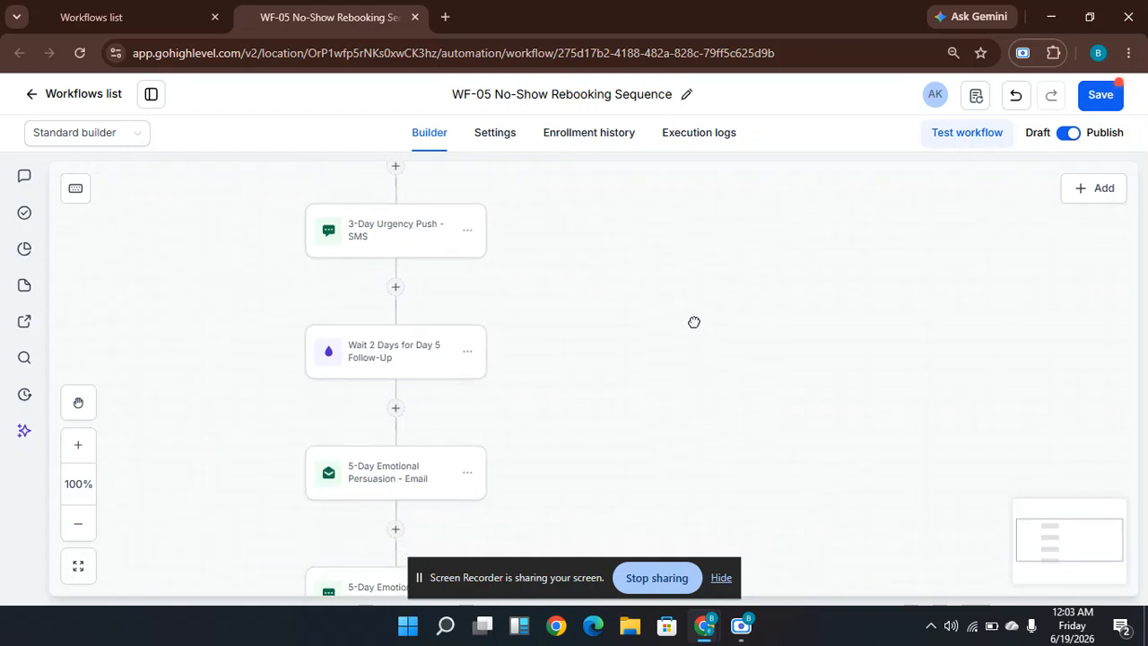
left_click_drag(697, 356, 691, 292)
mouse_move(671, 405)
left_mouse_down()
mouse_move(674, 328)
mouse_move(672, 431)
left_mouse_up()
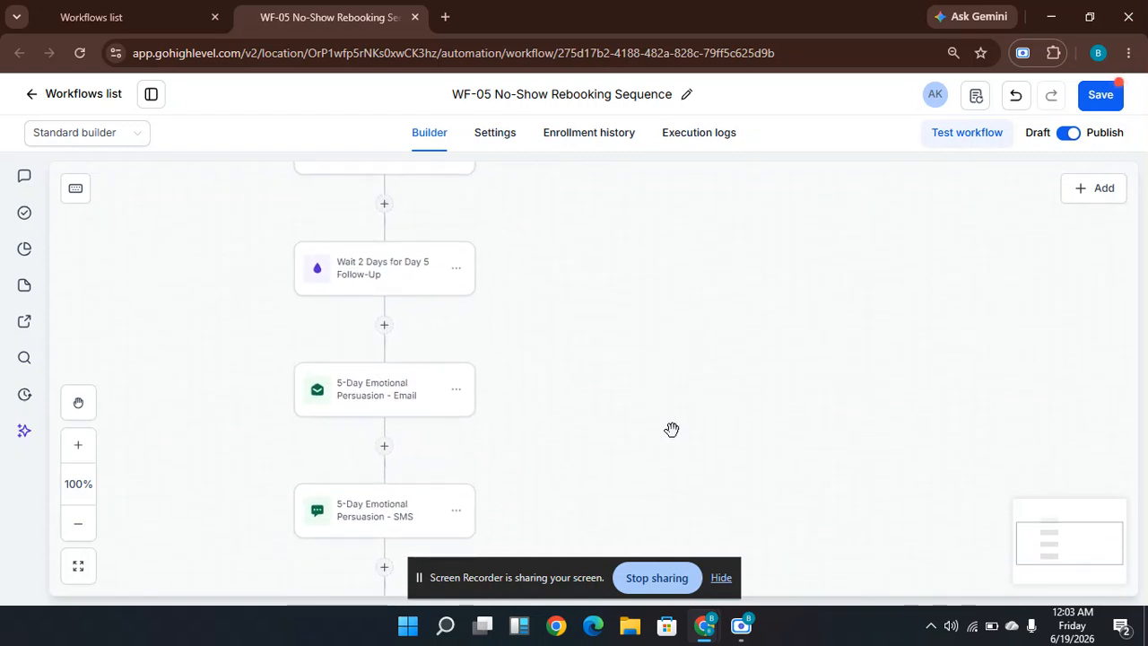
left_click(455, 270)
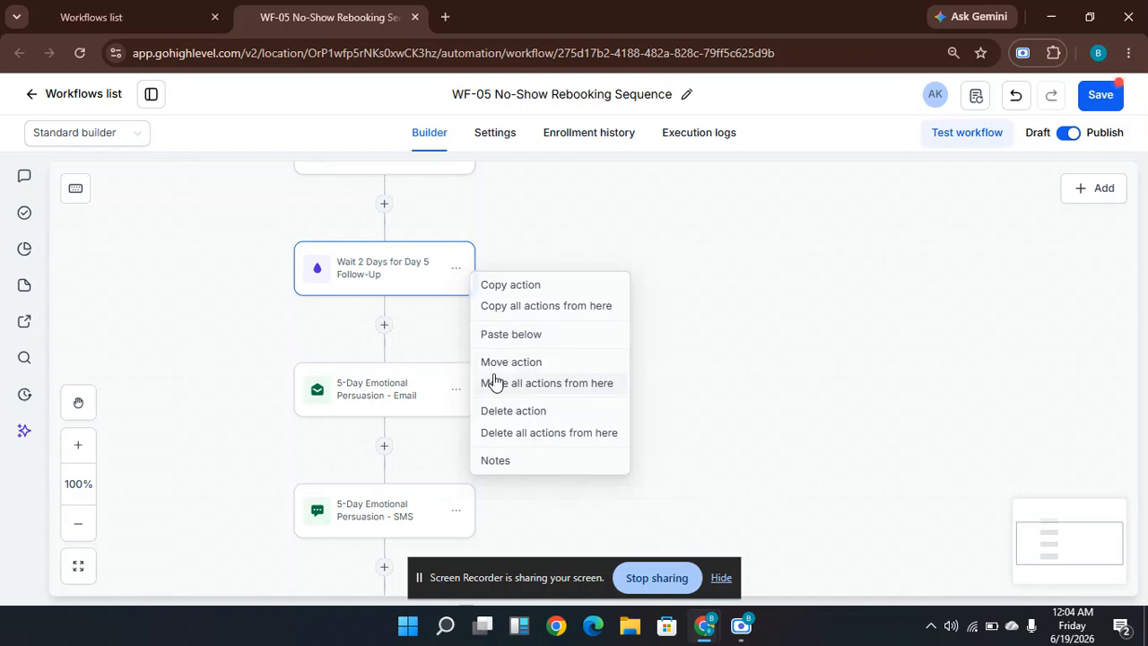
mouse_move(410, 204)
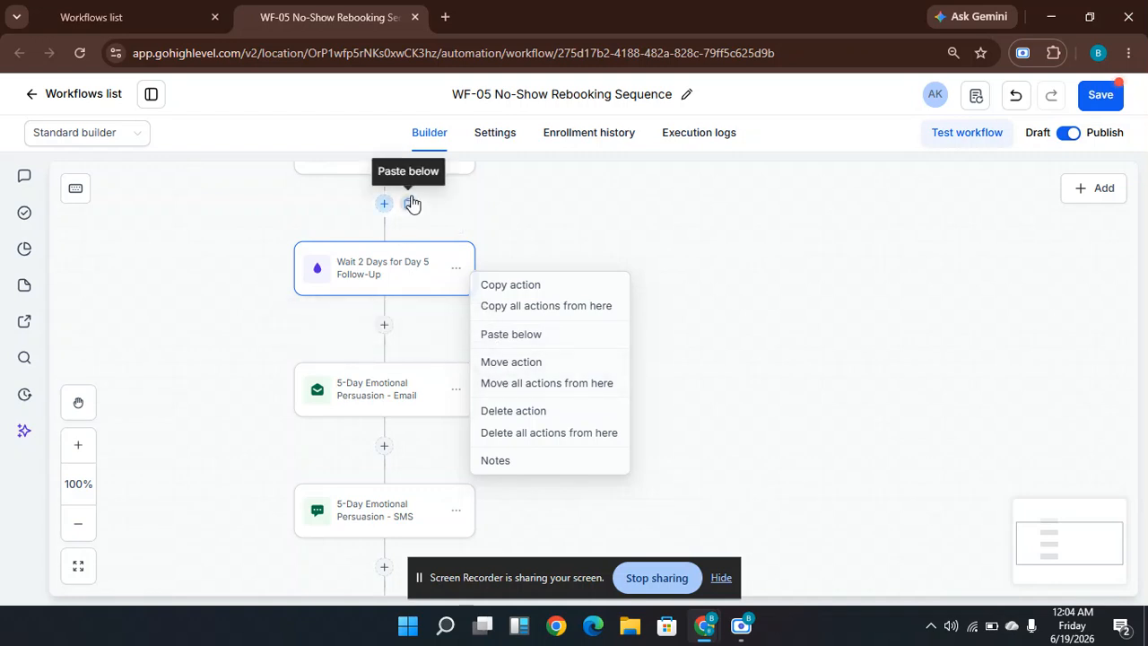
left_click(410, 206)
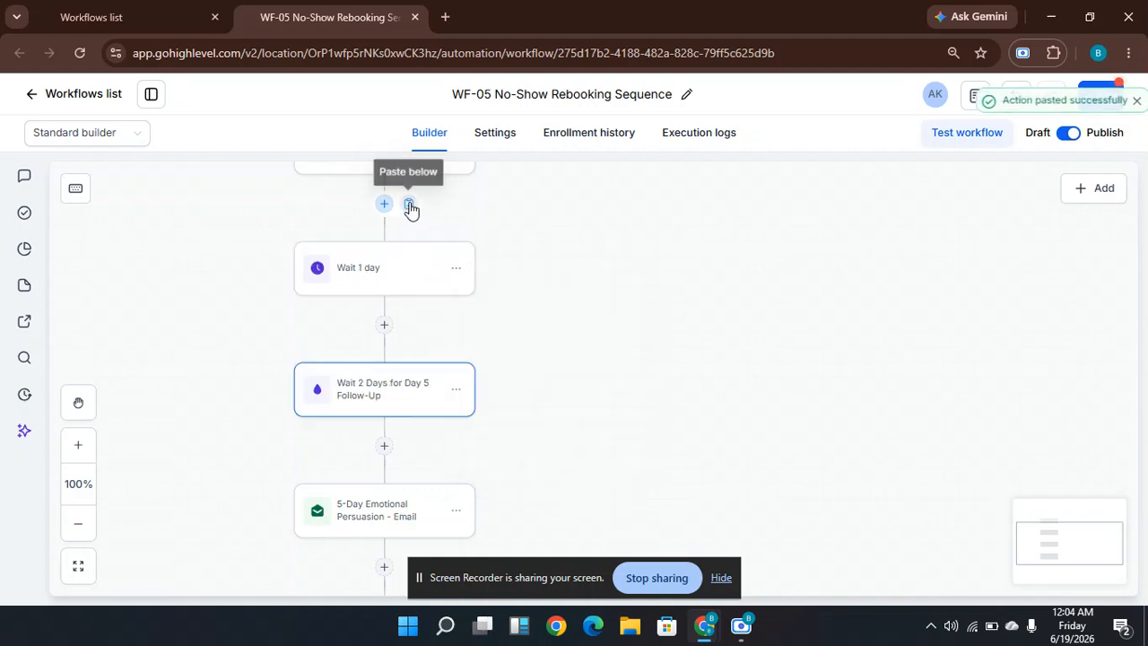
Rename the wait pasted before the Day 5 follow-up drip to Wait 5 days, set its time period to 5 days and save it.
left_click(378, 264)
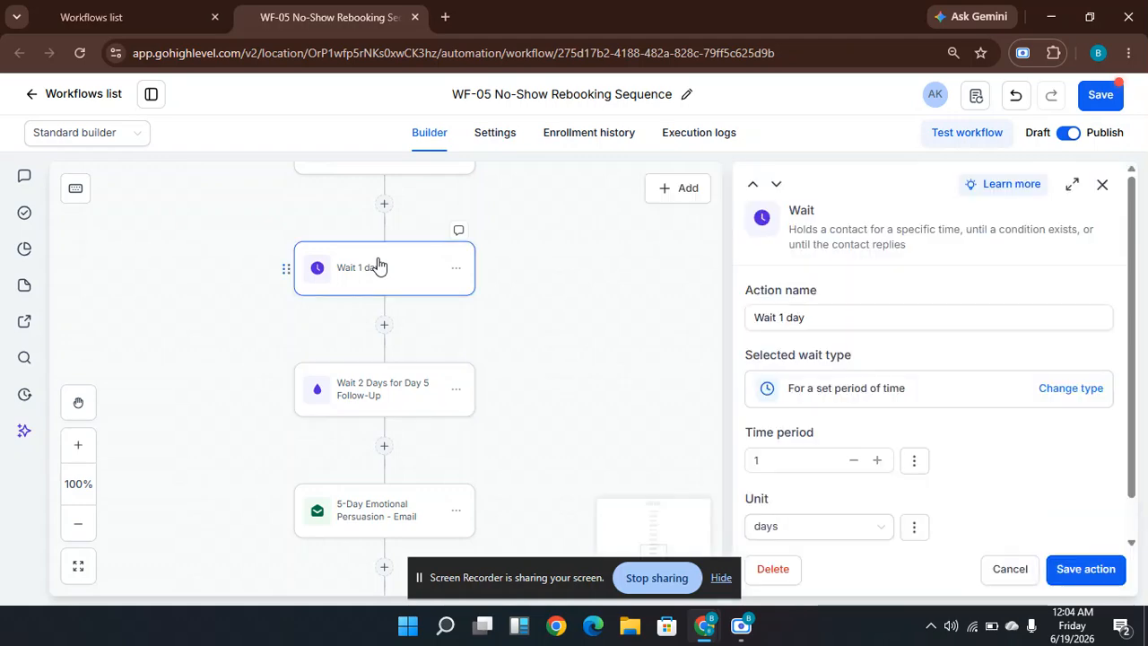
left_click(779, 316)
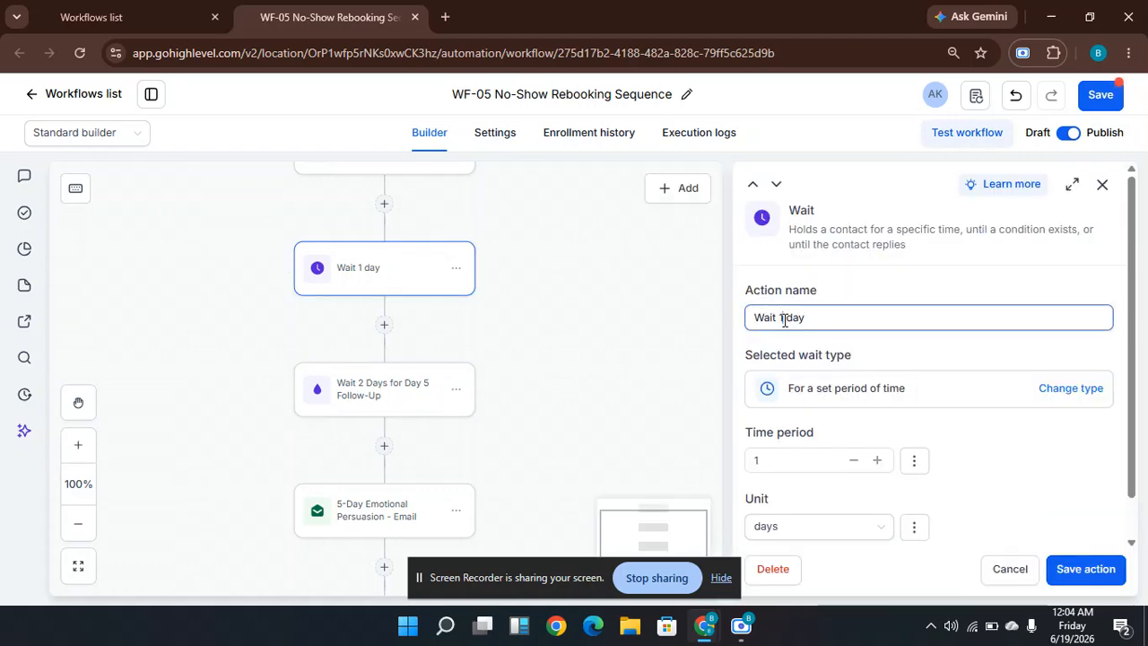
type("5")
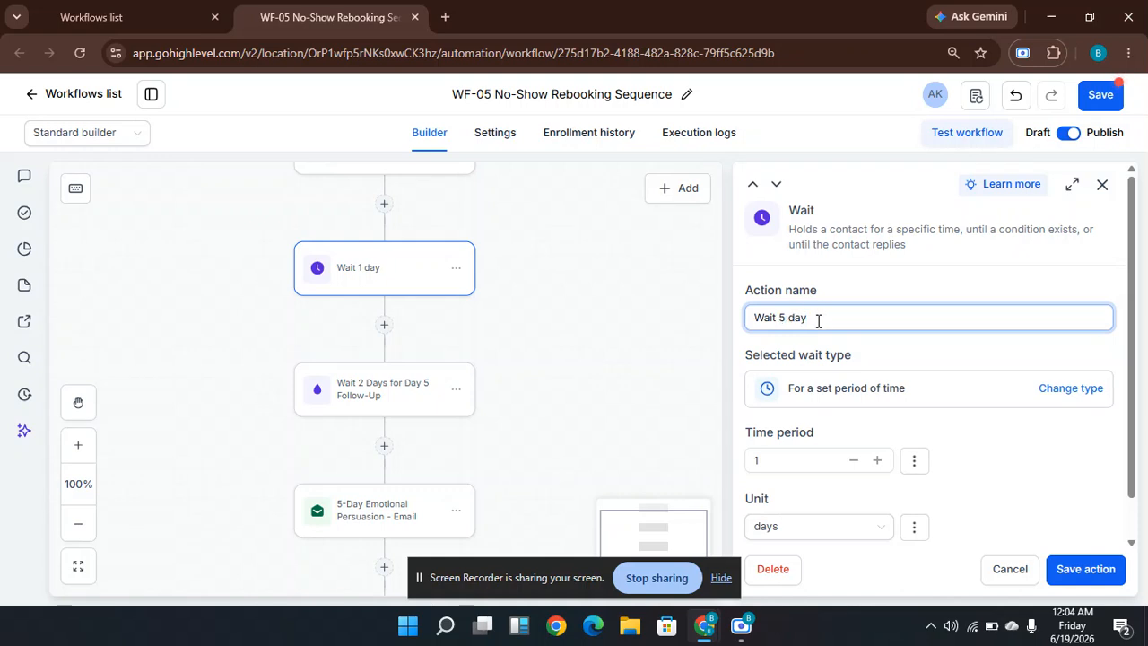
double_click(764, 458)
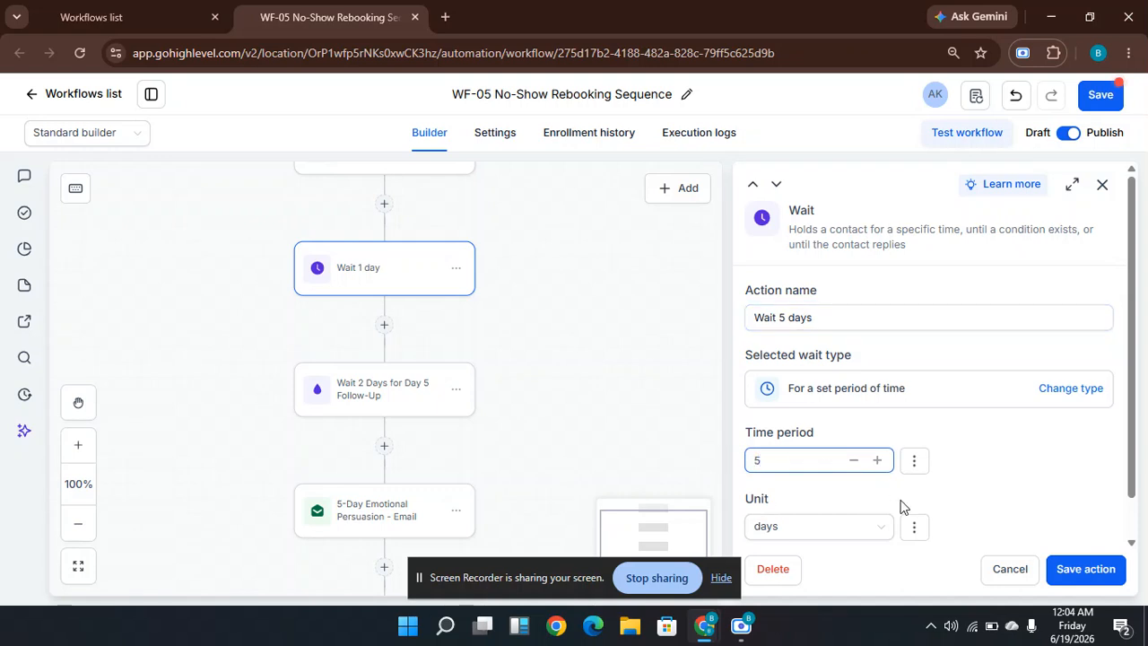
left_click(1076, 568)
Delete the Wait 2 Days for Day 5 Follow-Up drip action from the sequence.
left_click(457, 390)
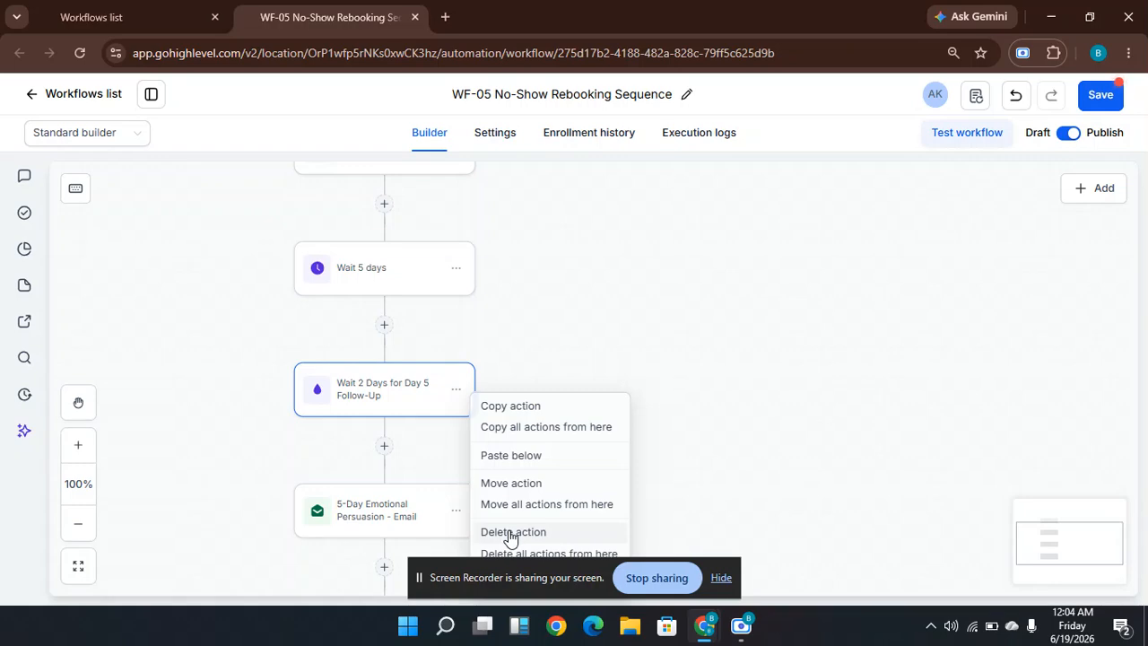
left_click(510, 534)
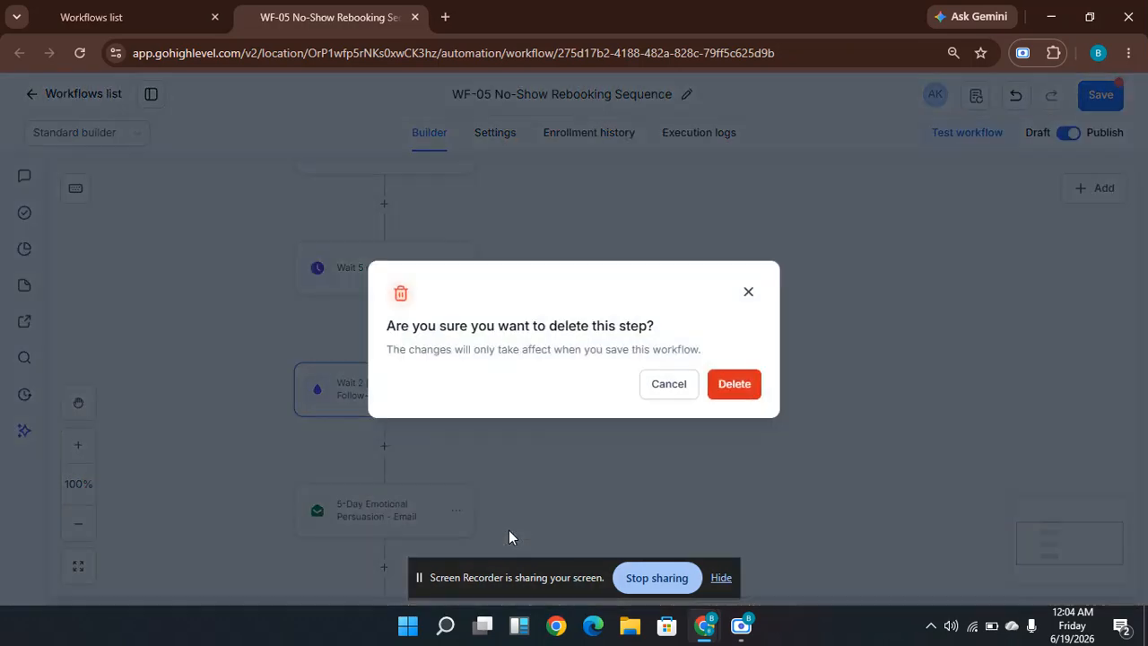
left_click(734, 384)
Paste the copied Wait 1 day action between 5-Day Emotional Persuasion - SMS and the Wait 3-5 Days for Final Follow-up drip.
left_click_drag(673, 472, 674, 324)
left_click_drag(649, 443, 638, 384)
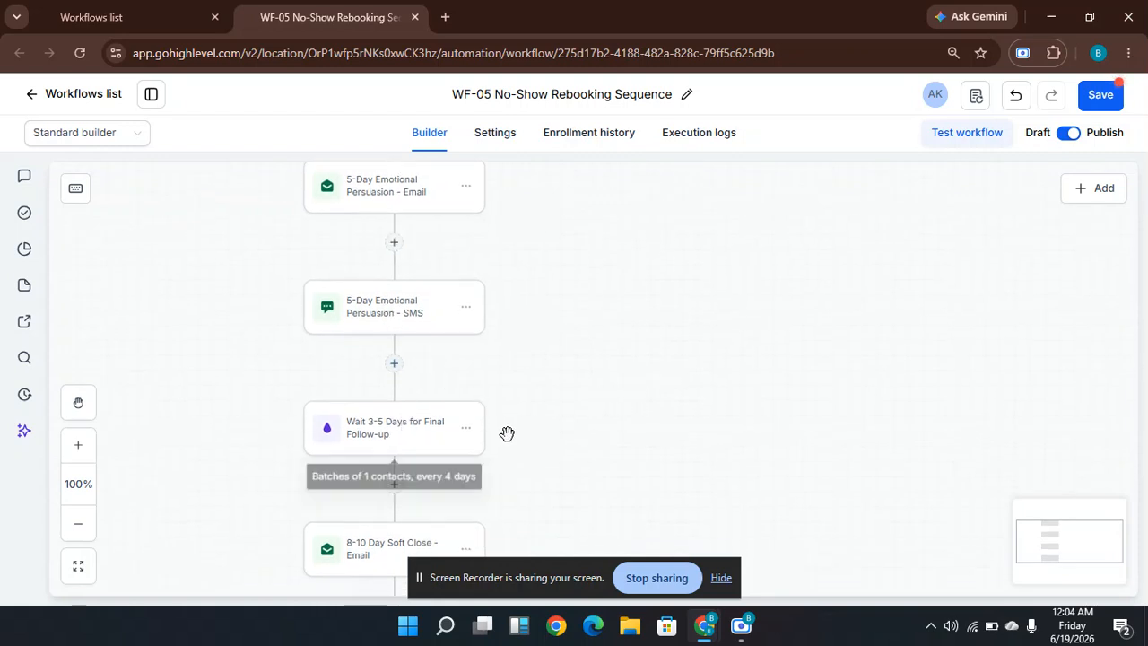
left_click_drag(597, 269, 595, 238)
mouse_move(389, 334)
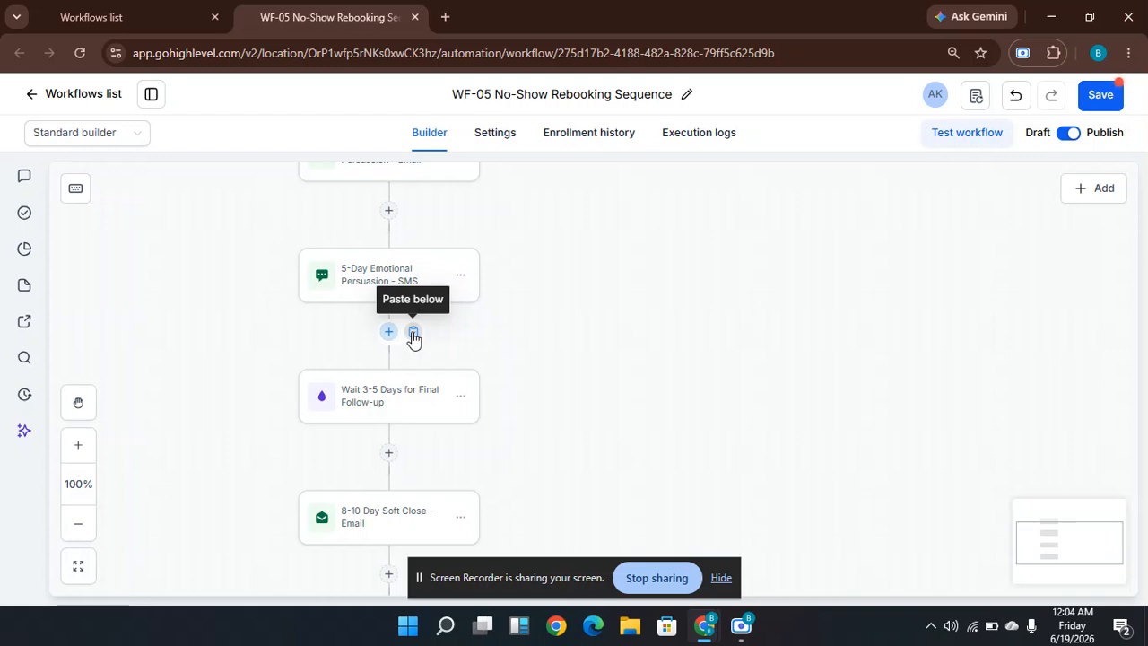
left_click(413, 334)
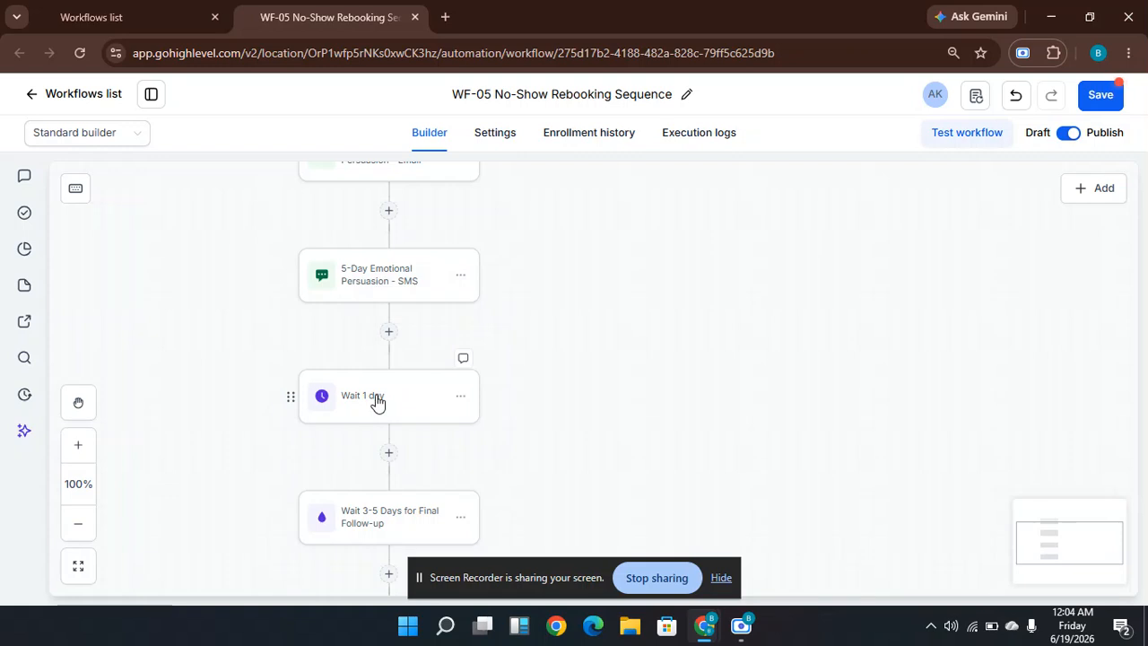
Rename the wait below 5-Day Emotional Persuasion - SMS to Wait 5 days, set its time period to 5 days and save it.
left_click(344, 403)
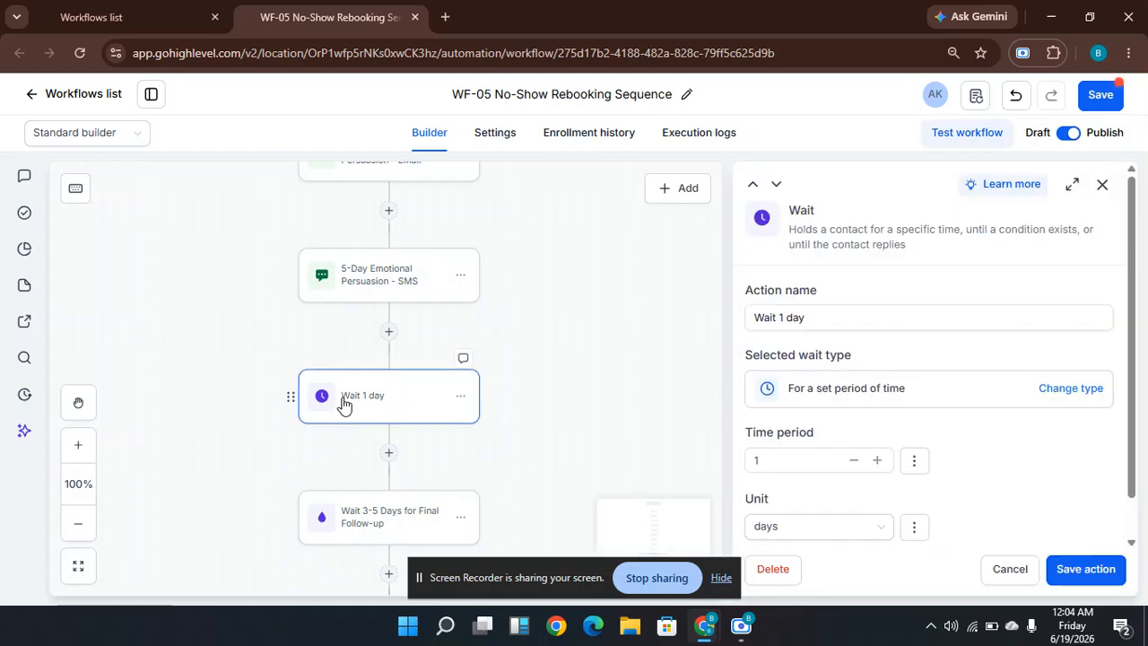
left_click(786, 315)
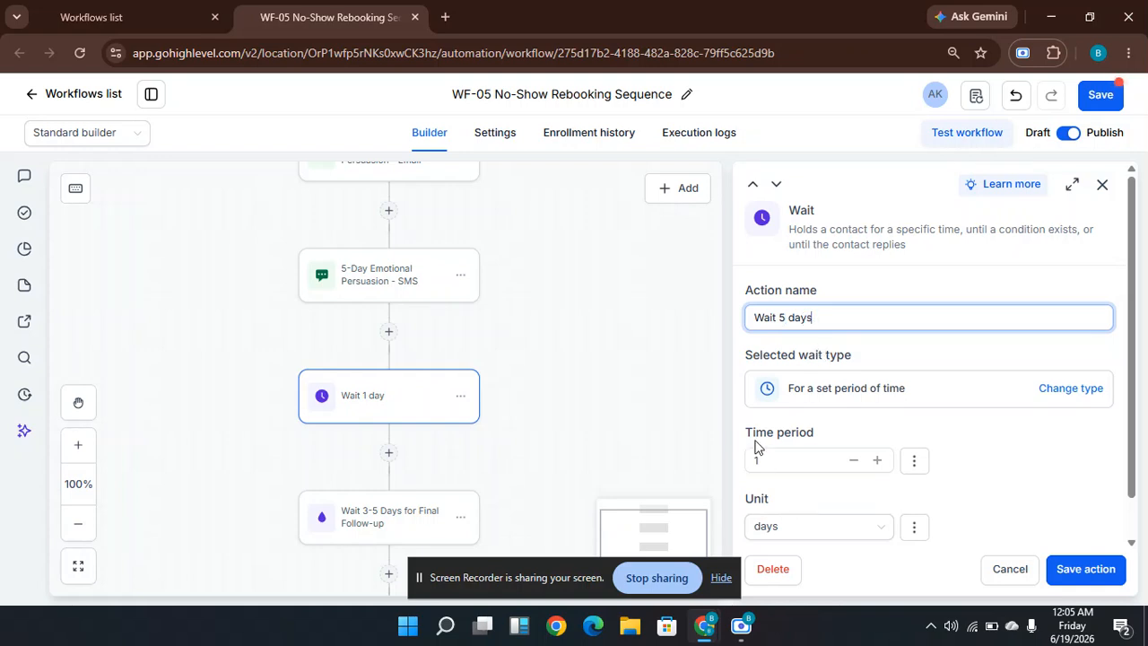
double_click(775, 462)
key("BackSpace")
type("5")
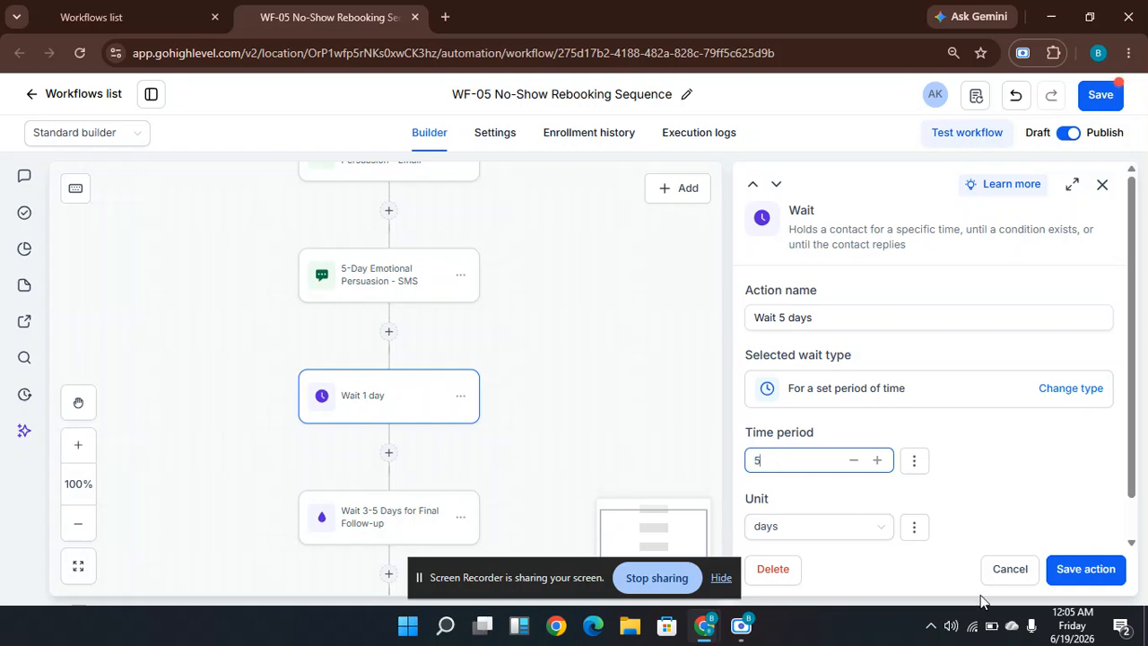
left_click(1099, 574)
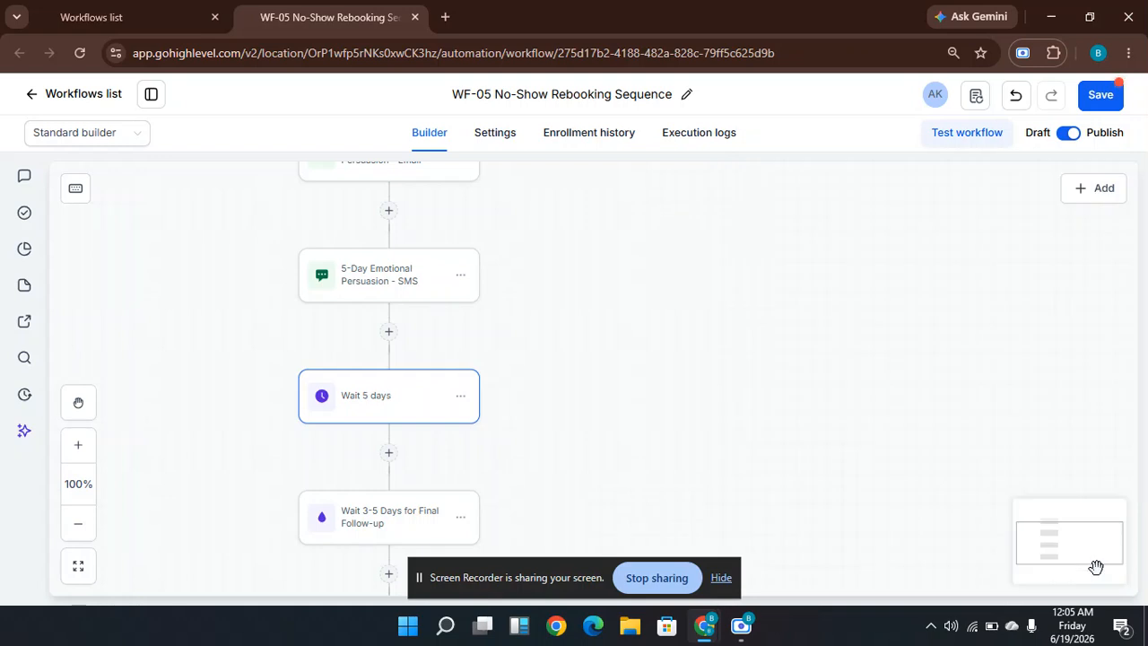
Delete the Wait 3-5 Days for Final Follow-up drip action from the sequence.
left_click(464, 518)
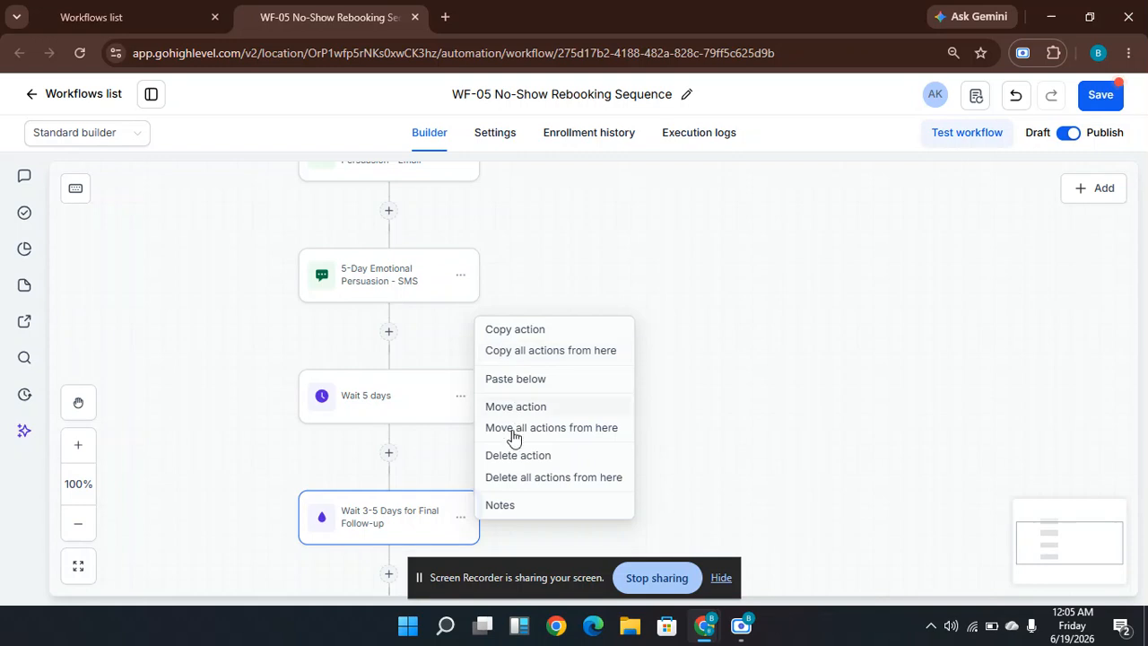
left_click(514, 455)
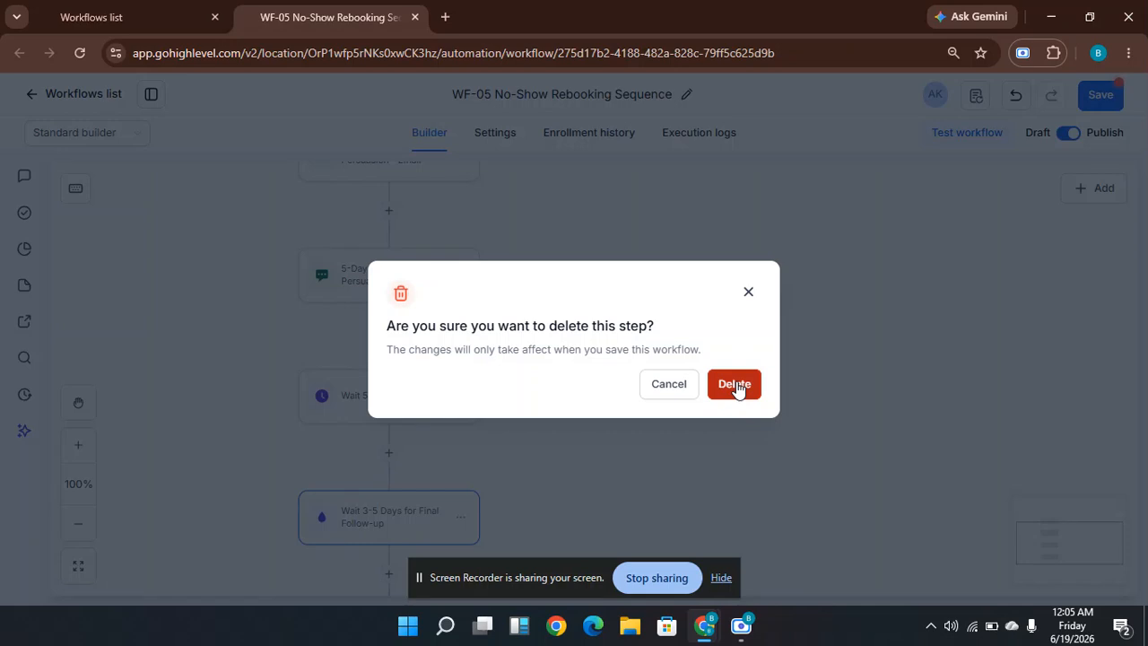
left_click(737, 387)
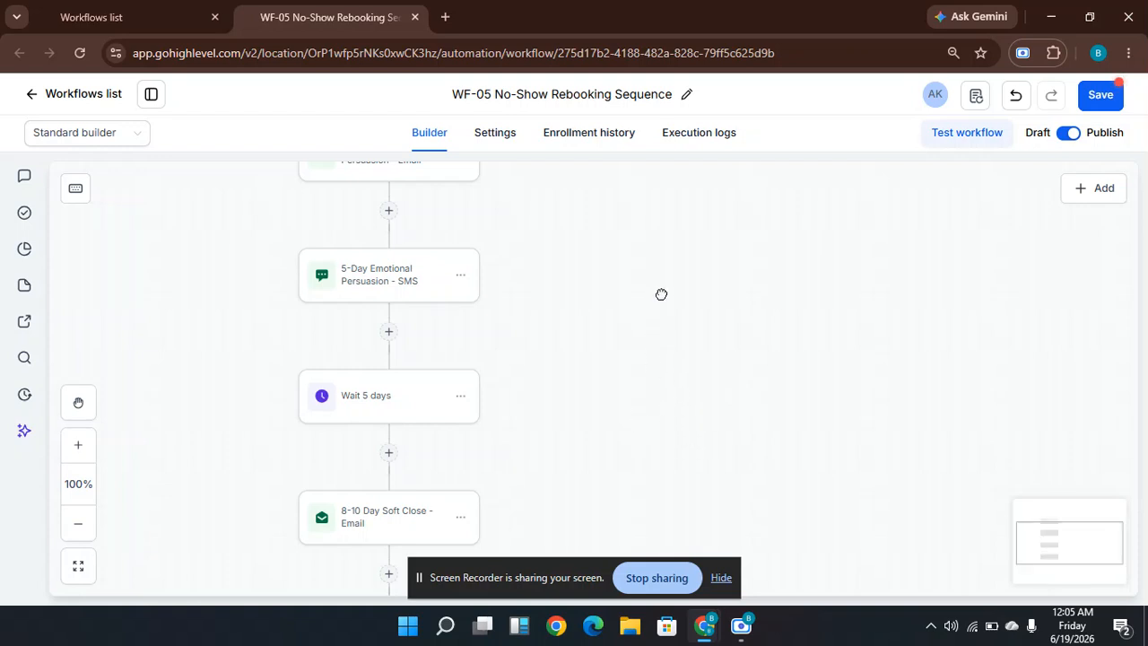
Check the sequence through to its end and save the WF-05 No-Show Rebooking Sequence workflow.
scroll(673, 359, "down", 3)
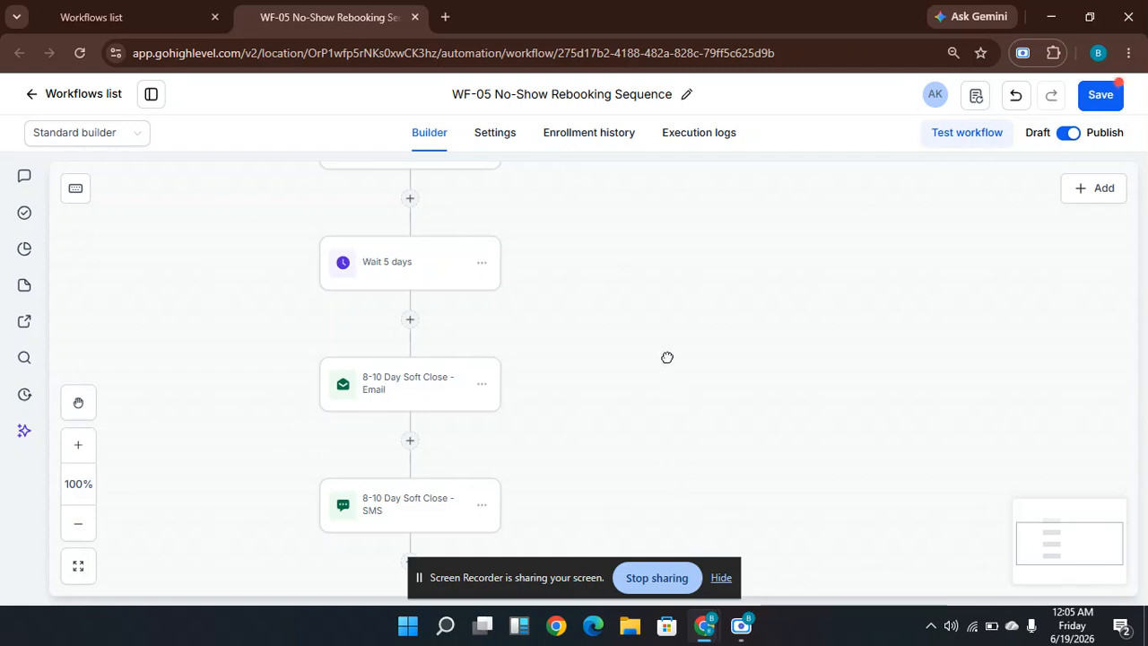
scroll(675, 355, "down", 1)
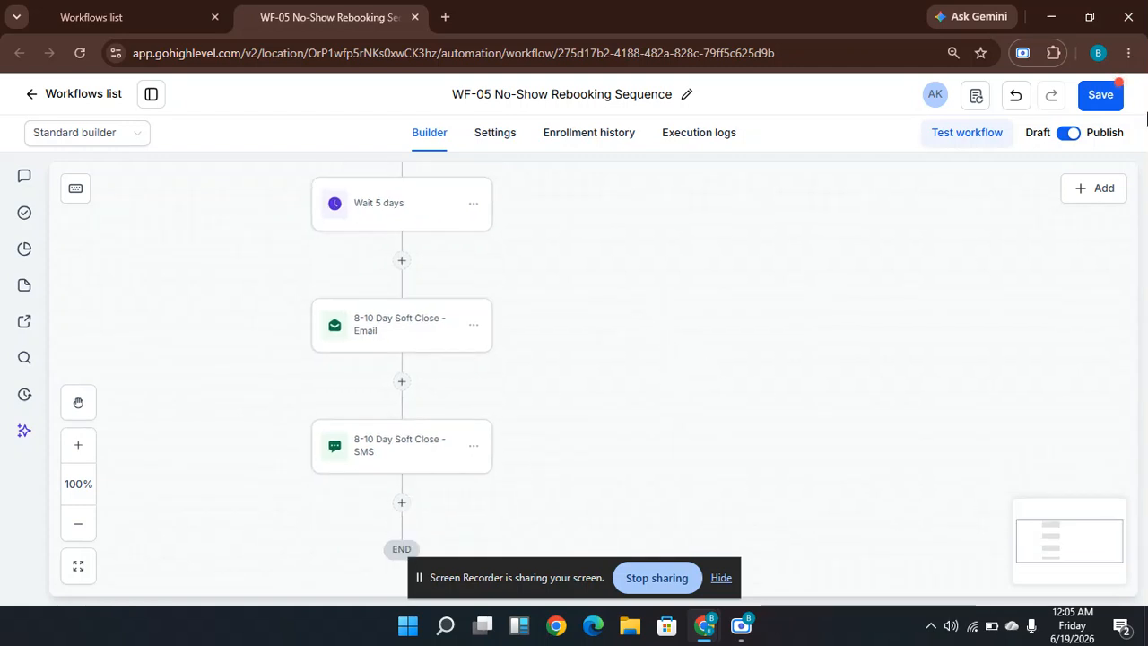
left_click(1101, 97)
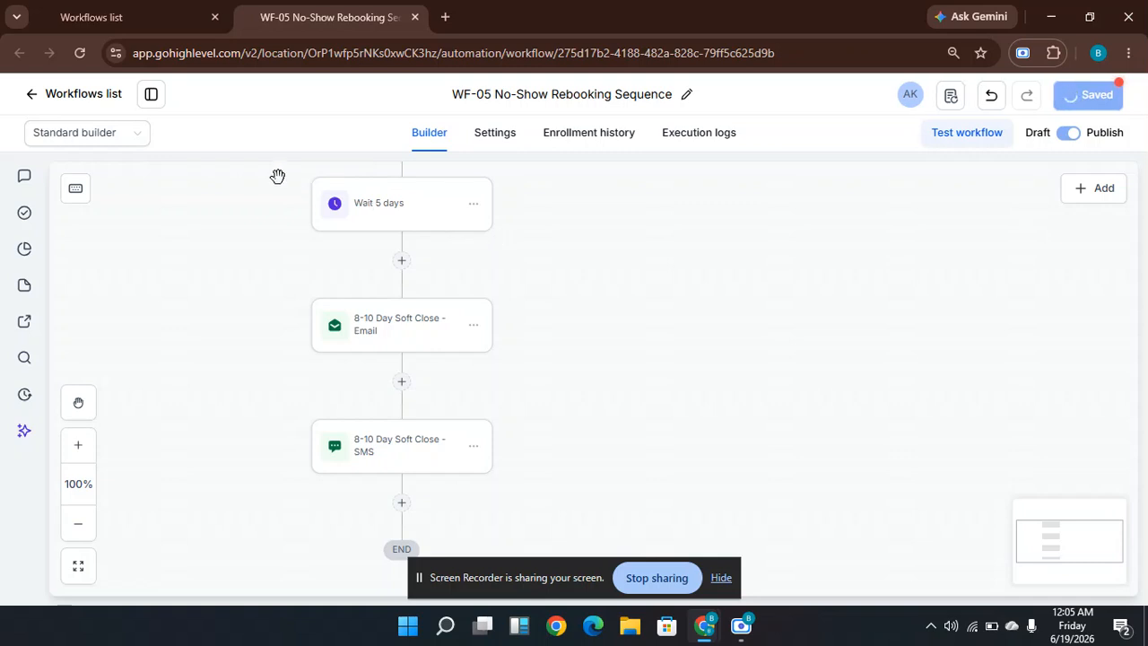
Return to the buyers automation workflow list and open WF-07 Proposal Follow up Automation in a new tab.
left_click(98, 9)
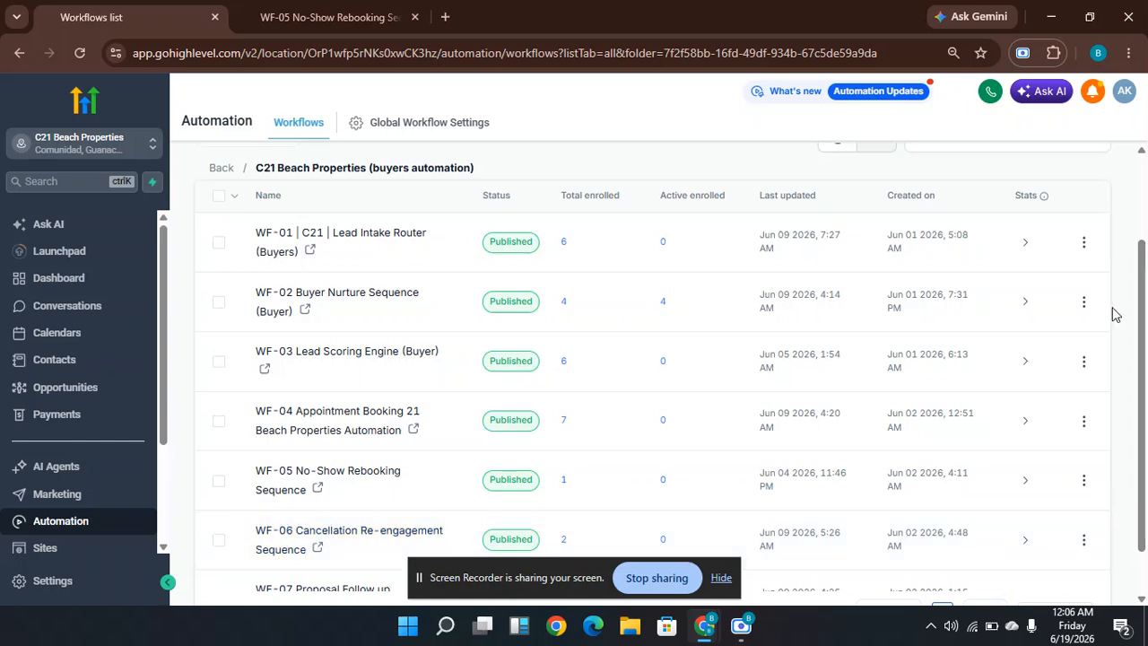
scroll(1109, 319, "down", 2)
scroll(1115, 367, "down", 2)
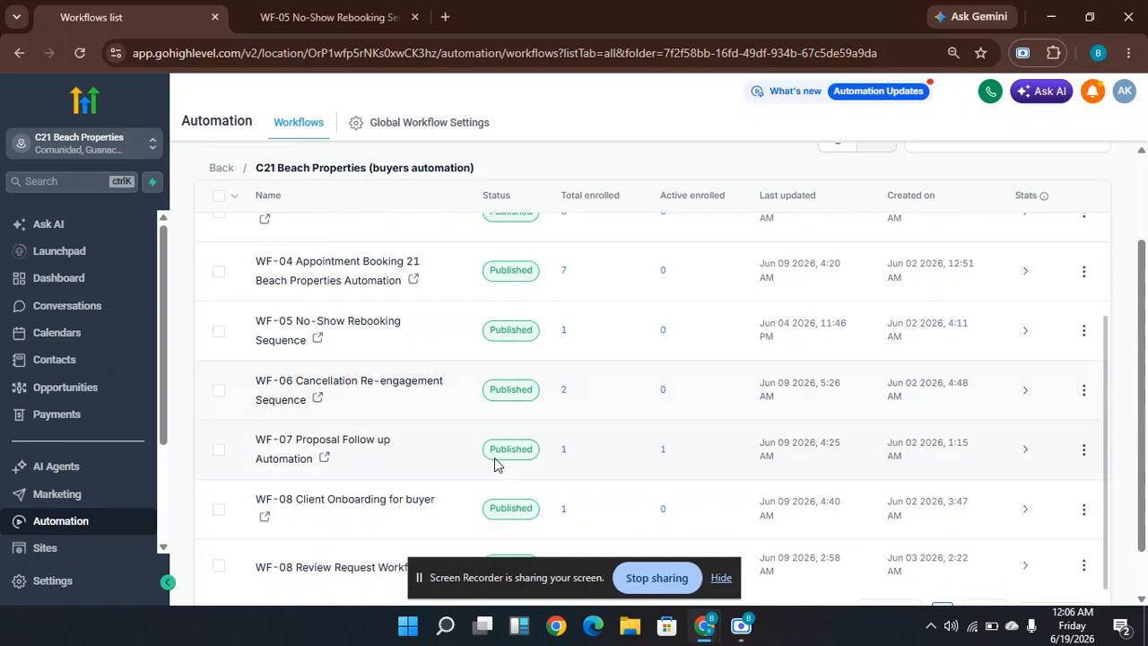
left_click(324, 459)
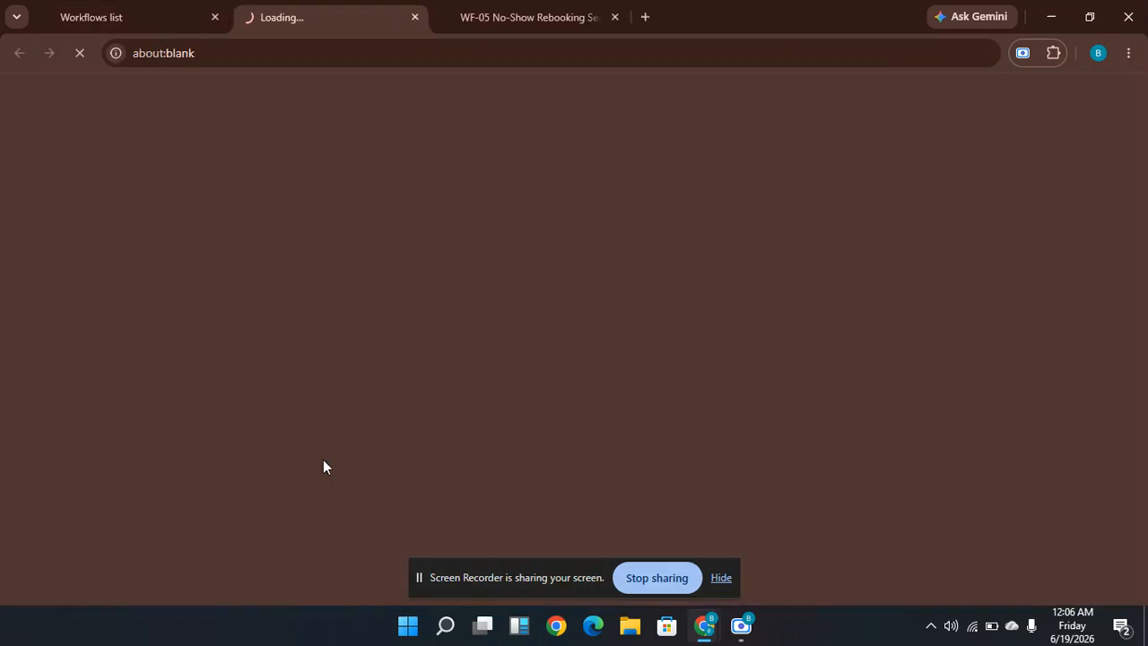
Close the browser tab holding the finished WF-05 No-Show Rebooking Sequence workflow.
left_click(614, 18)
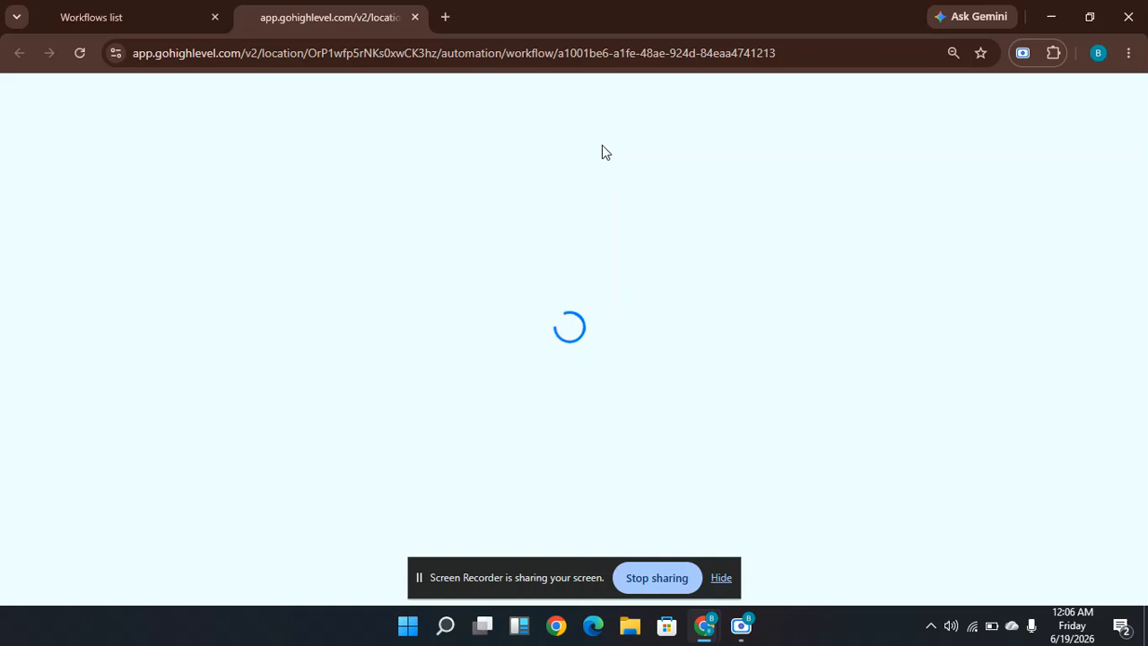
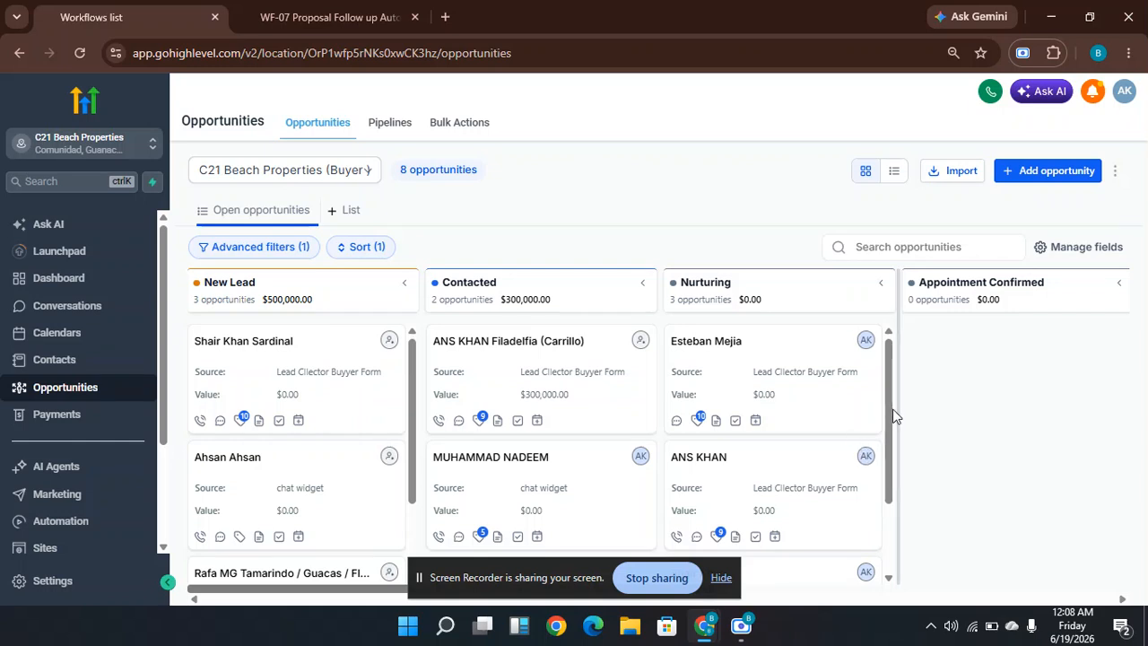
left_click_drag(892, 415, 885, 388)
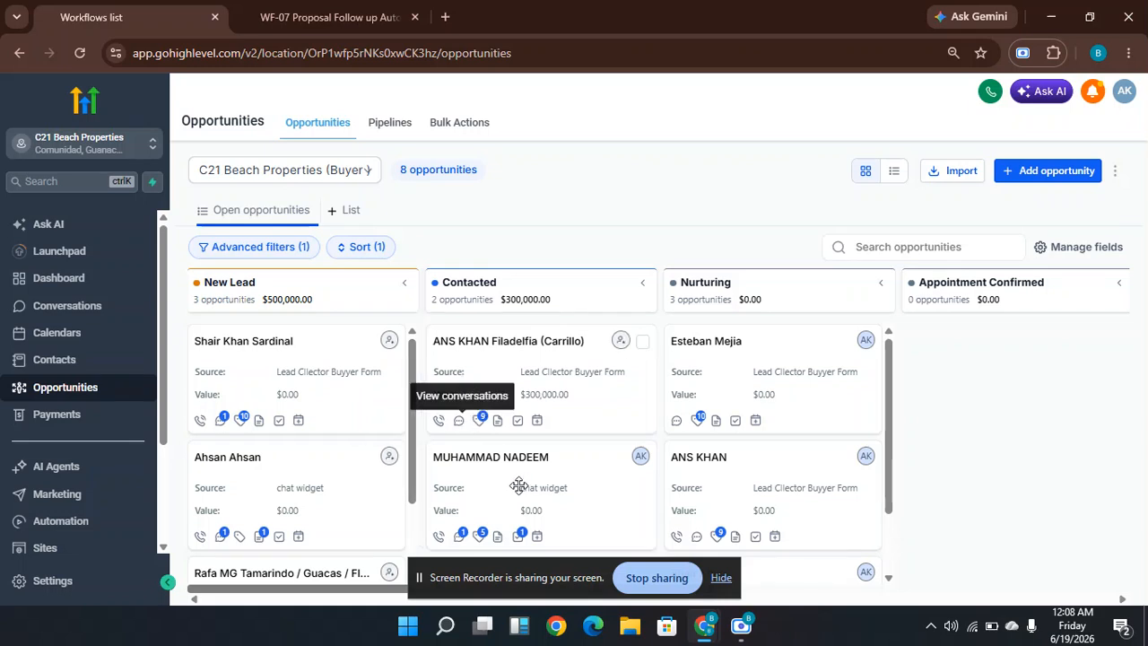
left_click(580, 476)
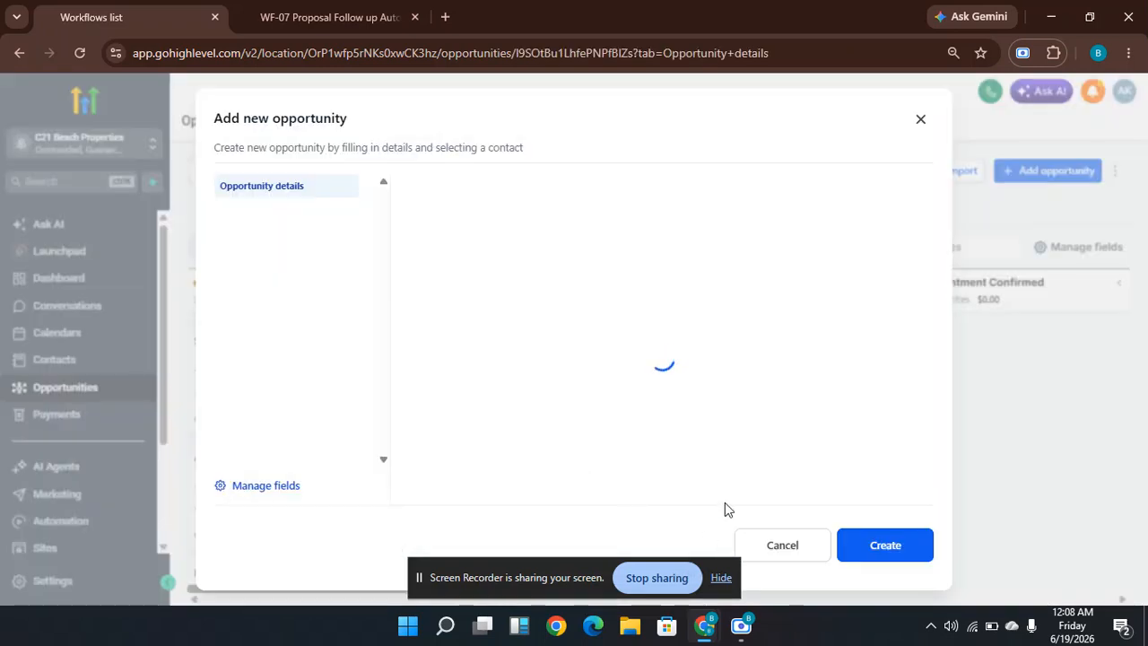
left_click(923, 120)
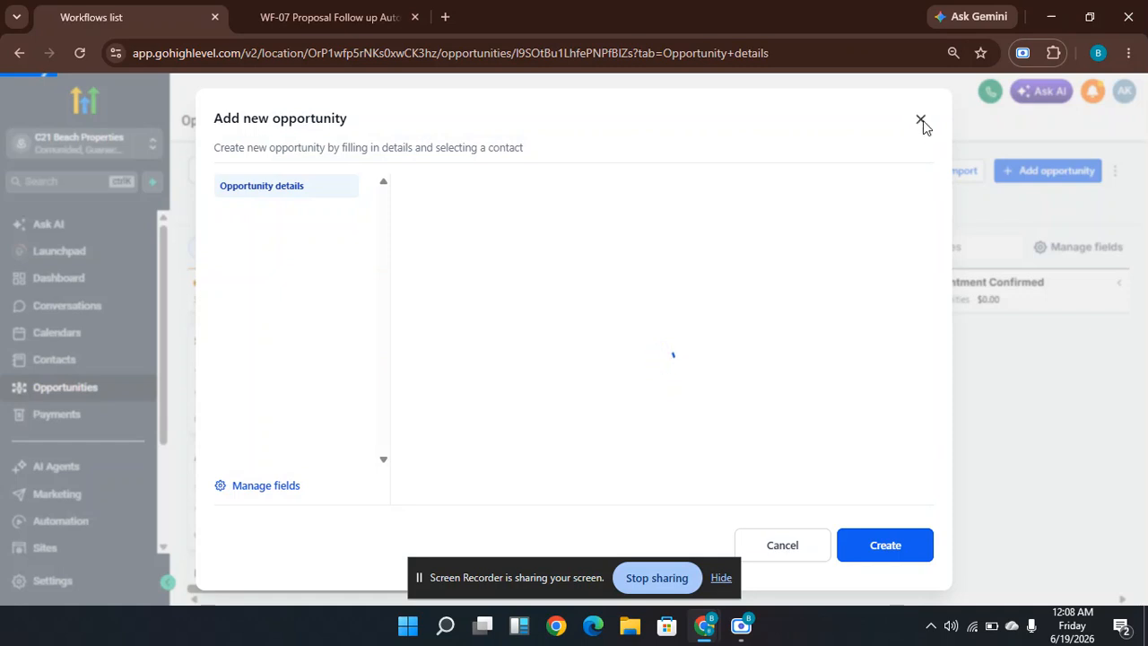
left_click(783, 545)
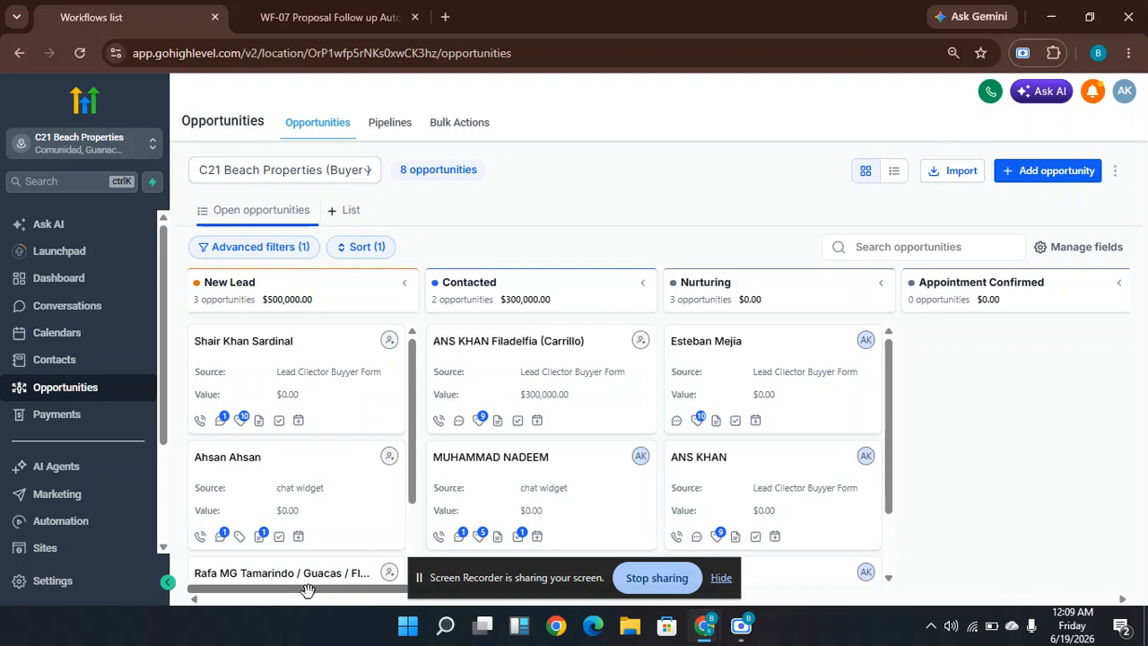
Move the chat widget opportunity from Contacted to the Proposal send and Follow up stage, then view its task and close the record.
left_click_drag(320, 584, 439, 584)
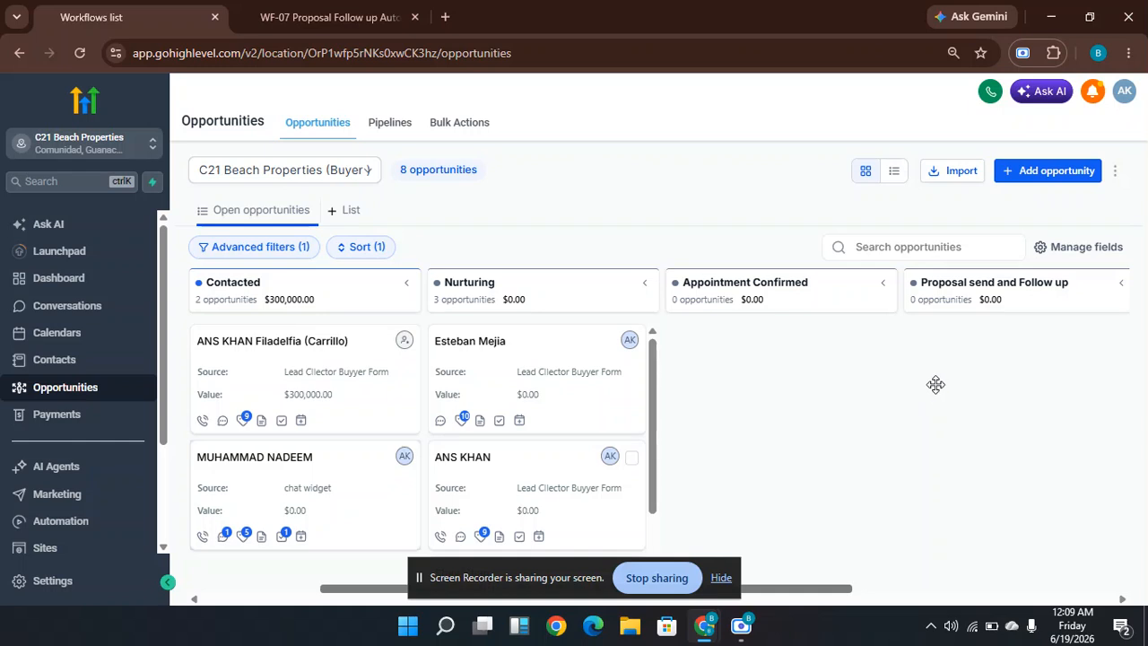
left_click_drag(955, 324, 997, 418)
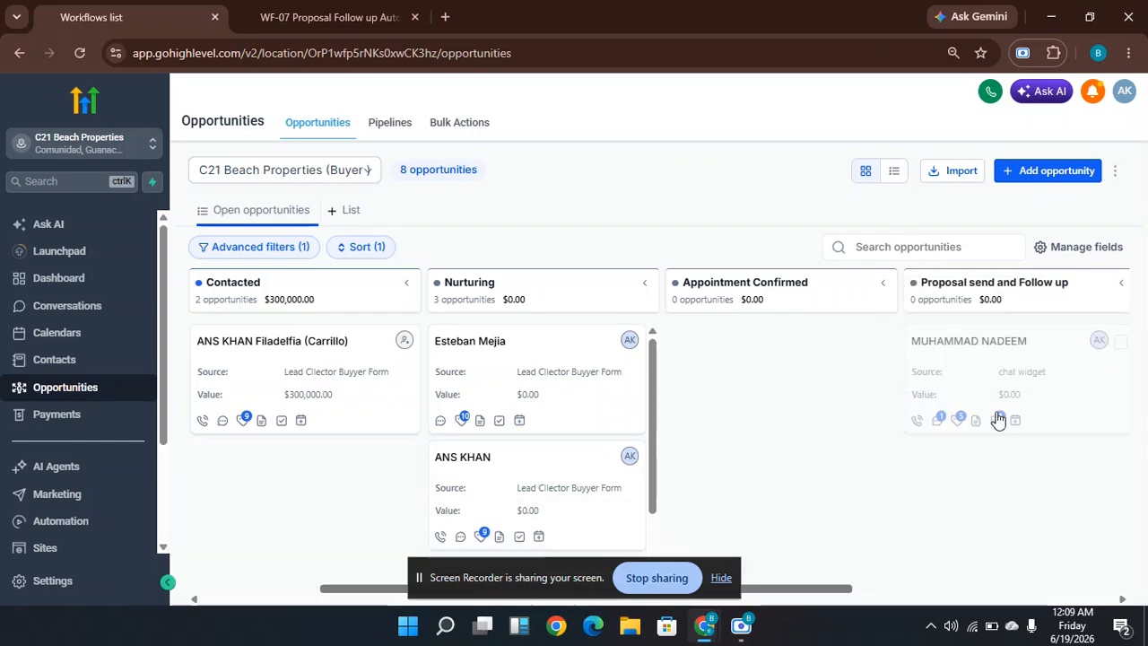
left_click(998, 418)
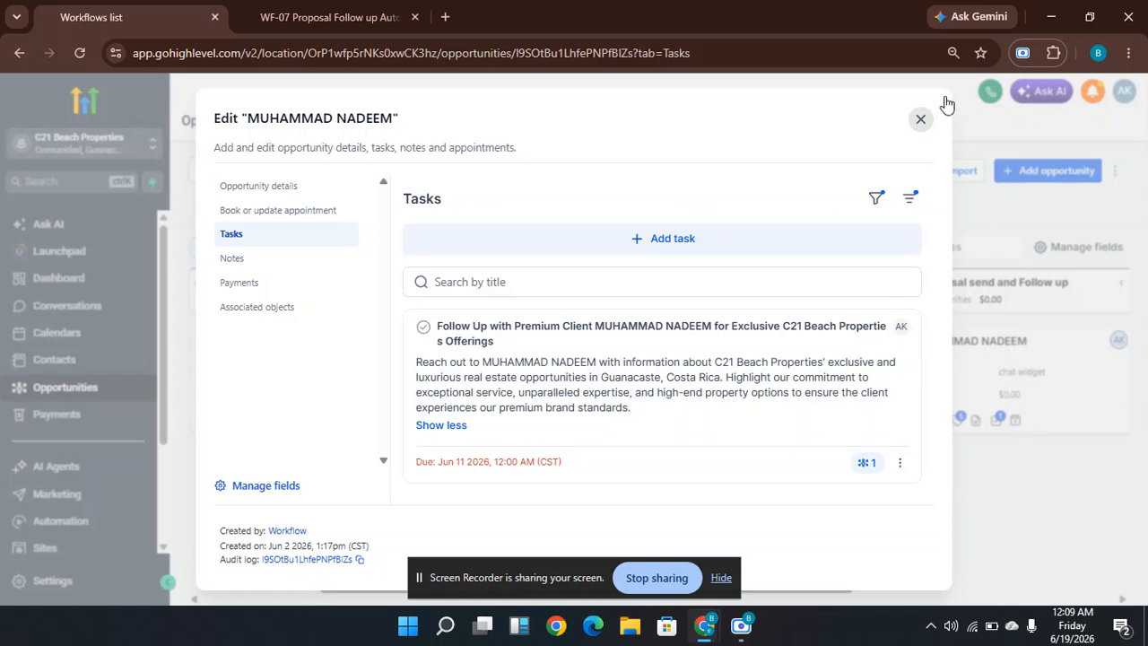
left_click(921, 120)
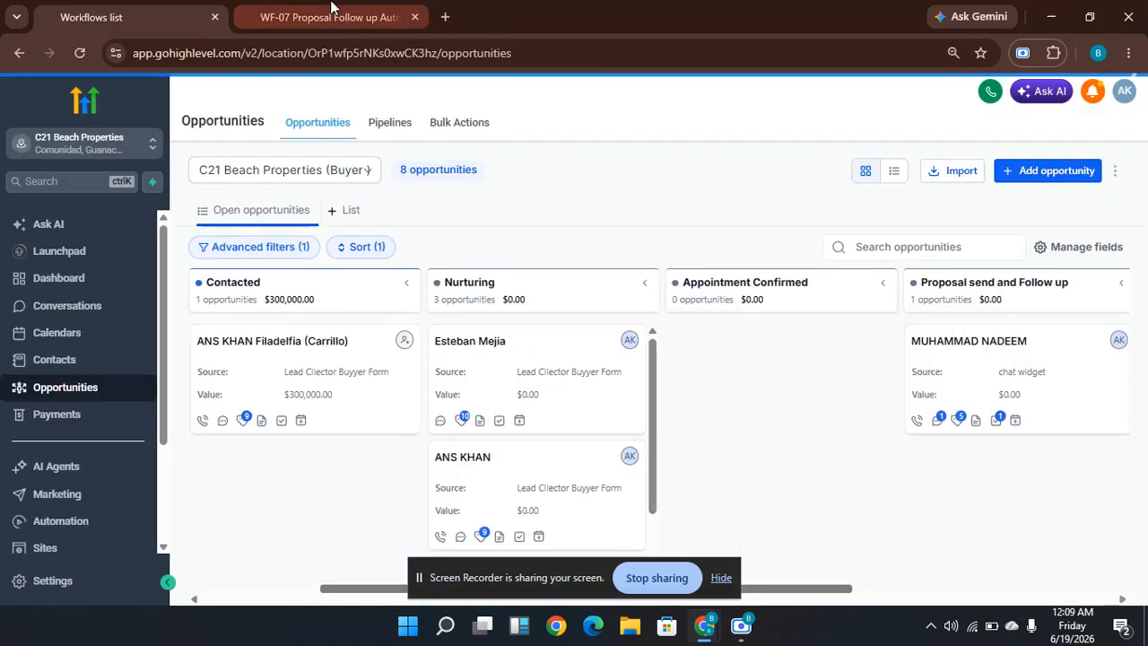
Return to the WF-07 Proposal Follow up Automation workflow and open the filters of its Pipeline Stage Changed trigger.
left_click(331, 11)
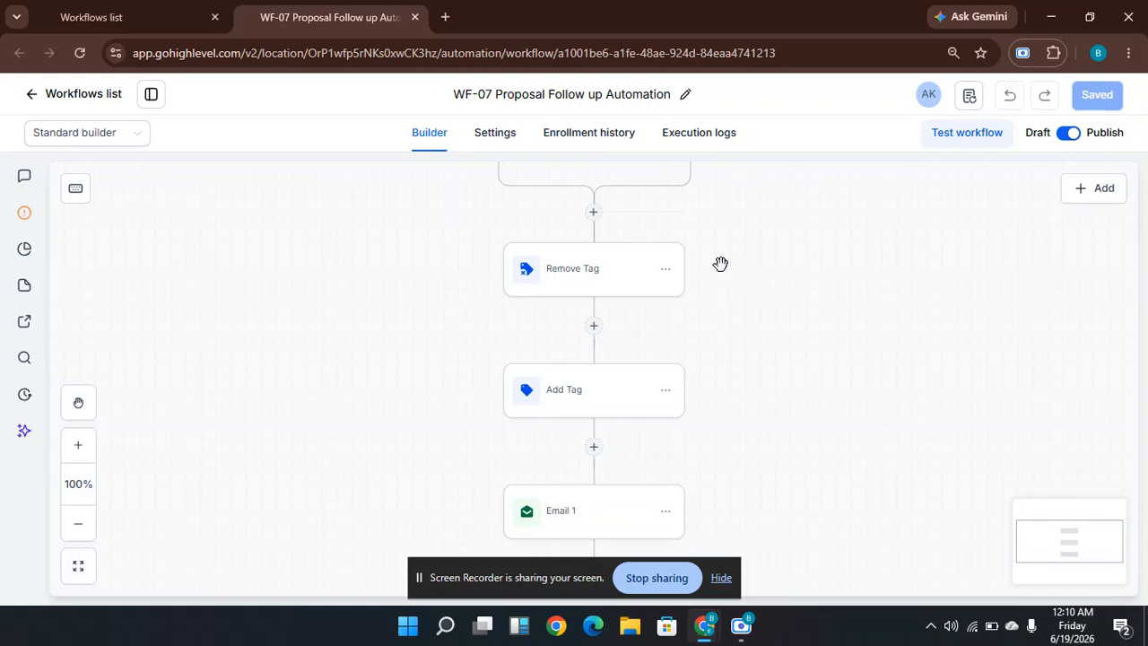
scroll(727, 272, "down", 5)
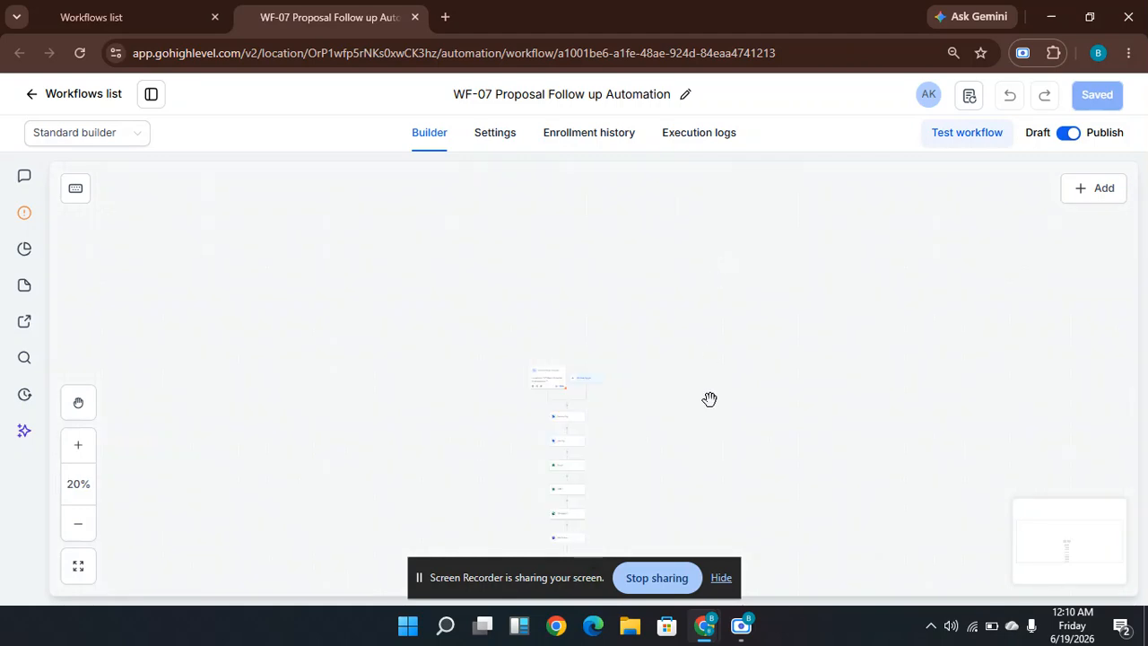
left_click(79, 448)
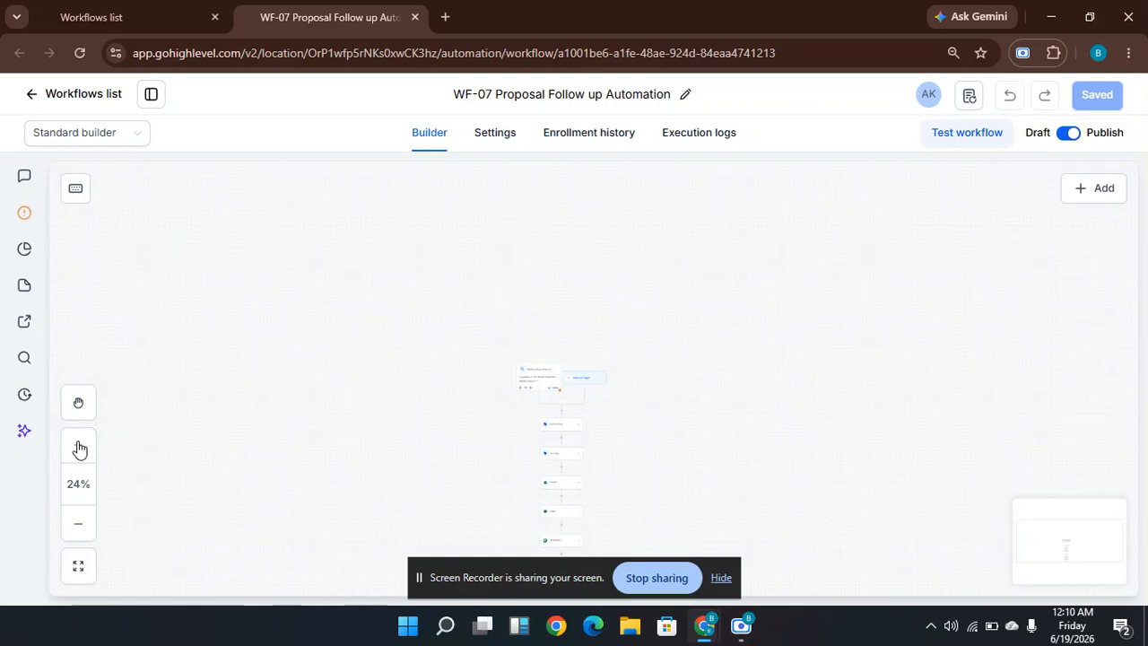
left_click(79, 449)
left_click(79, 449)
left_click(79, 448)
left_click(79, 449)
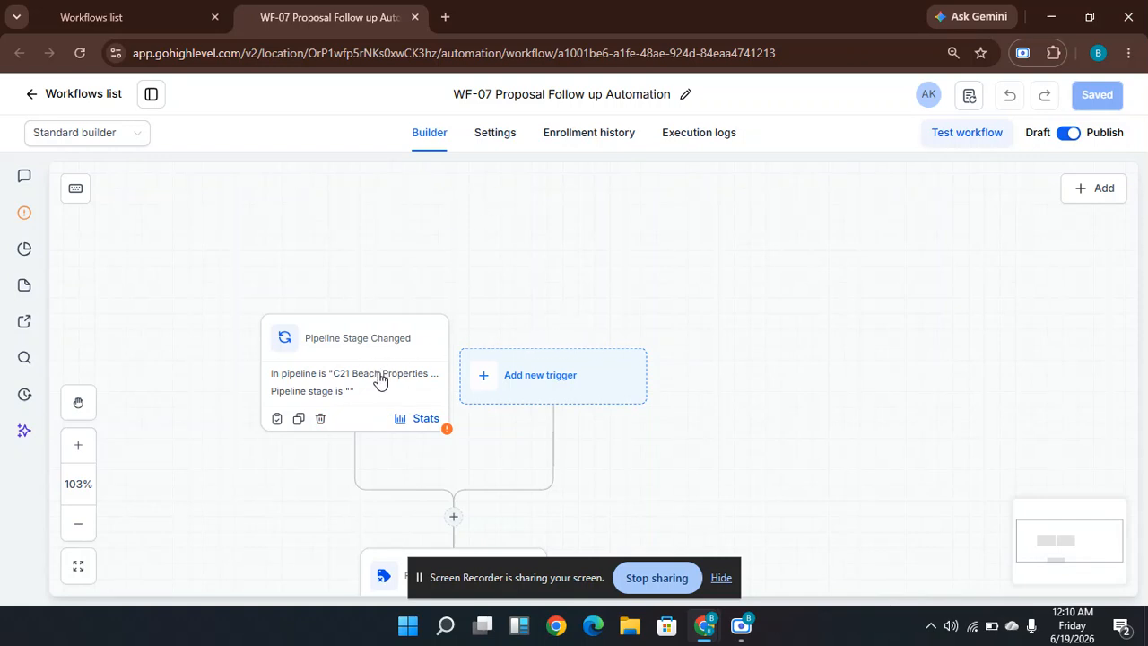
scroll(597, 300, "down", 1)
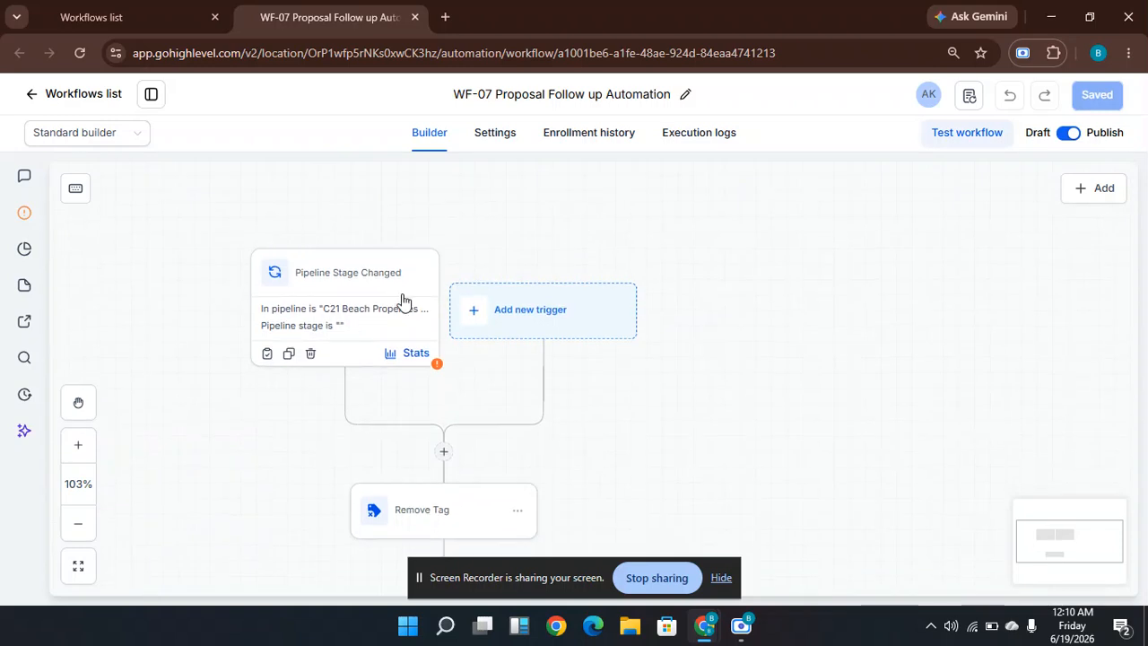
left_click(297, 318)
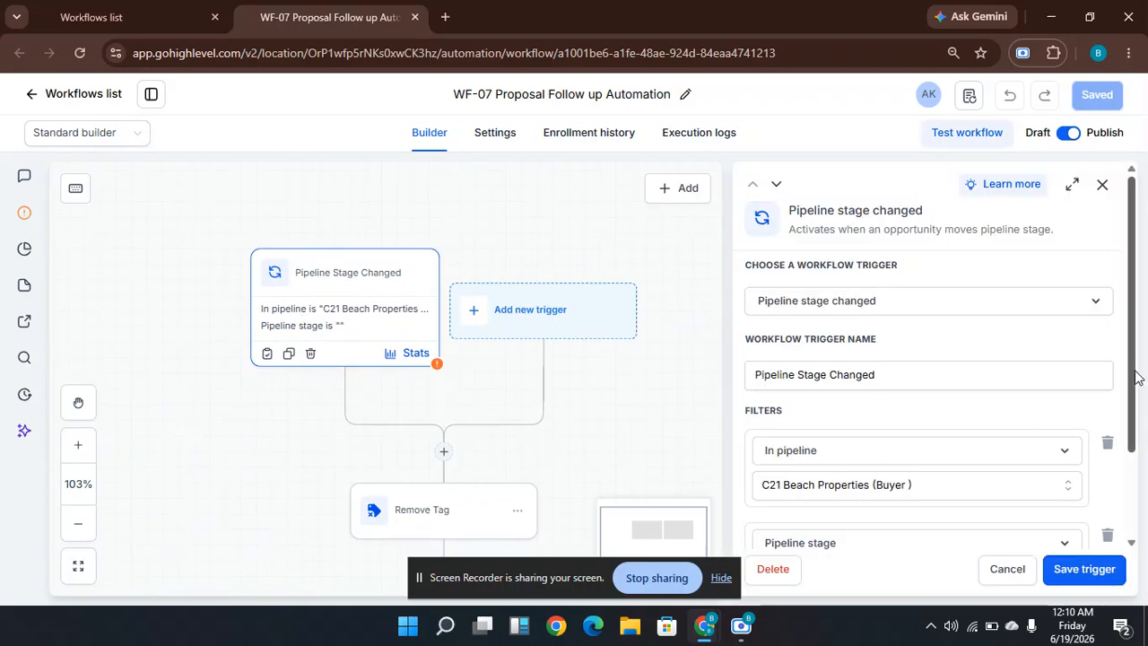
left_click_drag(1135, 385, 1141, 487)
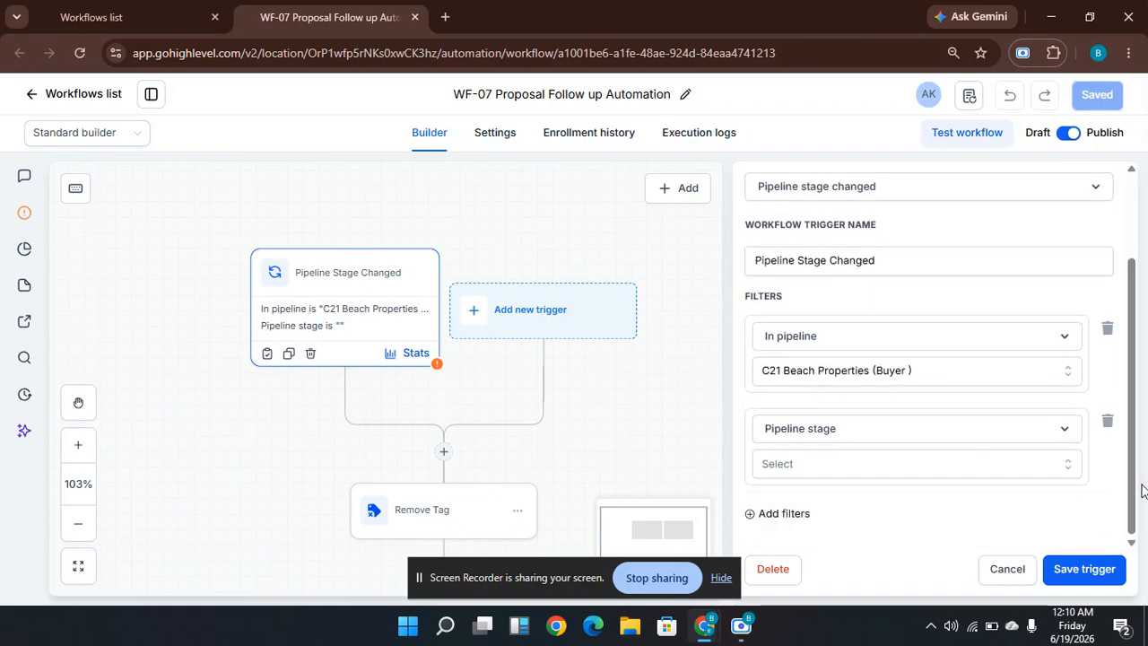
Set the trigger's Pipeline stage filter to Proposal send and Follow up, saving the trigger and the workflow.
left_click(911, 461)
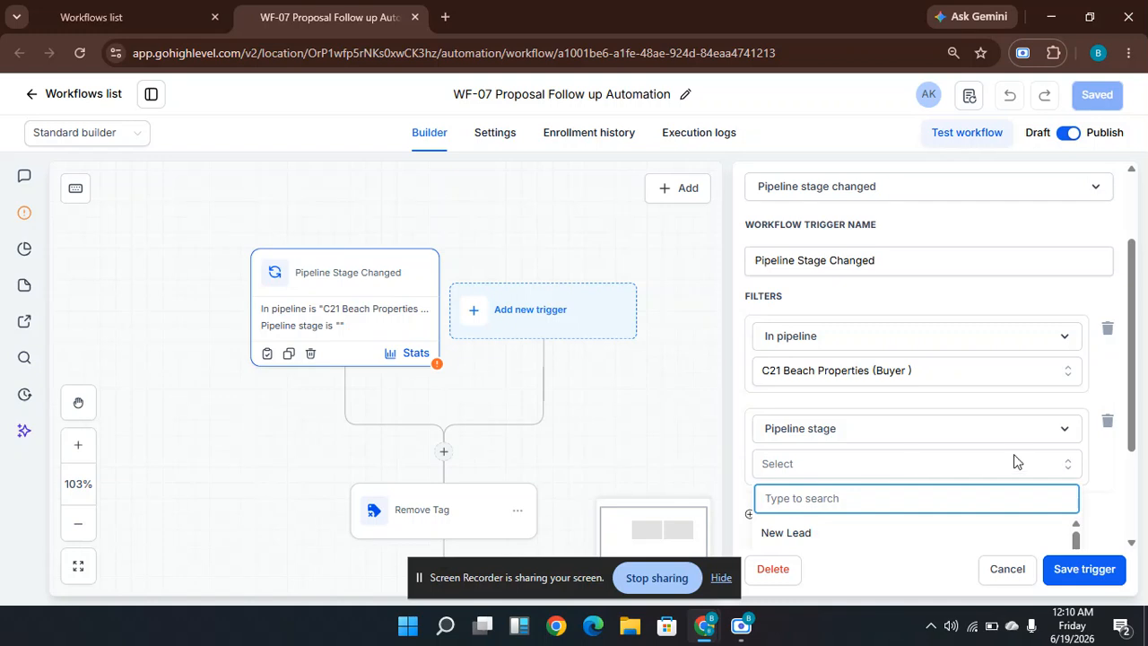
left_click_drag(1134, 383, 1138, 482)
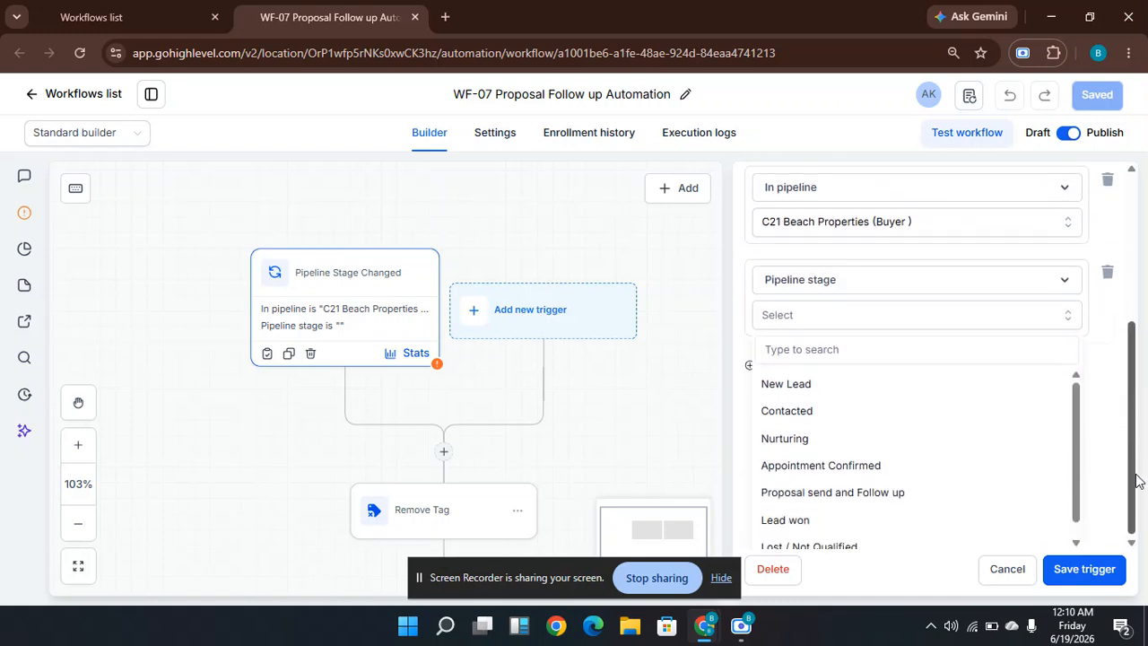
left_click(853, 496)
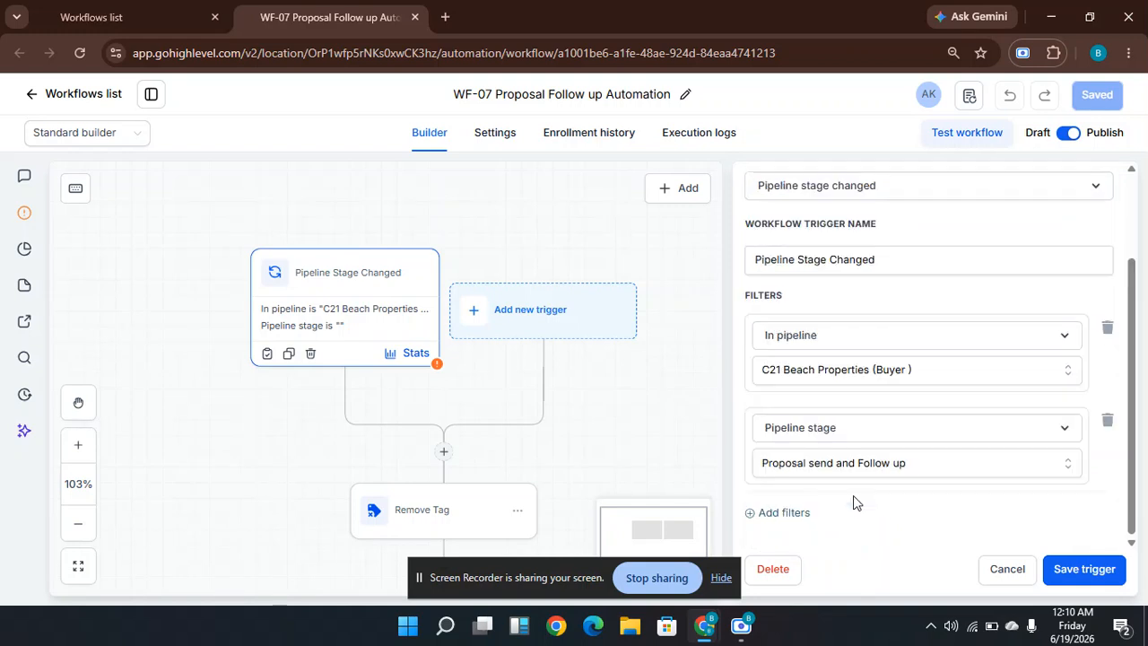
left_click(1084, 571)
left_click_drag(723, 477, 703, 314)
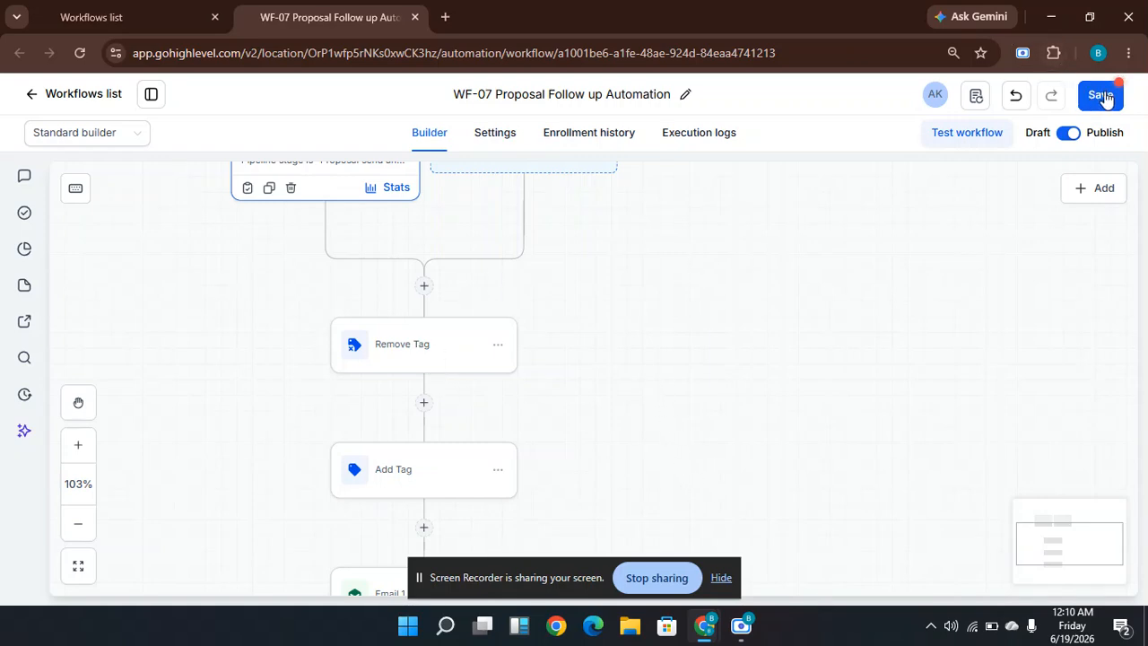
key("ctrl+s")
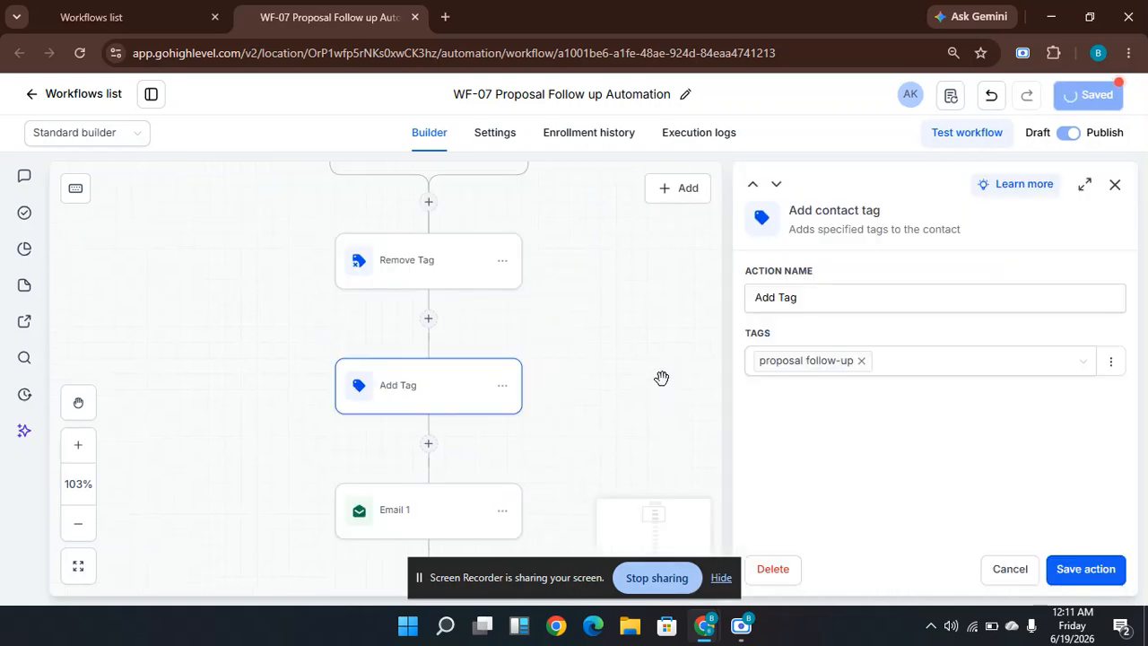
Review the WF-07 sequence from Add Tag through the Wait 5 days action, including the SMS 1 message text.
scroll(662, 378, "down", 2)
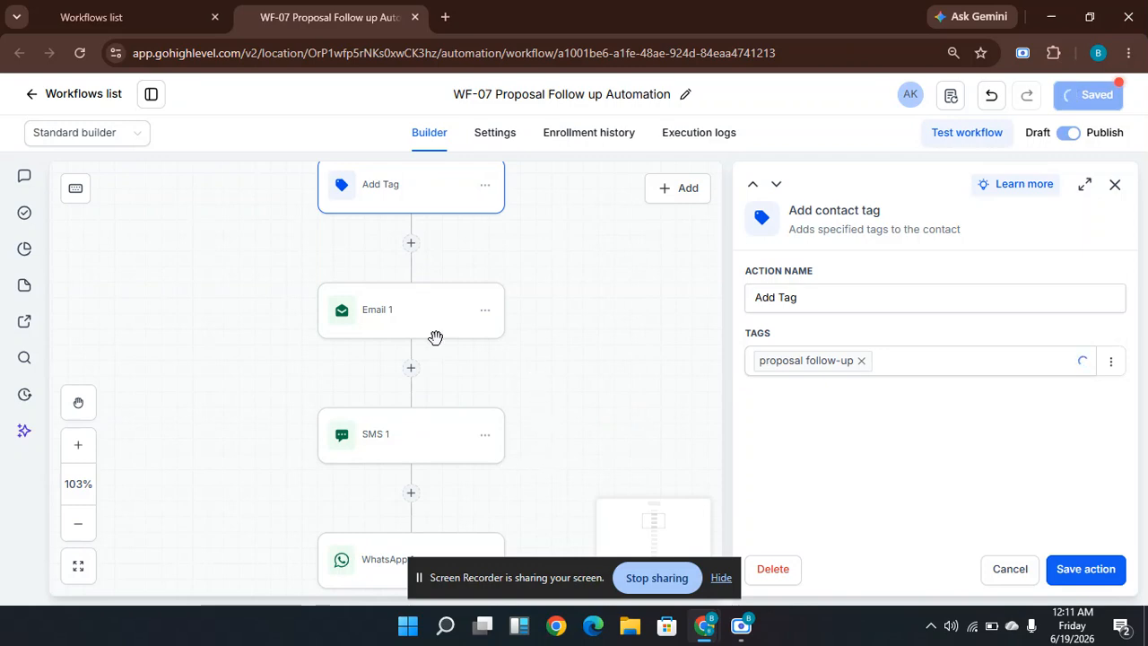
scroll(405, 325, "down", 1)
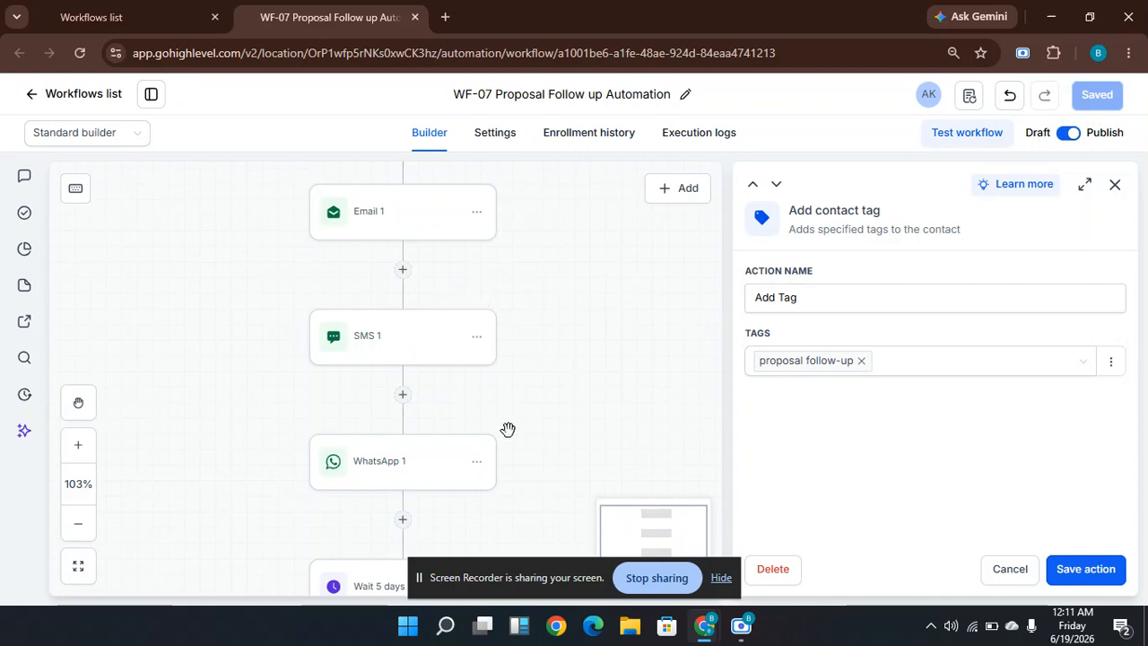
left_click_drag(577, 418, 566, 356)
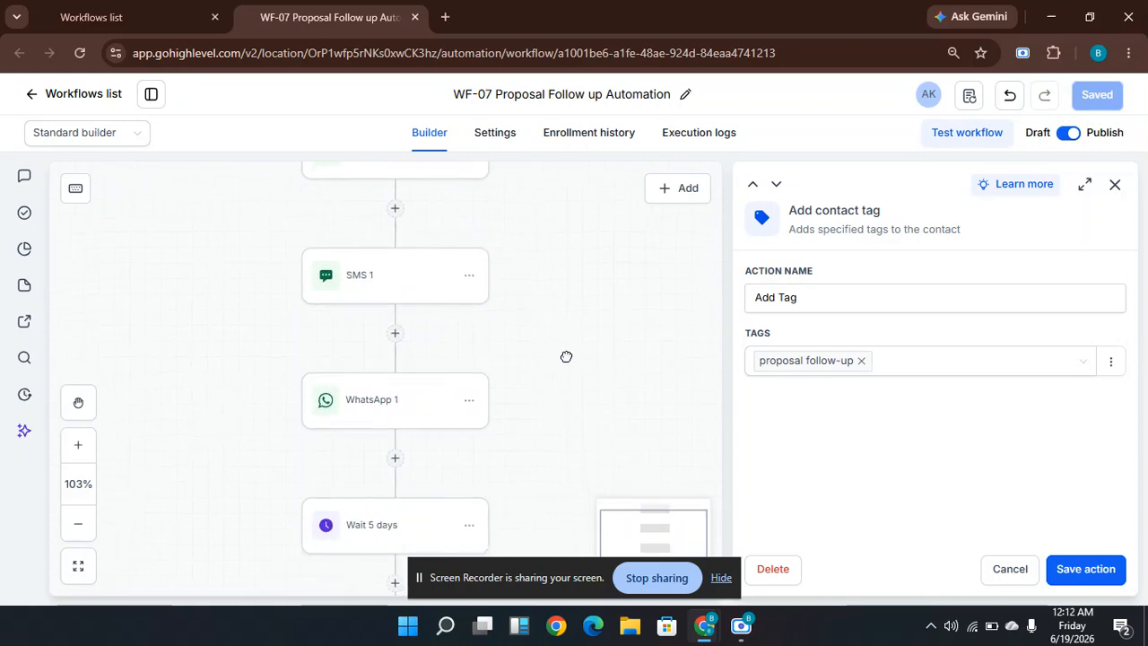
left_click(402, 274)
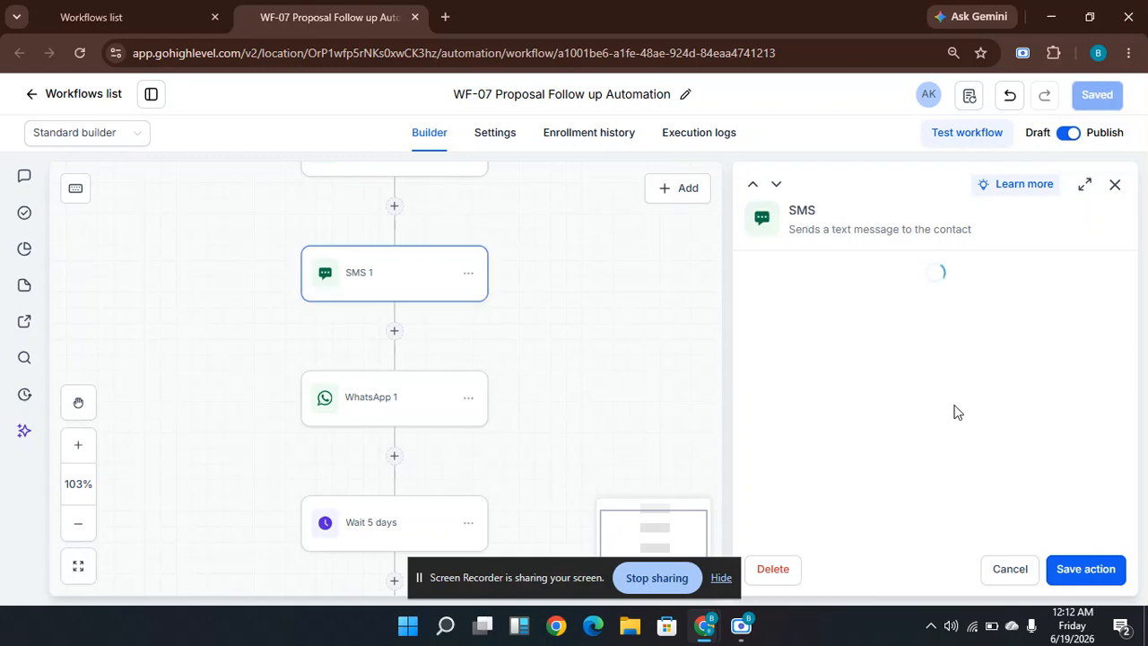
left_click_drag(1136, 259, 1138, 340)
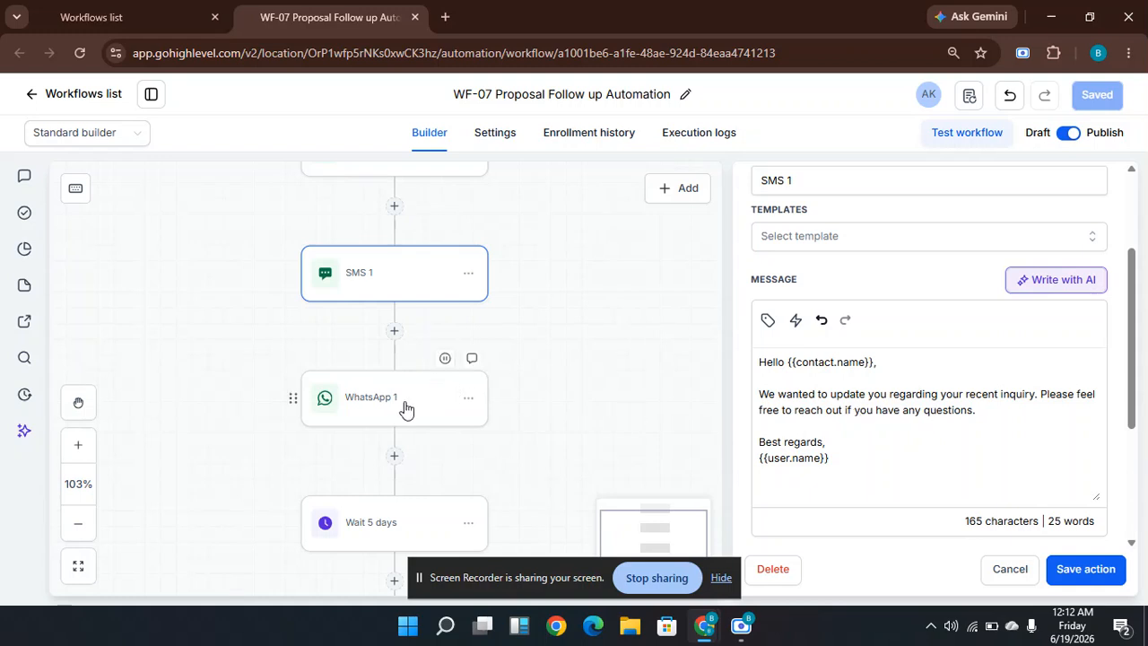
scroll(617, 350, "down", 2)
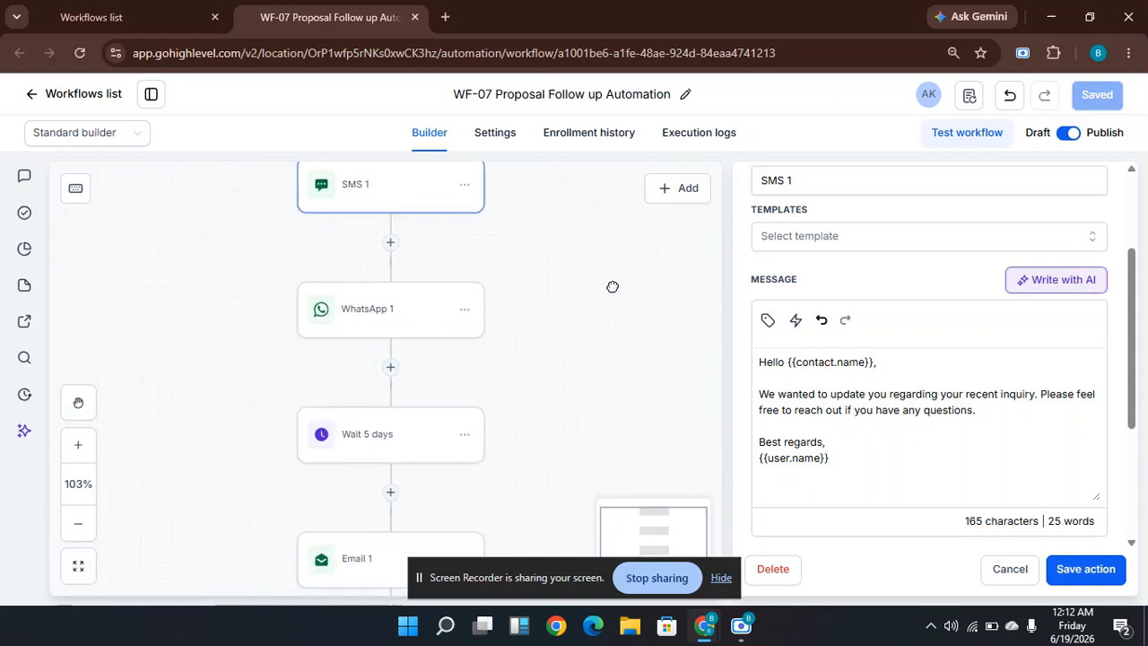
left_click_drag(615, 394, 605, 296)
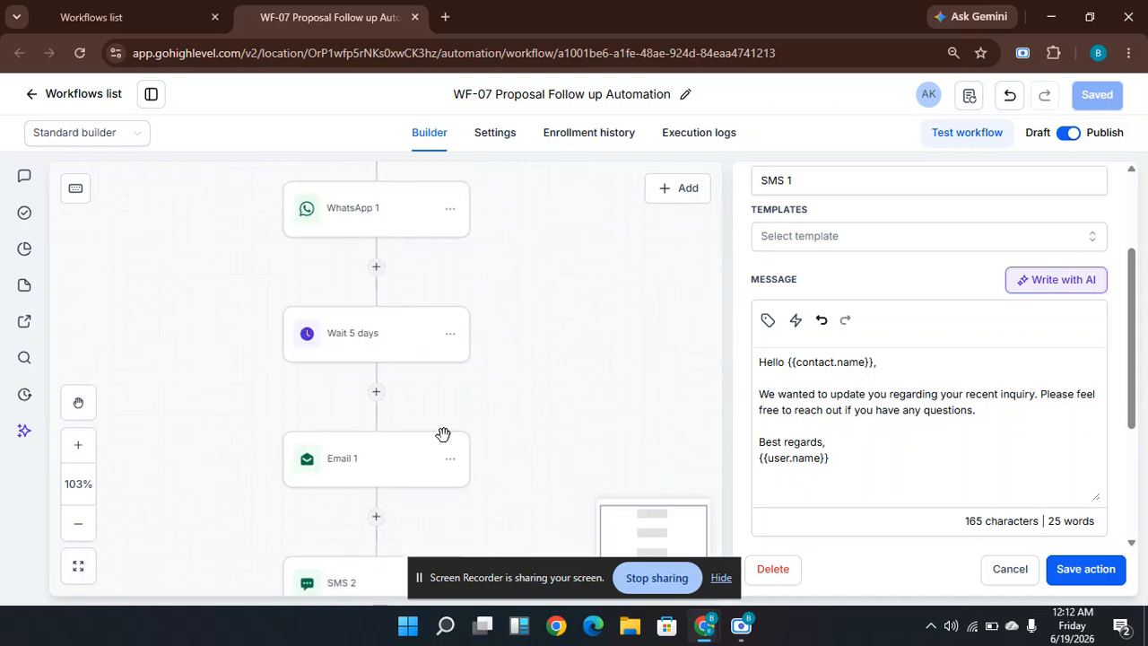
Open the Email 1 action below Wait 5 days, discarding pending SMS 1 changes, and set its From Name to {{location.name}}.
left_click(355, 457)
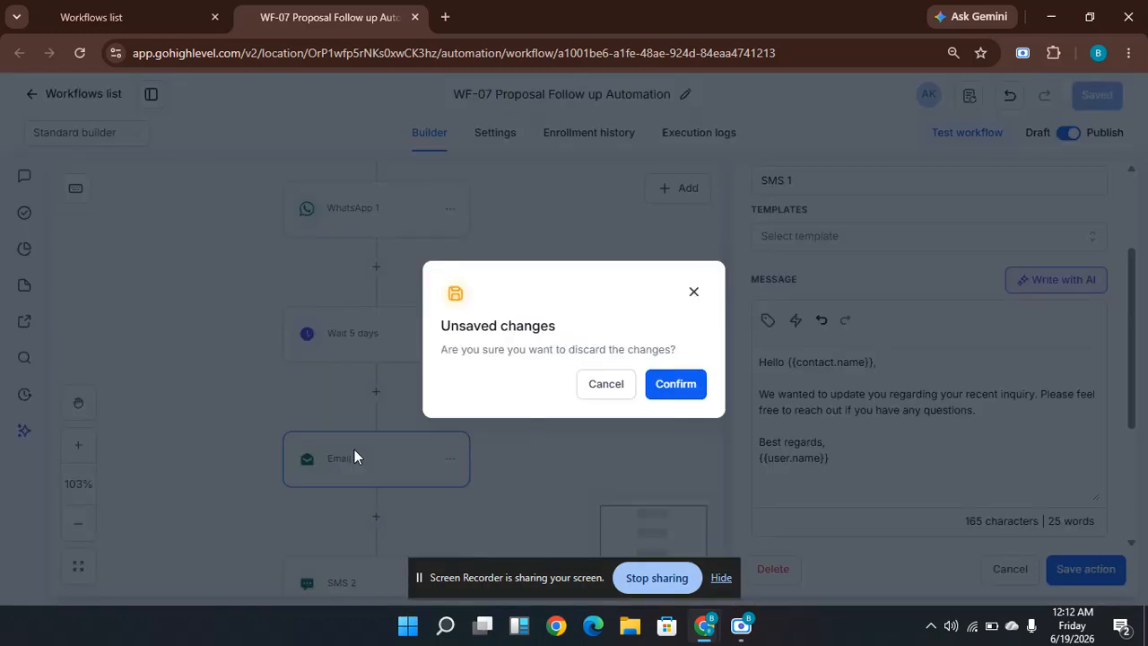
left_click(674, 386)
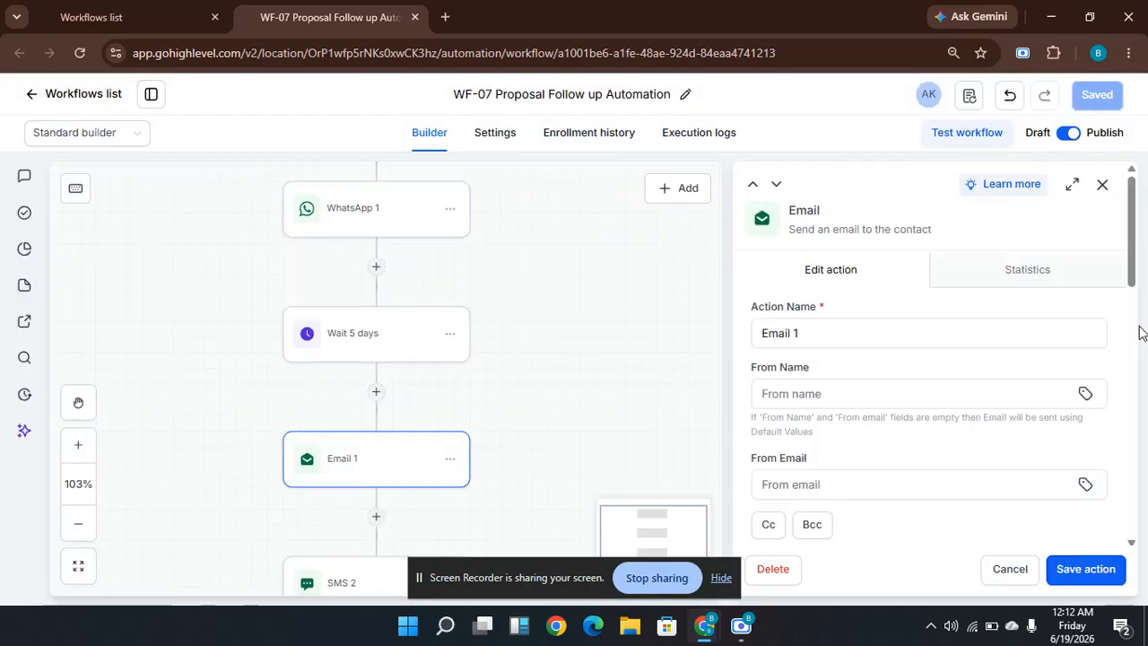
left_click_drag(1134, 270, 1137, 301)
left_click(920, 279)
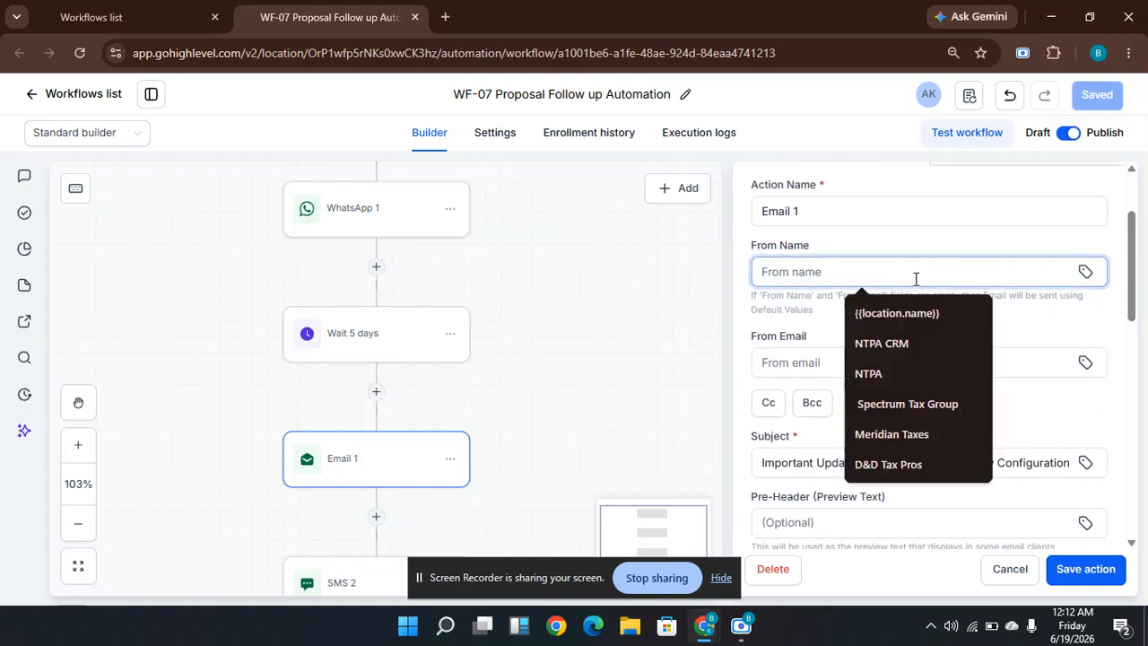
left_click(910, 308)
Set the Email 1 action's From Email to the account email custom value {{location.email}}.
left_click(910, 363)
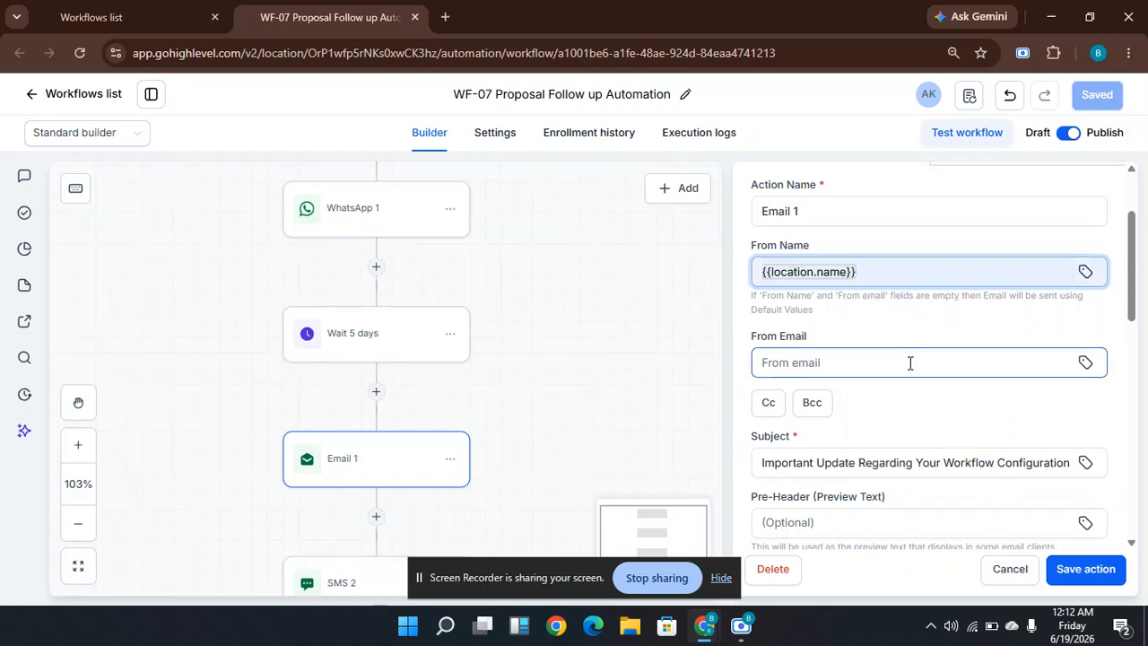
left_click(1084, 365)
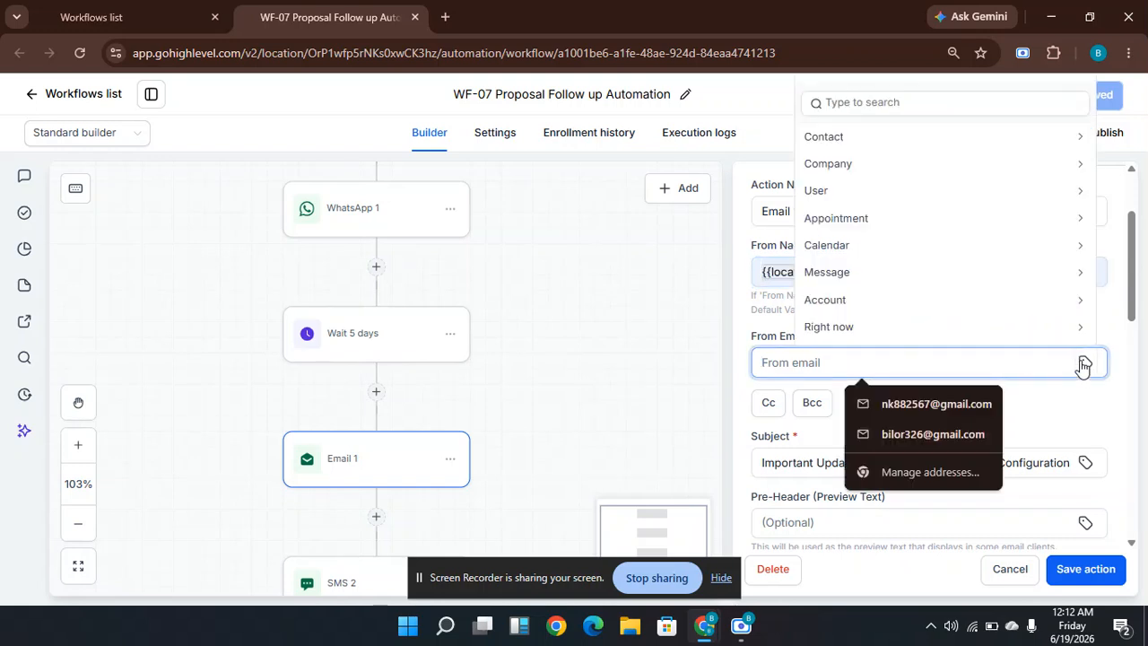
left_click(819, 305)
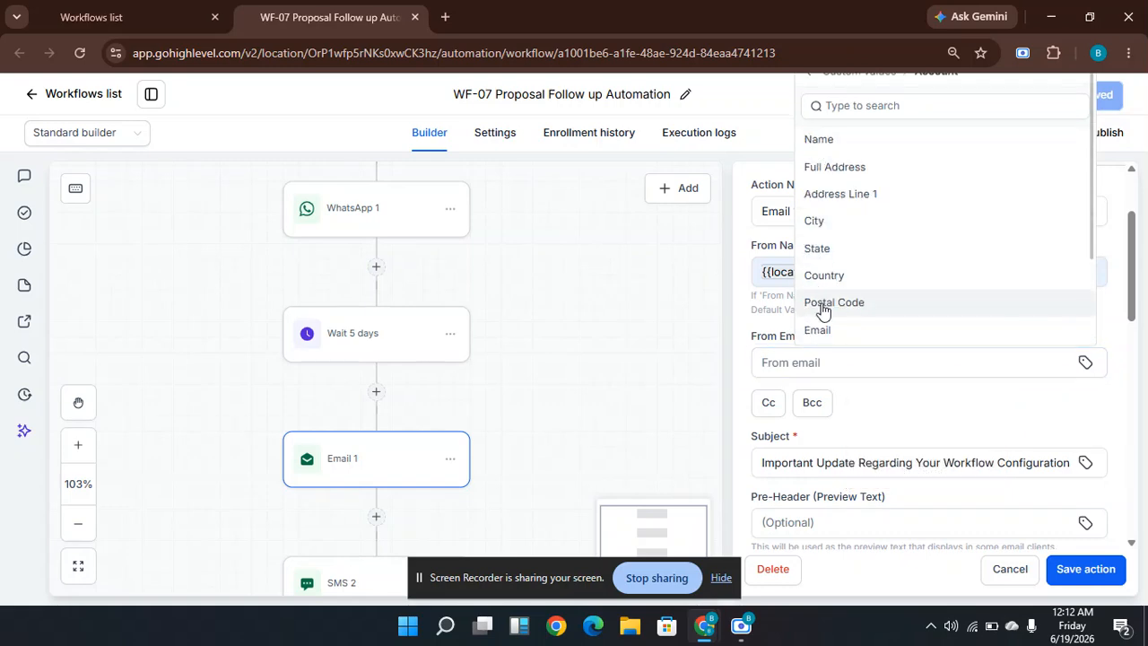
left_click(818, 330)
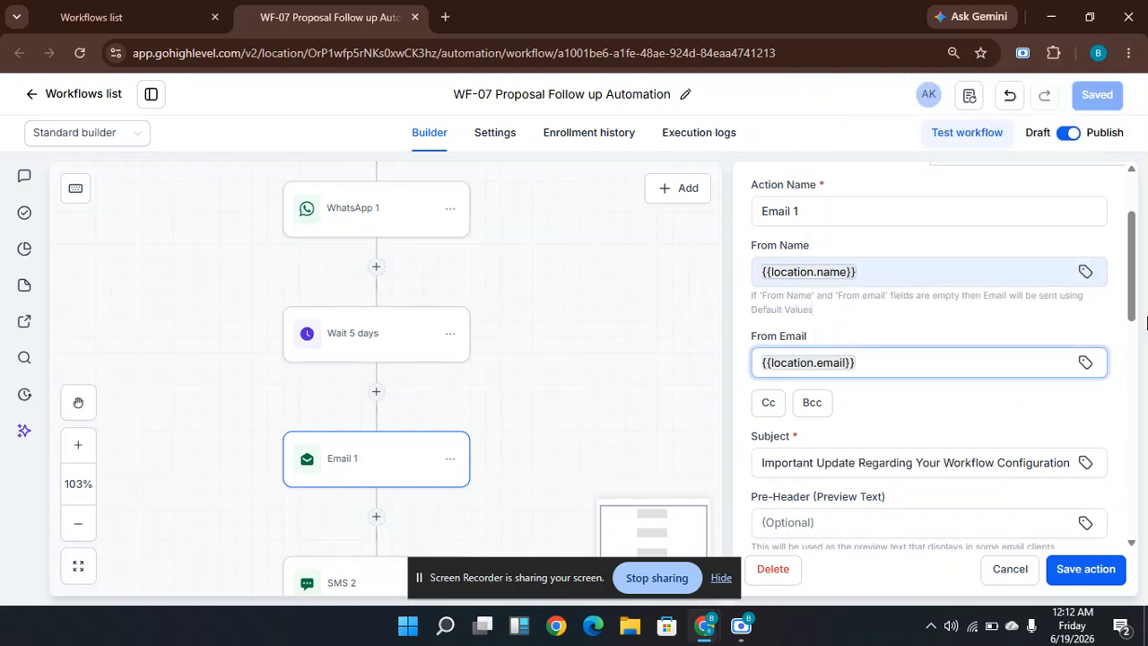
Review the message body of the Email 1 action.
scroll(1146, 328, "down", 5)
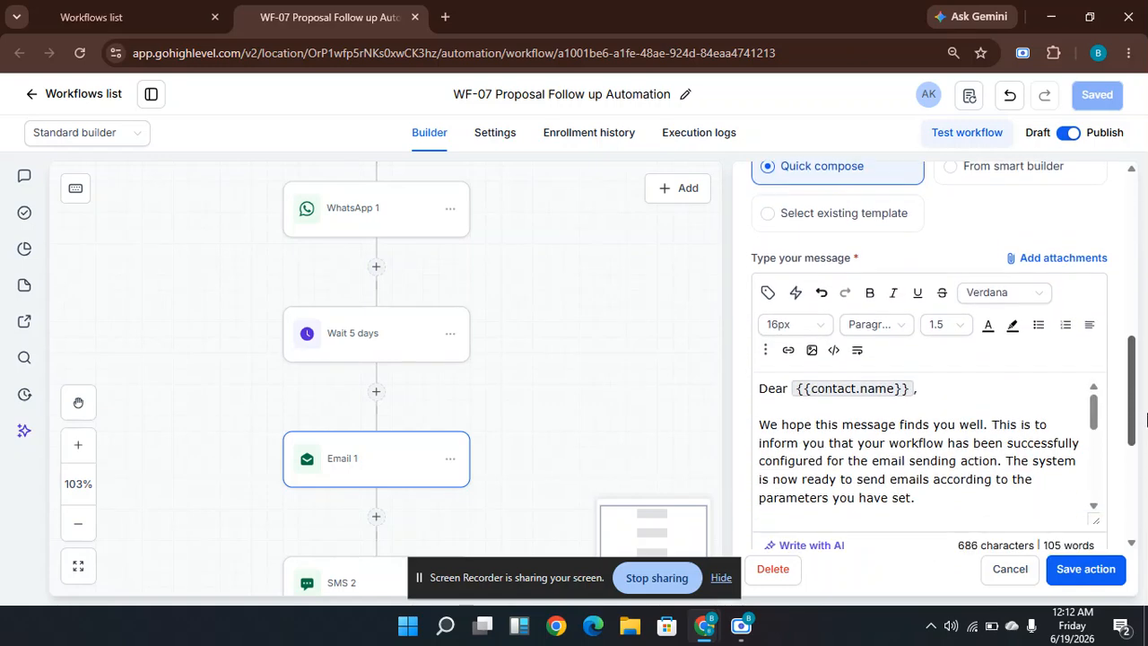
left_click_drag(1146, 415, 1147, 434)
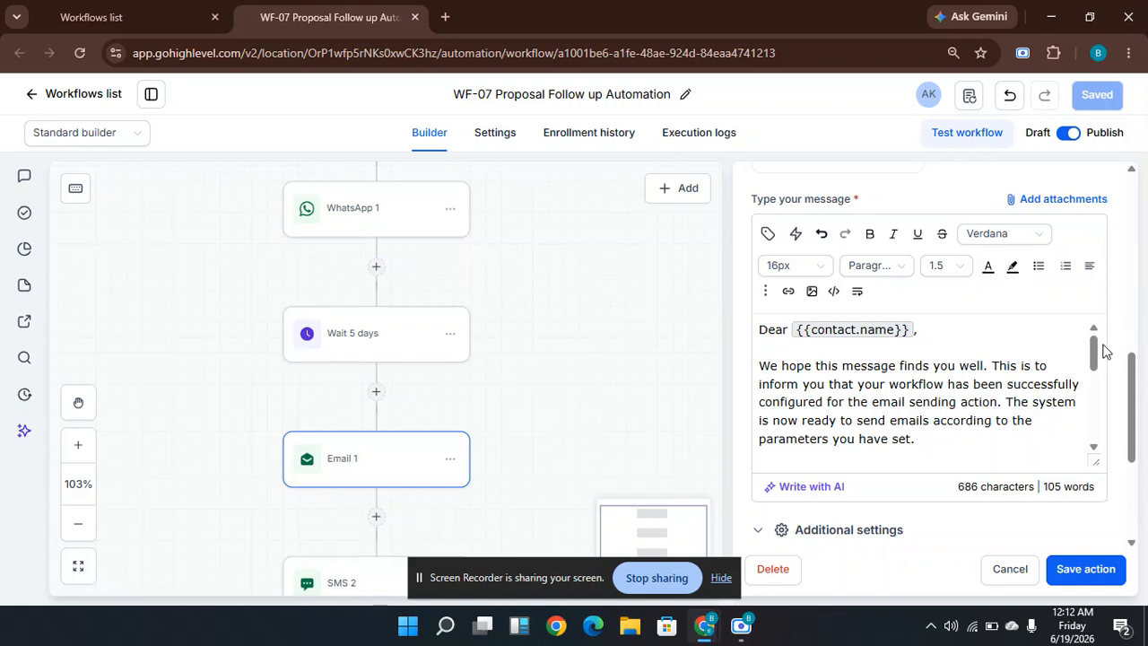
left_click_drag(1099, 348, 1099, 372)
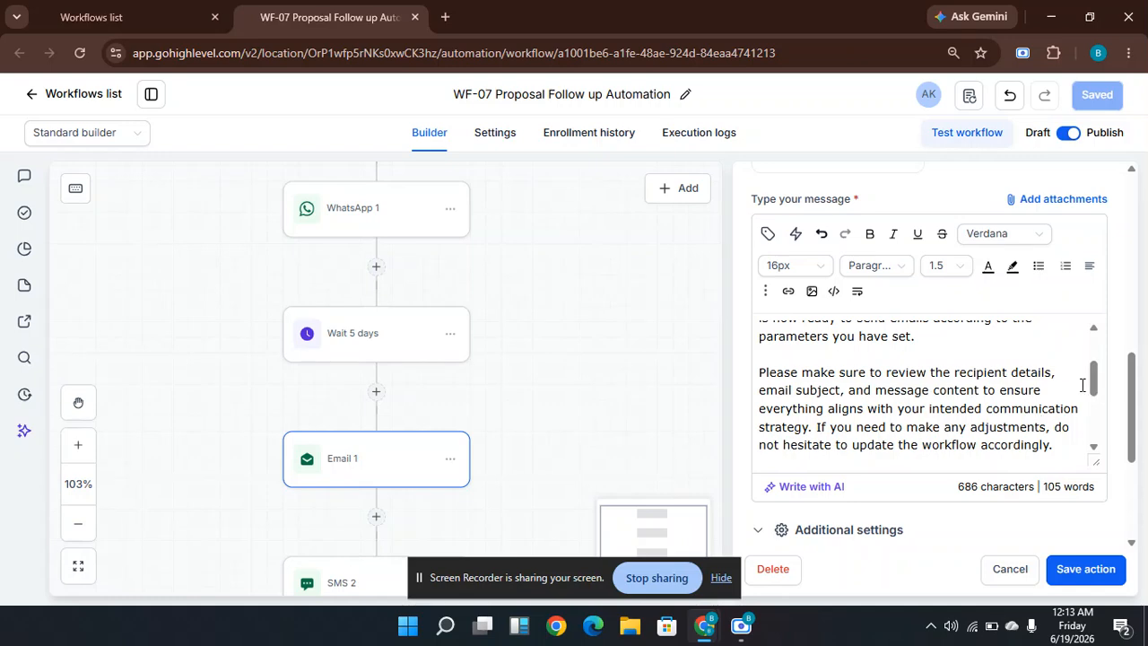
left_click(812, 488)
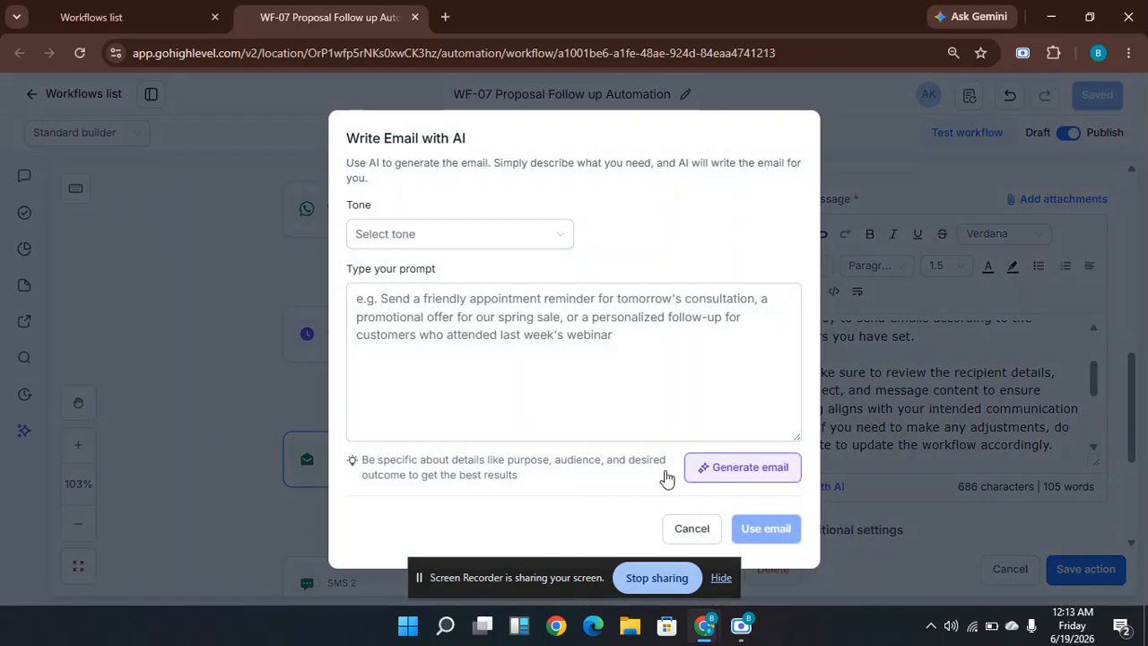
left_click(415, 304)
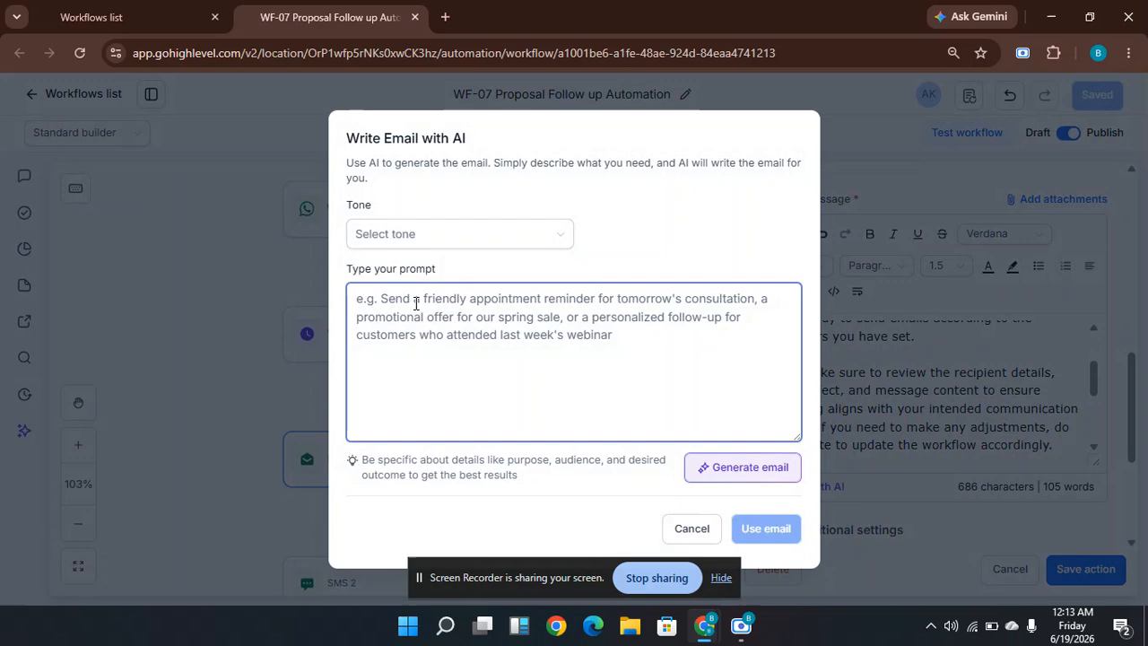
type("I")
key("BackSpace")
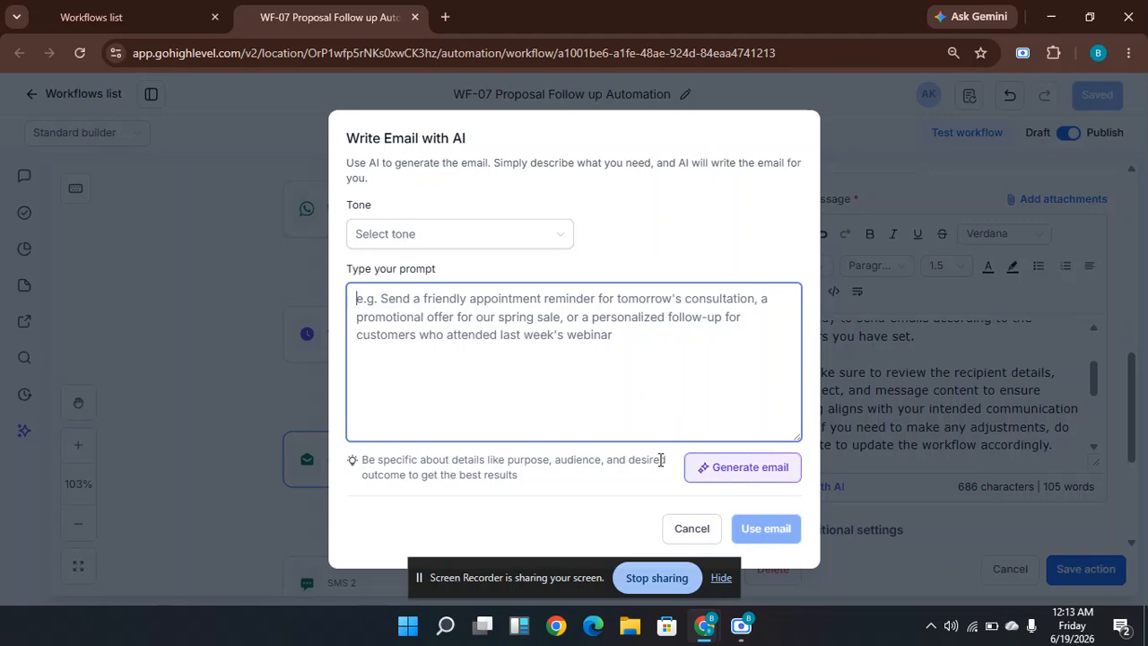
left_click(692, 528)
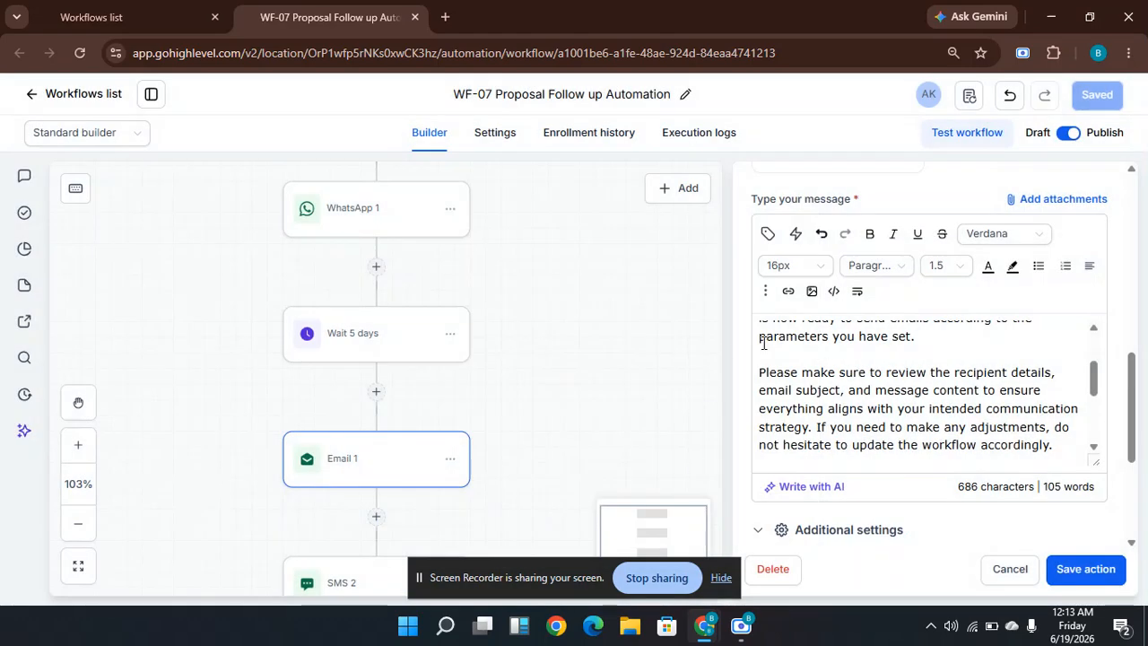
Open the SMS 2 action below Email 1, discarding the pending Email 1 changes, and review its message text.
left_click_drag(528, 505, 559, 359)
left_click(401, 447)
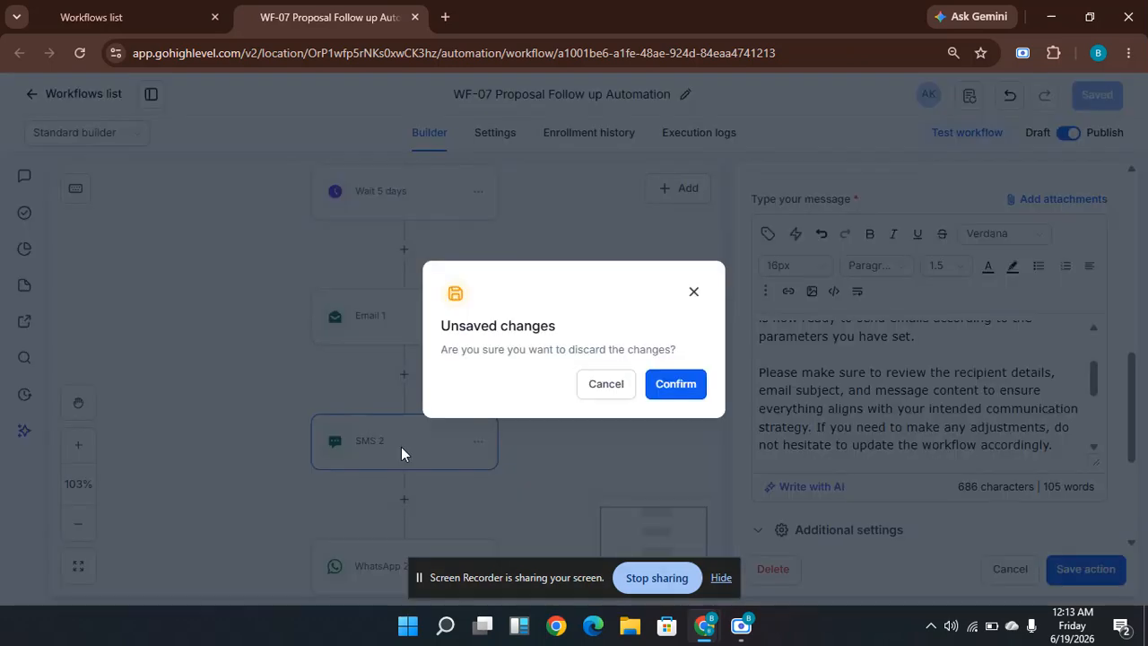
left_click(677, 382)
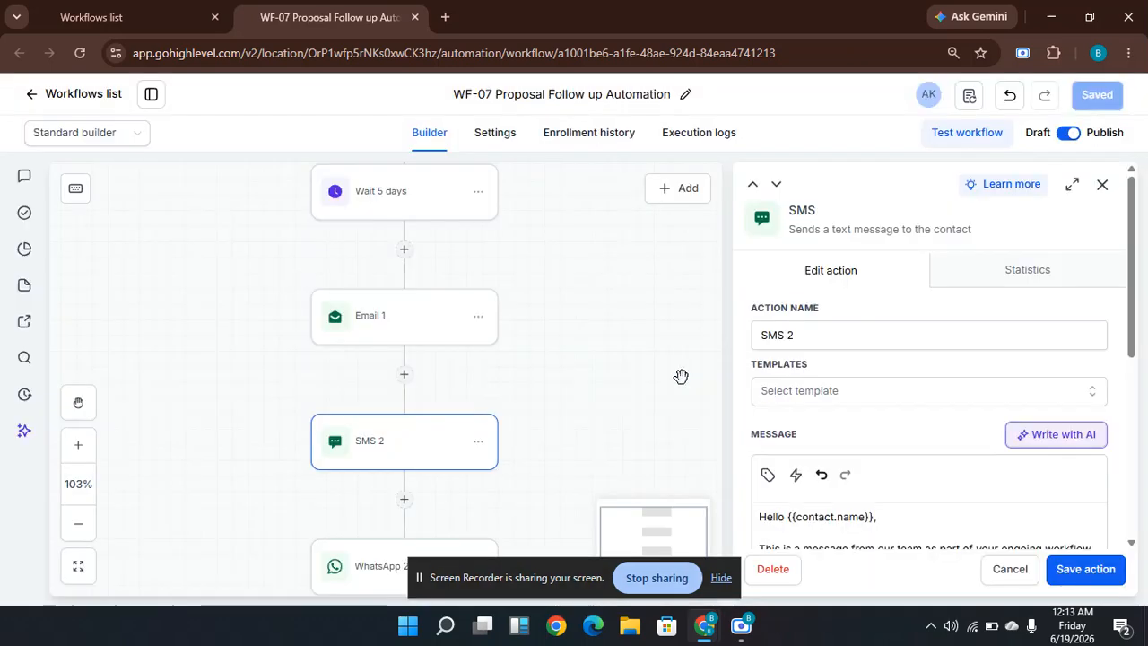
left_click_drag(1132, 264, 1145, 331)
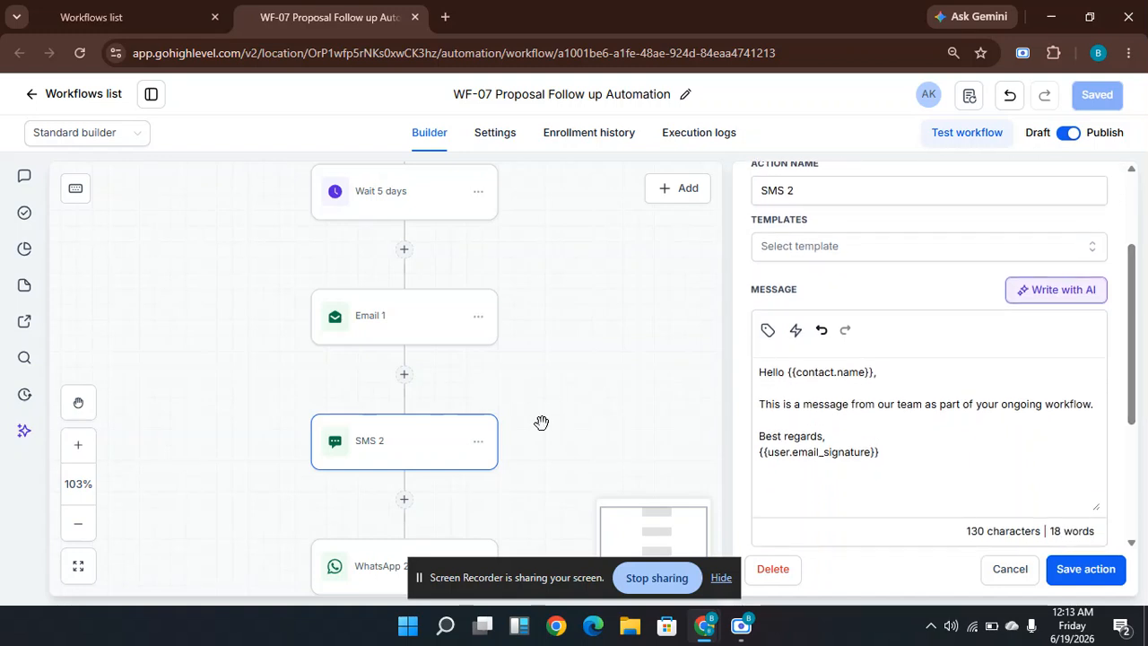
Review the rest of the WF-07 sequence from SMS 2 through WhatsApp 4 to the end of the workflow.
left_click_drag(544, 478, 556, 356)
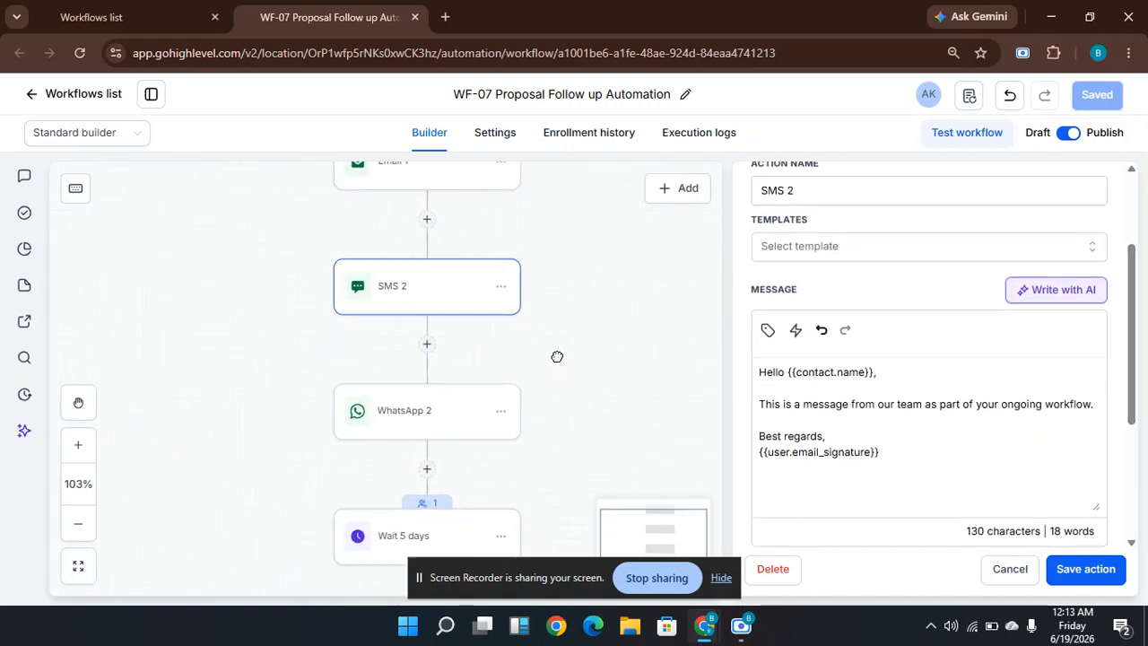
left_click_drag(530, 463, 515, 333)
left_click_drag(534, 432, 526, 333)
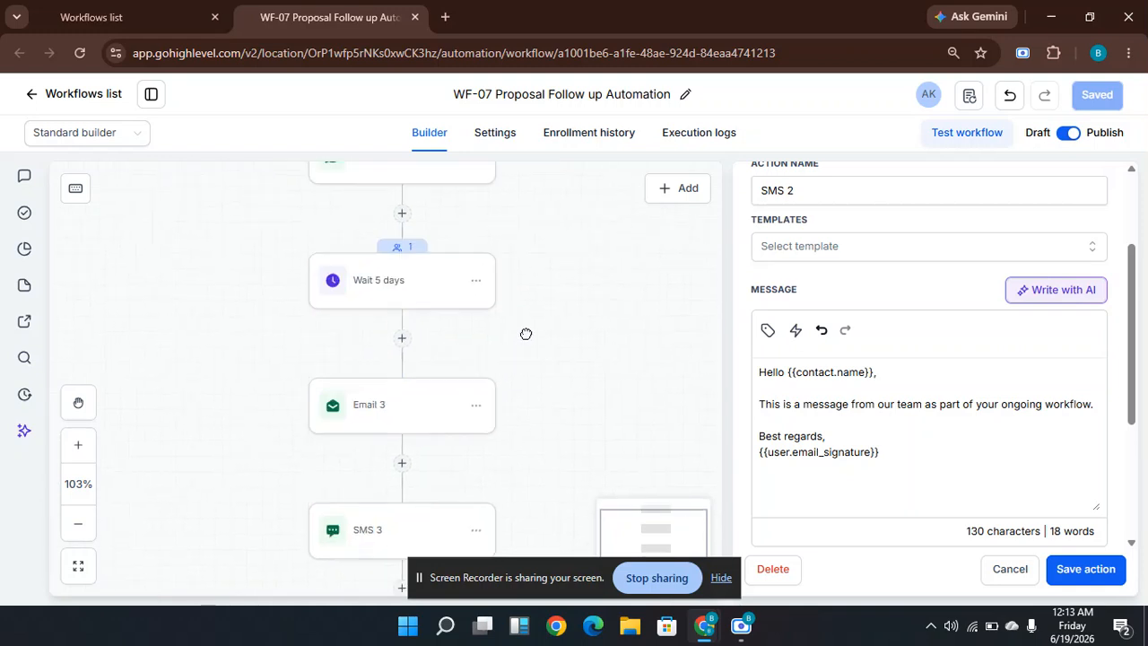
left_click_drag(541, 487, 543, 394)
left_click_drag(559, 467, 577, 319)
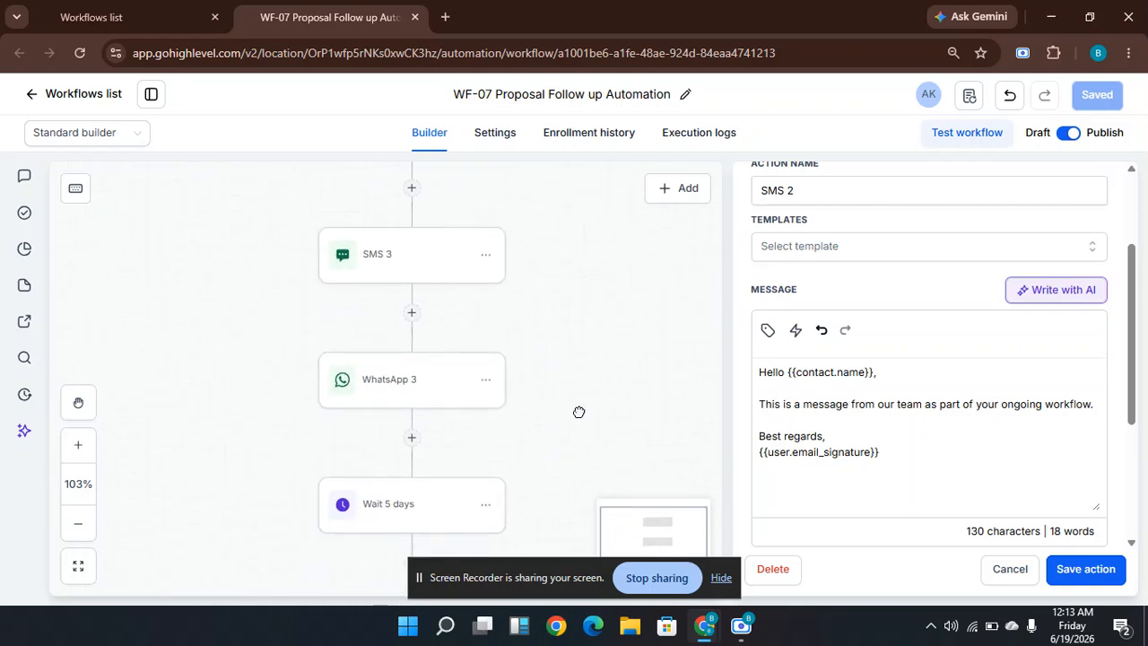
left_click_drag(580, 410, 569, 272)
left_click_drag(537, 448, 562, 384)
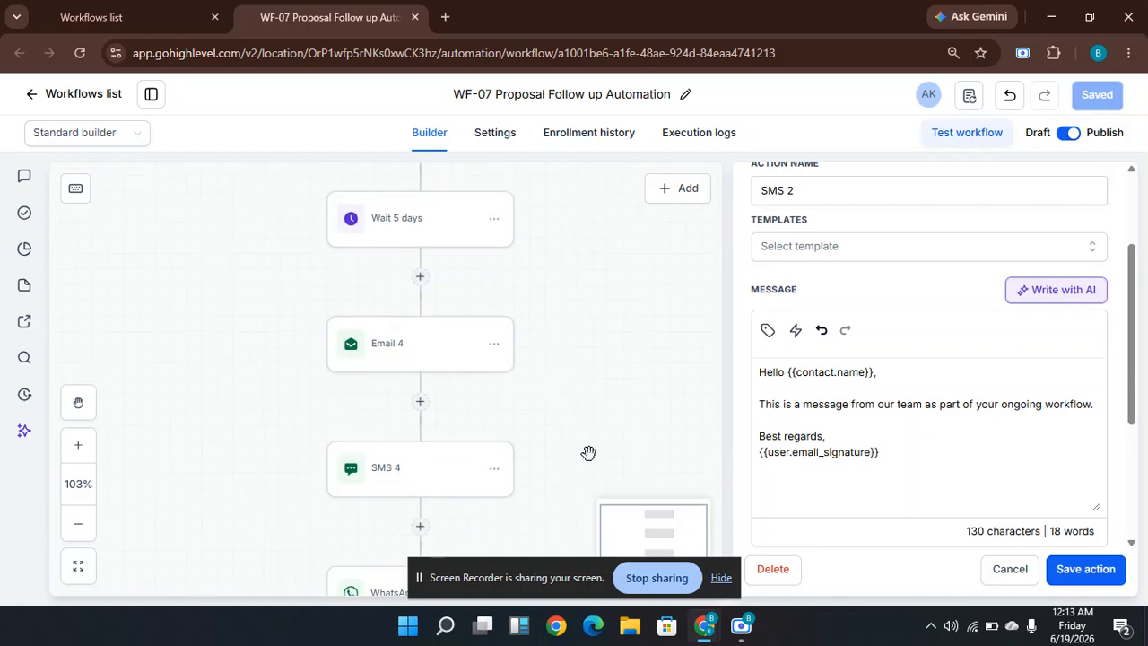
left_click_drag(666, 459, 628, 287)
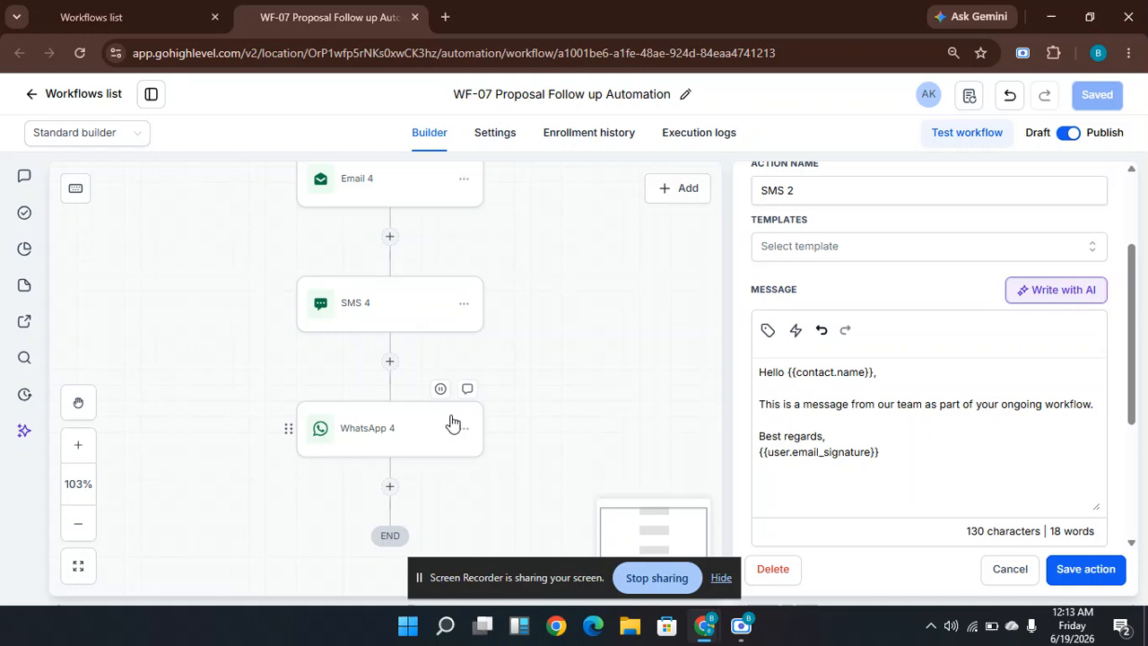
Open the WhatsApp 4 action at the end of WF-07 for review, discarding the pending SMS 2 changes.
left_click(407, 431)
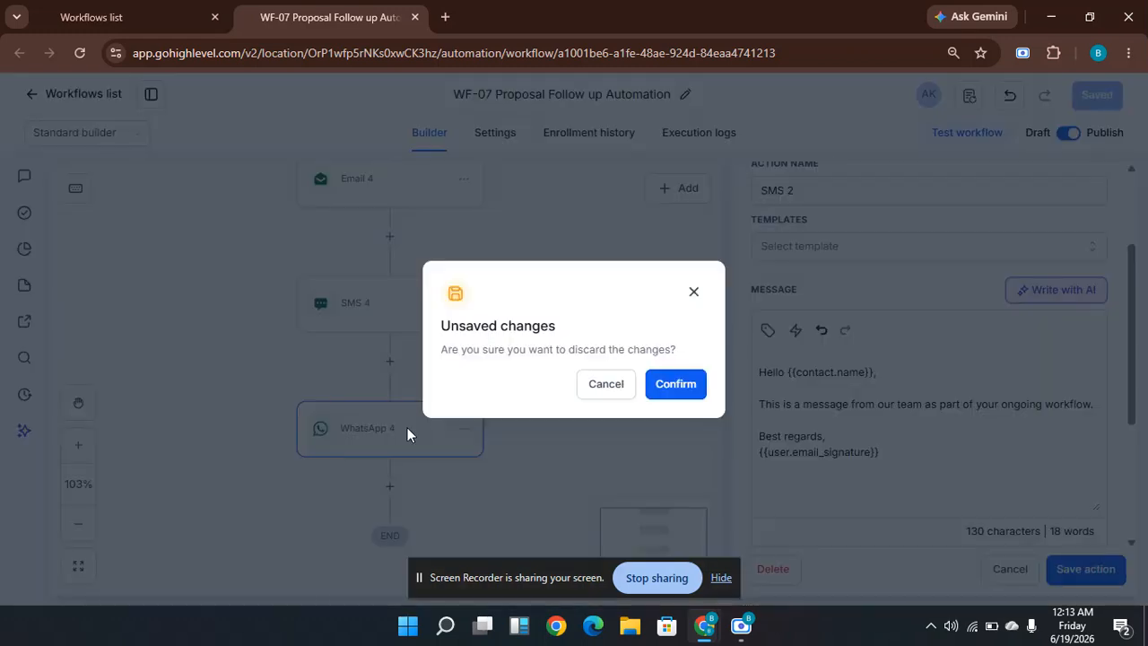
left_click(676, 386)
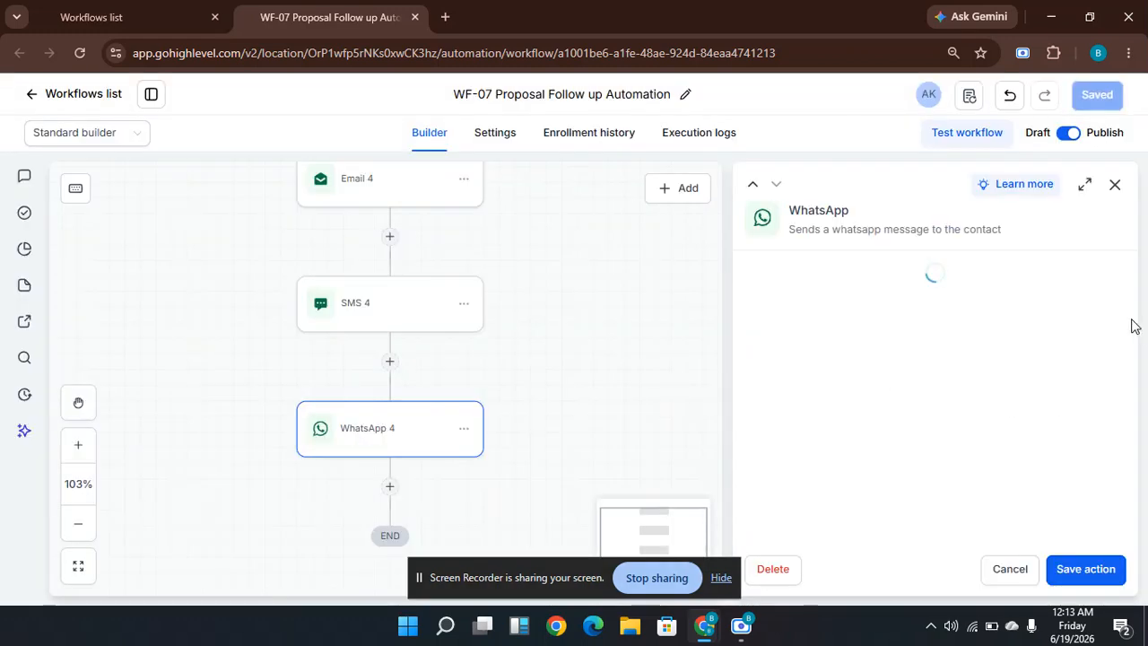
left_click_drag(1133, 285, 1146, 429)
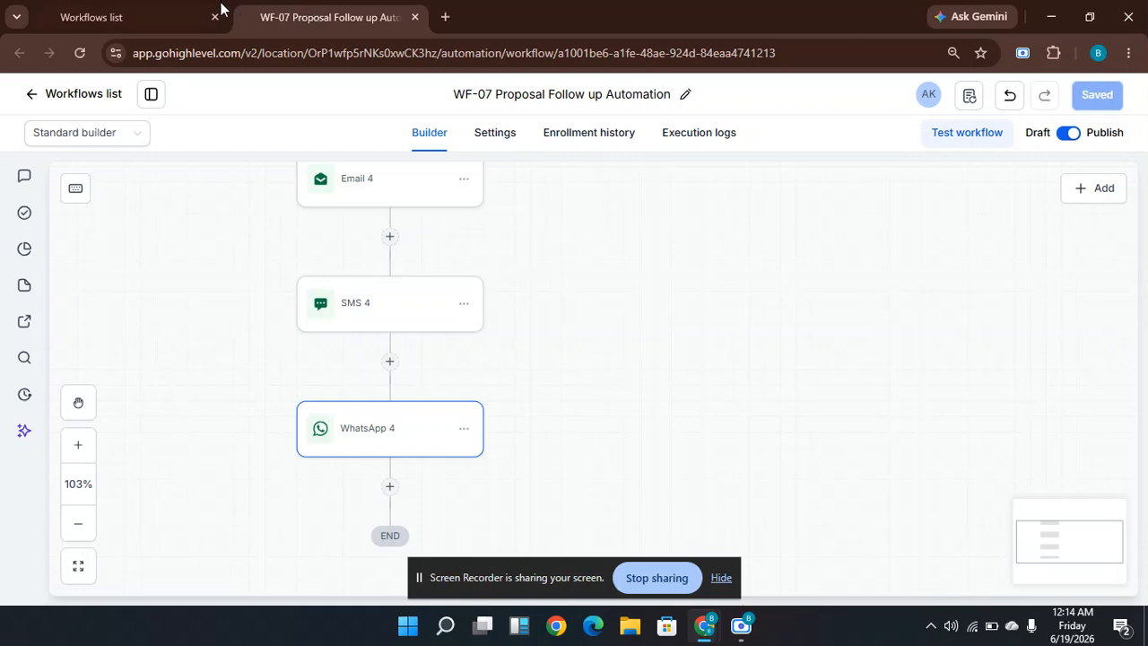
Return to the Automation workflows list and open the C21 Beach Properties (buyers automation) folder.
left_click(135, 13)
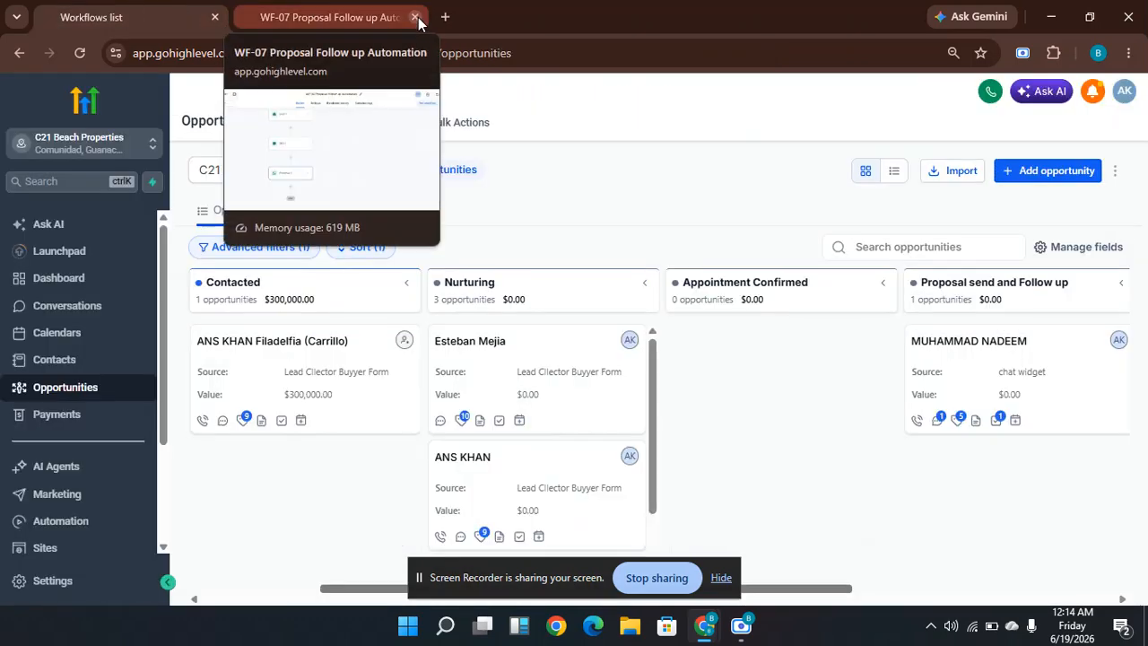
left_click(61, 522)
left_click(297, 11)
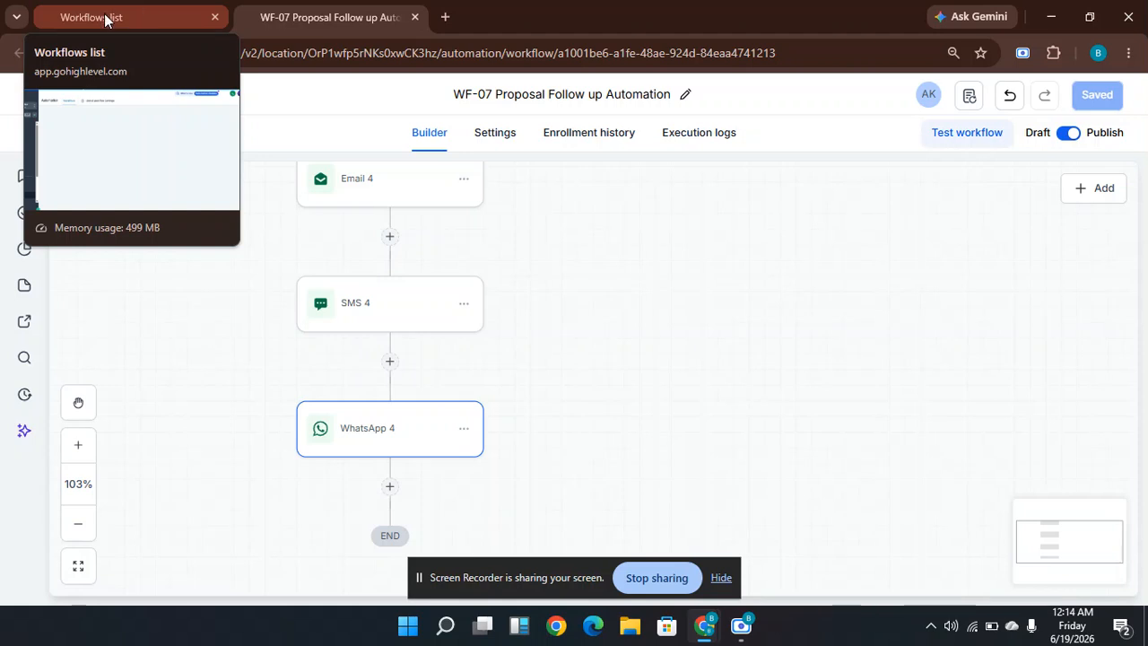
left_click(105, 20)
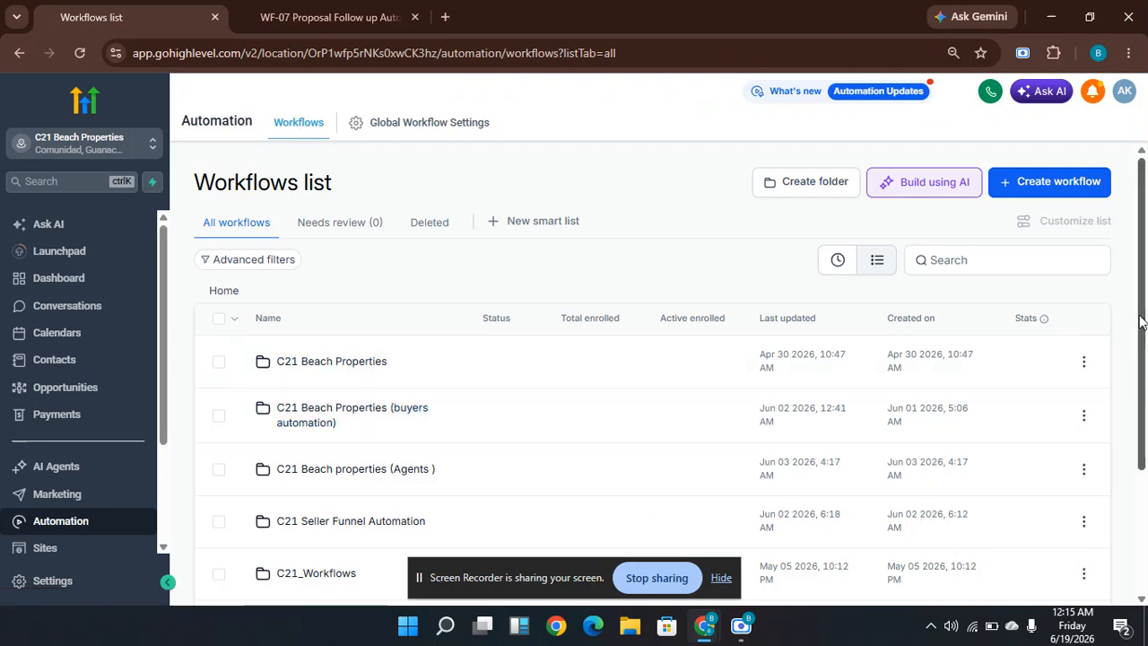
scroll(1147, 394, "down", 2)
scroll(1147, 412, "up", 2)
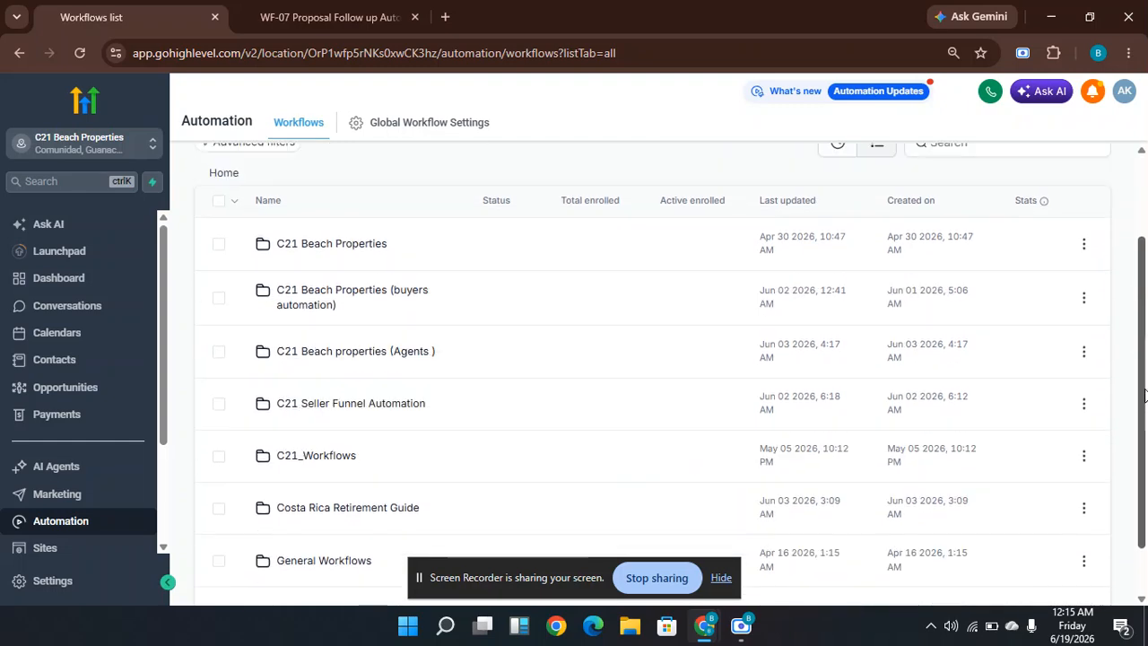
left_click(326, 348)
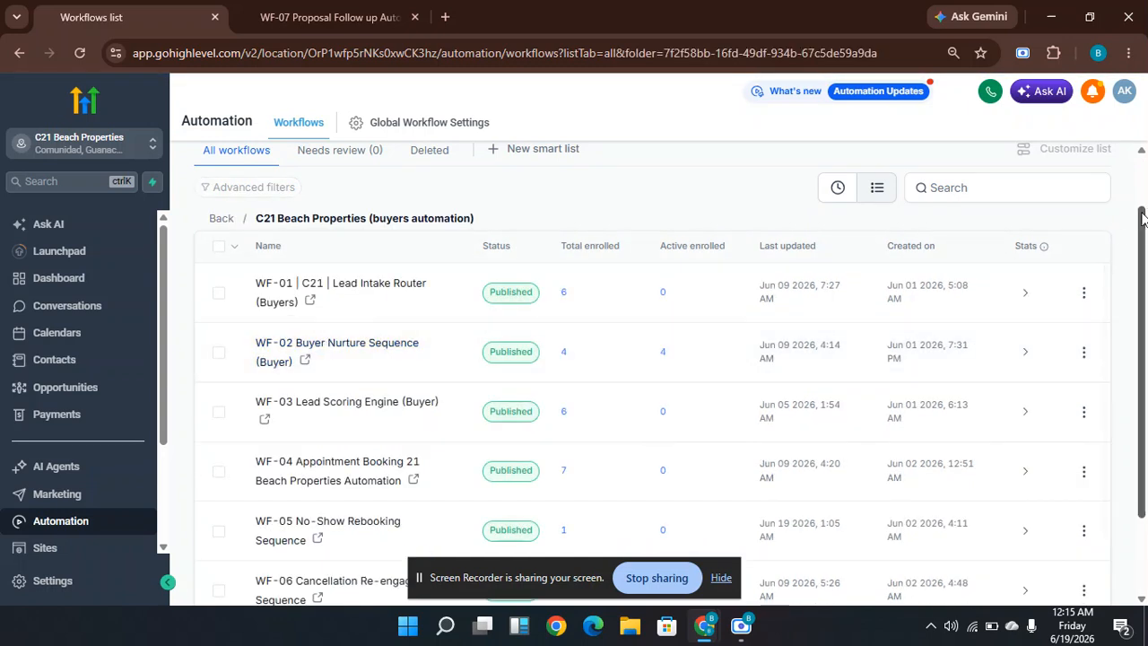
Open WF-08 Review Request Workflow from the buyers automation folder in a new tab and close the WF-07 tab.
scroll(1147, 227, "down", 2)
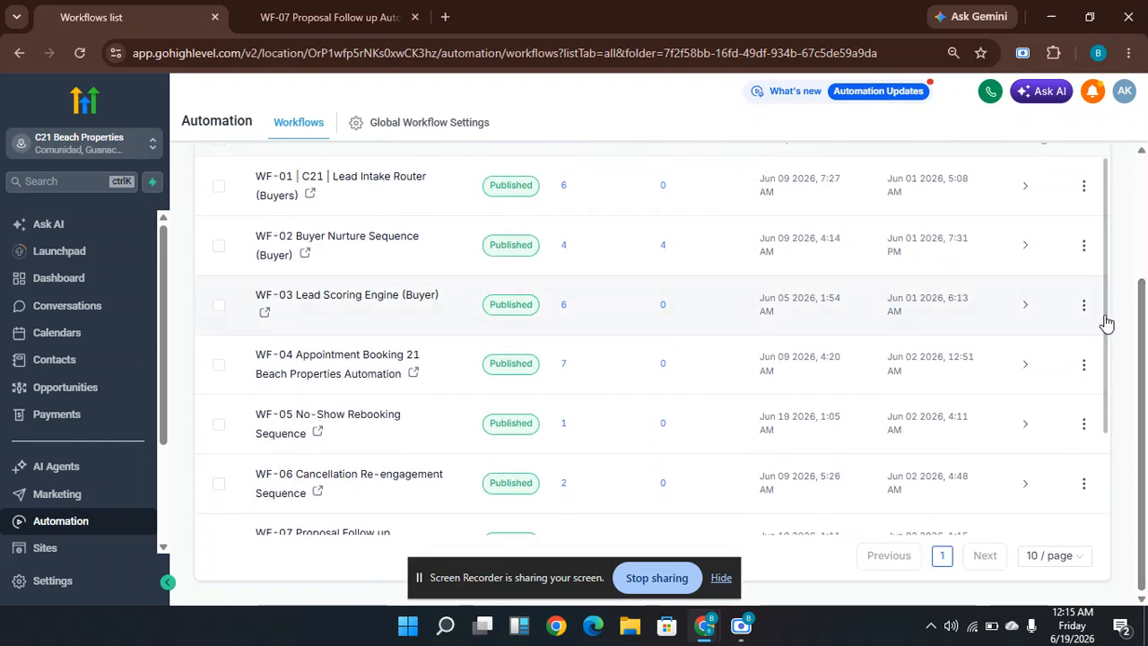
scroll(1111, 334, "down", 2)
left_click_drag(1109, 330, 1135, 433)
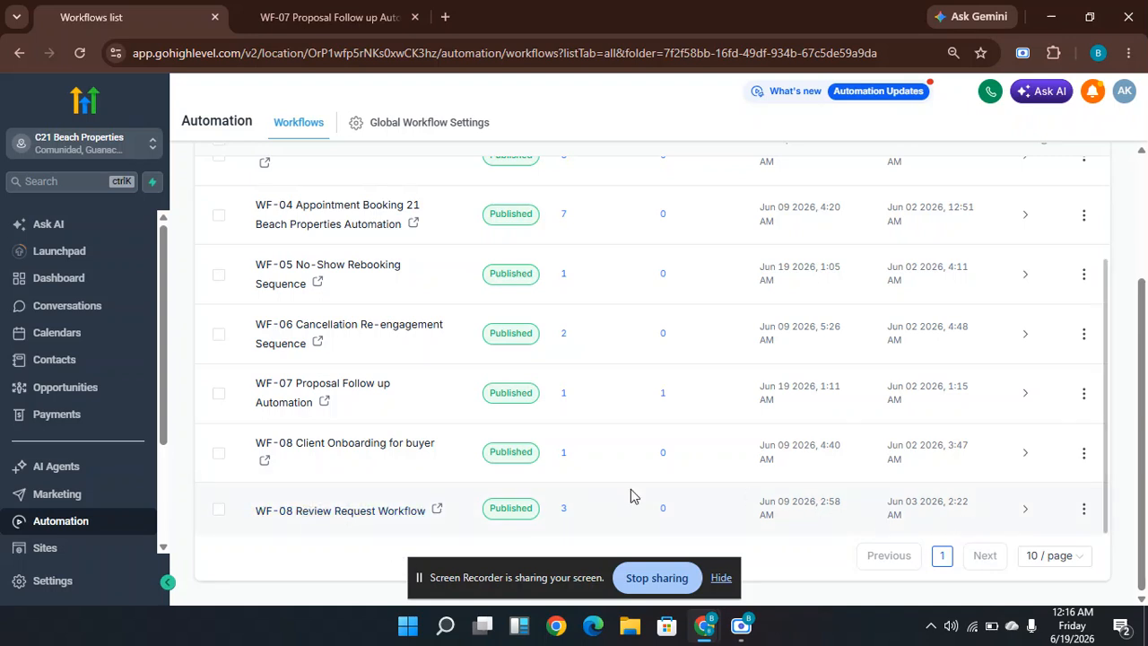
left_click(437, 510)
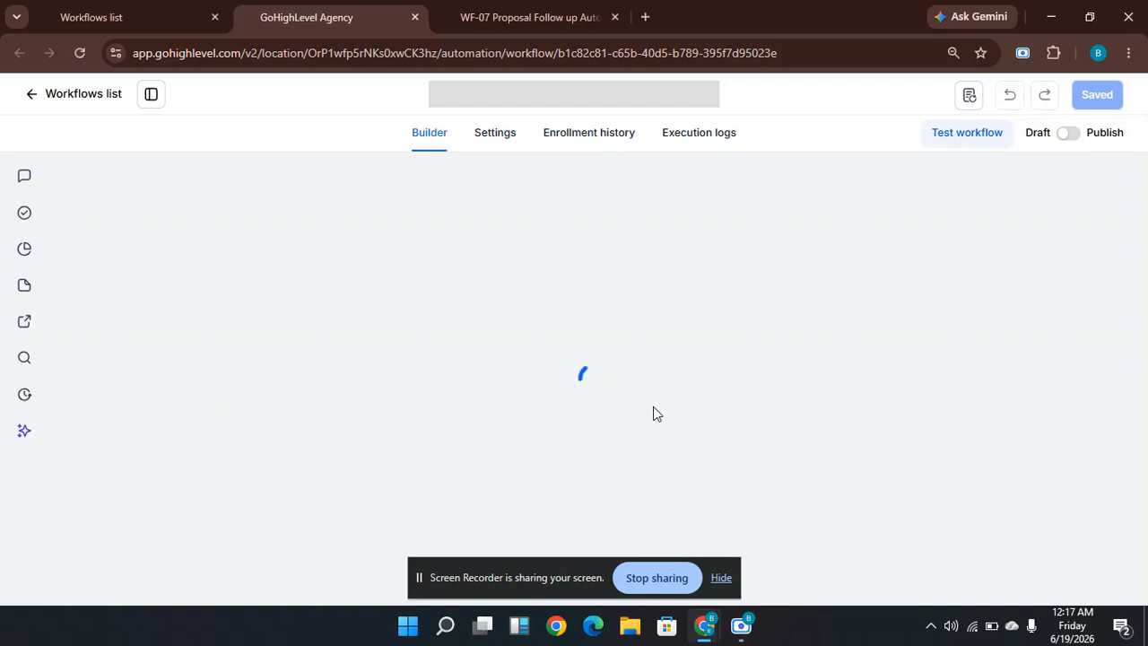
left_click(508, 8)
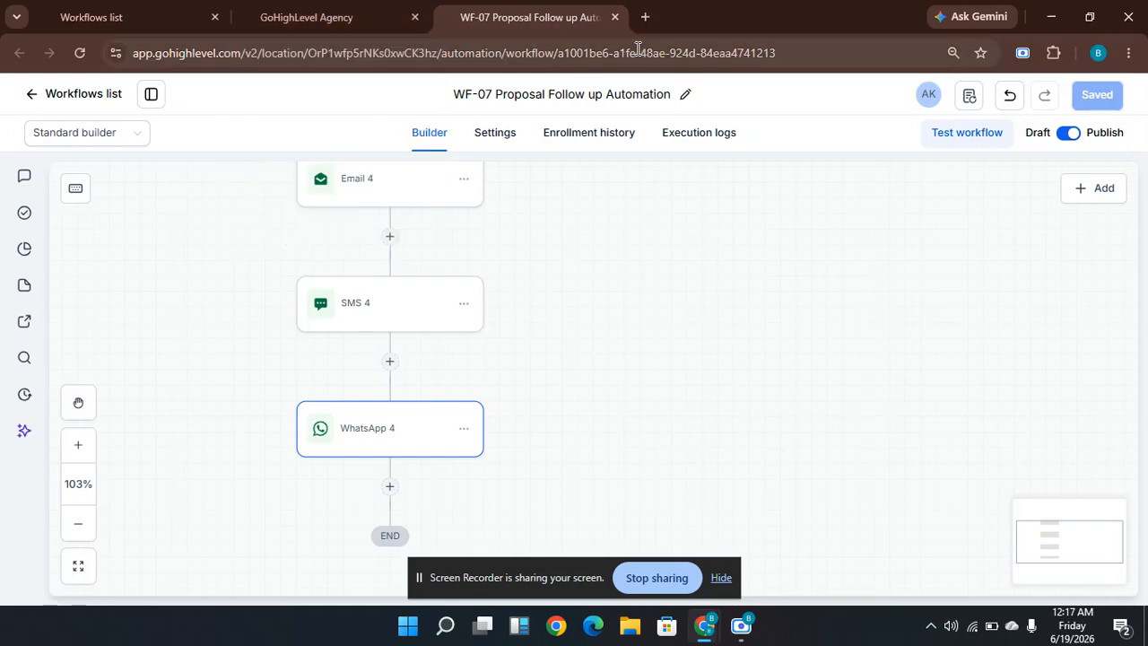
left_click(614, 17)
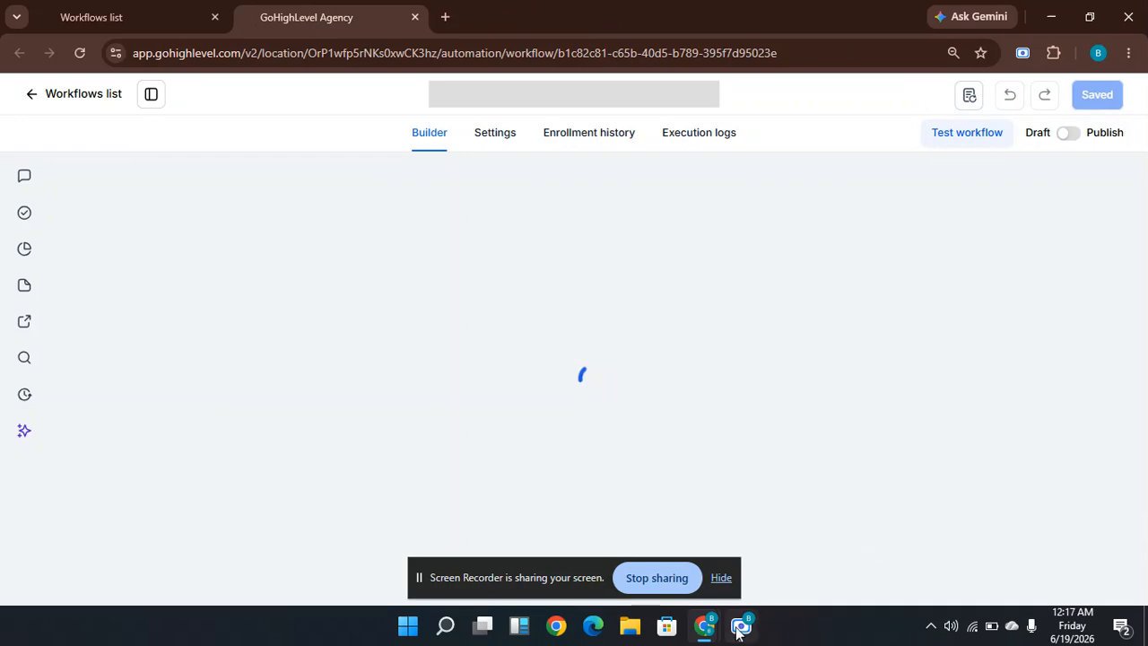
mouse_move(740, 628)
left_click(738, 576)
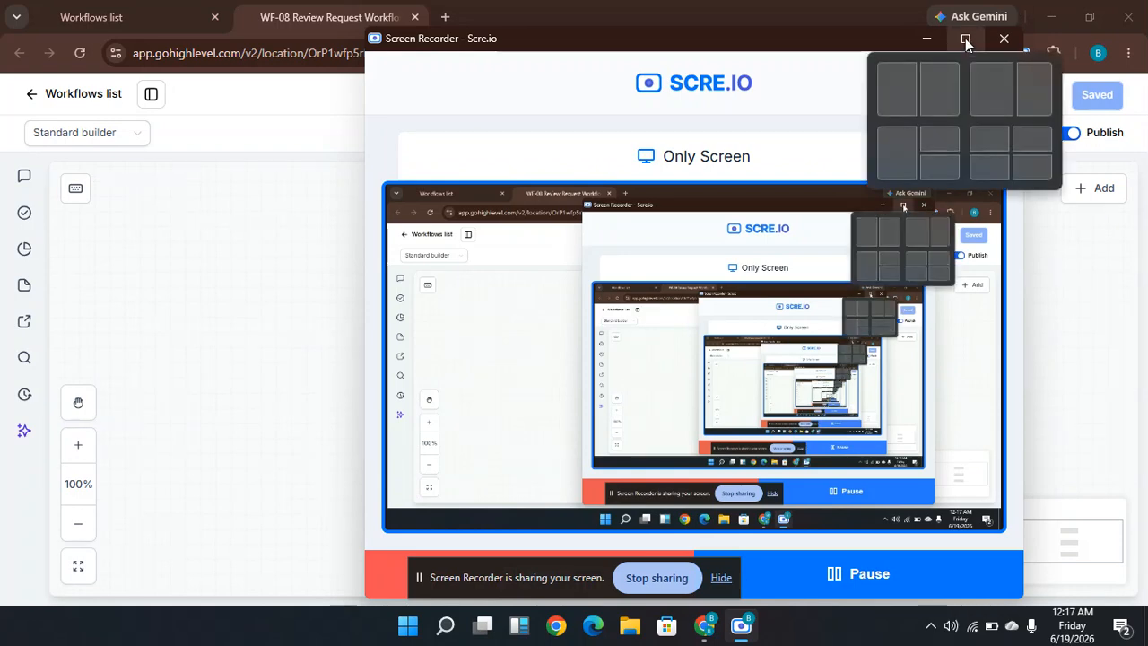
left_click(925, 38)
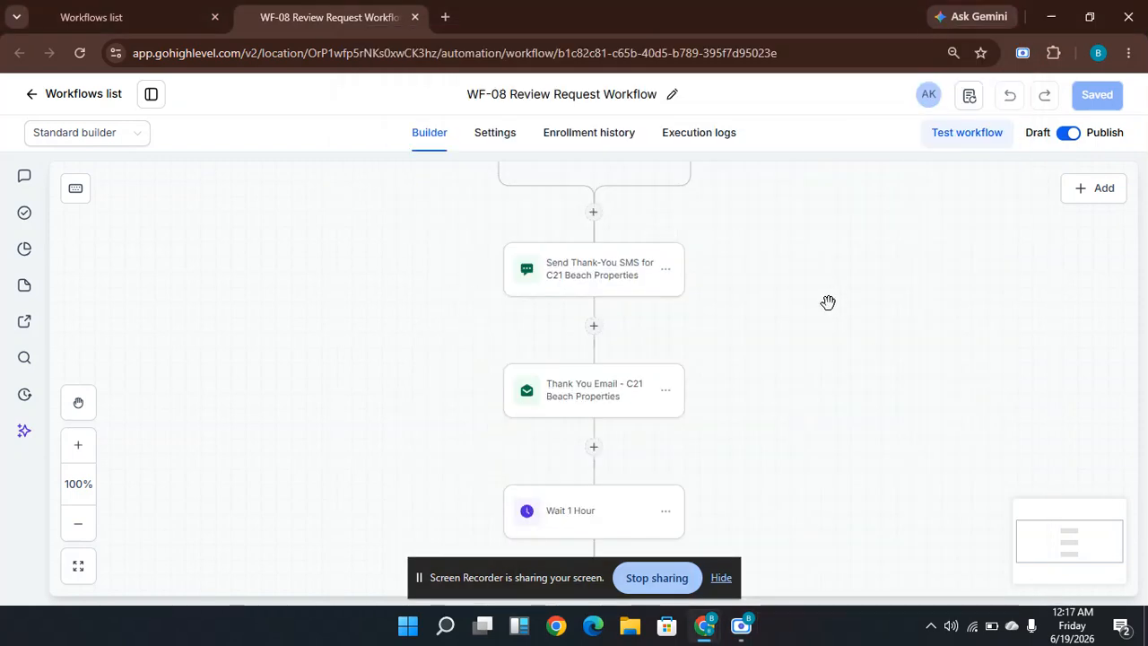
Review the message of the Send Thank-You SMS action, checking the "Satisfied" and "Dissatisfied" reply keywords, and close it without changes.
scroll(828, 303, "down", 1)
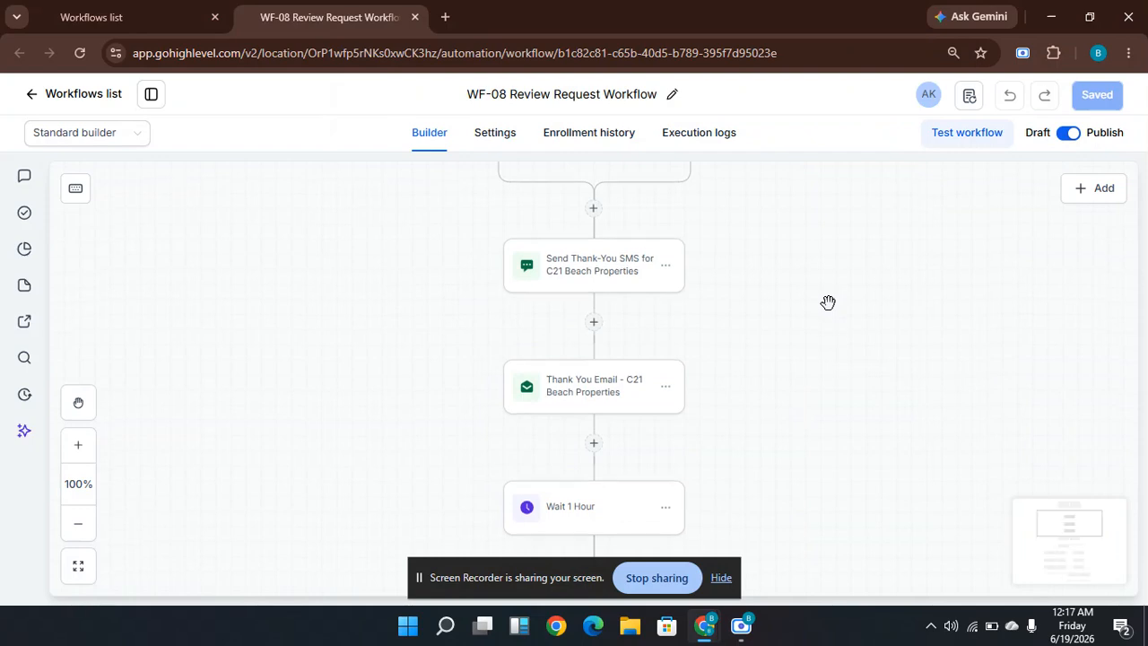
left_click_drag(805, 267, 767, 294)
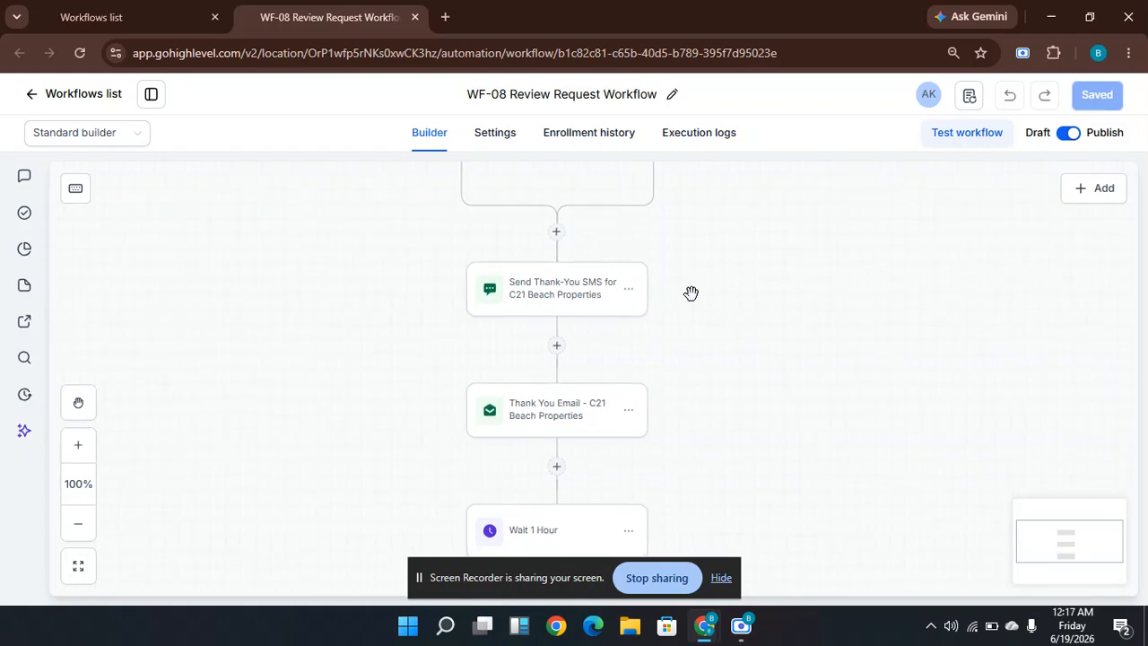
left_click(556, 299)
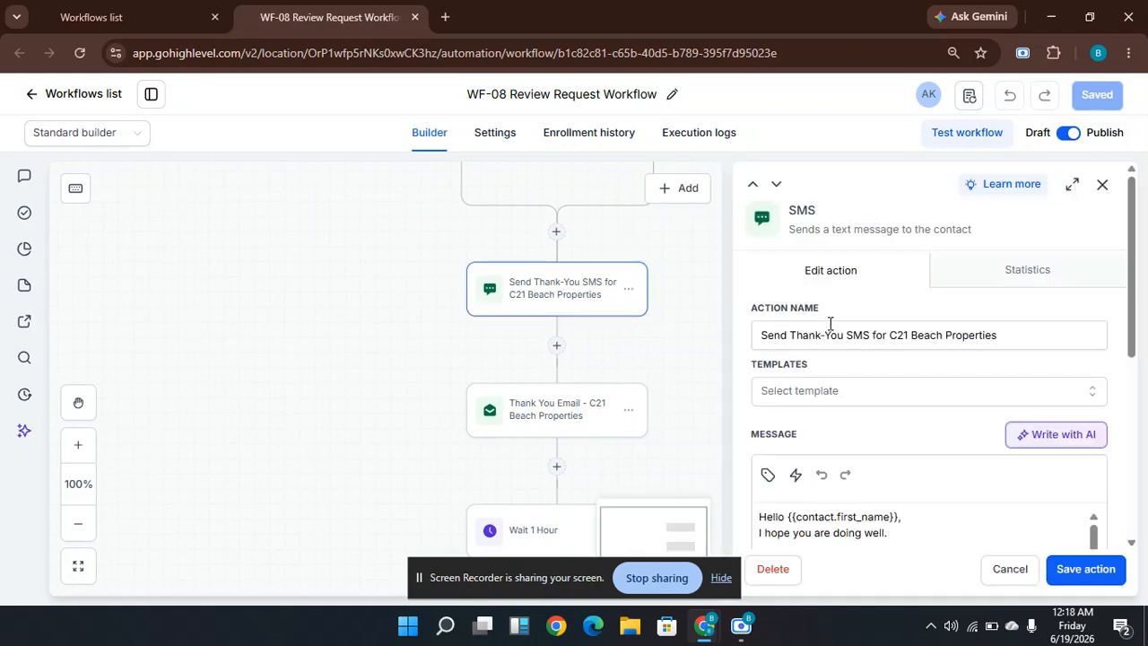
left_click_drag(1132, 249, 1141, 319)
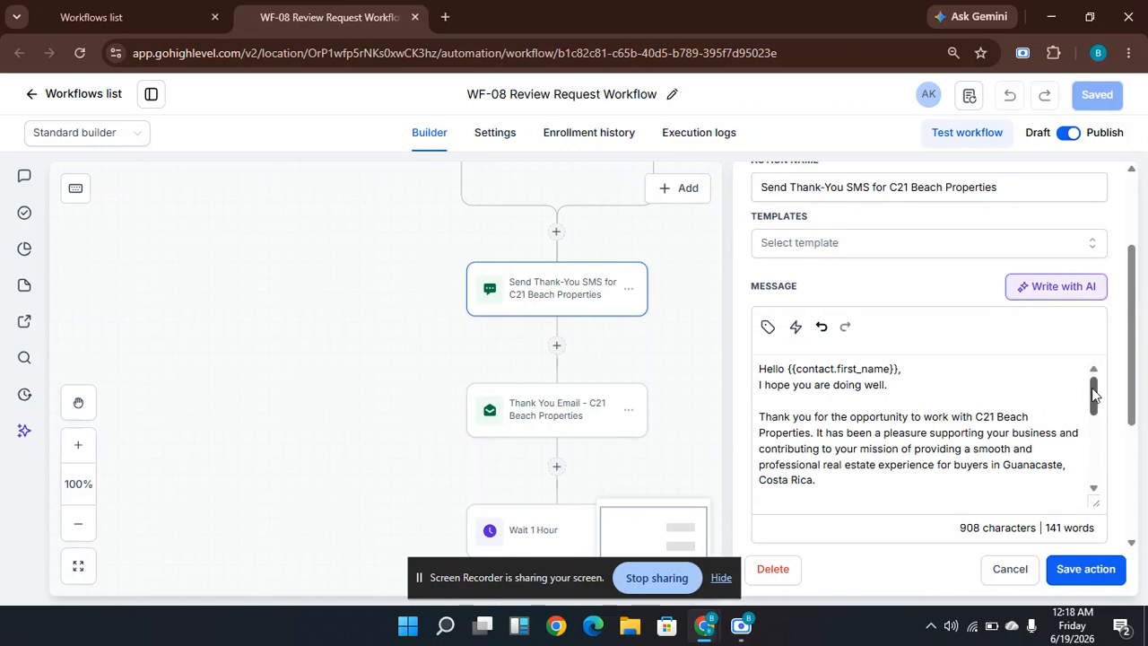
left_click_drag(1093, 395, 1095, 430)
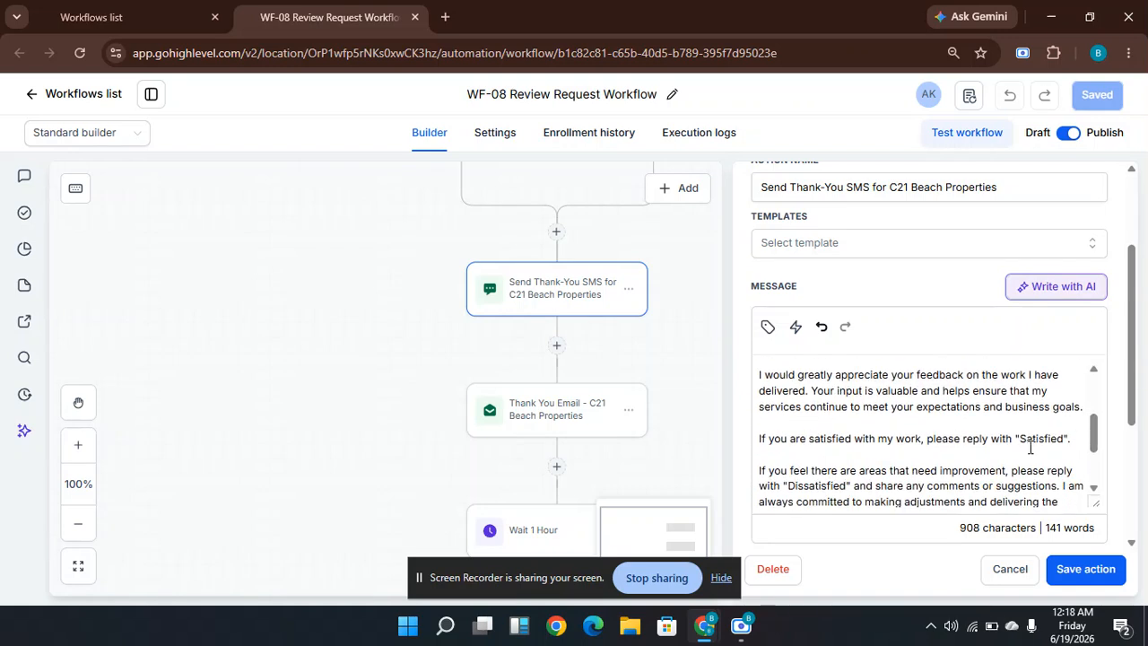
left_click_drag(1019, 439, 1094, 448)
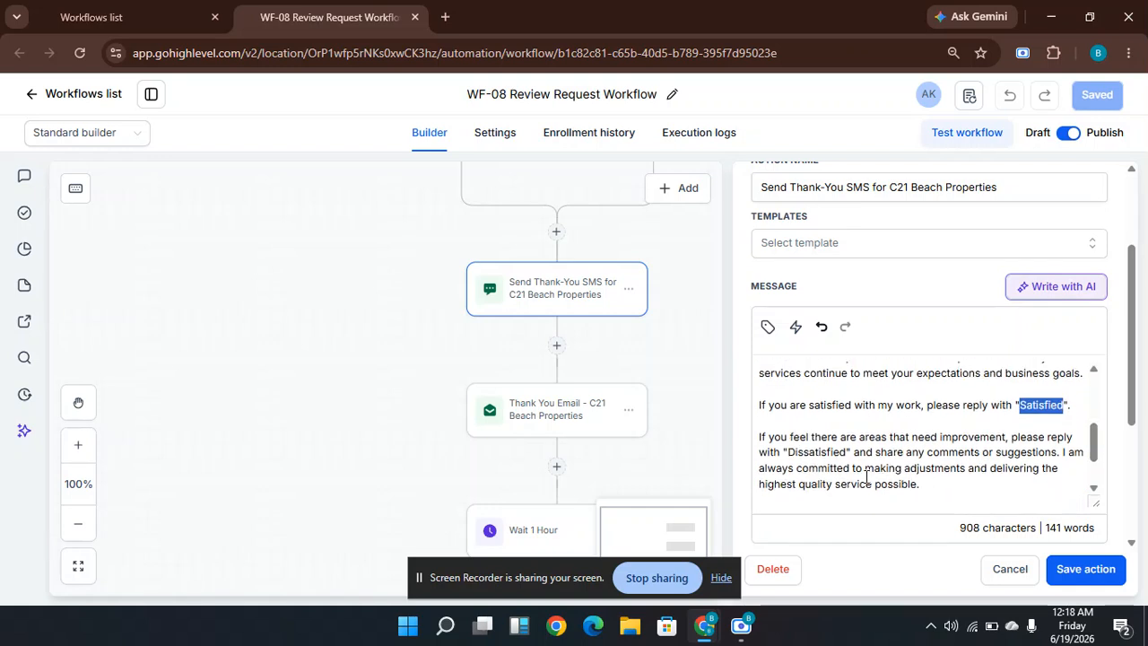
left_click_drag(789, 452, 847, 447)
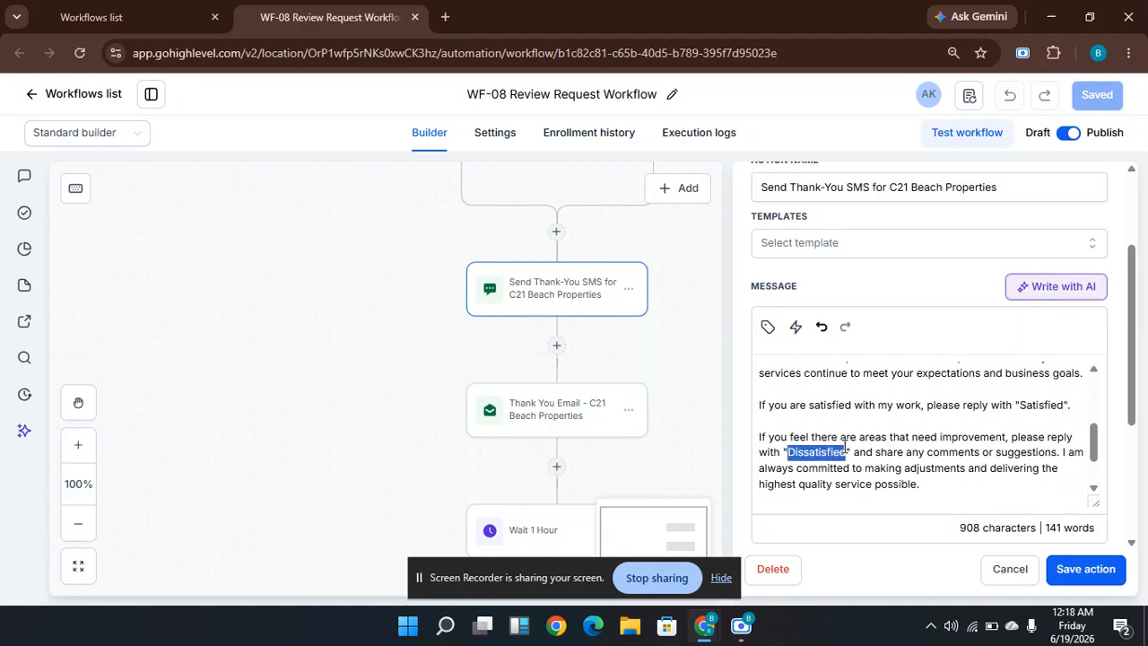
left_click(1009, 571)
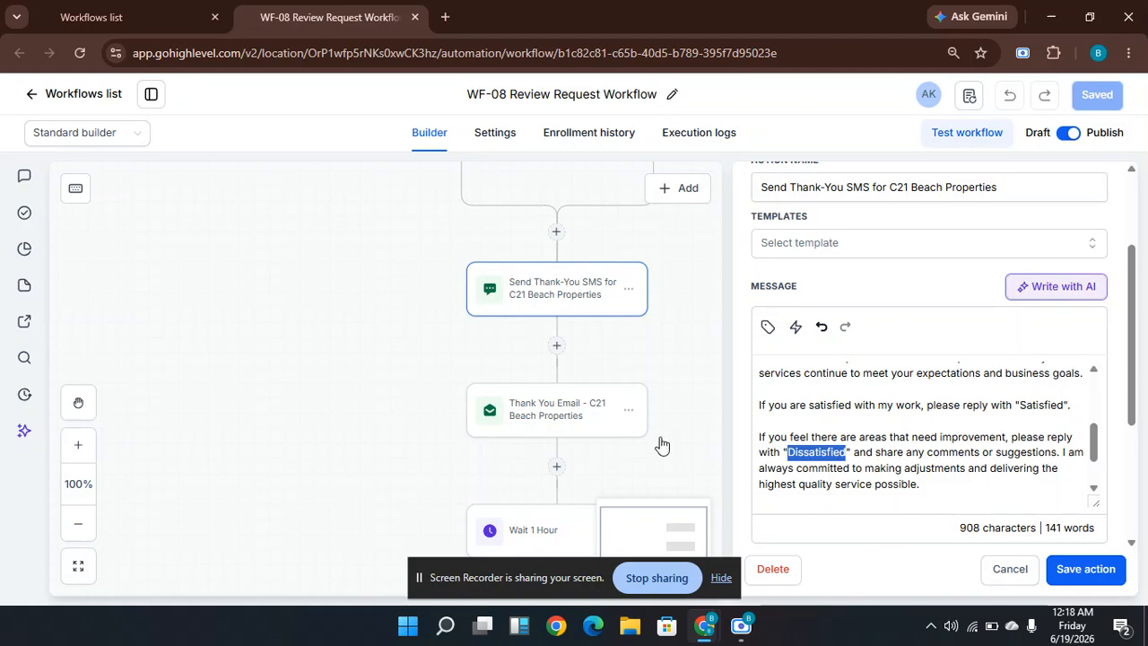
Rename the wait action after the Thank You Email to "Wait 1 day" and save the action.
scroll(811, 406, "down", 2)
scroll(811, 405, "down", 3)
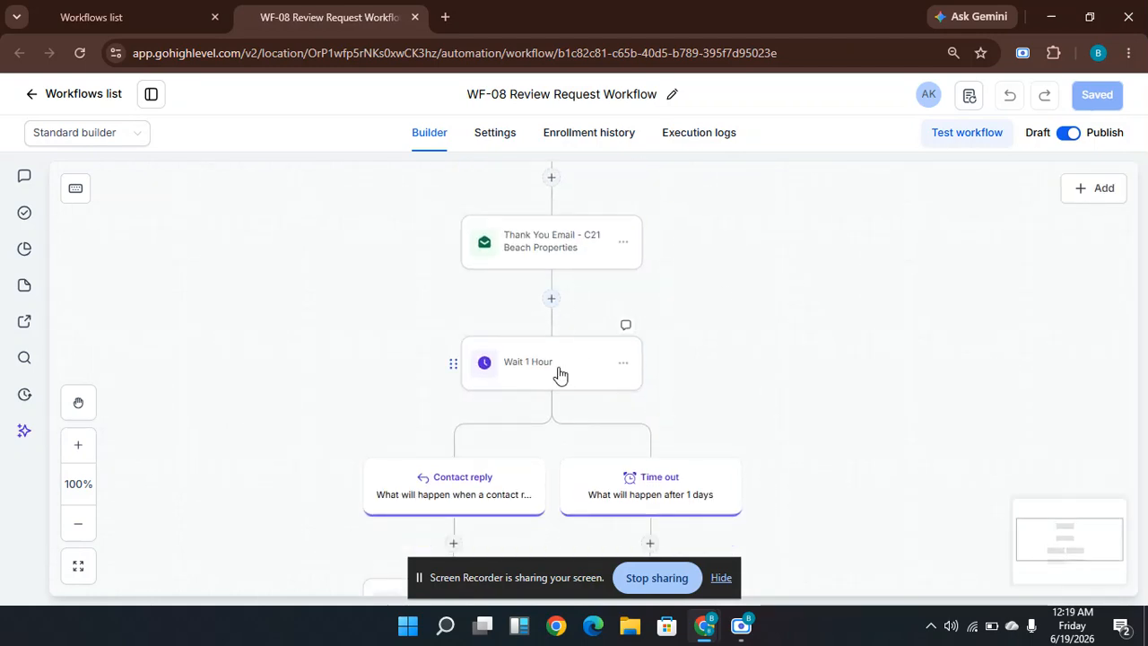
left_click(557, 369)
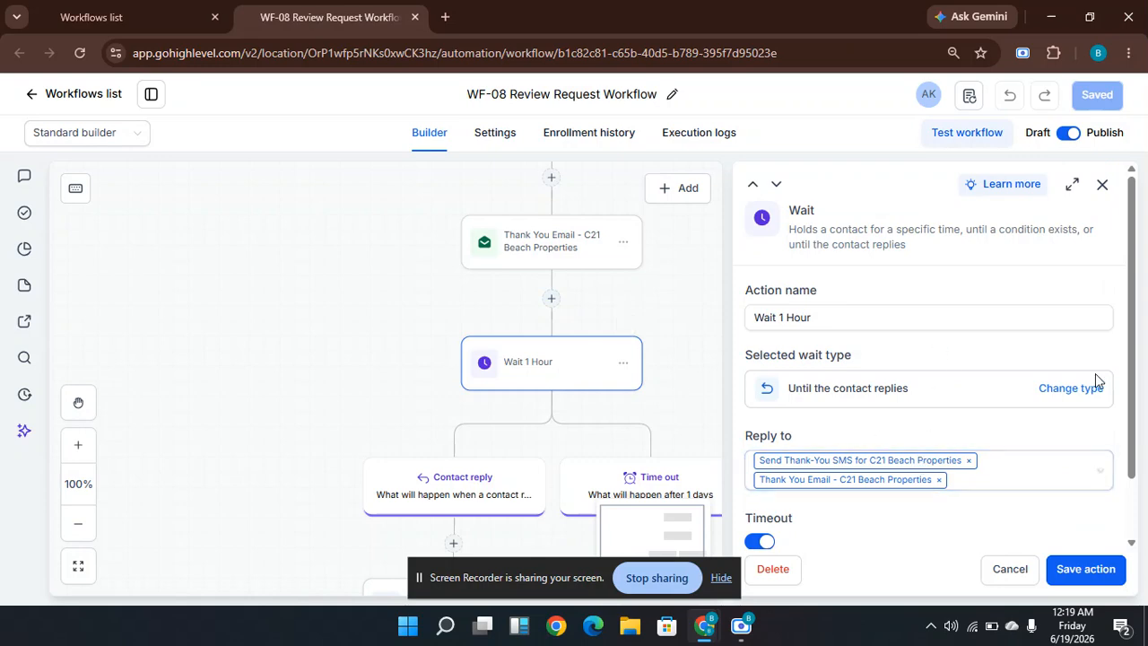
left_click_drag(1133, 291, 1137, 375)
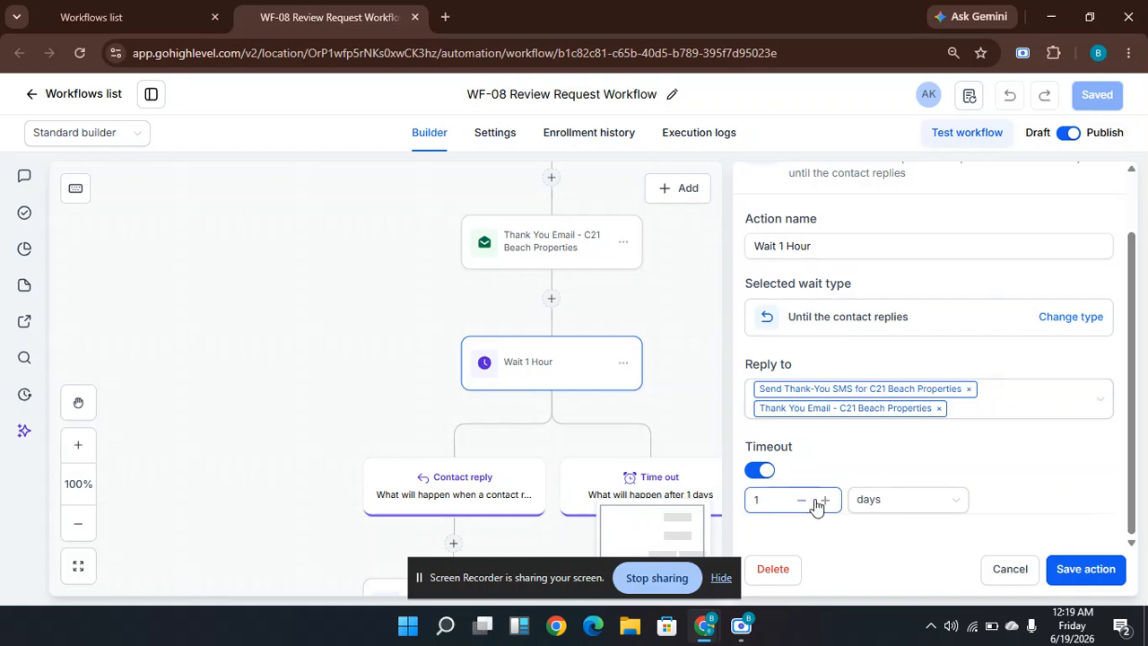
left_click_drag(818, 244, 791, 244)
type("day")
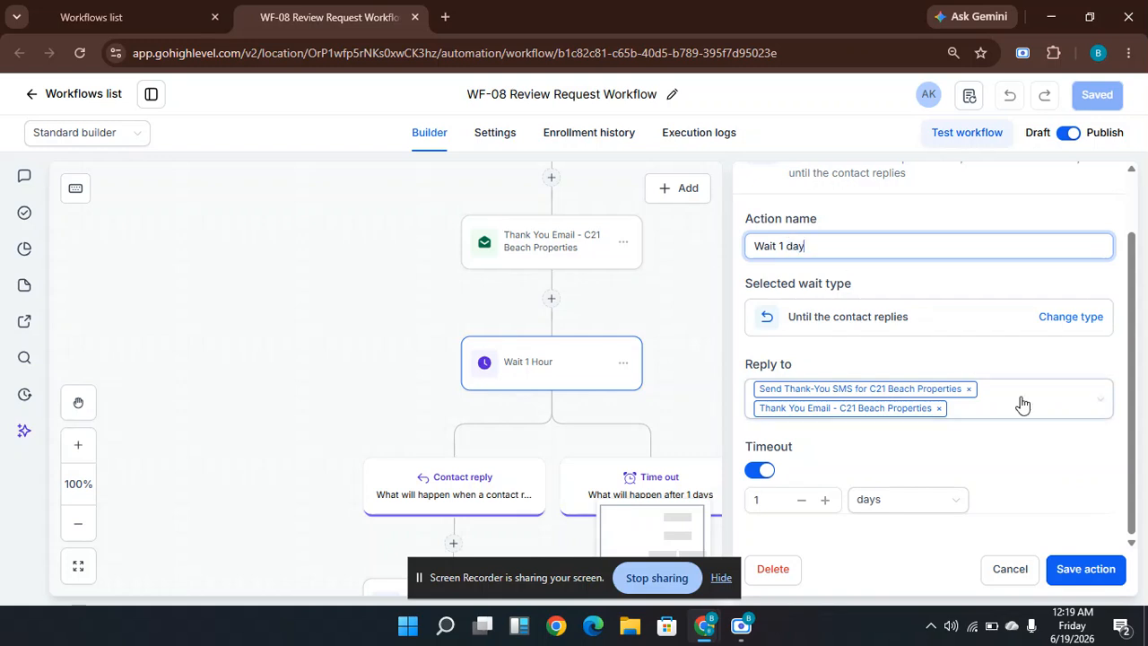
left_click(1135, 425)
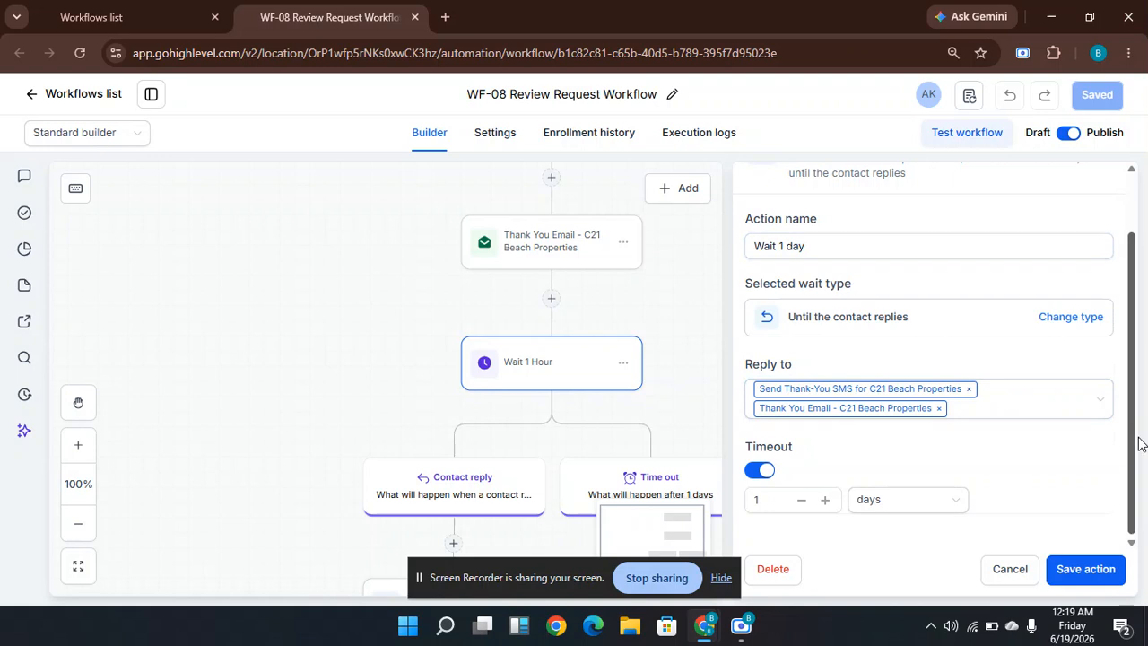
left_click(1086, 568)
Examine the Check Customer Satisfaction Tag condition, including the replied-message rule of its satisfied branch, and close it without changes.
left_click_drag(797, 445, 785, 330)
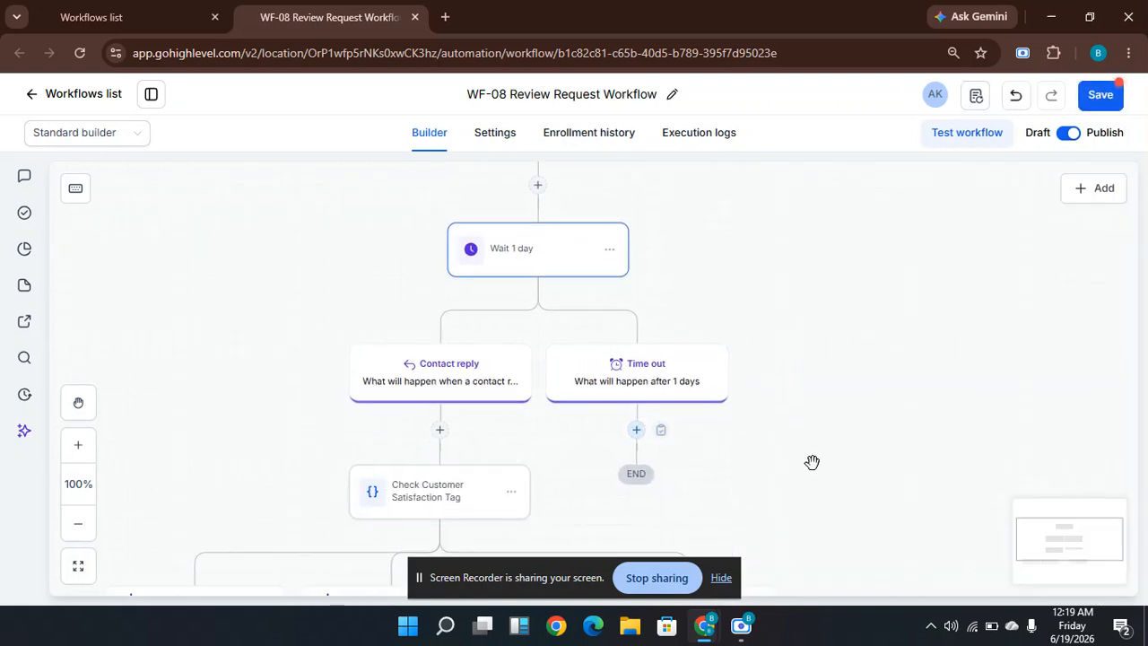
left_click_drag(820, 464, 817, 357)
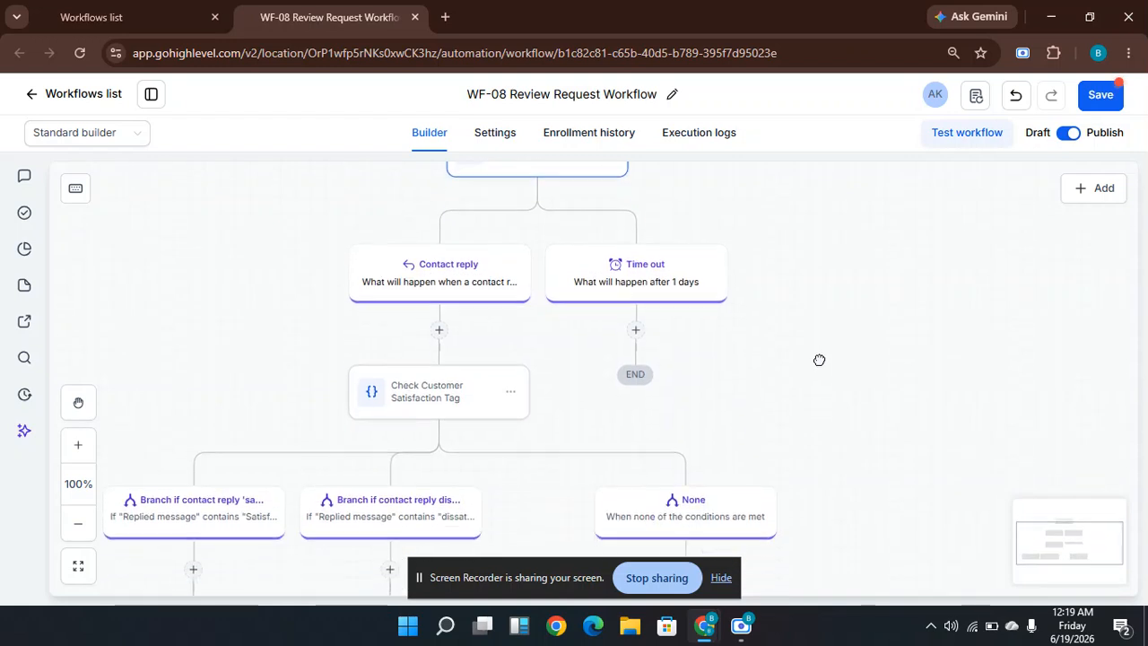
left_click(432, 392)
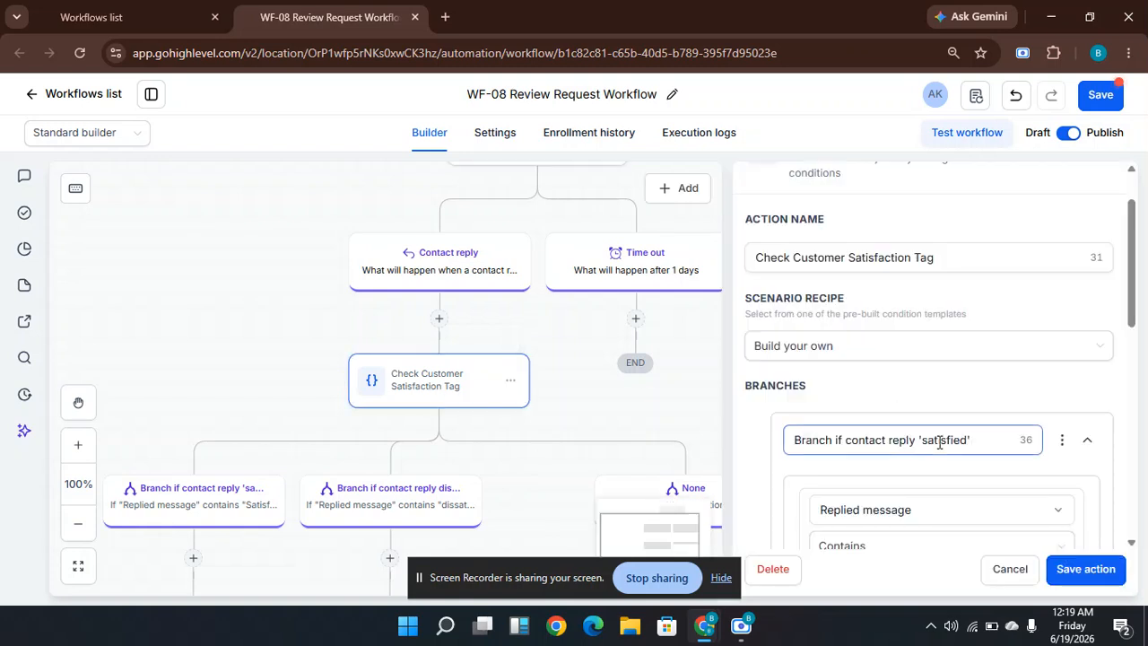
left_click_drag(1129, 285, 1137, 367)
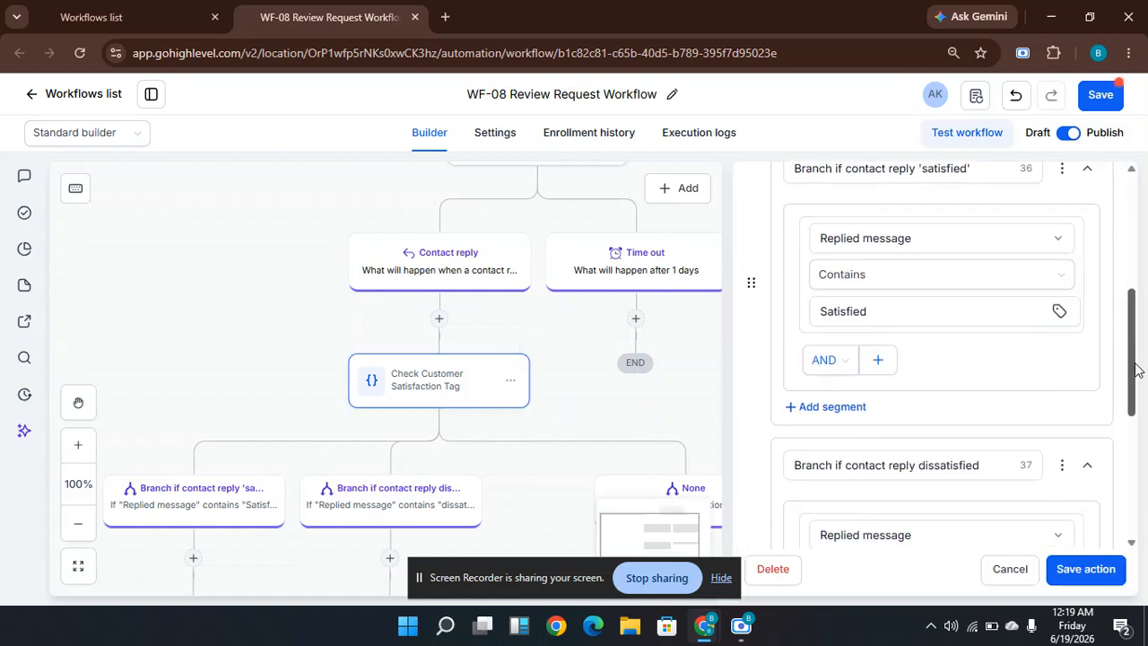
left_click(913, 239)
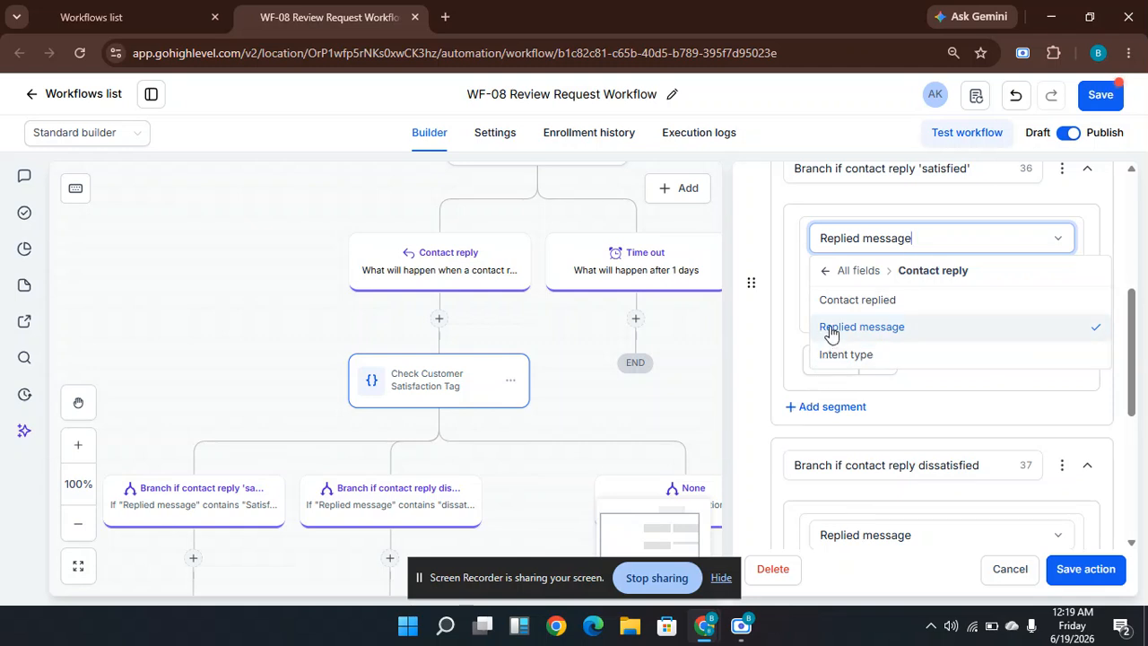
left_click(792, 295)
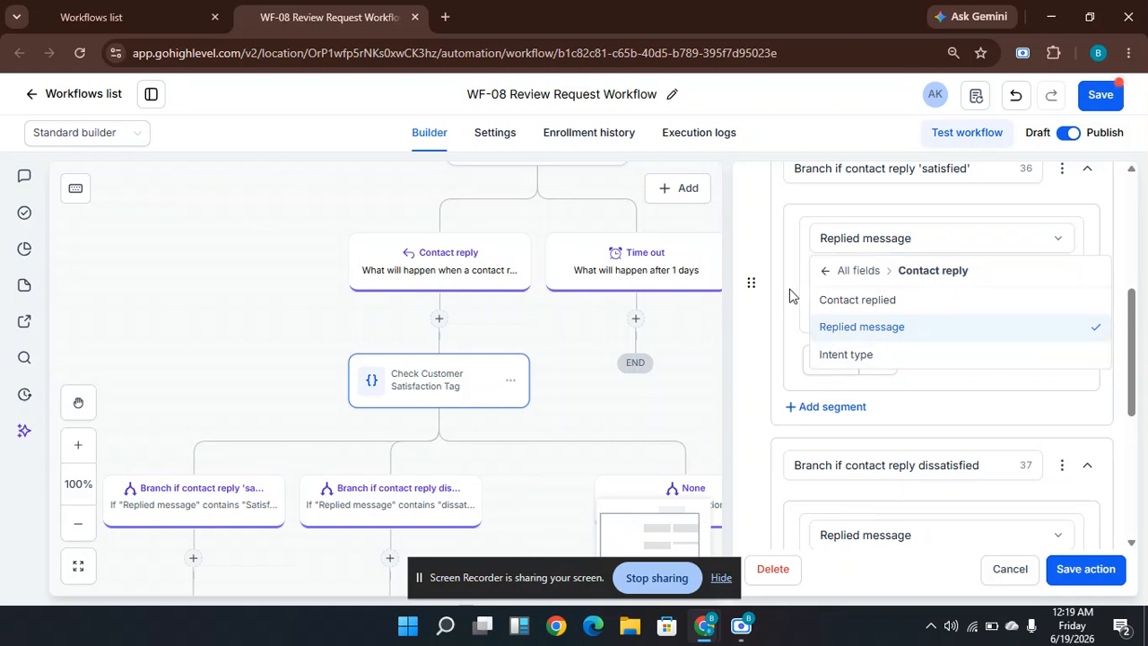
left_click(865, 311)
left_click(856, 285)
left_click(862, 310)
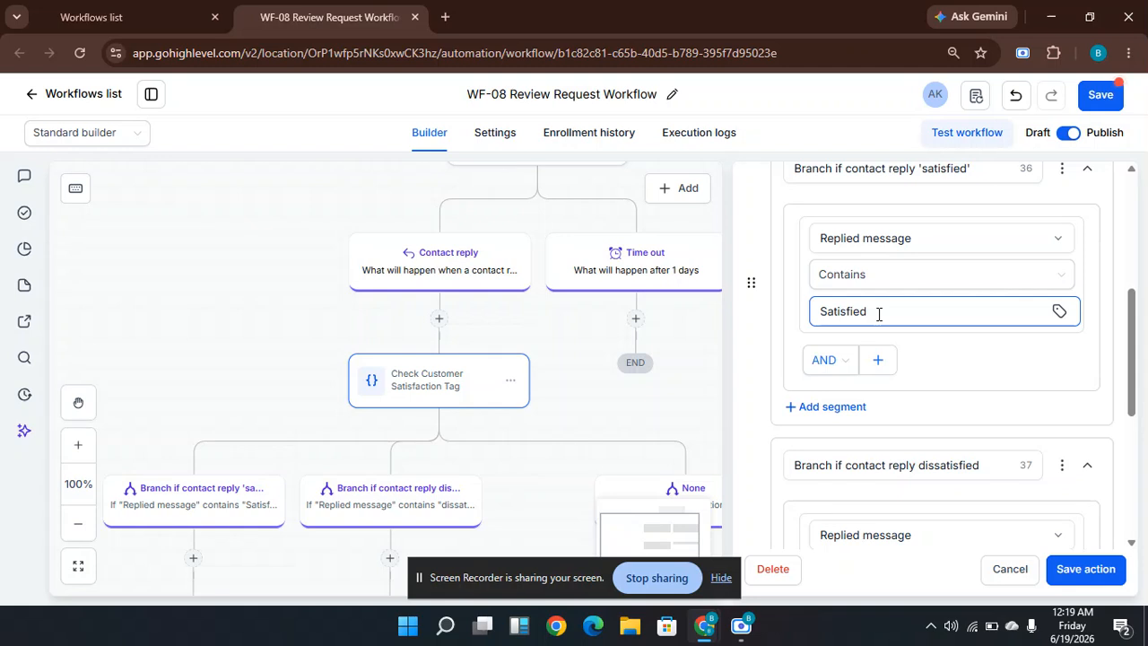
left_click(226, 497)
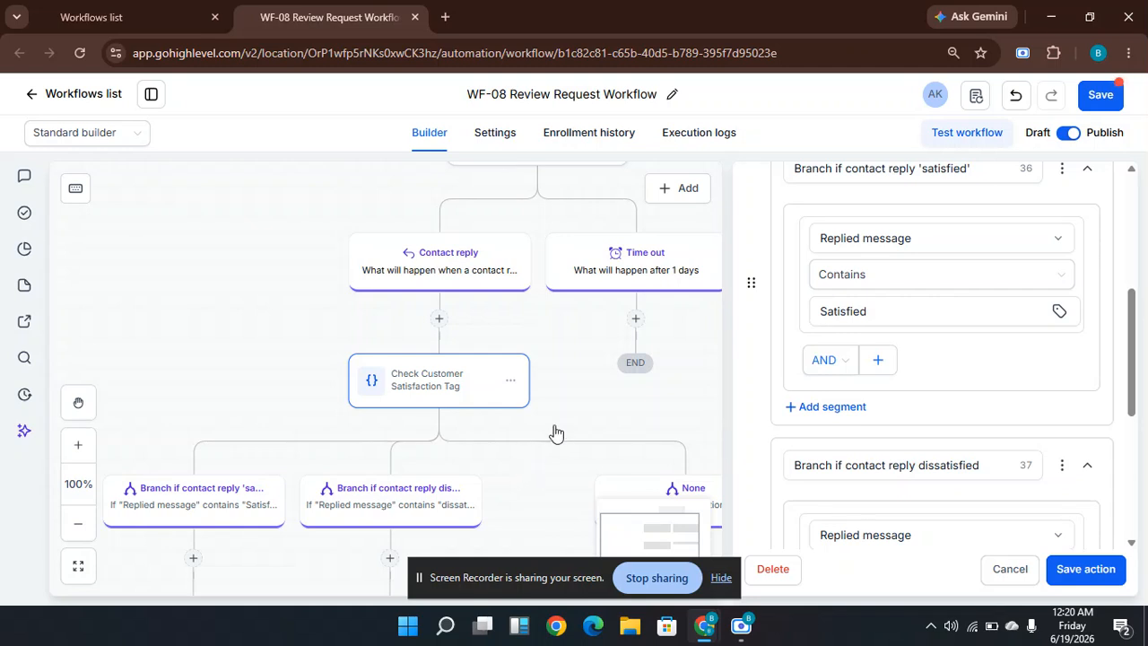
left_click(1010, 569)
Review the email and SMS actions in the satisfied and dissatisfied reply branches down to their ends.
left_click_drag(1014, 509, 1036, 400)
left_click_drag(1034, 491, 1057, 439)
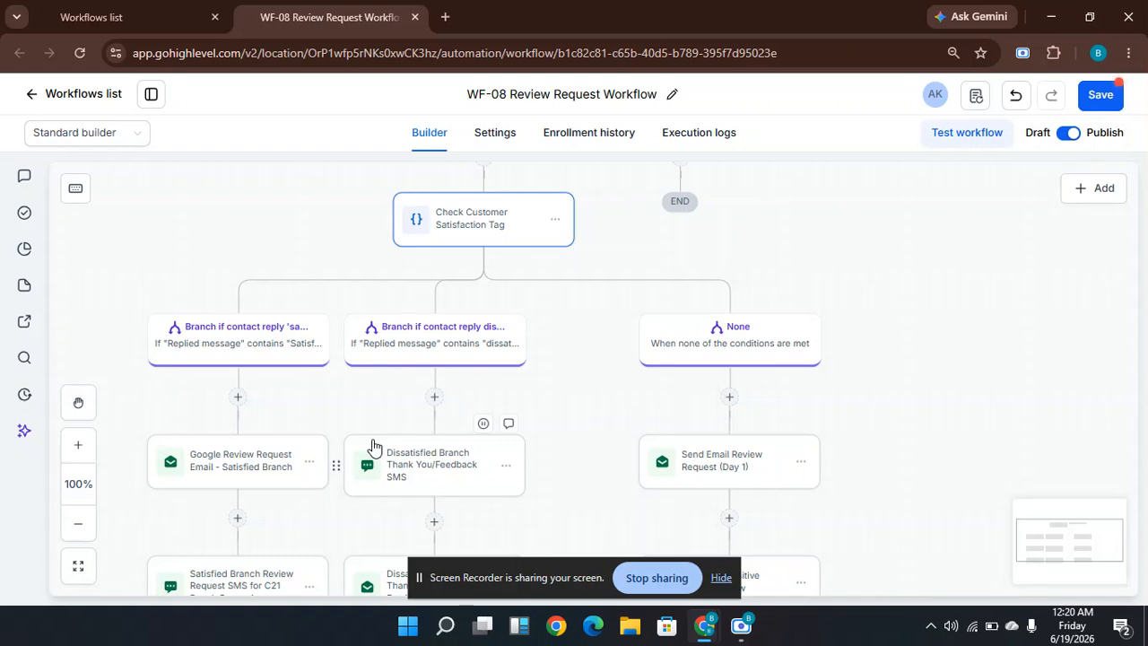
left_click_drag(536, 529, 536, 397)
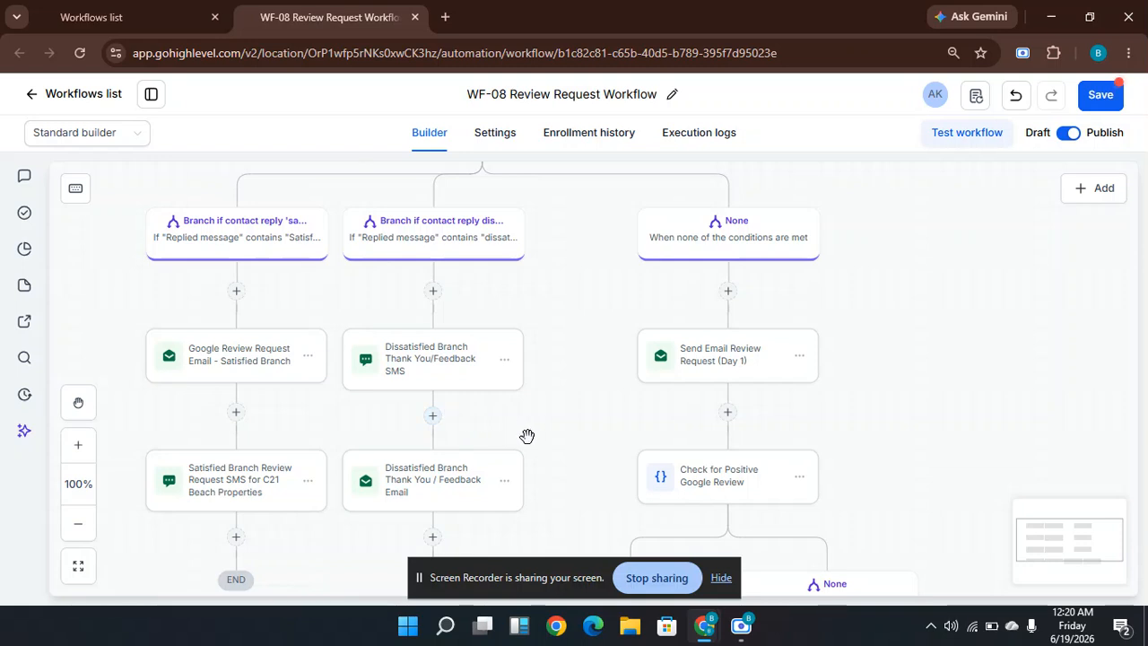
scroll(544, 422, "down", 2)
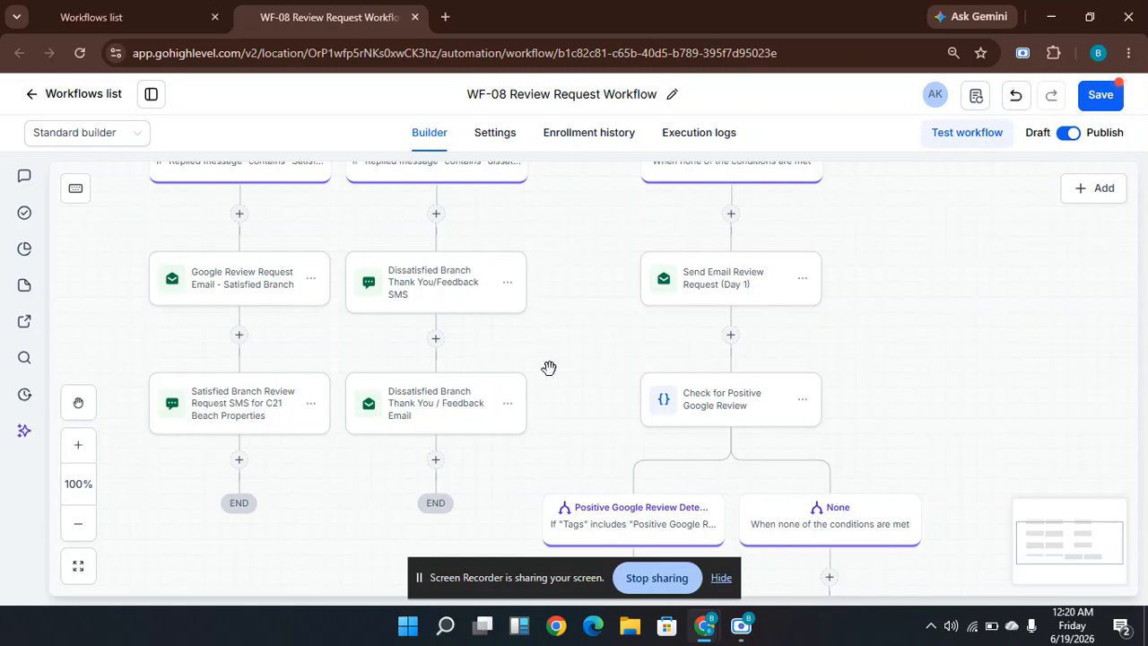
Review the None branch from the Day 1 review request email through the positive Google review check and its two outcomes.
left_click_drag(597, 306, 469, 357)
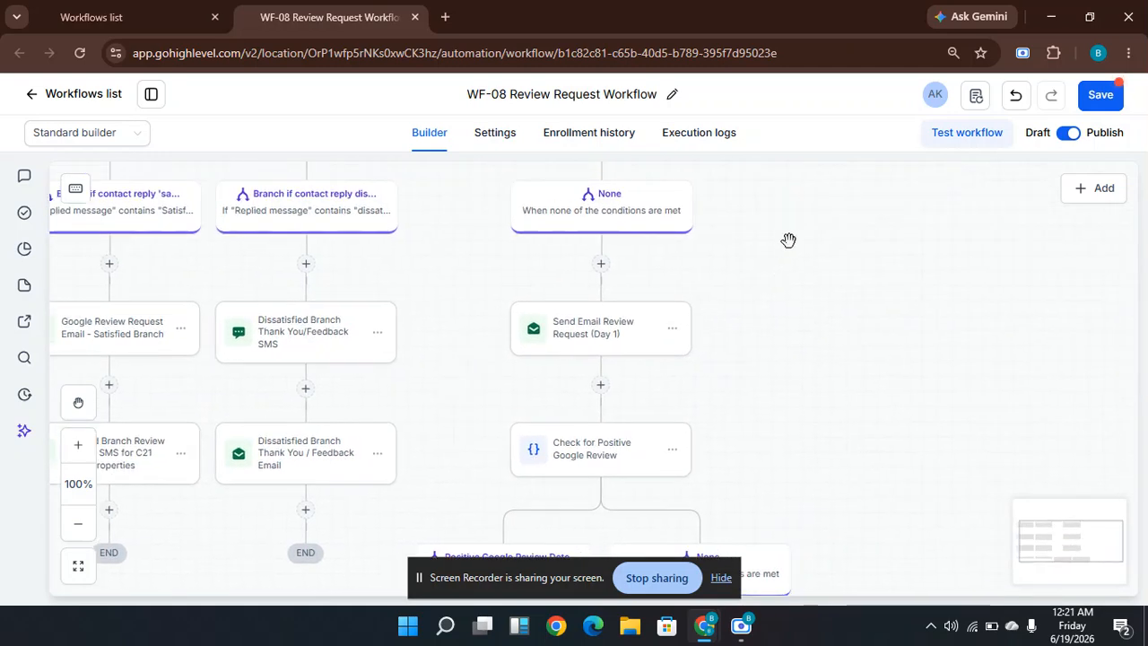
left_click_drag(751, 299, 748, 302)
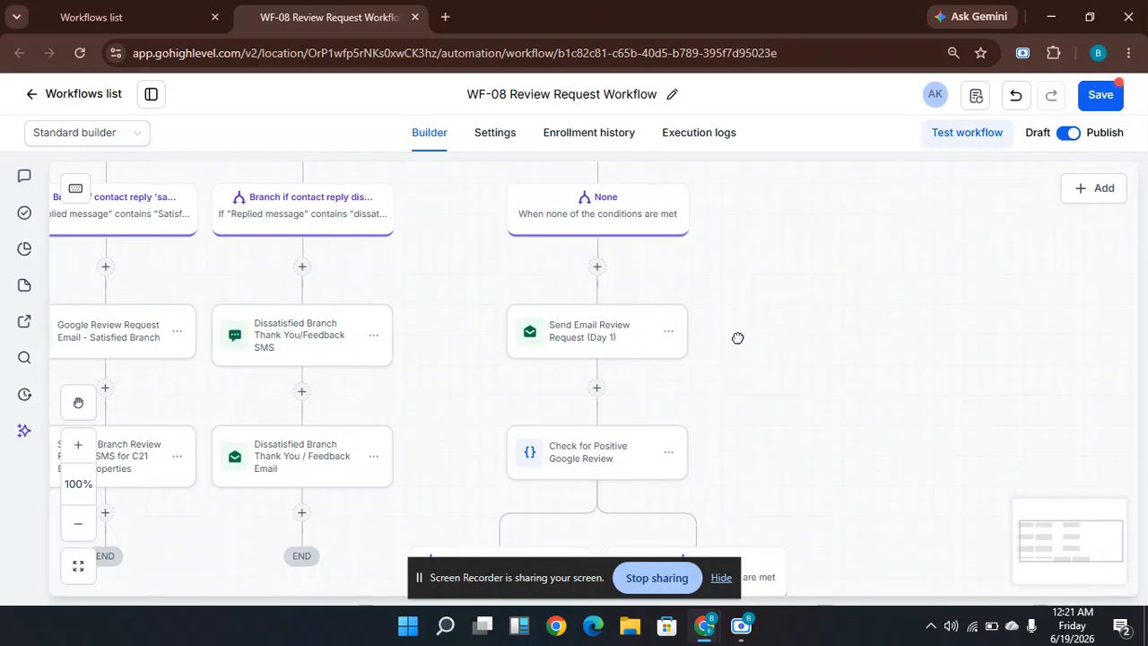
scroll(738, 338, "up", 3)
scroll(738, 339, "right", 2)
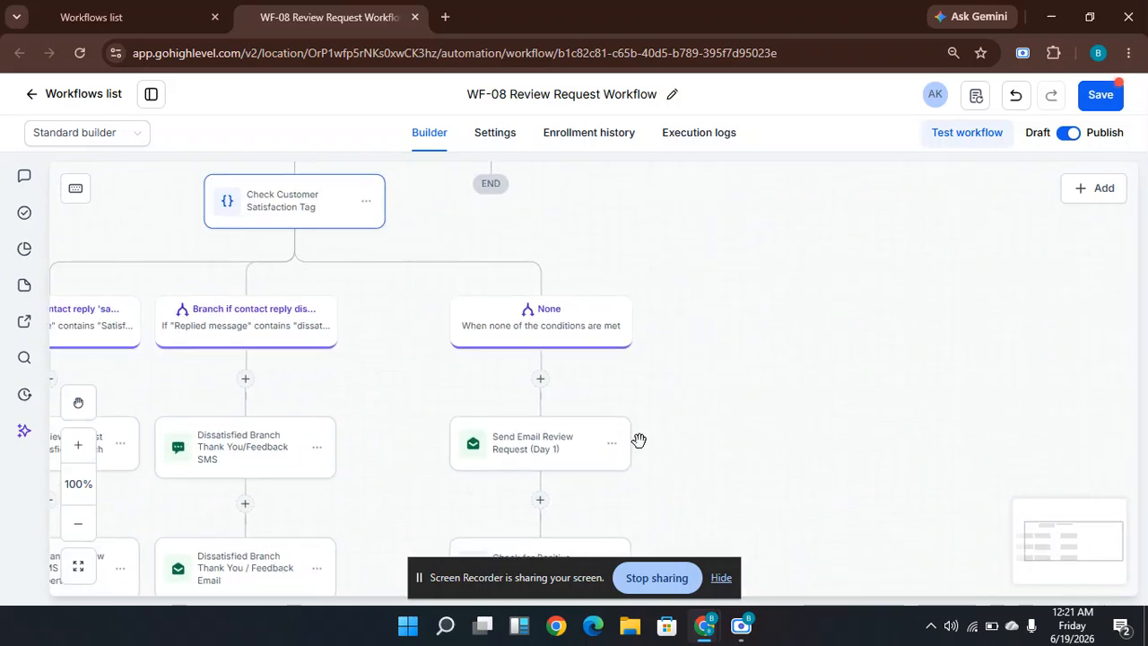
scroll(656, 410, "down", 2)
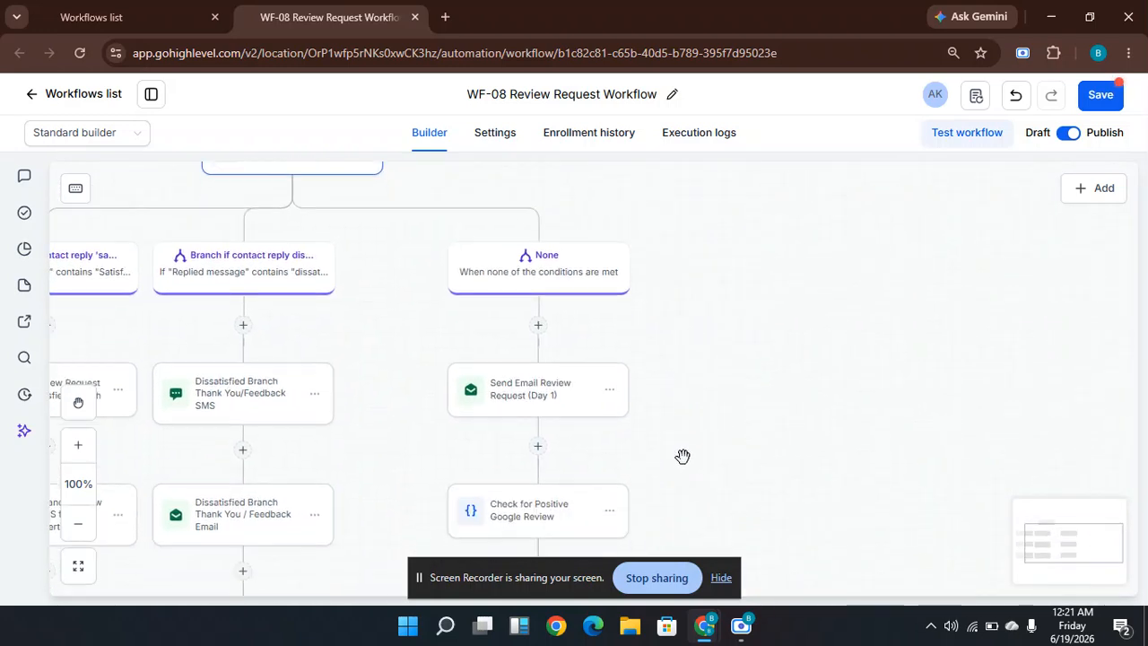
scroll(682, 434, "down", 1)
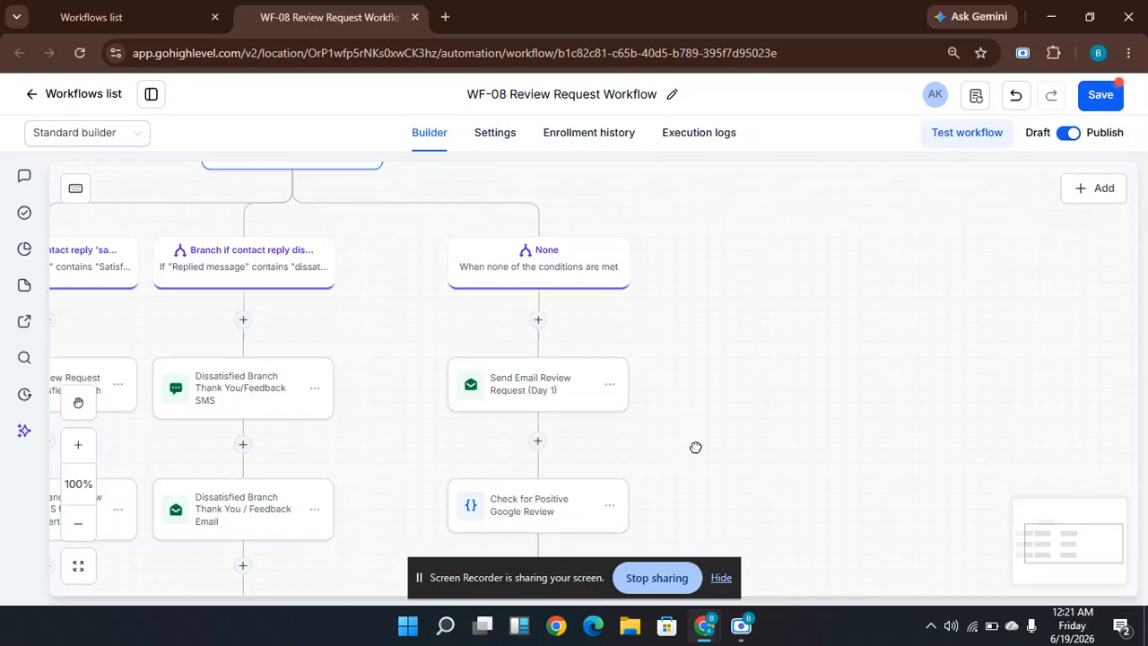
scroll(701, 449, "down", 1)
scroll(700, 382, "down", 3)
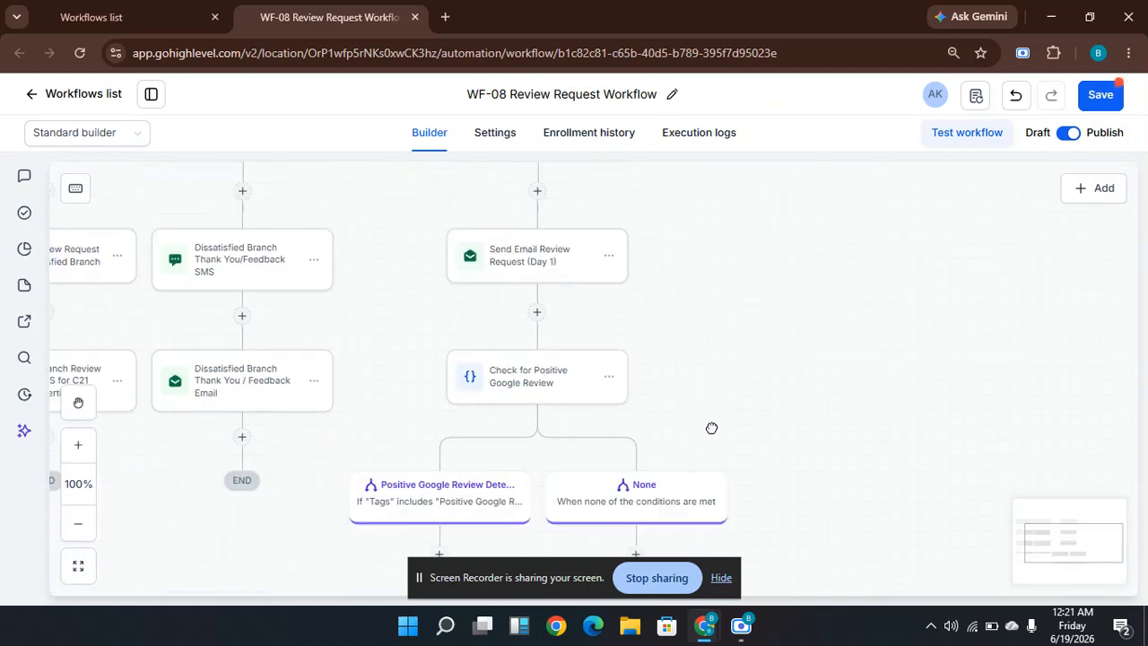
scroll(715, 377, "down", 2)
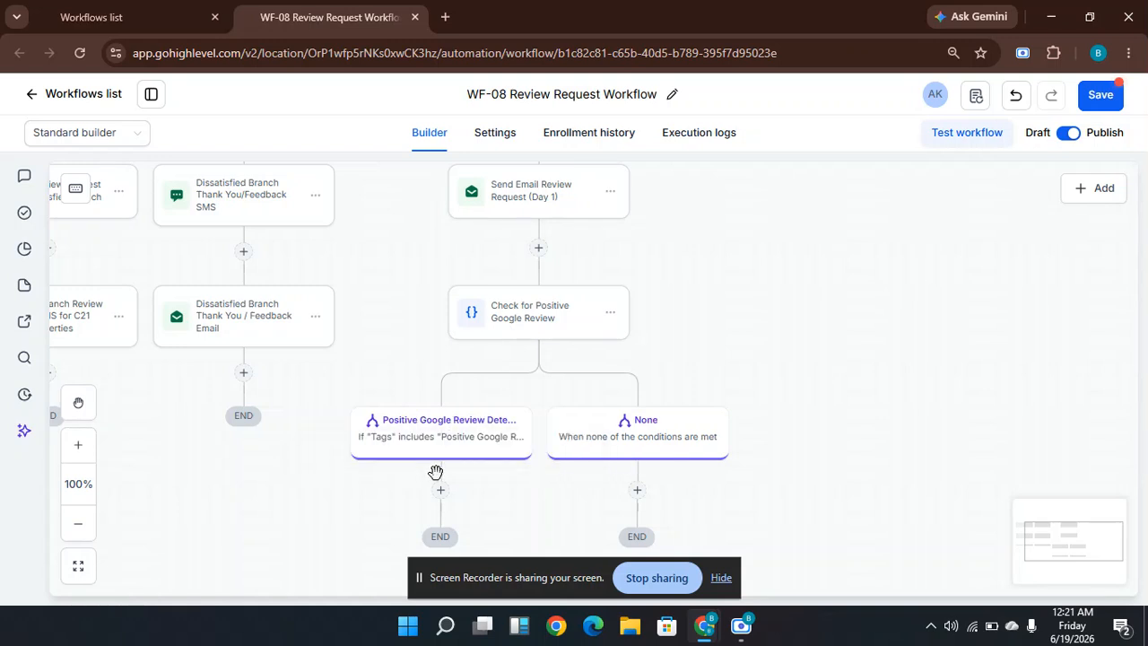
left_click_drag(224, 526, 282, 413)
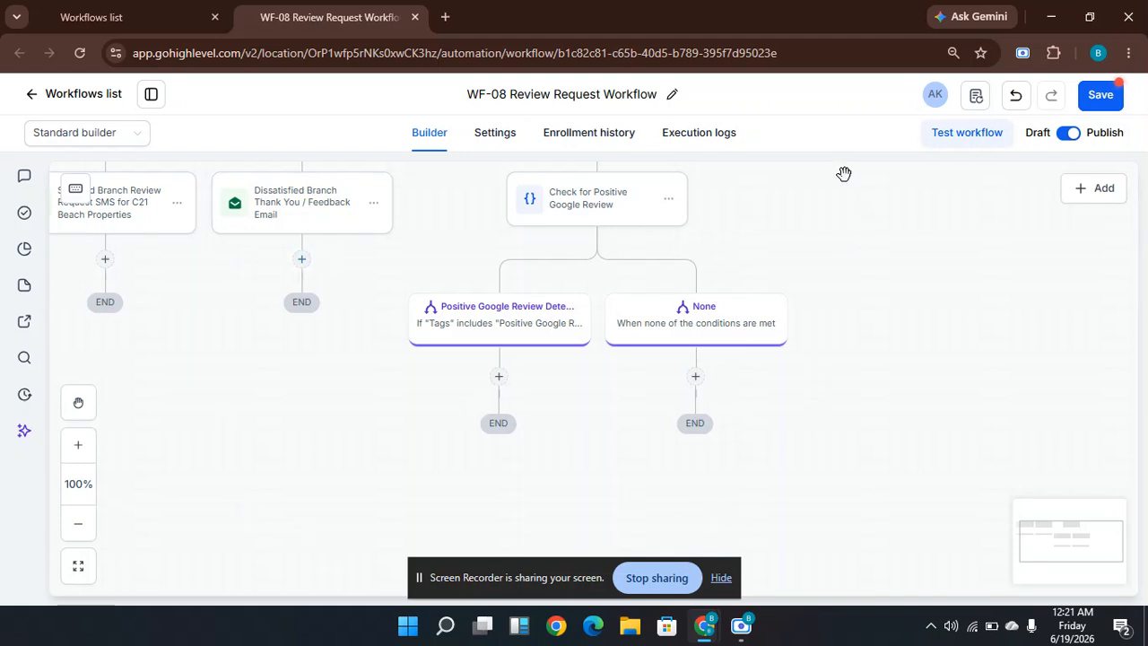
left_click_drag(834, 299, 847, 333)
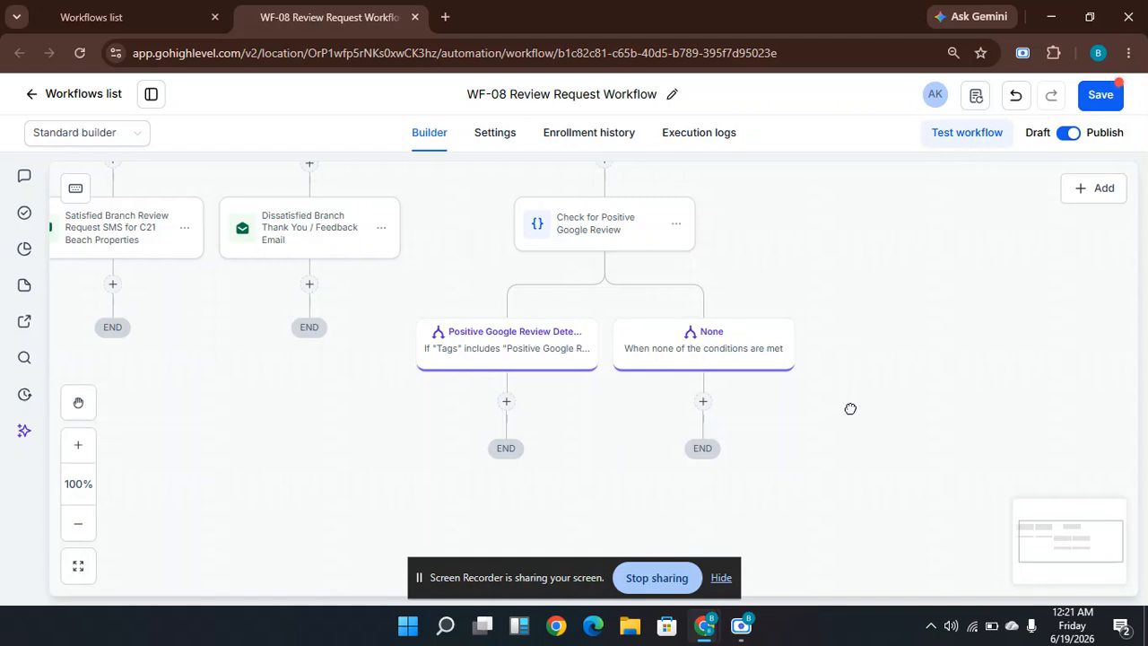
scroll(850, 418, "up", 3)
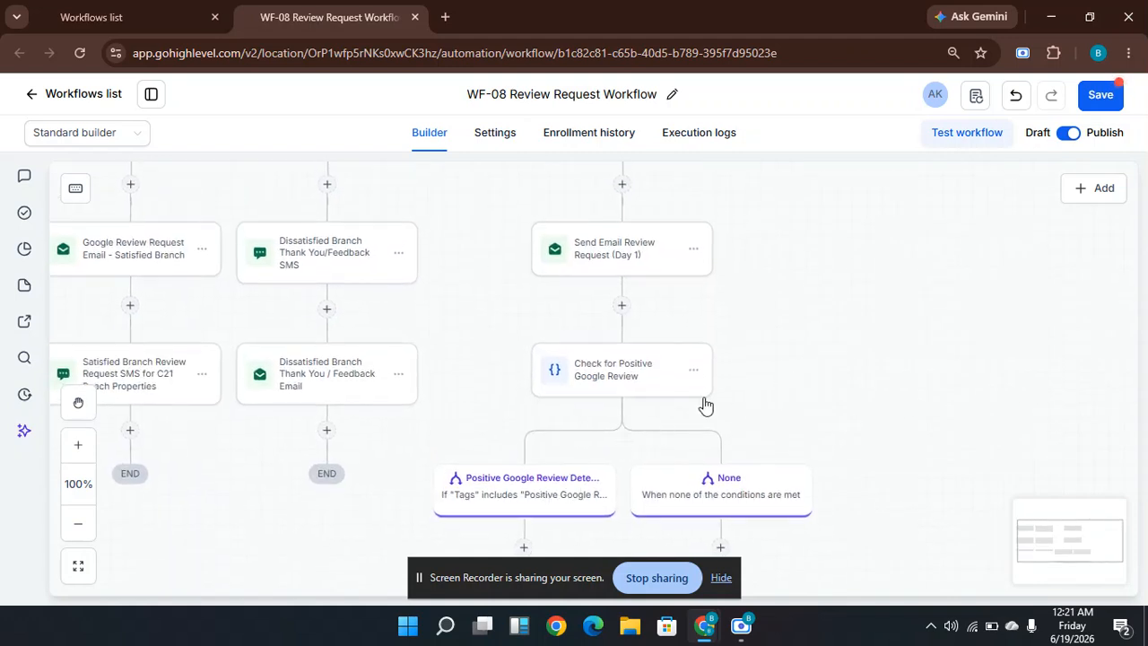
left_click_drag(743, 357, 745, 423)
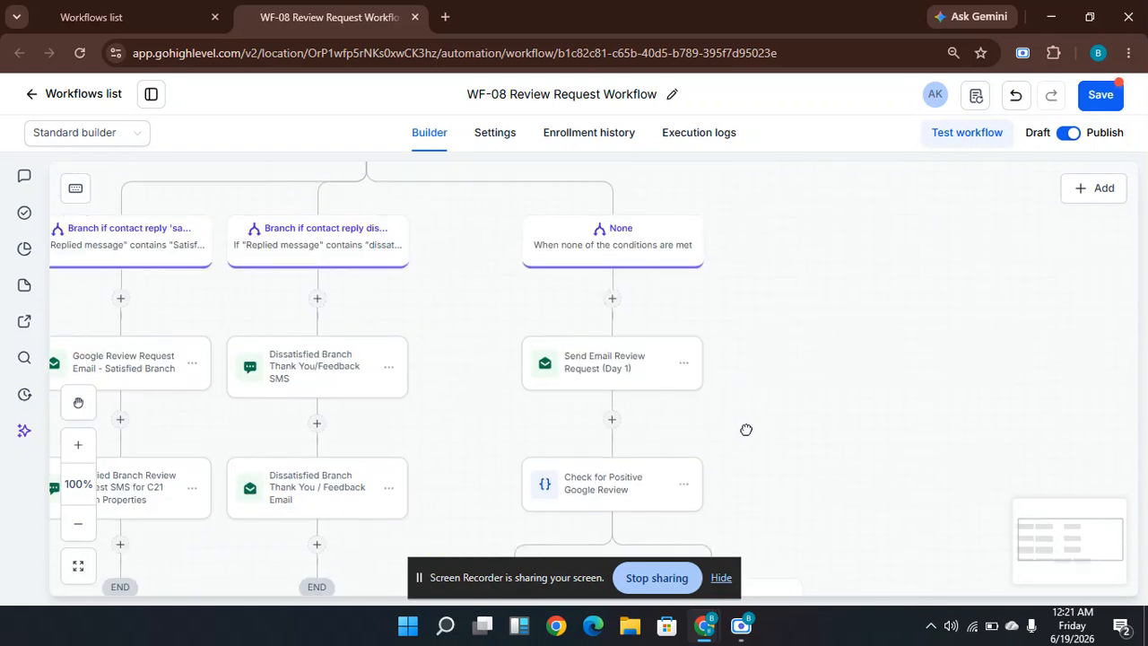
left_click_drag(687, 333, 691, 367)
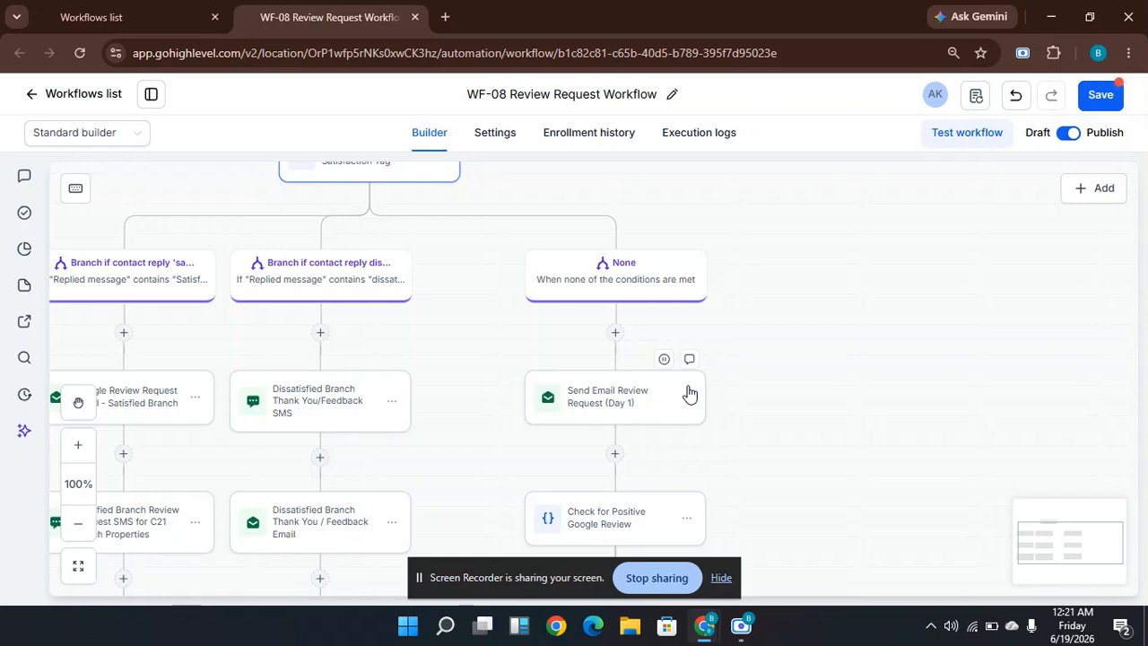
left_click(687, 400)
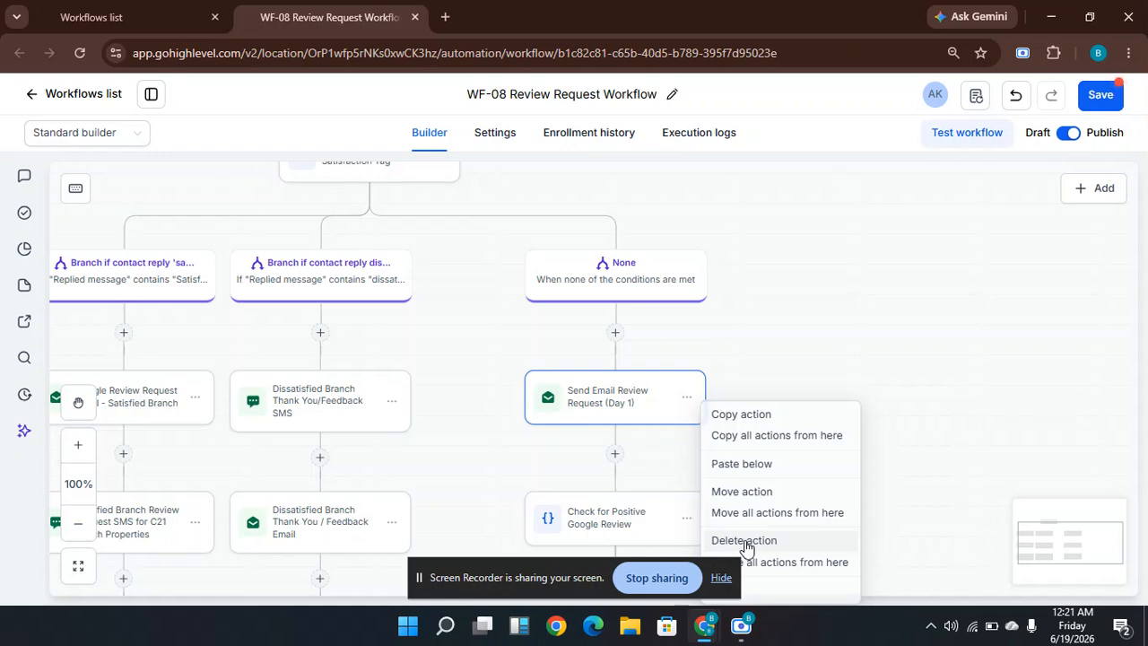
left_click(745, 541)
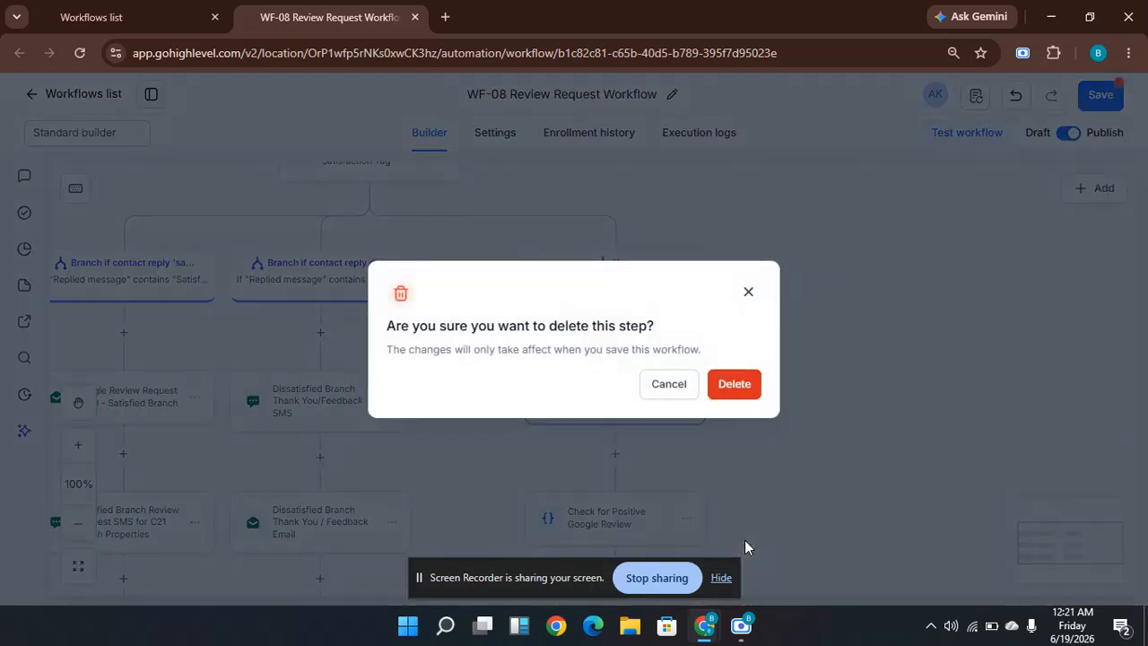
left_click(750, 294)
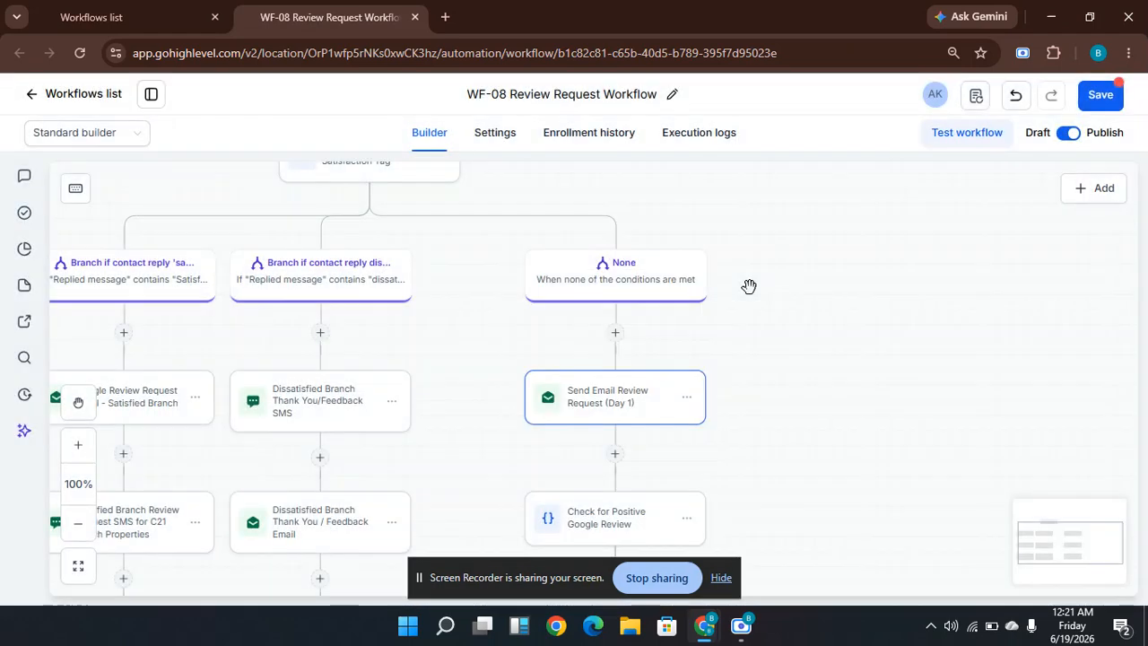
Delete the Send Email Review Request (Day 1) action and all actions below it in the None branch.
left_click(687, 397)
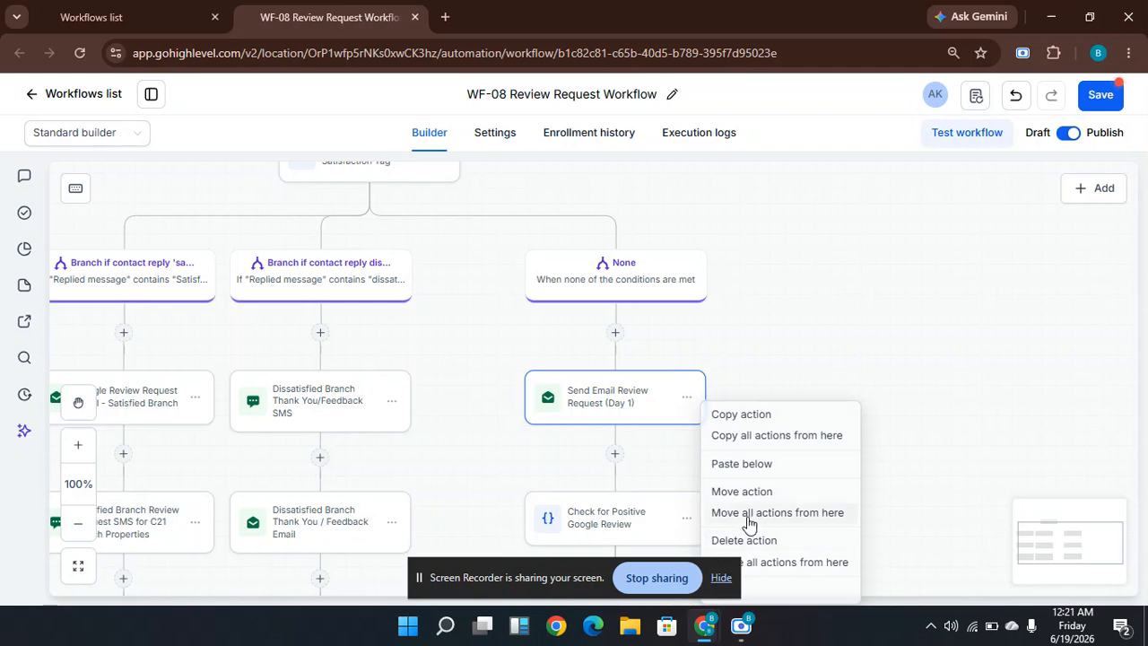
left_click(773, 564)
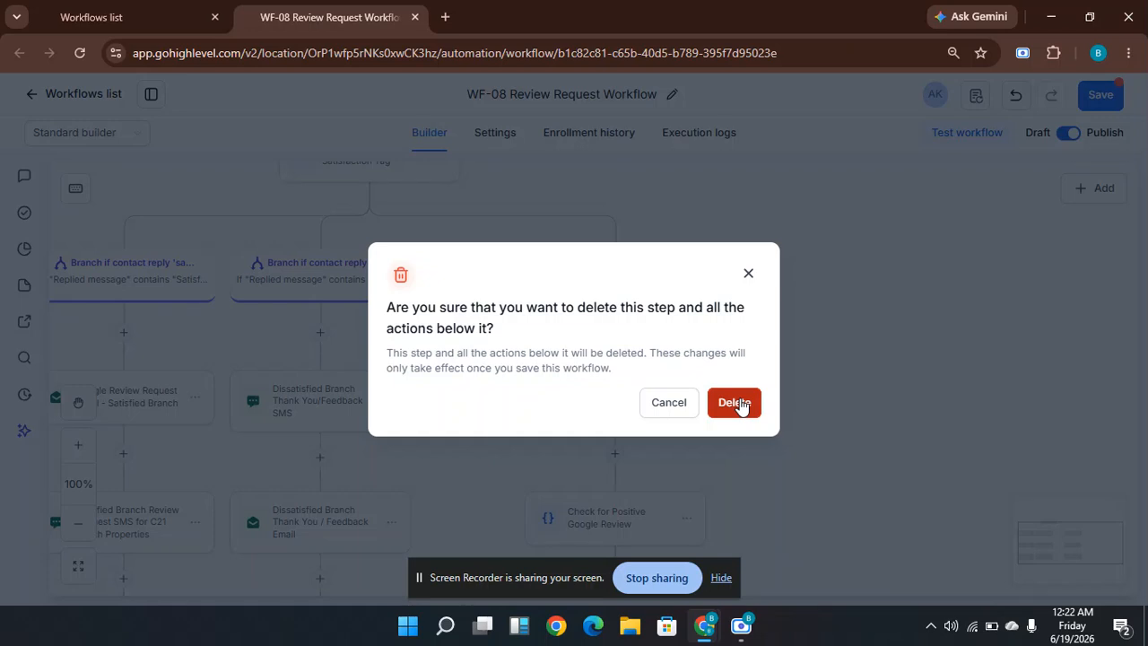
left_click(735, 404)
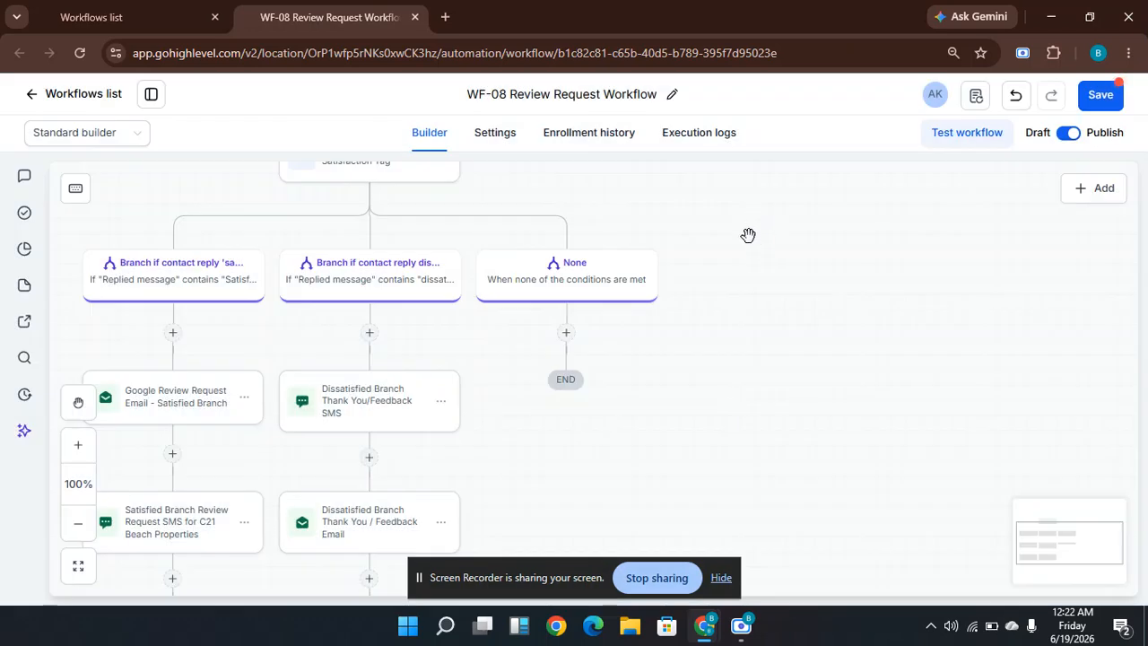
Copy all workflow actions starting from the Send Thank-You SMS for C21 Beach Properties action.
scroll(746, 369, "up", 1)
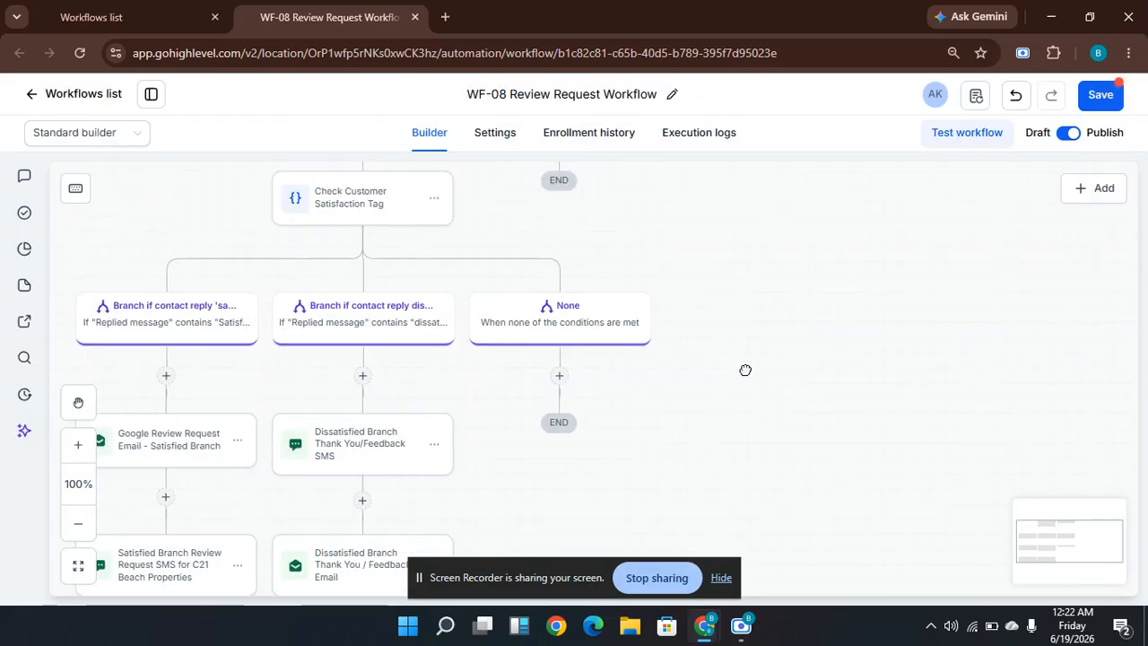
scroll(700, 296, "up", 2)
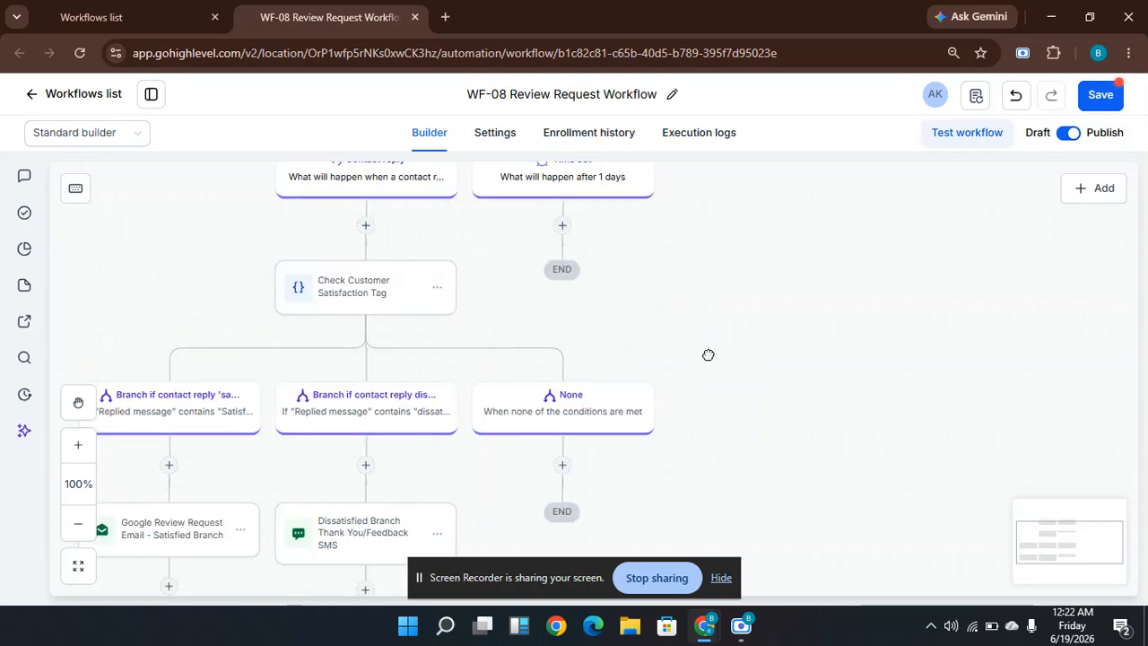
scroll(727, 391, "up", 3)
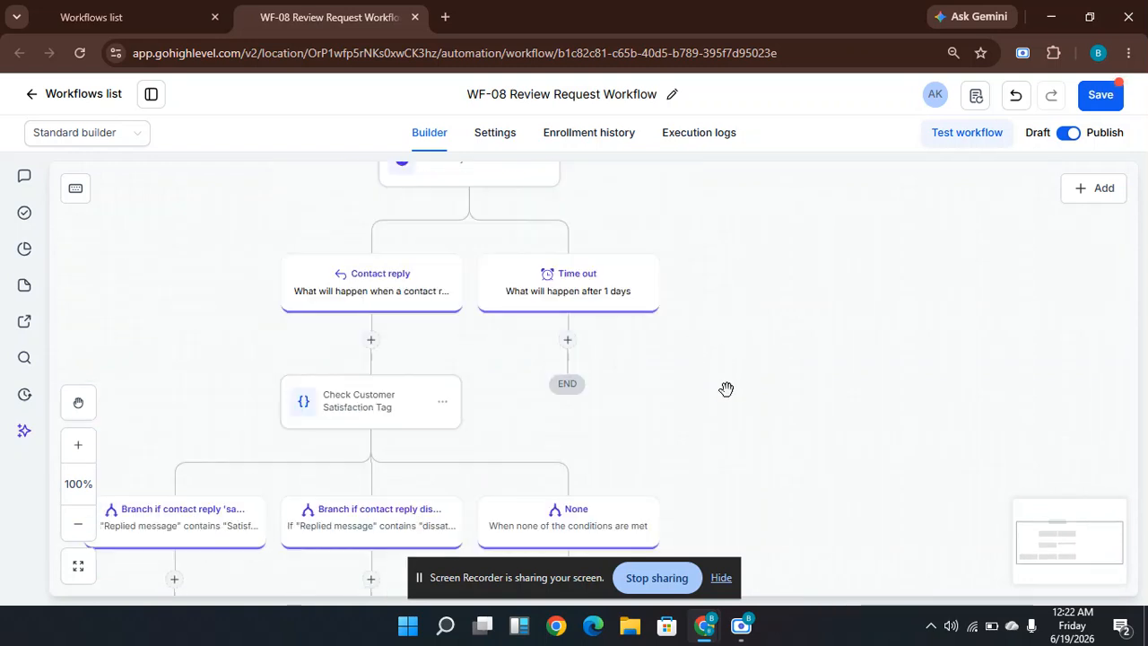
scroll(731, 287, "up", 5)
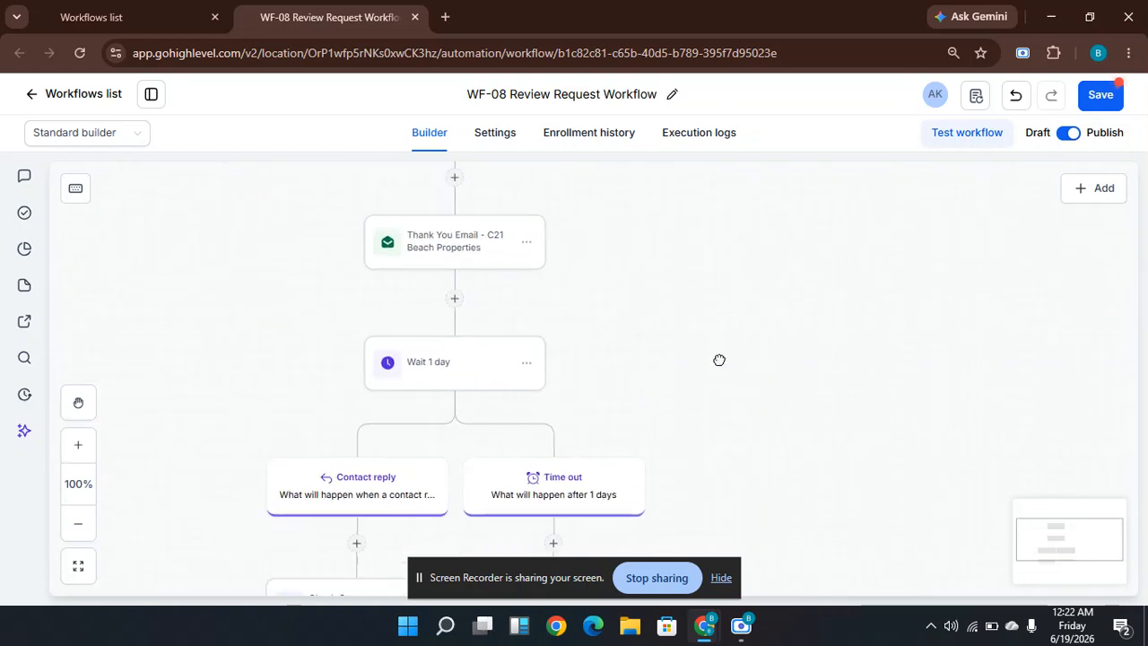
scroll(685, 374, "up", 1)
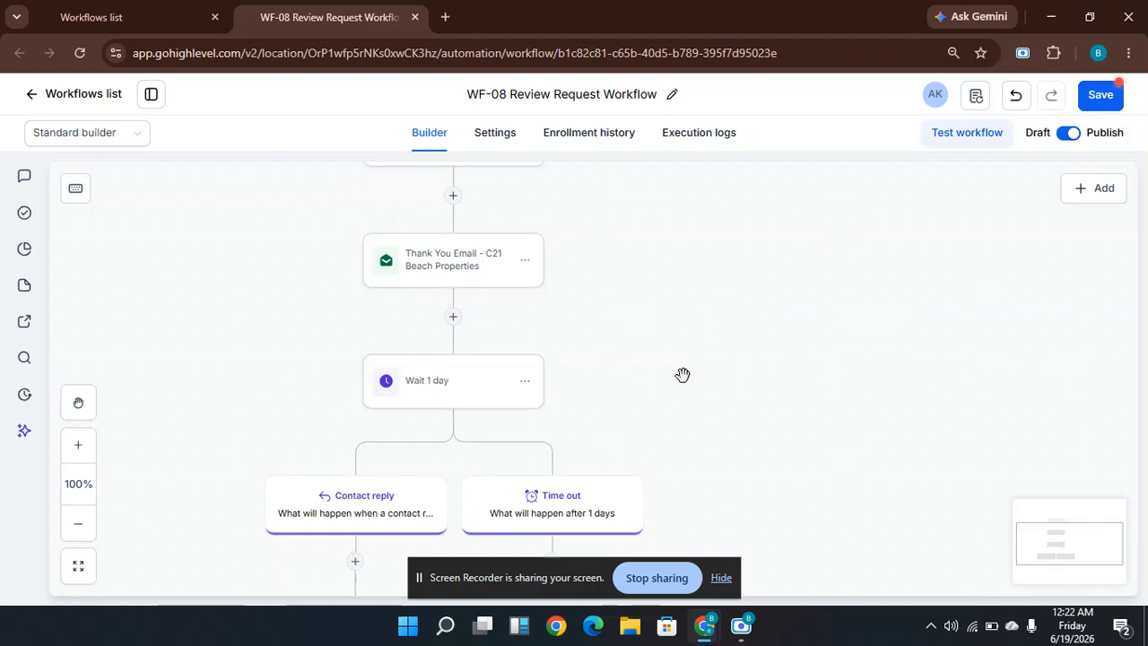
scroll(661, 344, "up", 5)
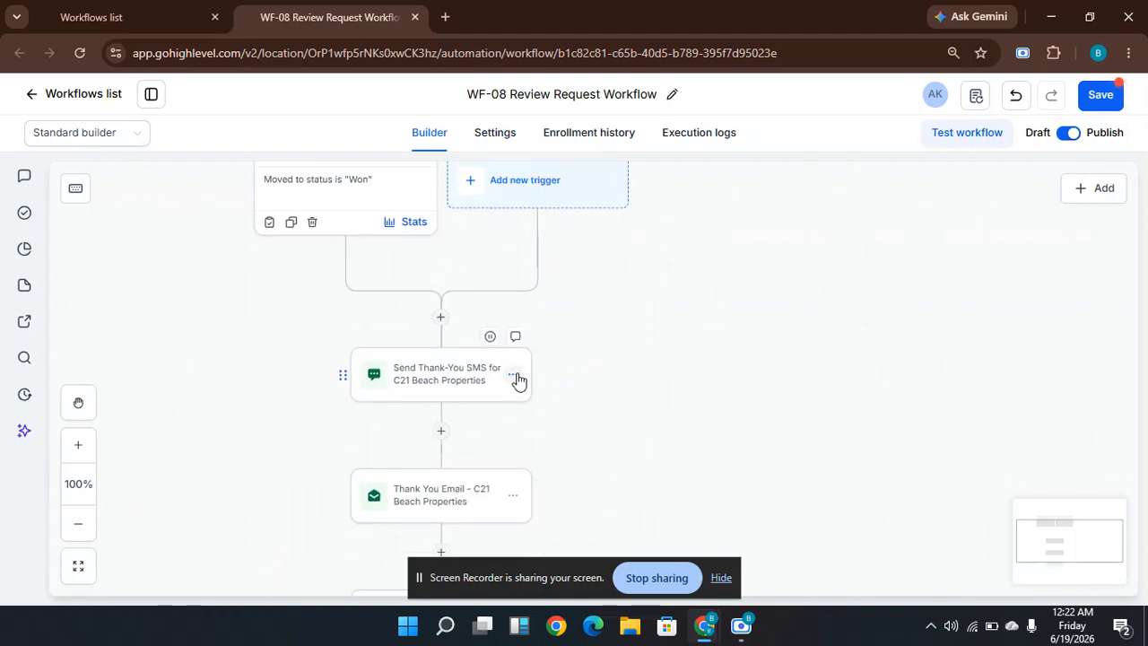
left_click(513, 376)
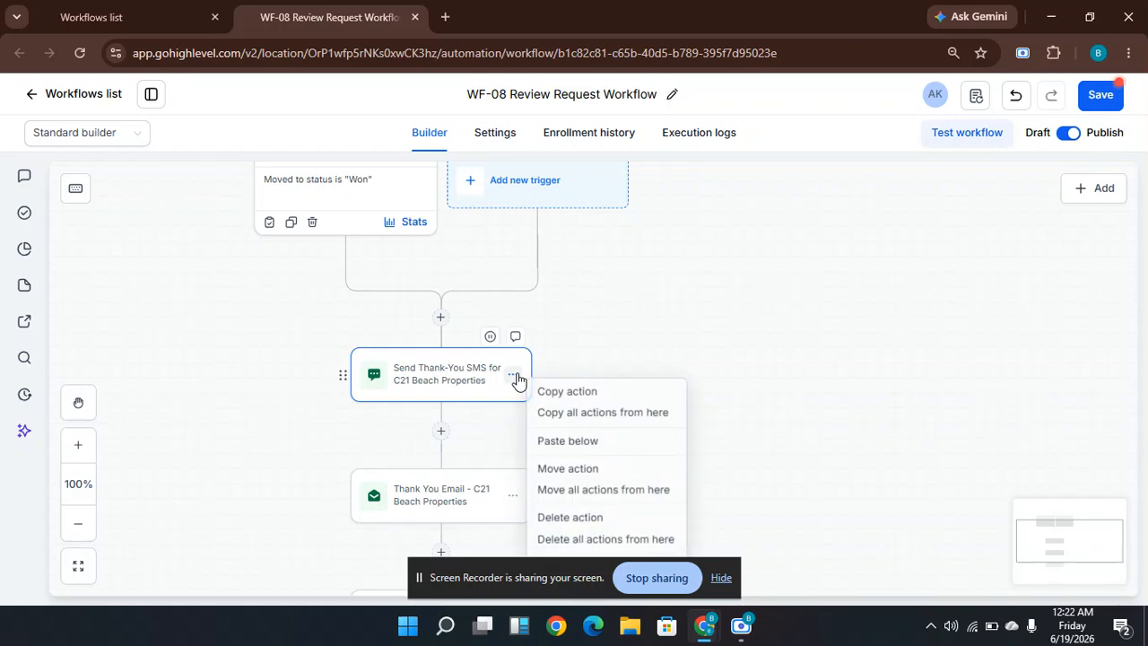
left_click(569, 413)
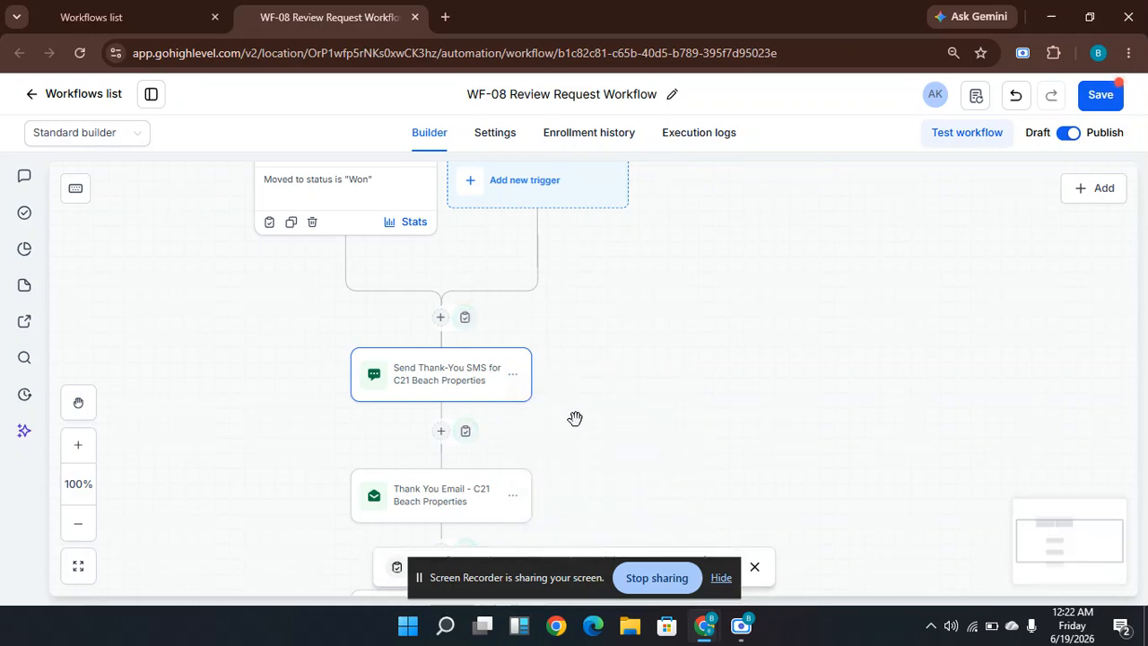
Paste the copied action sequence into the empty None branch below the Check Customer Satisfaction Tag condition.
left_click_drag(738, 403, 738, 289)
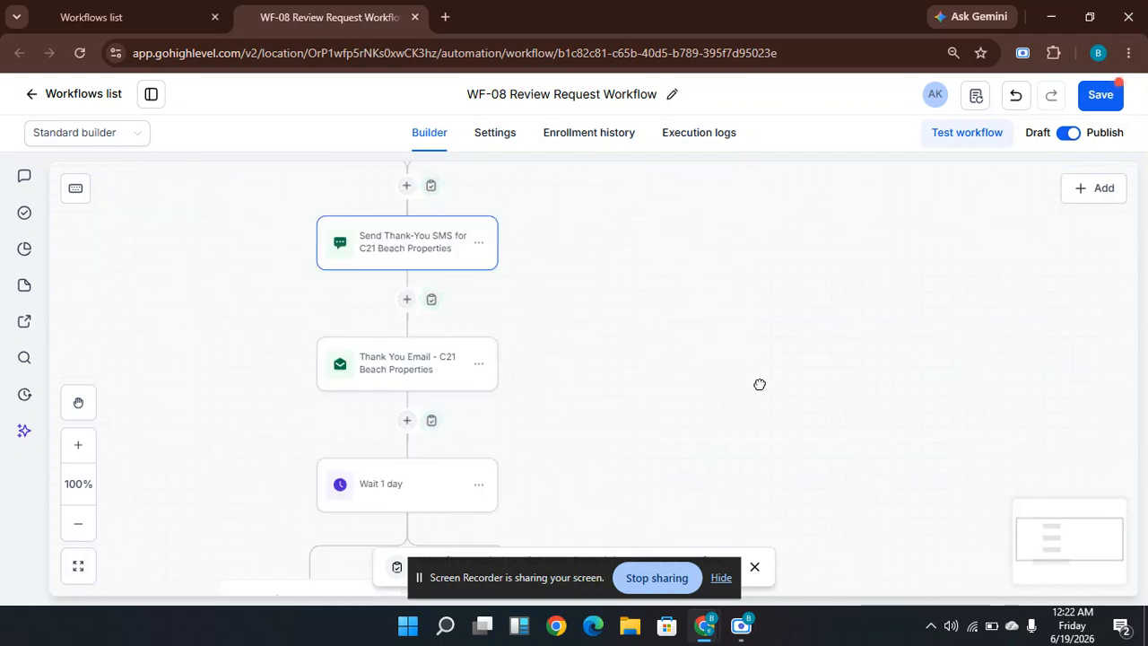
scroll(756, 301, "down", 2)
scroll(758, 300, "down", 2)
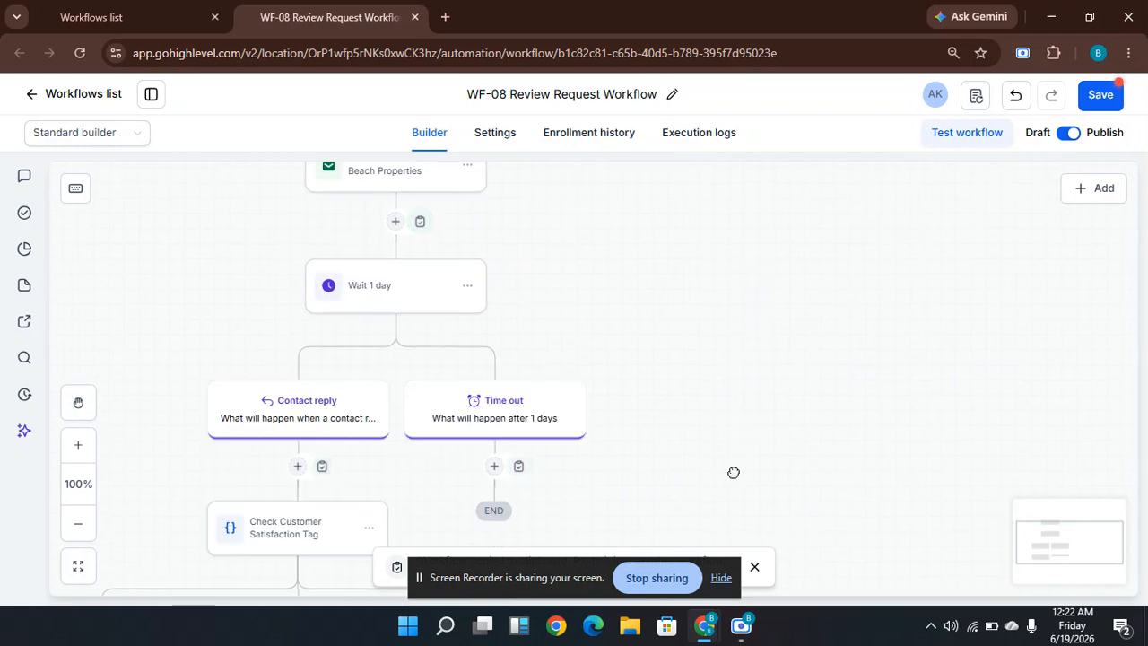
left_click_drag(734, 472, 724, 361)
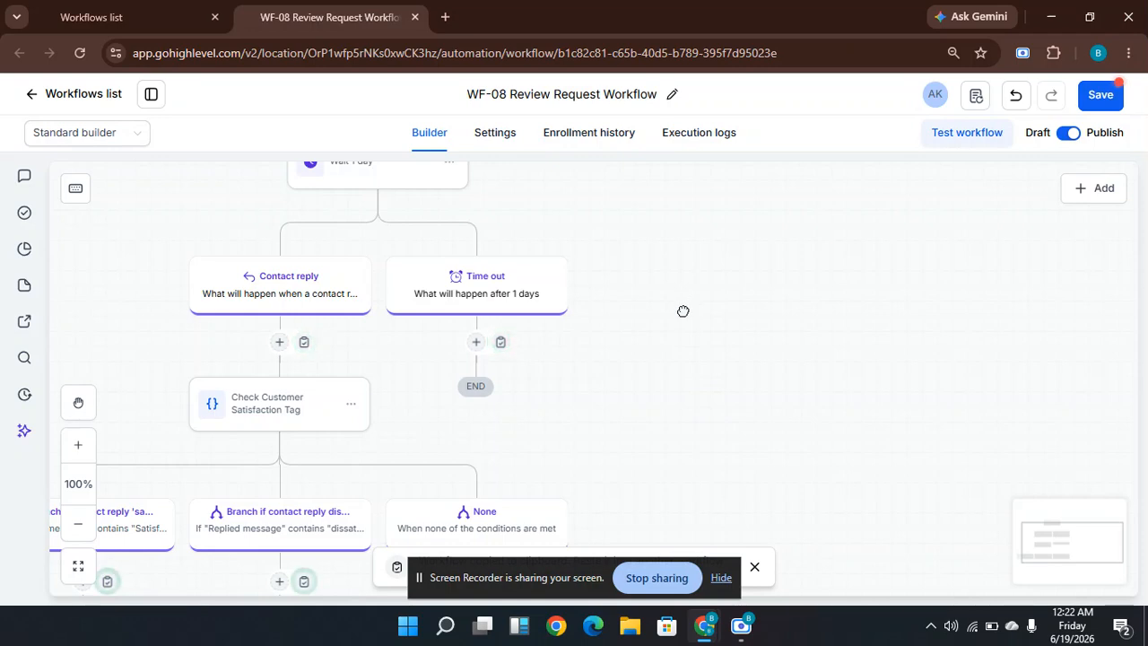
scroll(683, 311, "down", 4)
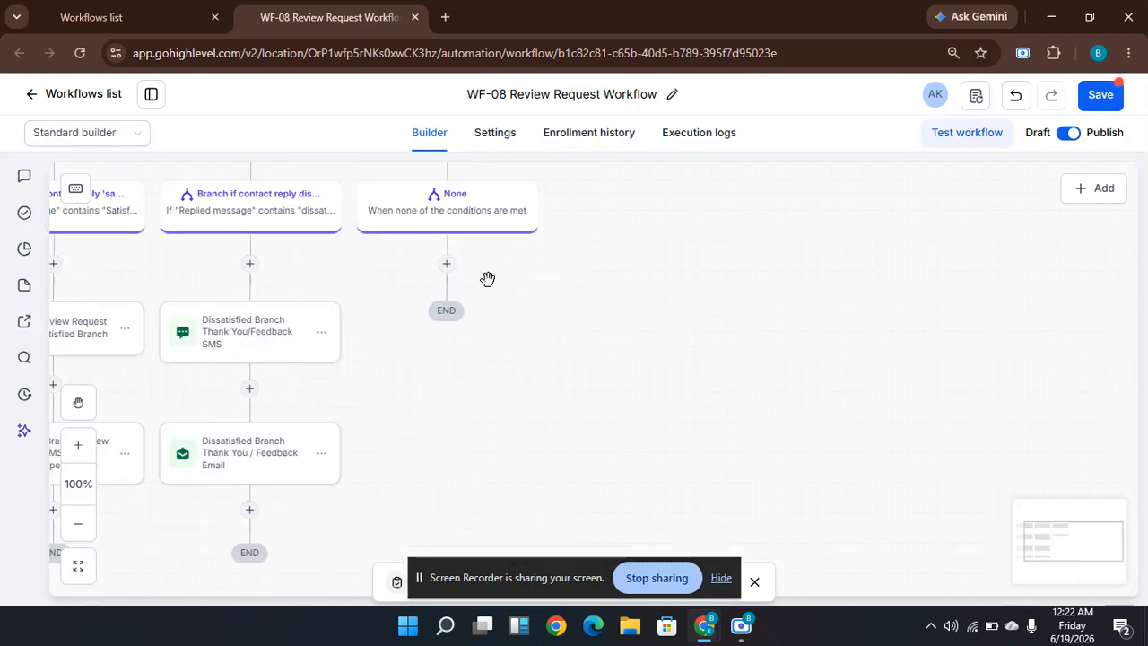
mouse_move(461, 271)
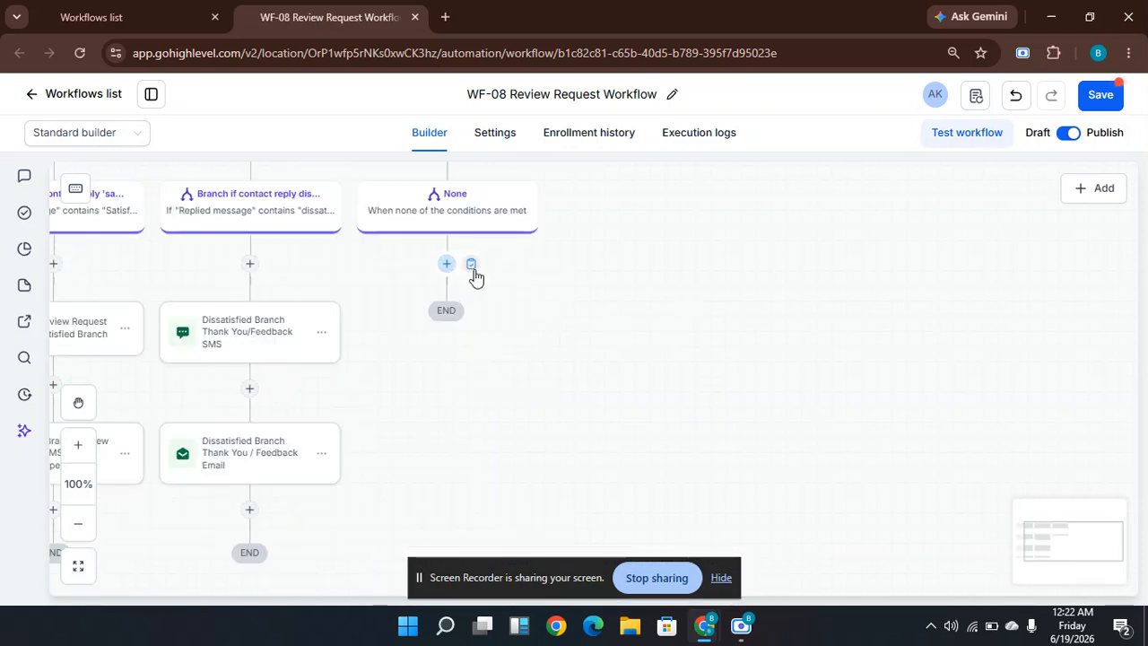